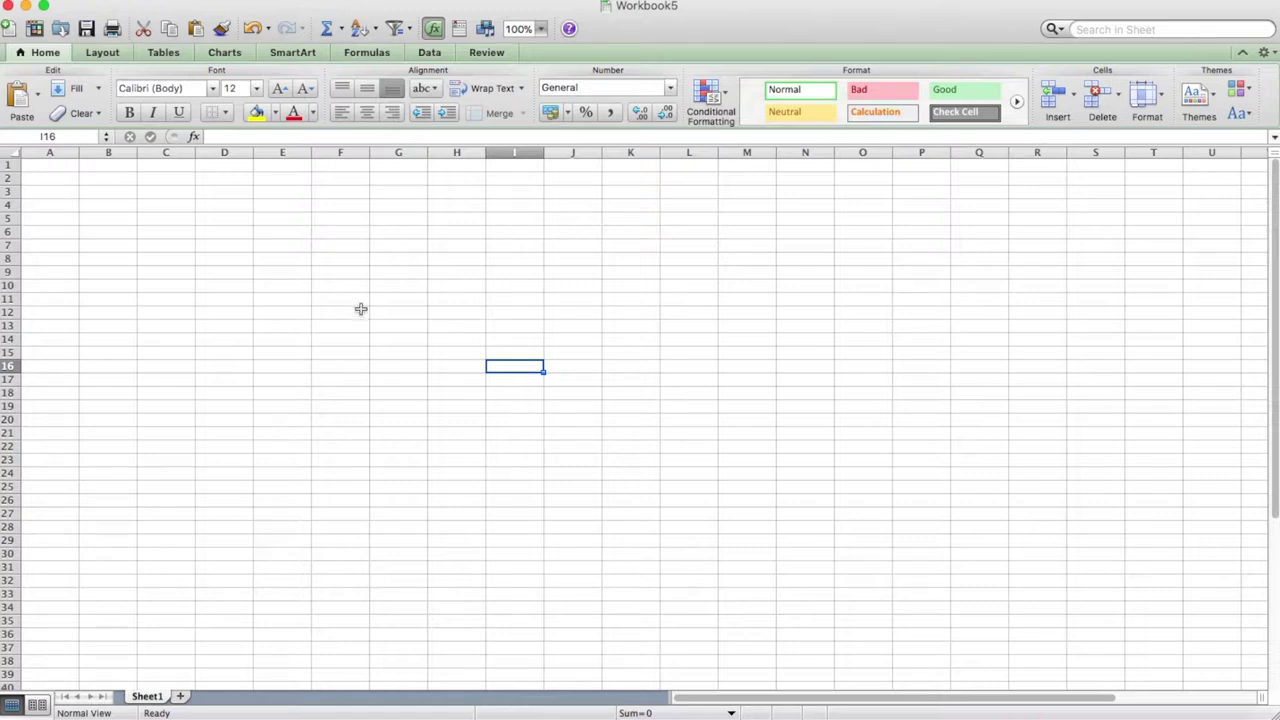
# - Enter the label "Income" in A1 and the amount 65000 in B1
pyautogui.click(314, 294)
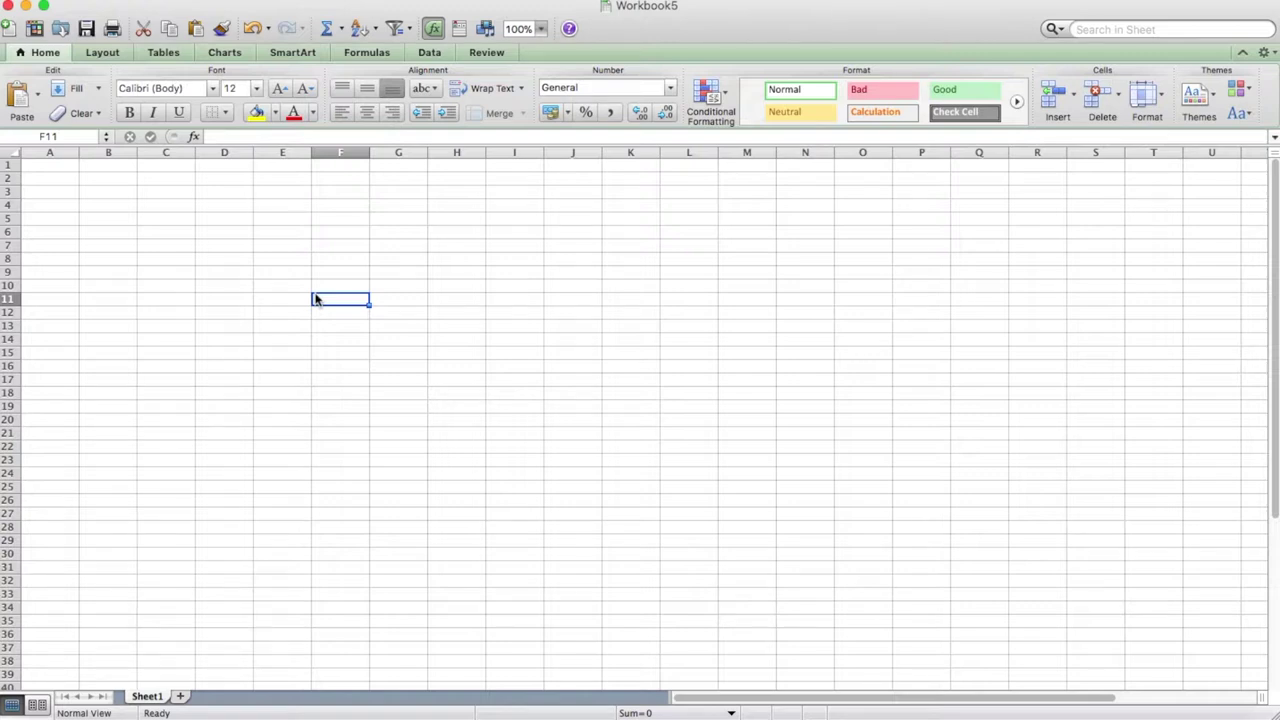
pyautogui.click(68, 167)
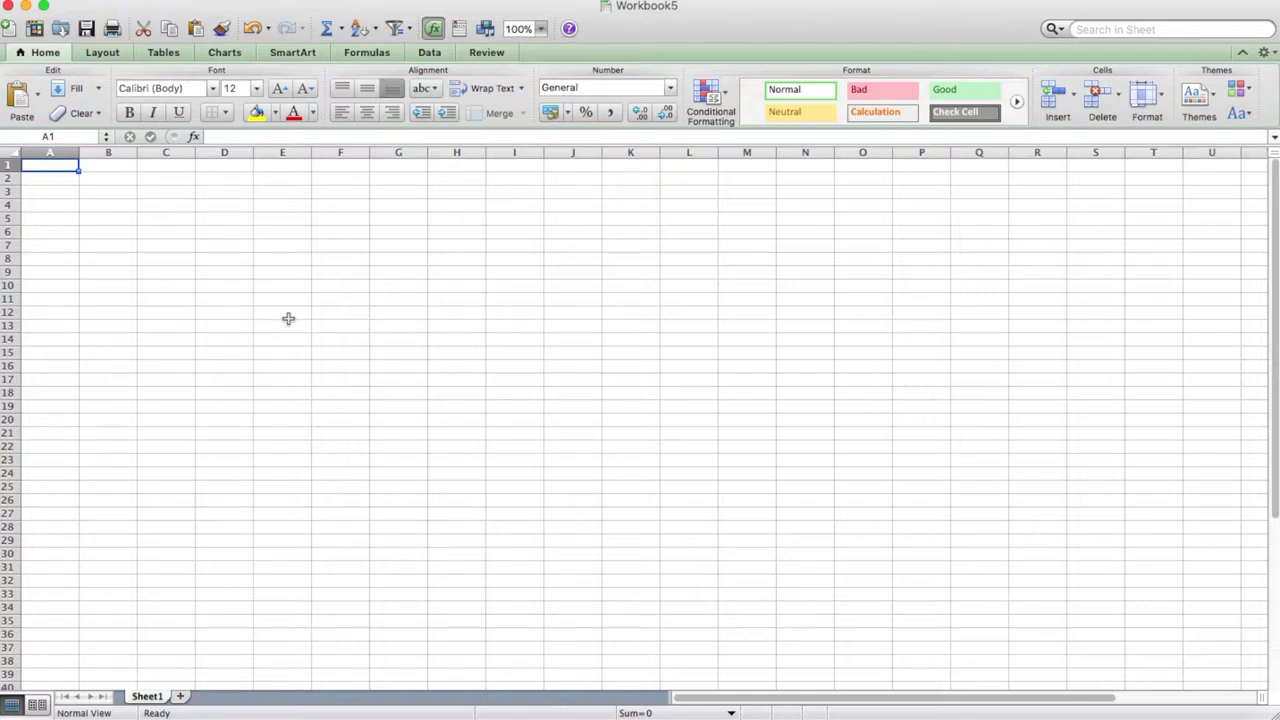
pyautogui.write('Income')
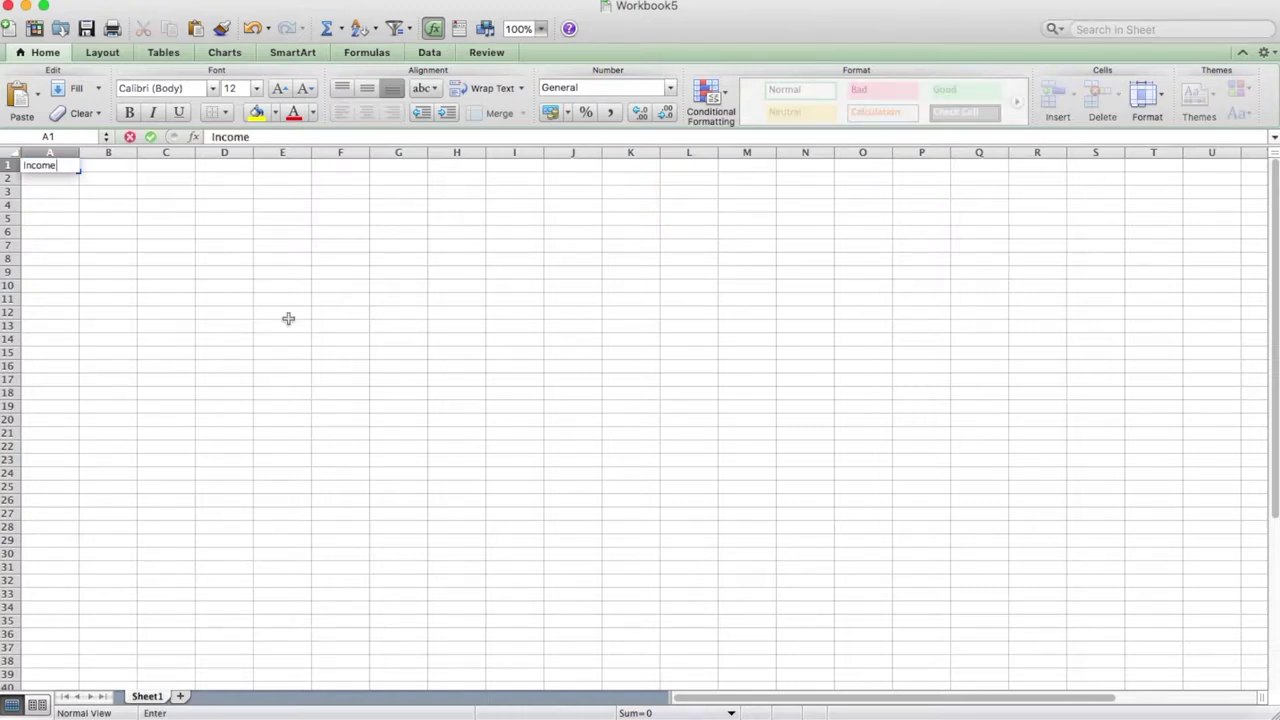
pyautogui.press('Tab')
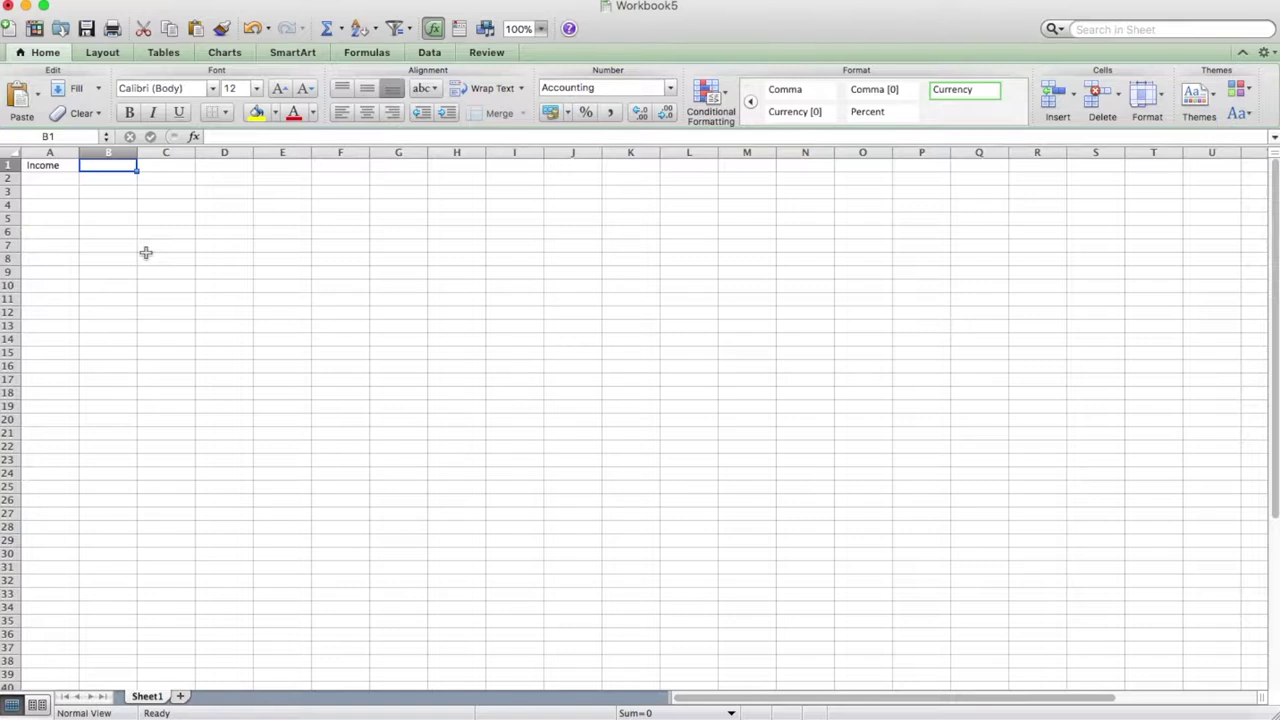
pyautogui.write('65000')
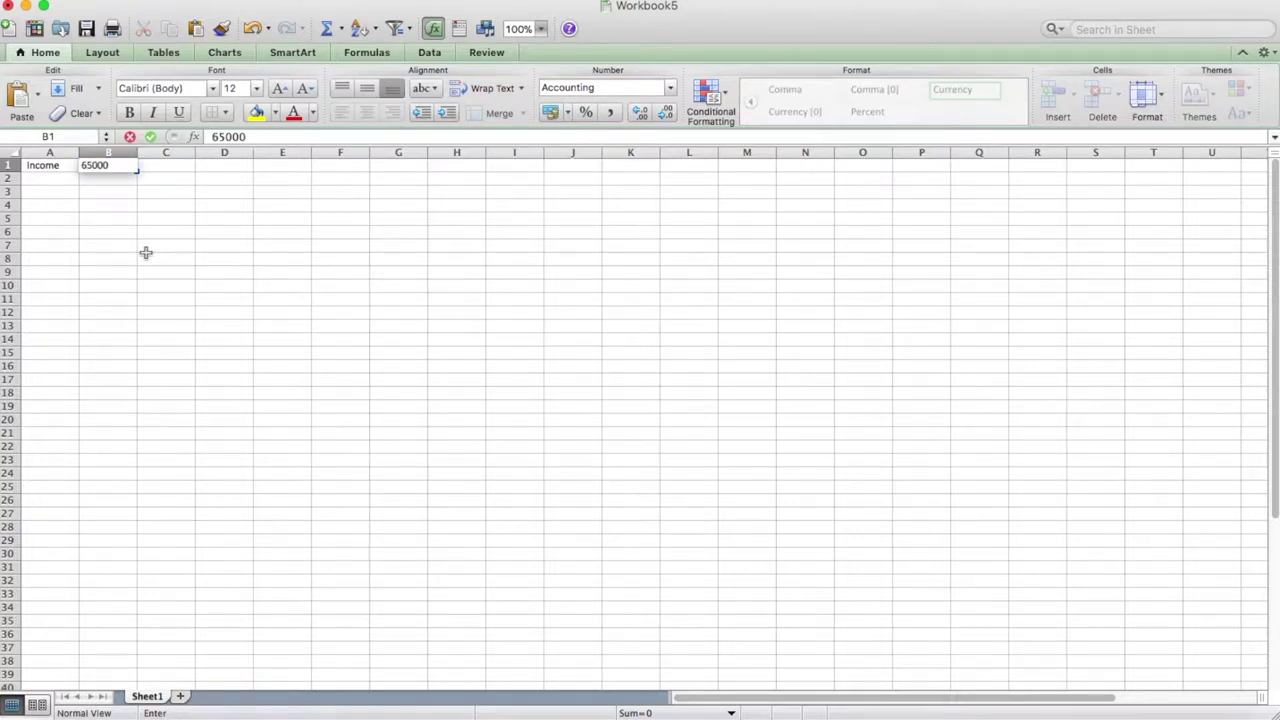
pyautogui.click(170, 285)
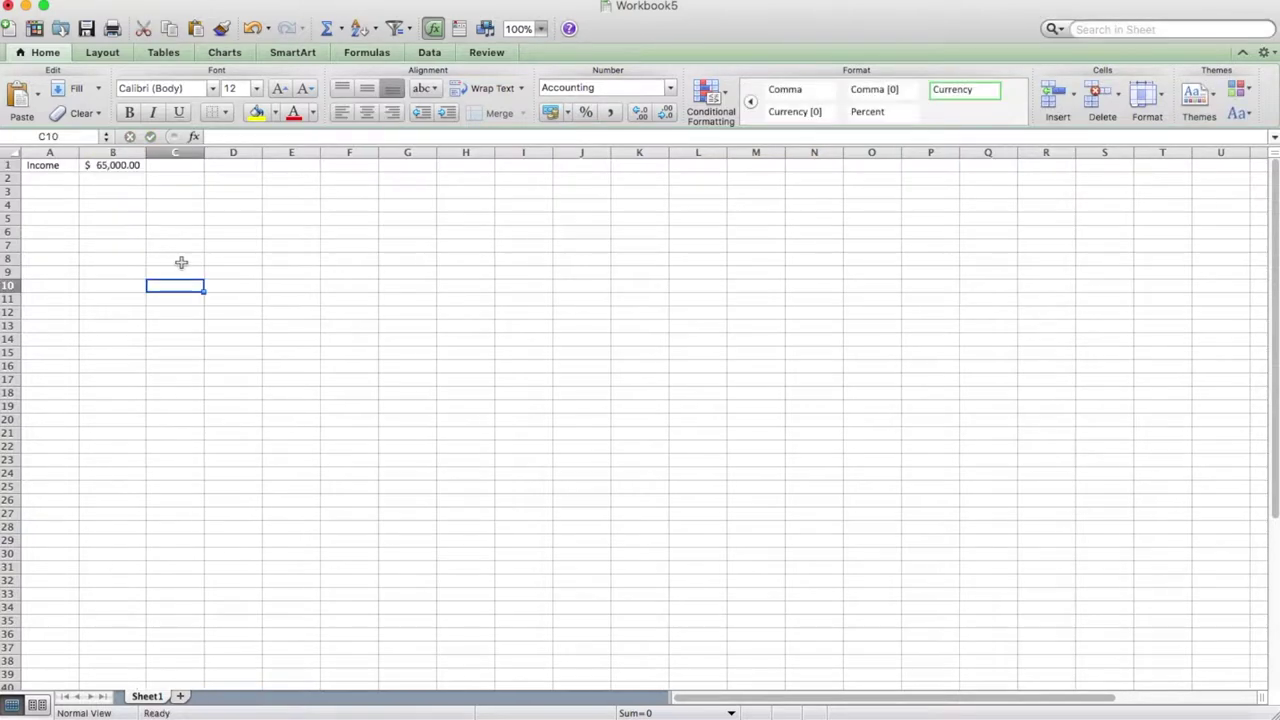
# - Add a "Fed witholding" row with the amount 323.02 in row 2, widening column A to fit the label
pyautogui.click(52, 178)
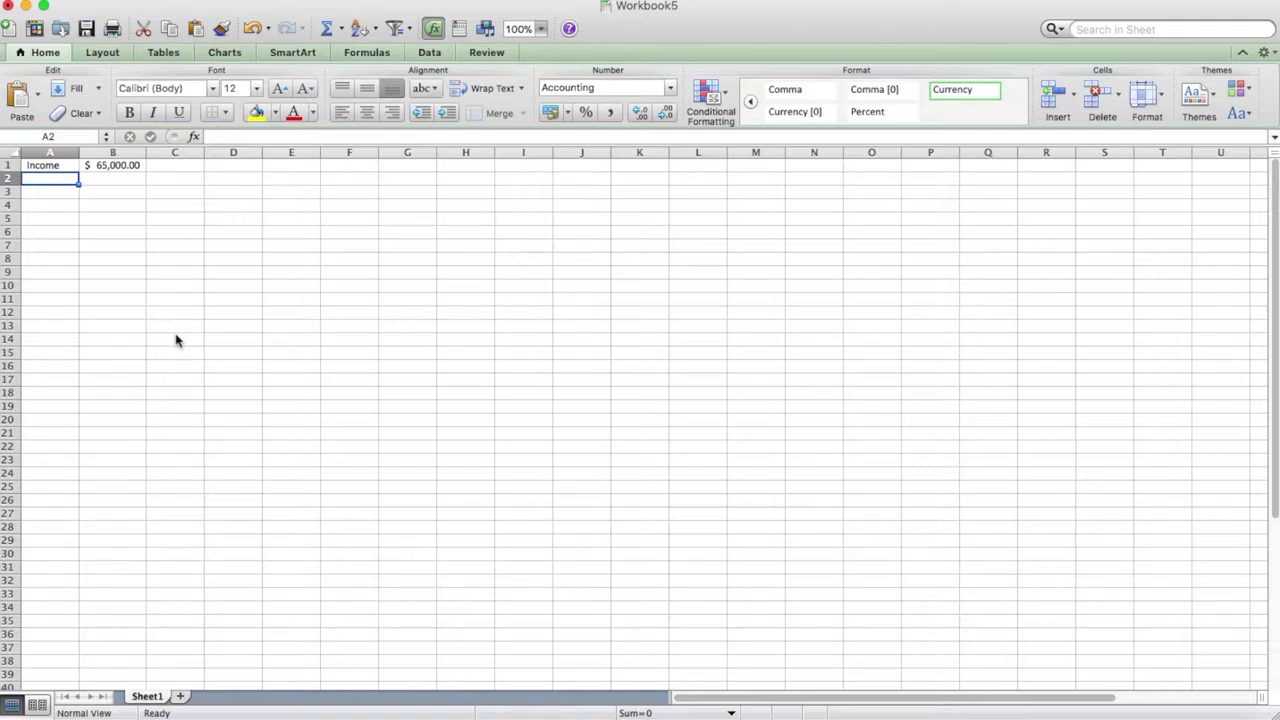
pyautogui.write('Fed')
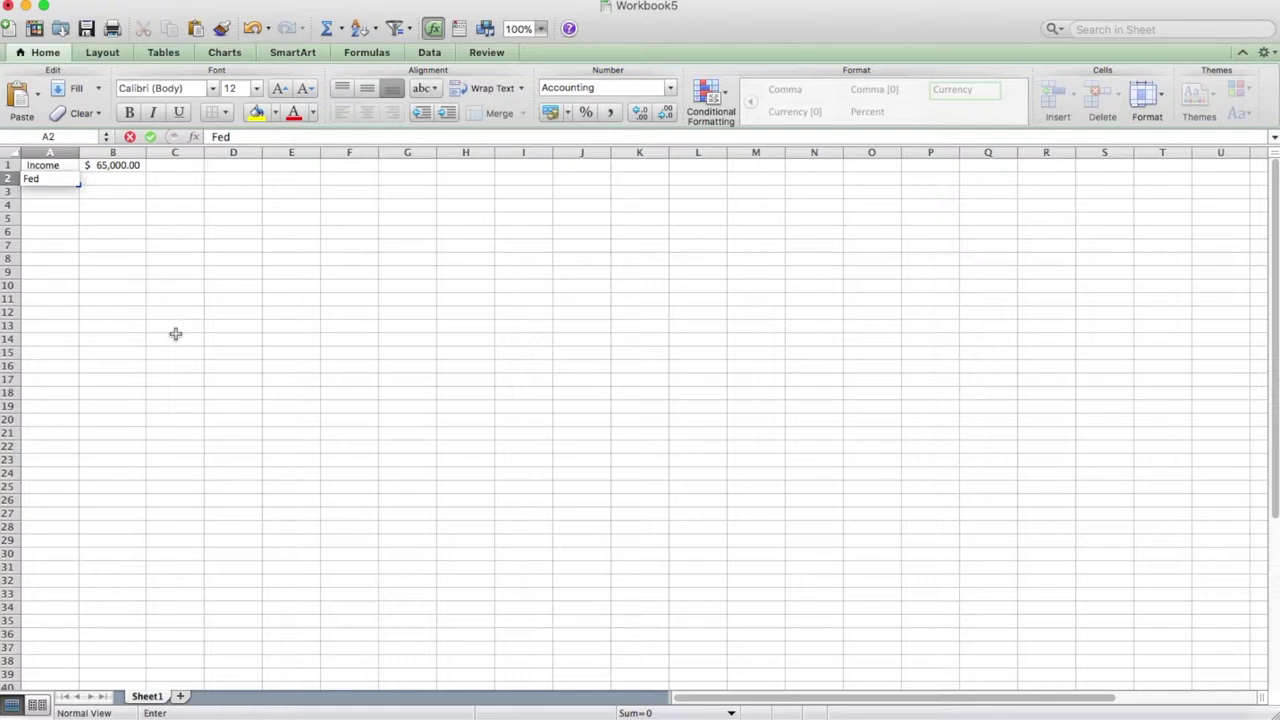
pyautogui.write(' witholding')
pyautogui.press('Tab')
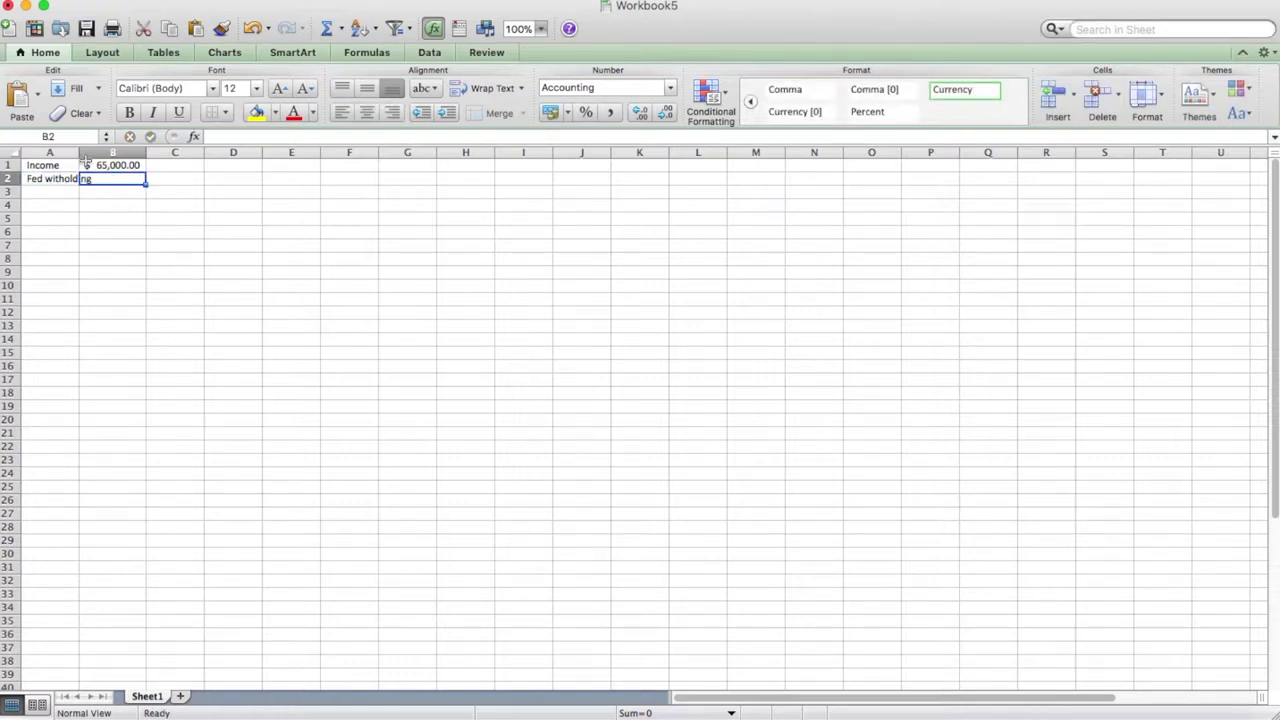
pyautogui.moveTo(79, 152); pyautogui.dragTo(99, 152)
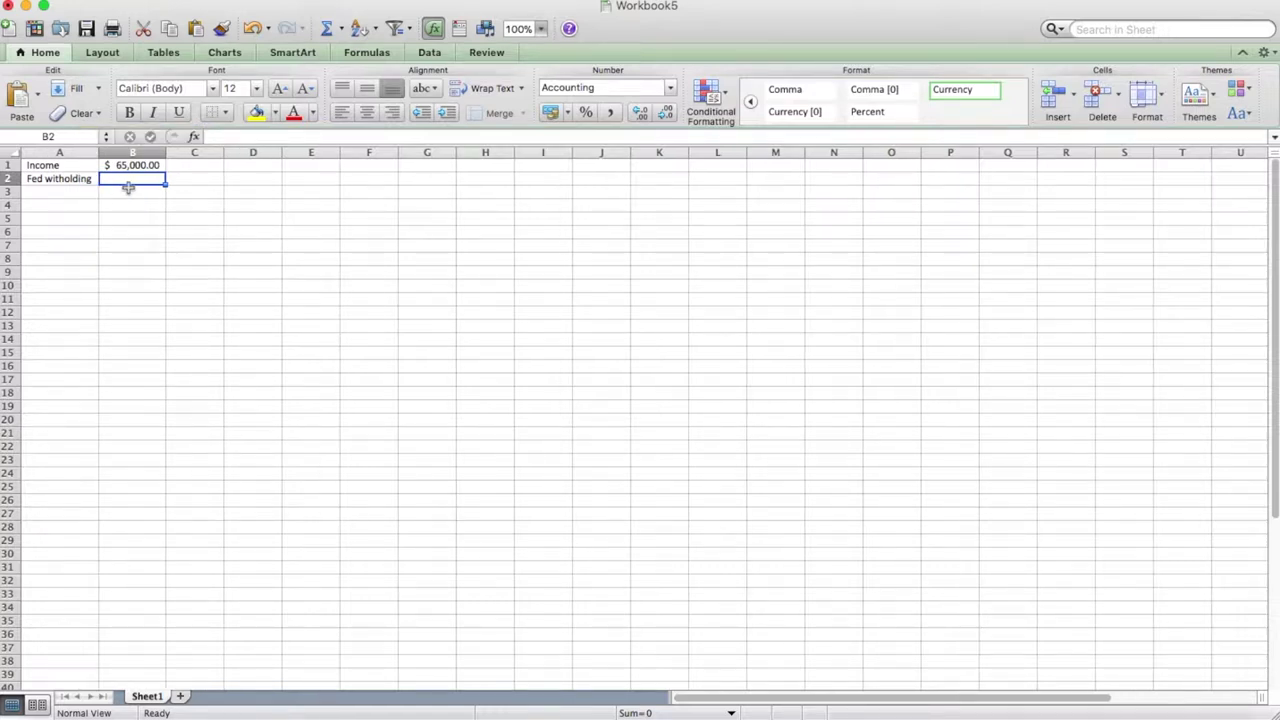
pyautogui.write('323.02')
pyautogui.press('Return')
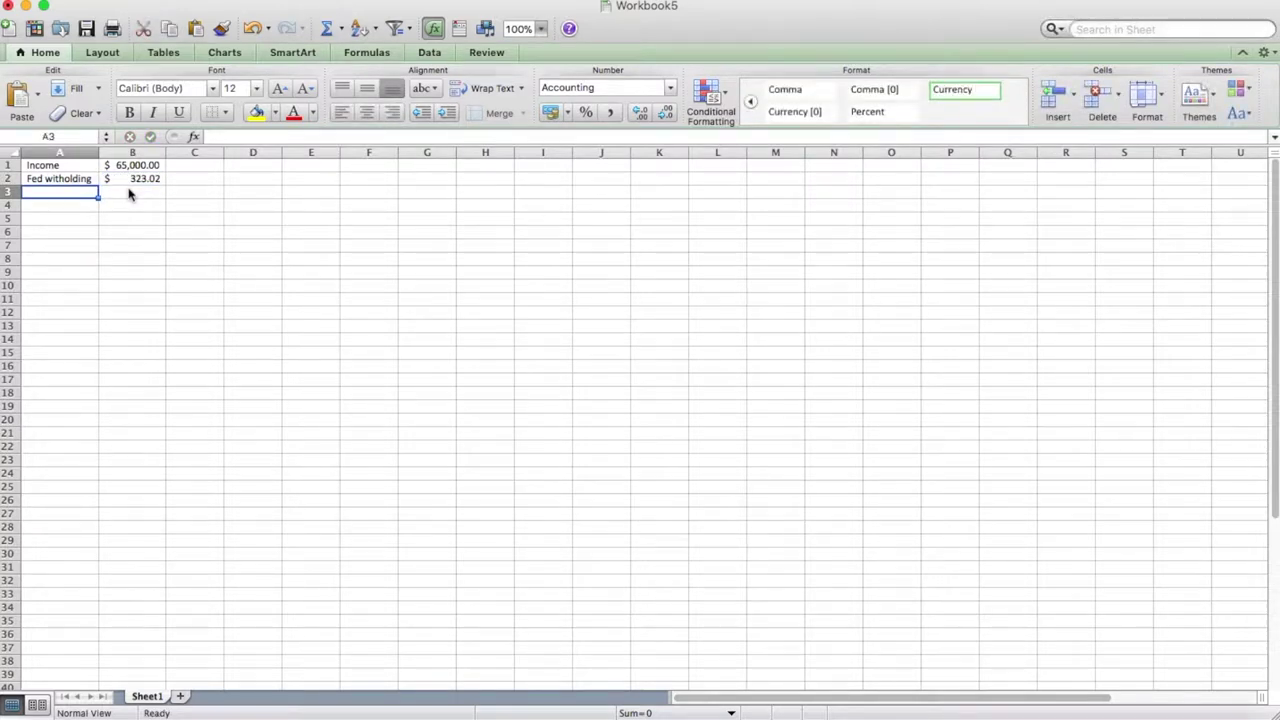
# - Add an "SS" row with 155 in row 3 and a "Medicare" row with 36.25 in row 4
pyautogui.write('SS')
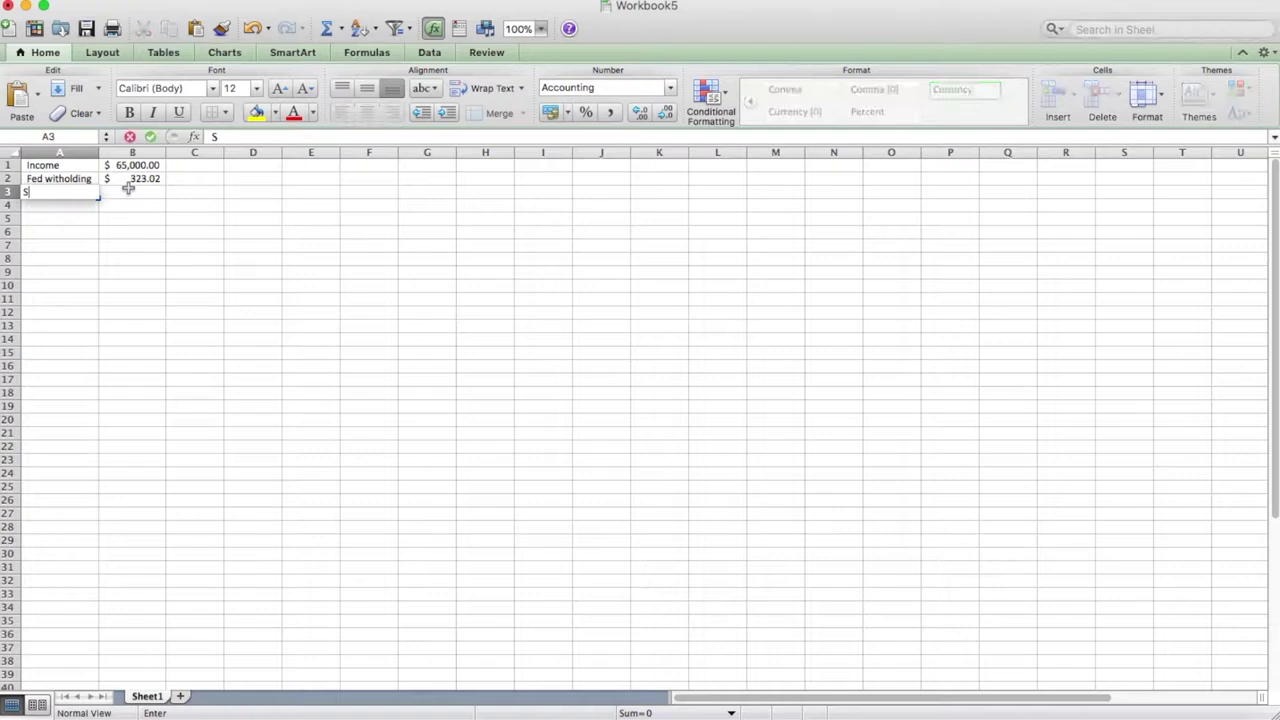
pyautogui.press('Tab')
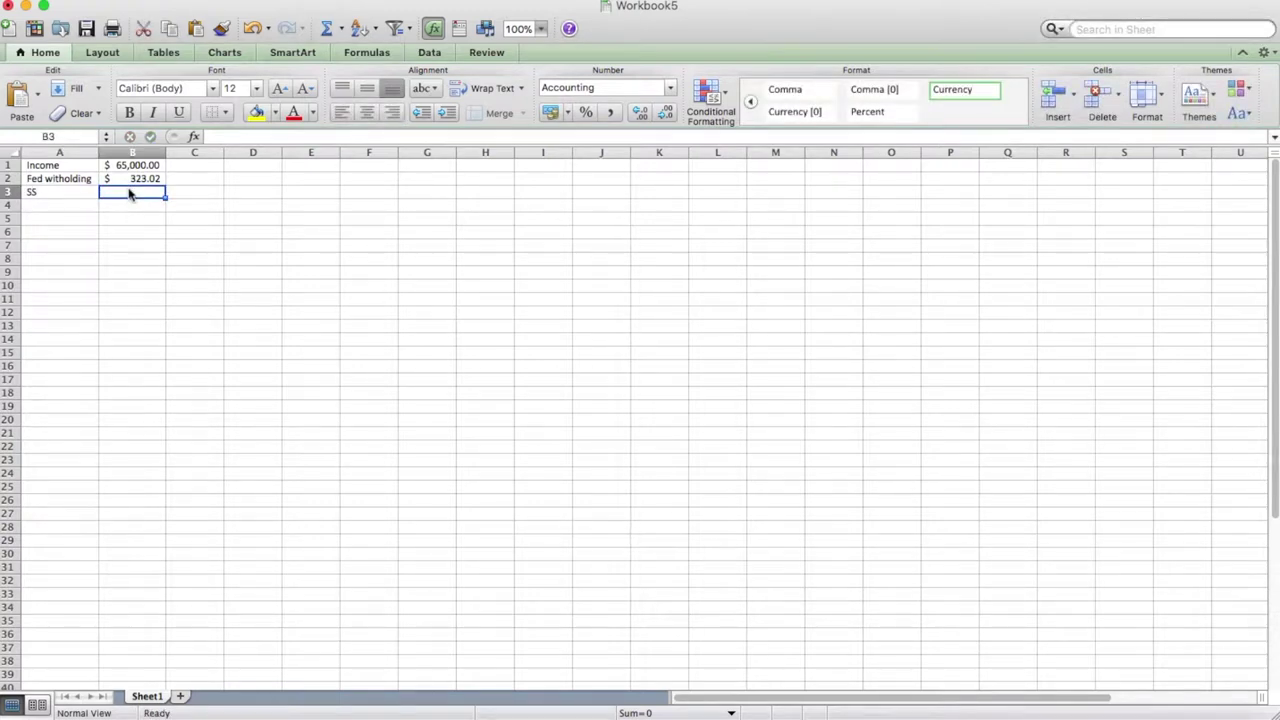
pyautogui.write('155')
pyautogui.press('Return')
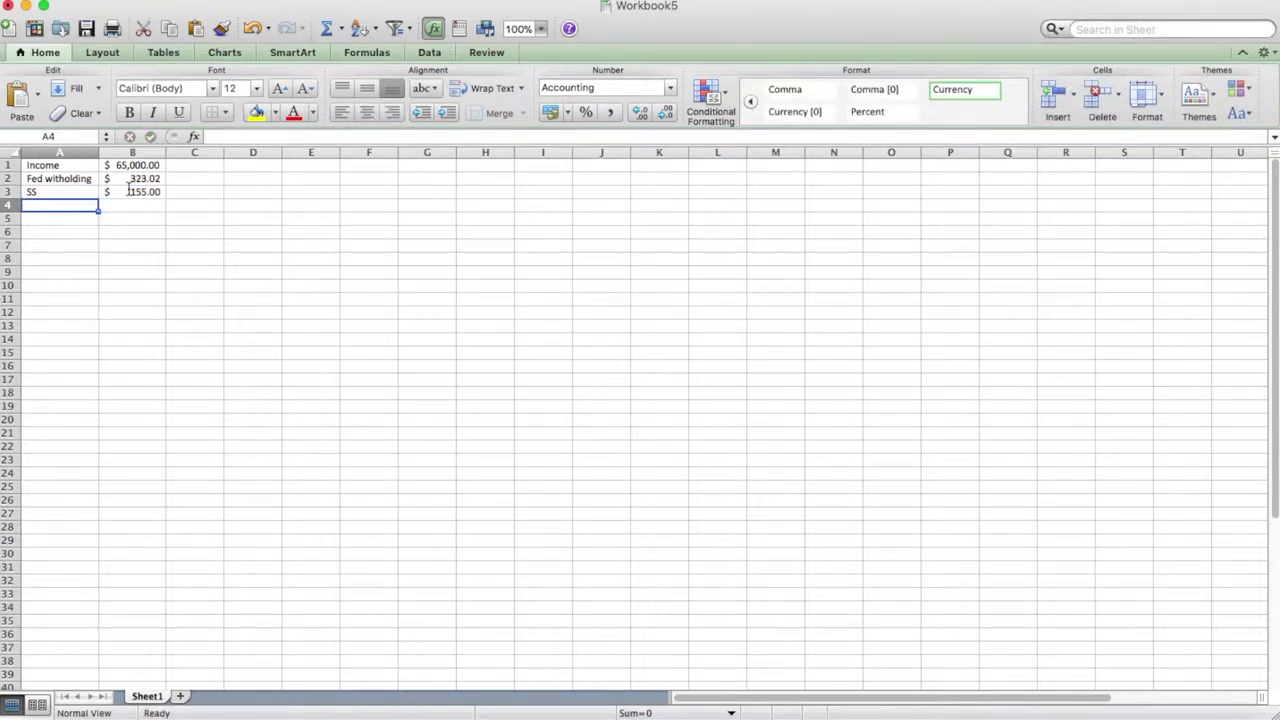
pyautogui.write('Medicare')
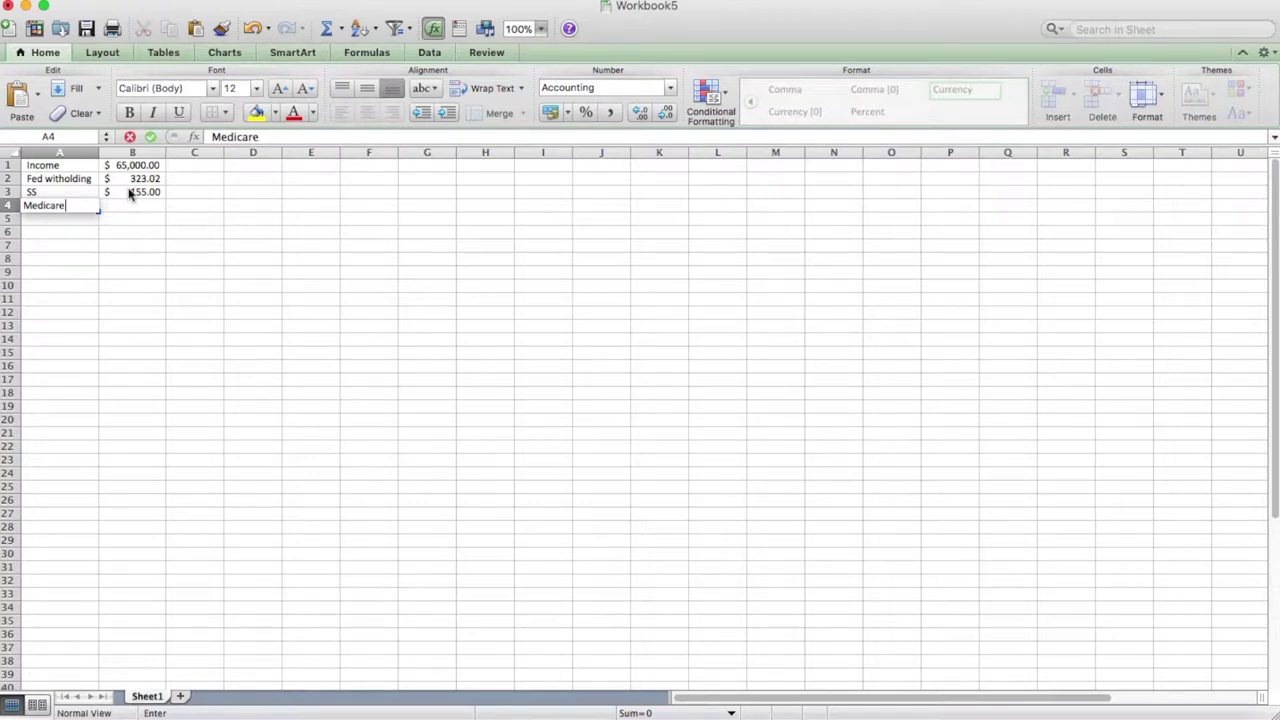
pyautogui.press('Tab')
pyautogui.write('36.25')
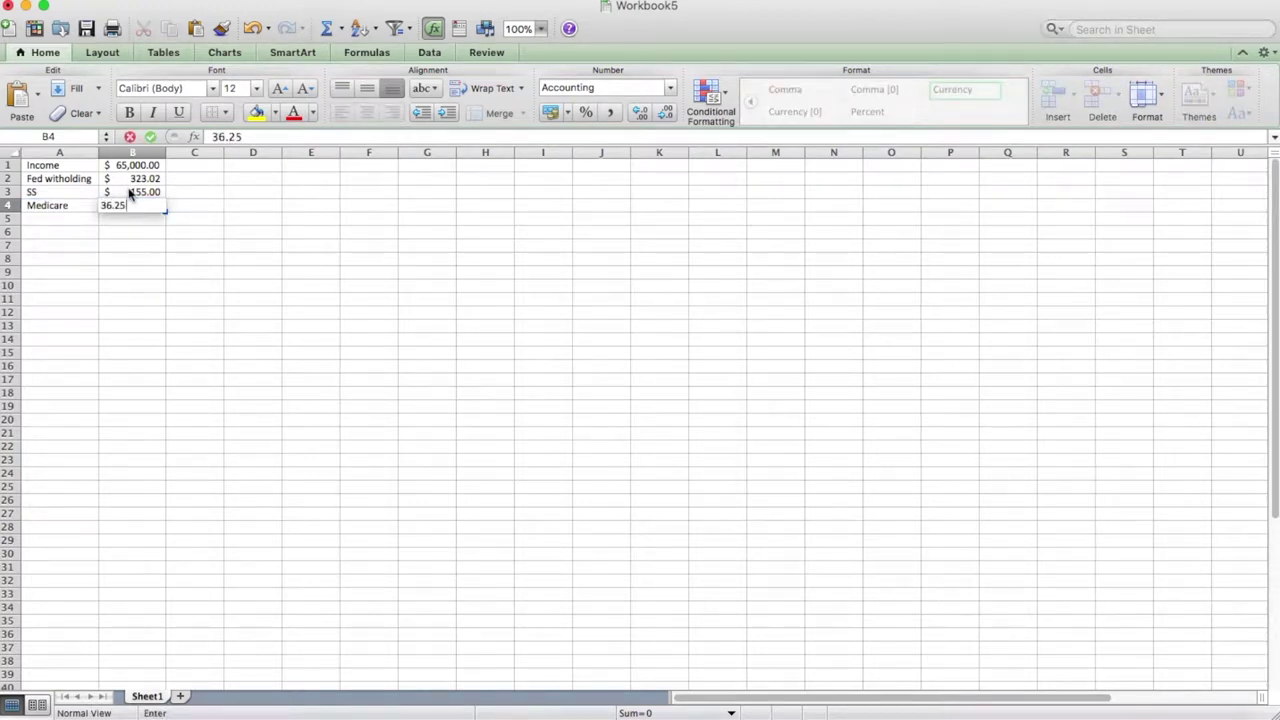
pyautogui.press('Return')
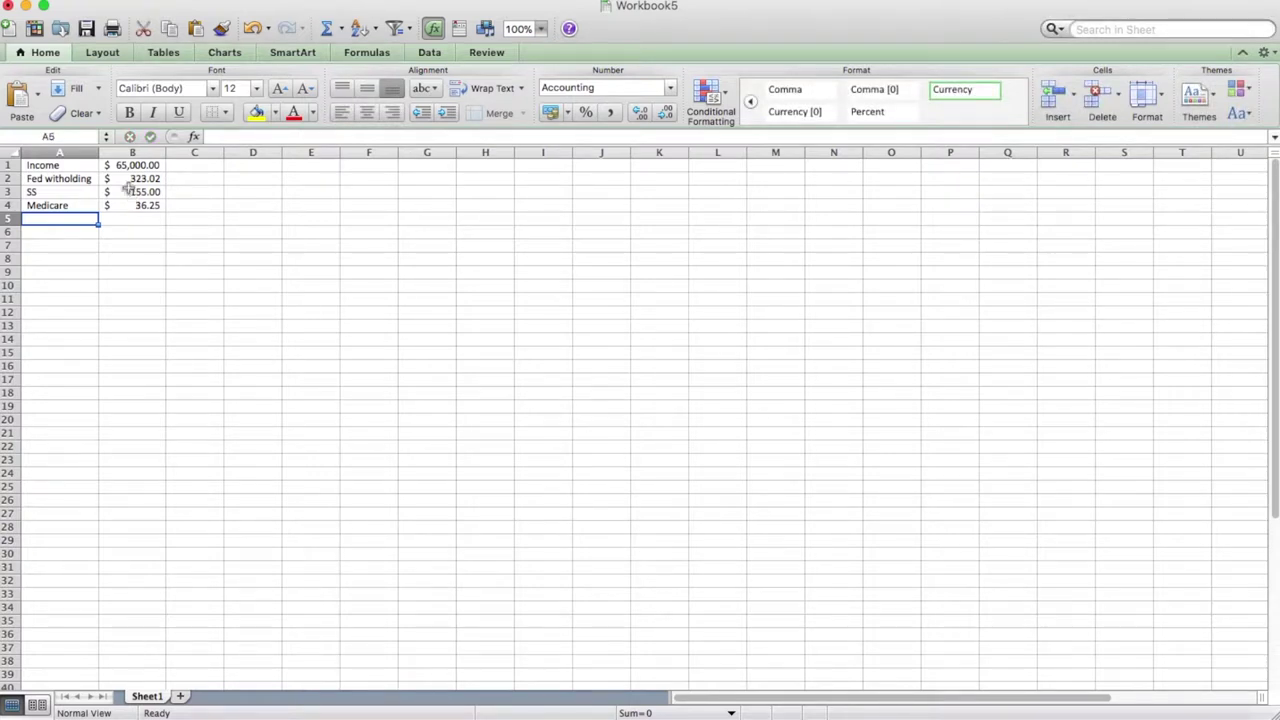
# - Add a "California" row with 122.23 in row 5 and an "SDI" row with 25 in row 6
pyautogui.write('California')
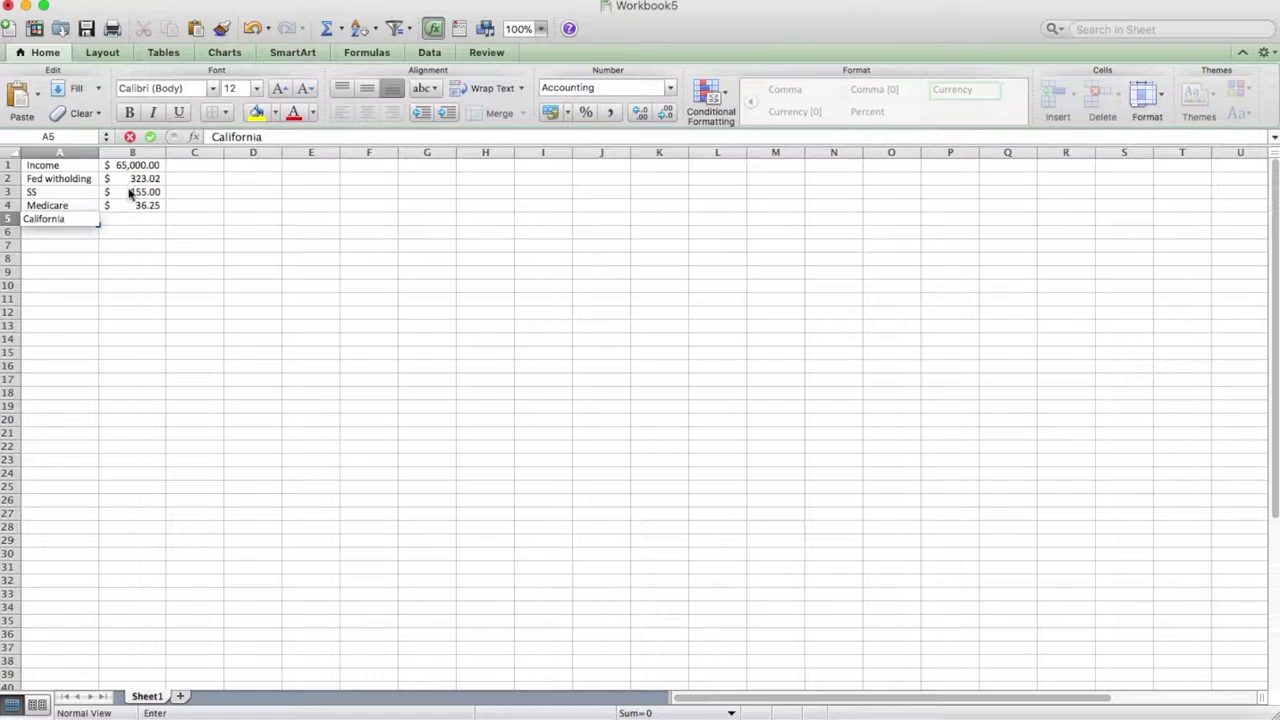
pyautogui.press('Tab')
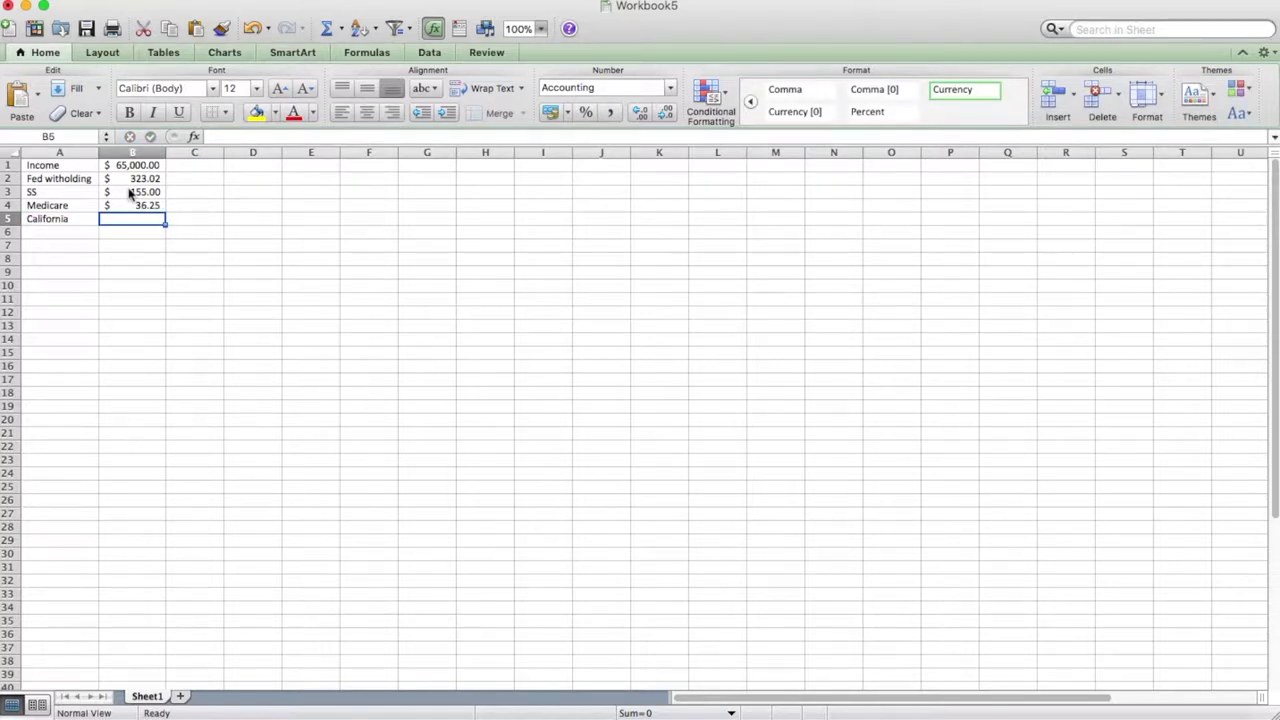
pyautogui.write('122.23')
pyautogui.press('Return')
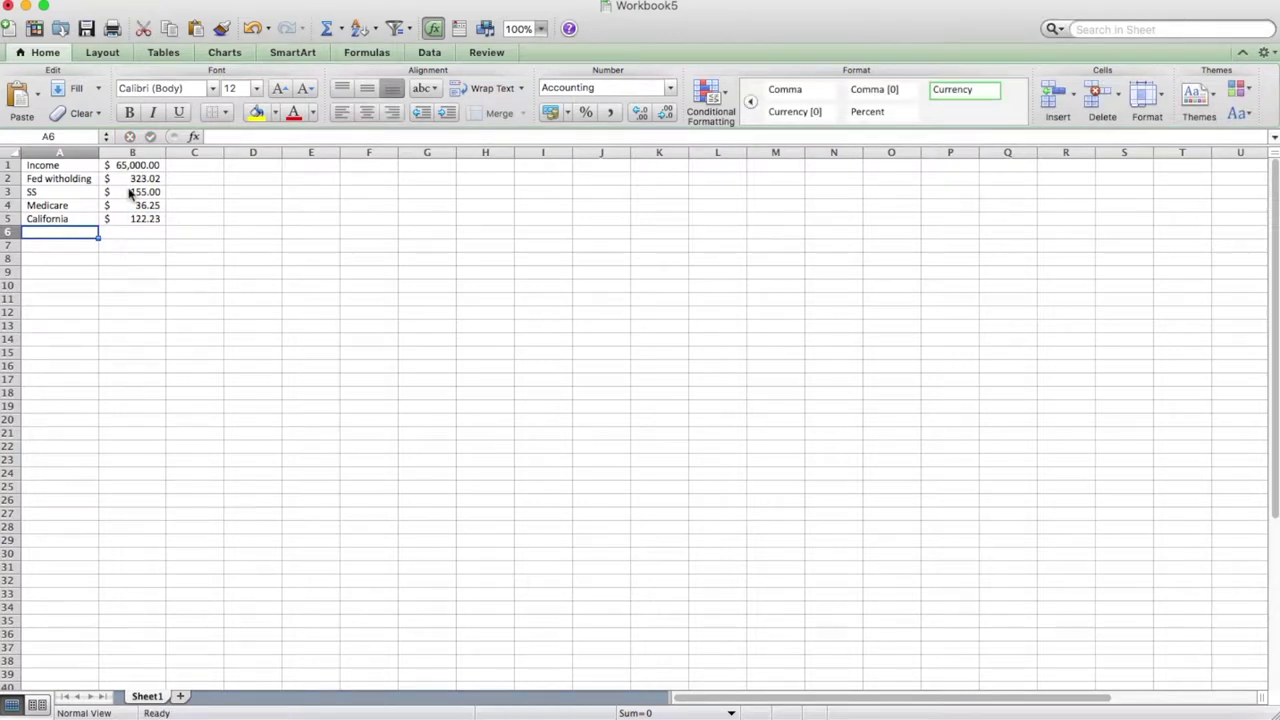
pyautogui.write('SD')
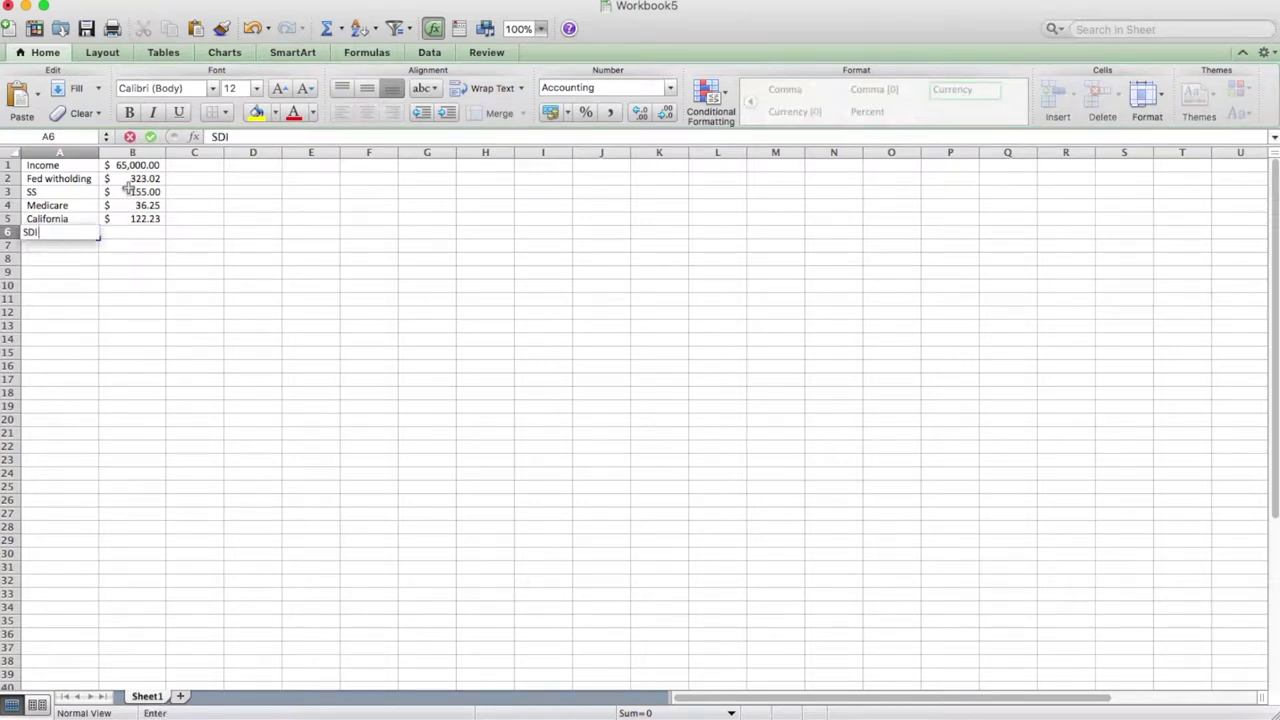
pyautogui.write('I')
pyautogui.press('Tab')
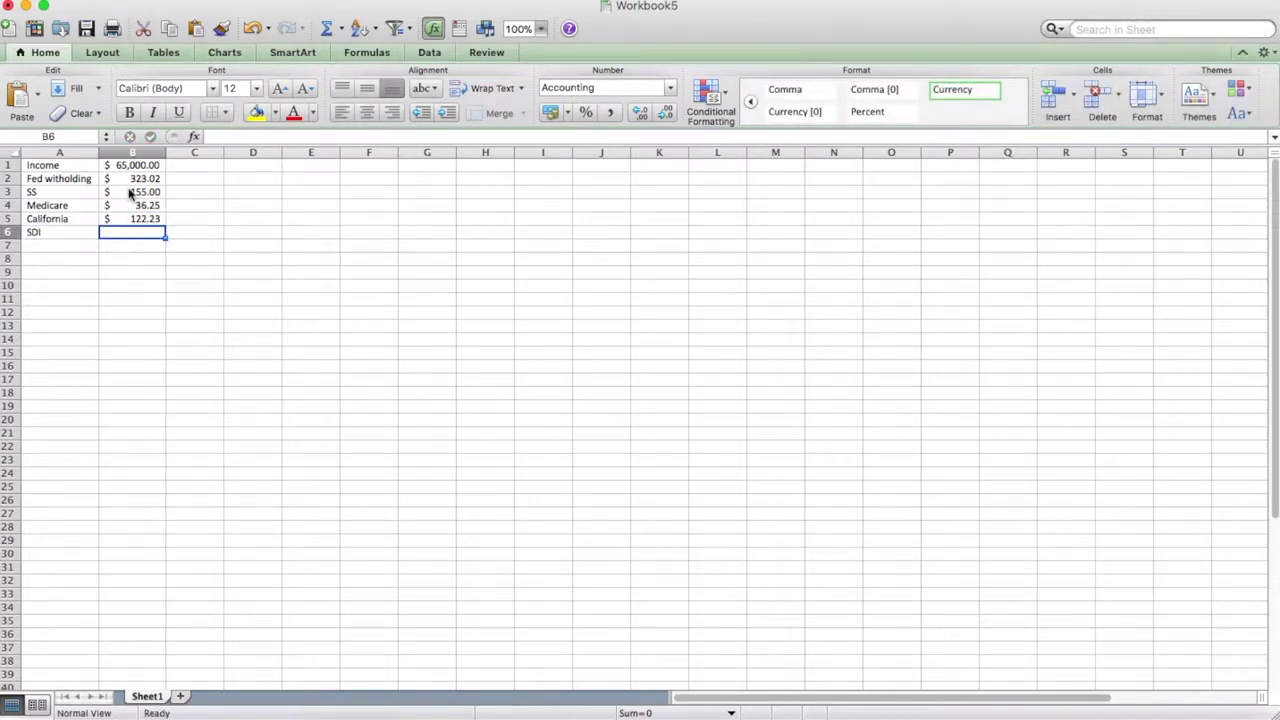
pyautogui.write('25')
pyautogui.press('Return')
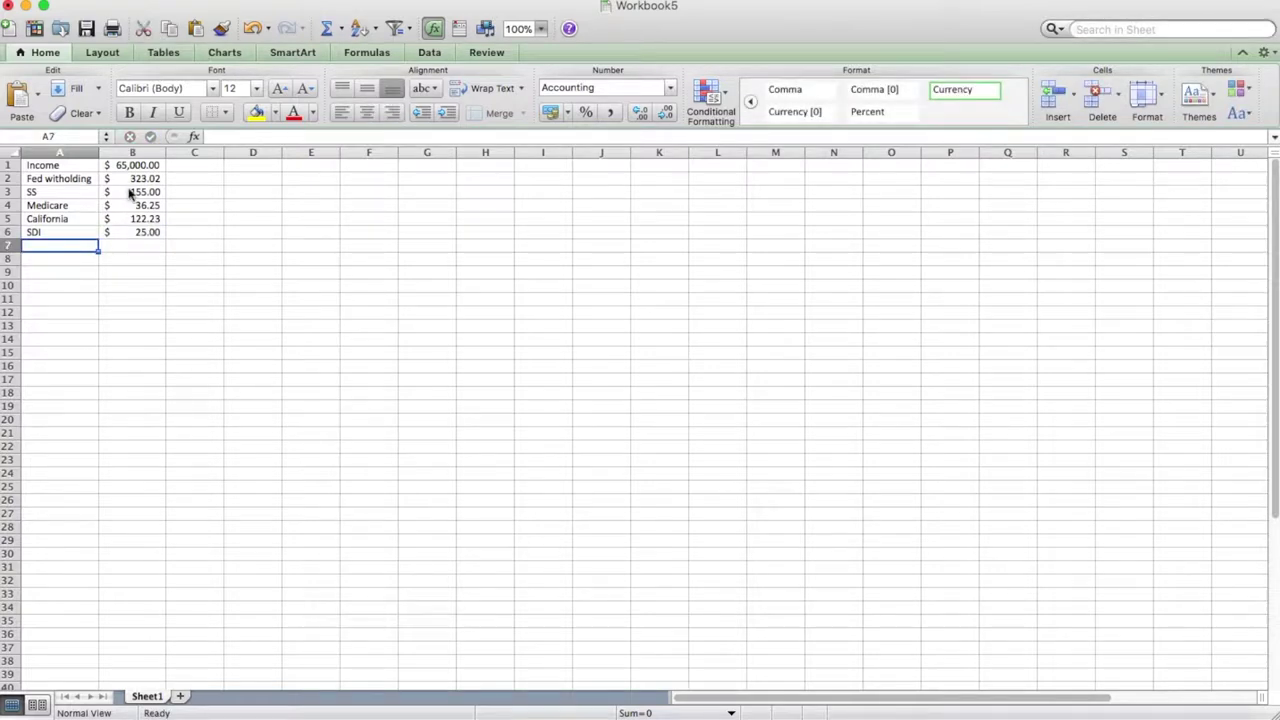
# - Enter the label "Bi weekly gross pay" in A8 and autofit the width of column A
pyautogui.click(60, 258)
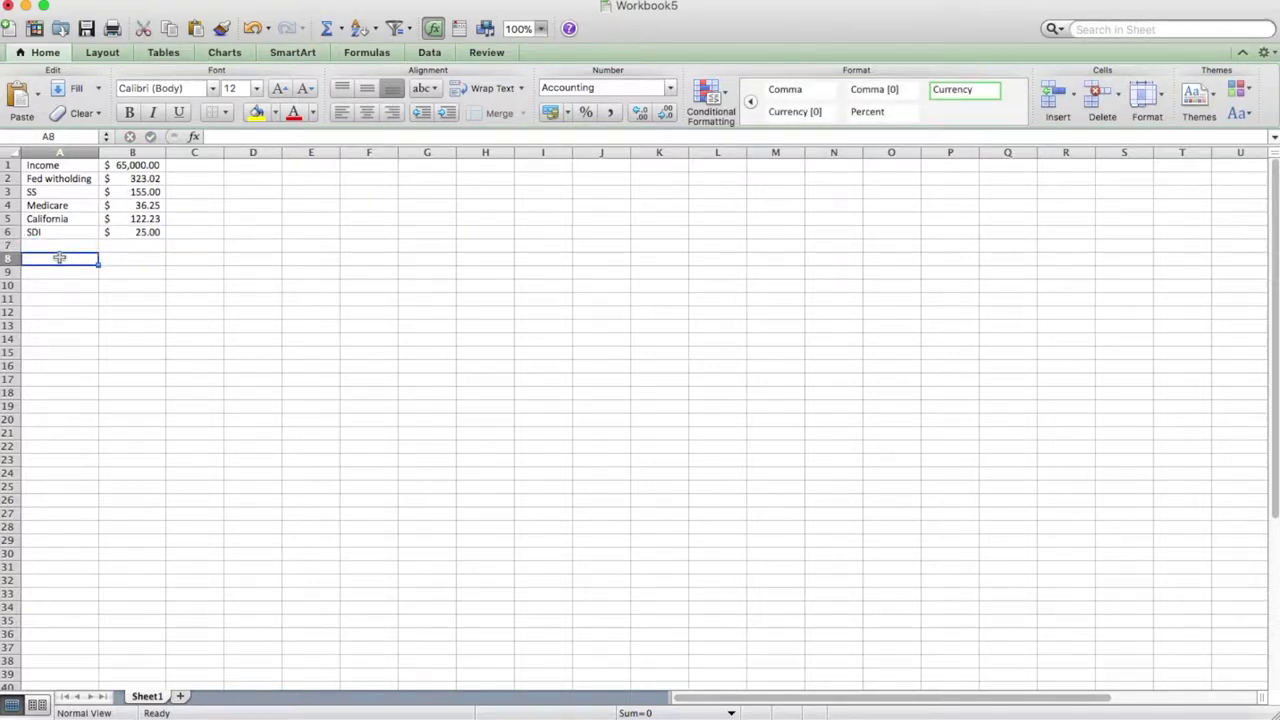
pyautogui.write('Bi weekly')
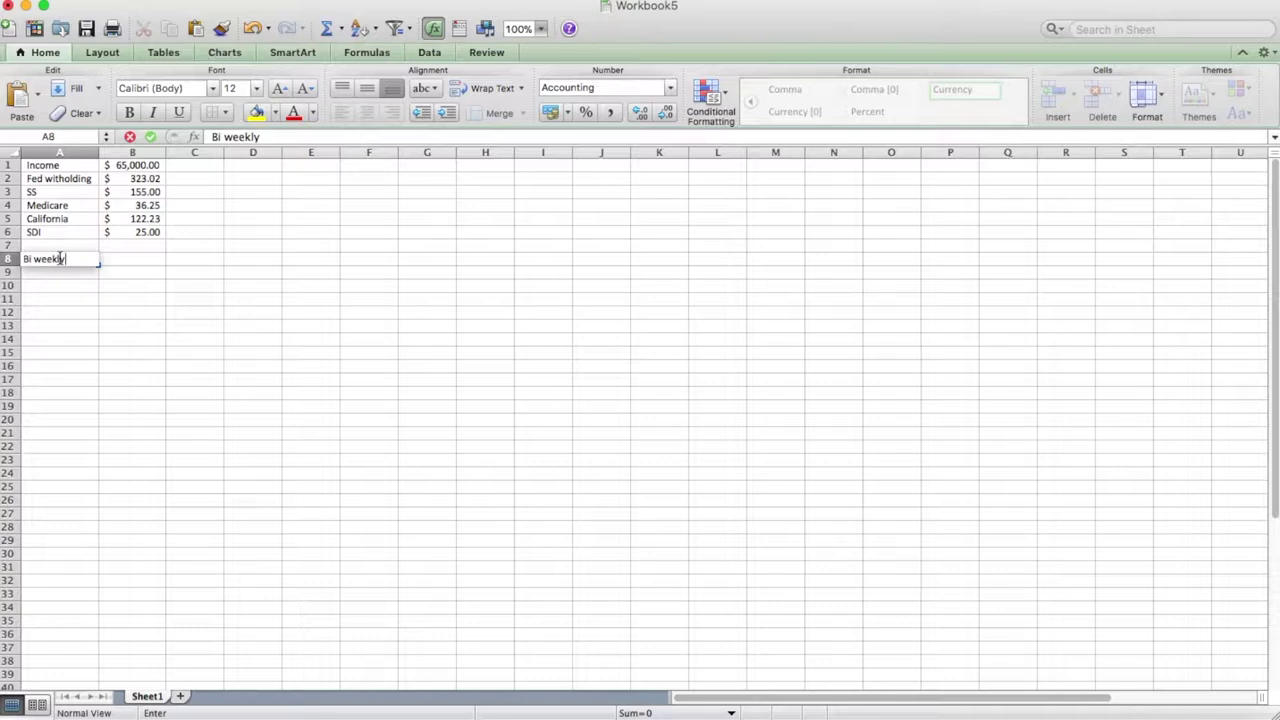
pyautogui.write(' gross pay')
pyautogui.press('Tab')
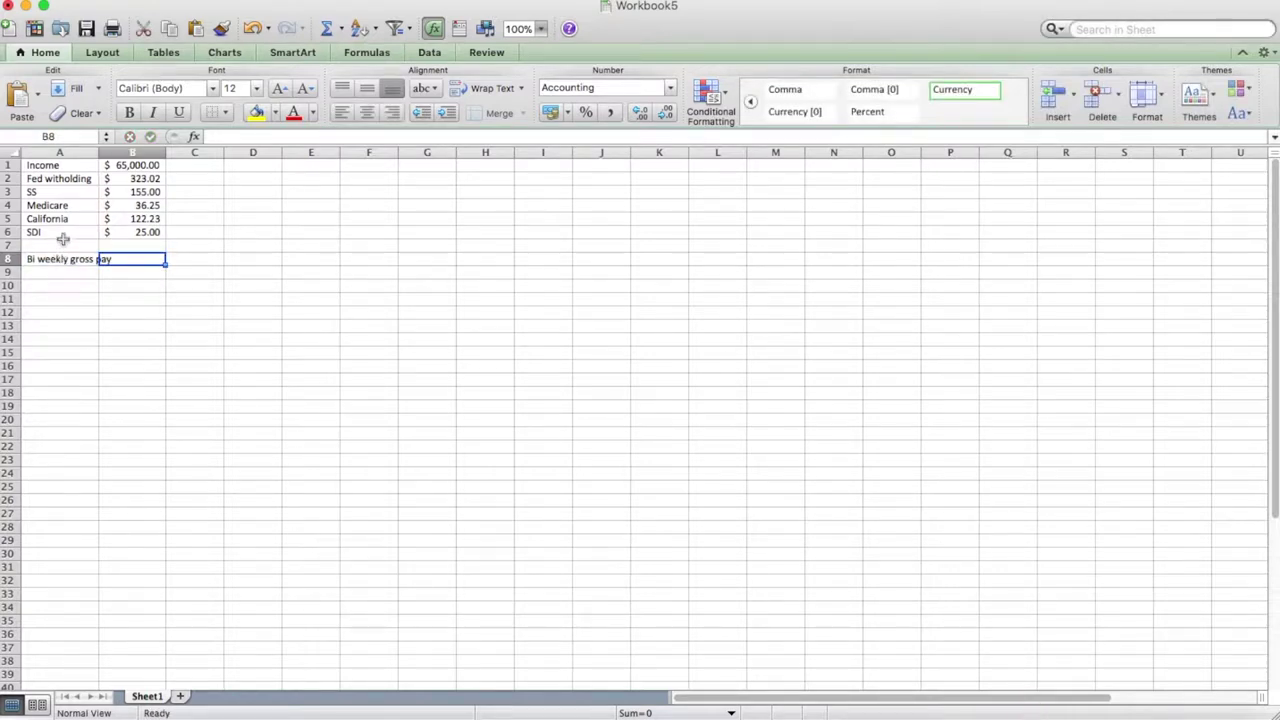
pyautogui.doubleClick(99, 151)
# - Enter 2500 as the bi-weekly gross pay in B8
pyautogui.click(165, 165)
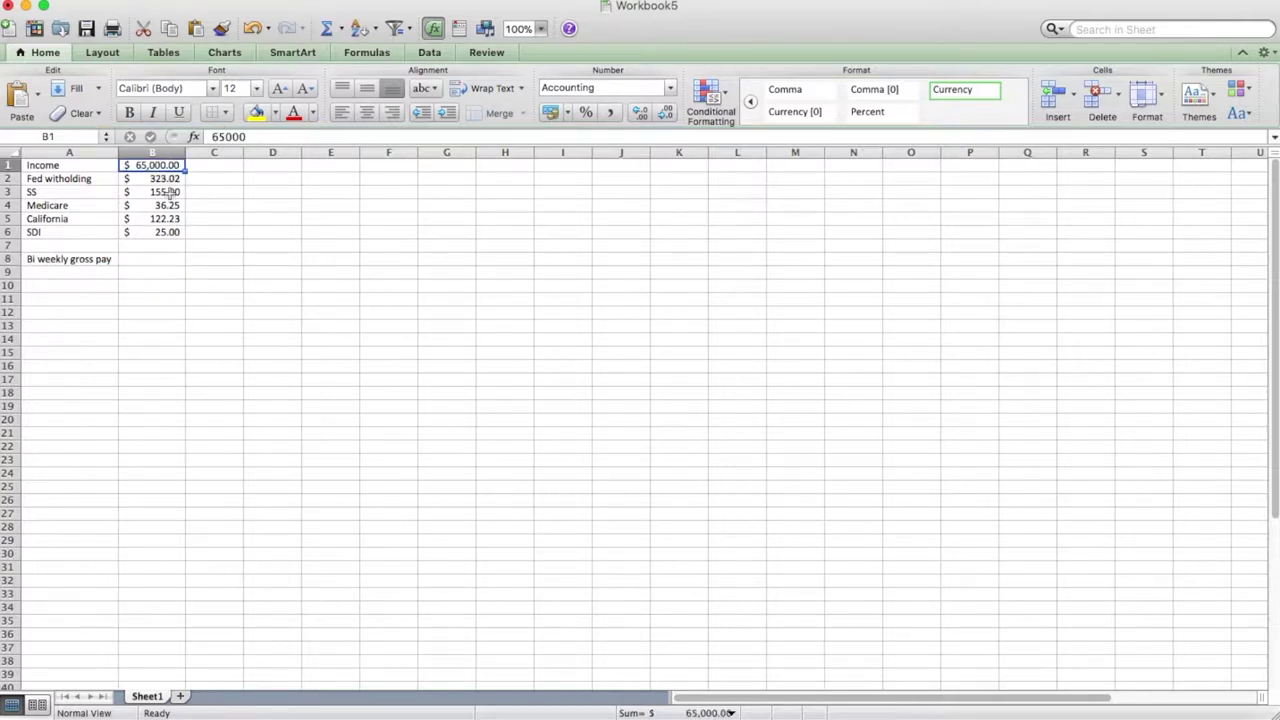
pyautogui.click(139, 260)
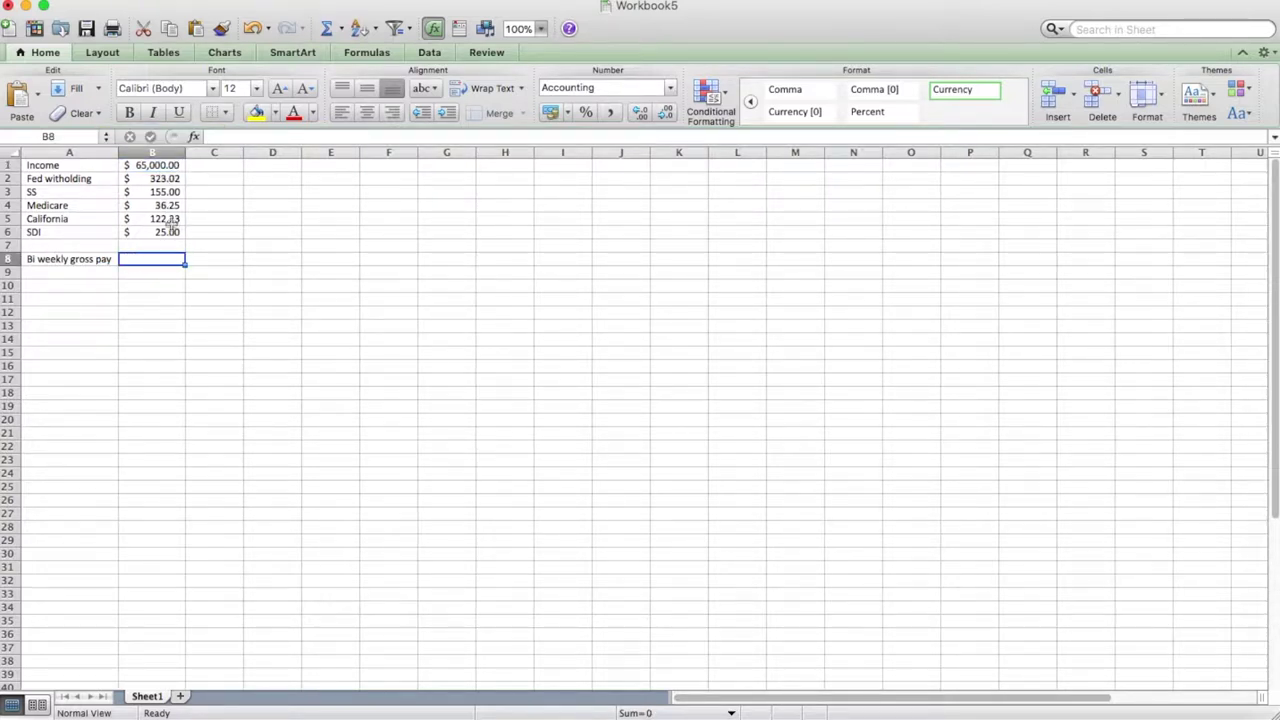
pyautogui.click(165, 170)
pyautogui.click(151, 259)
pyautogui.write('2500')
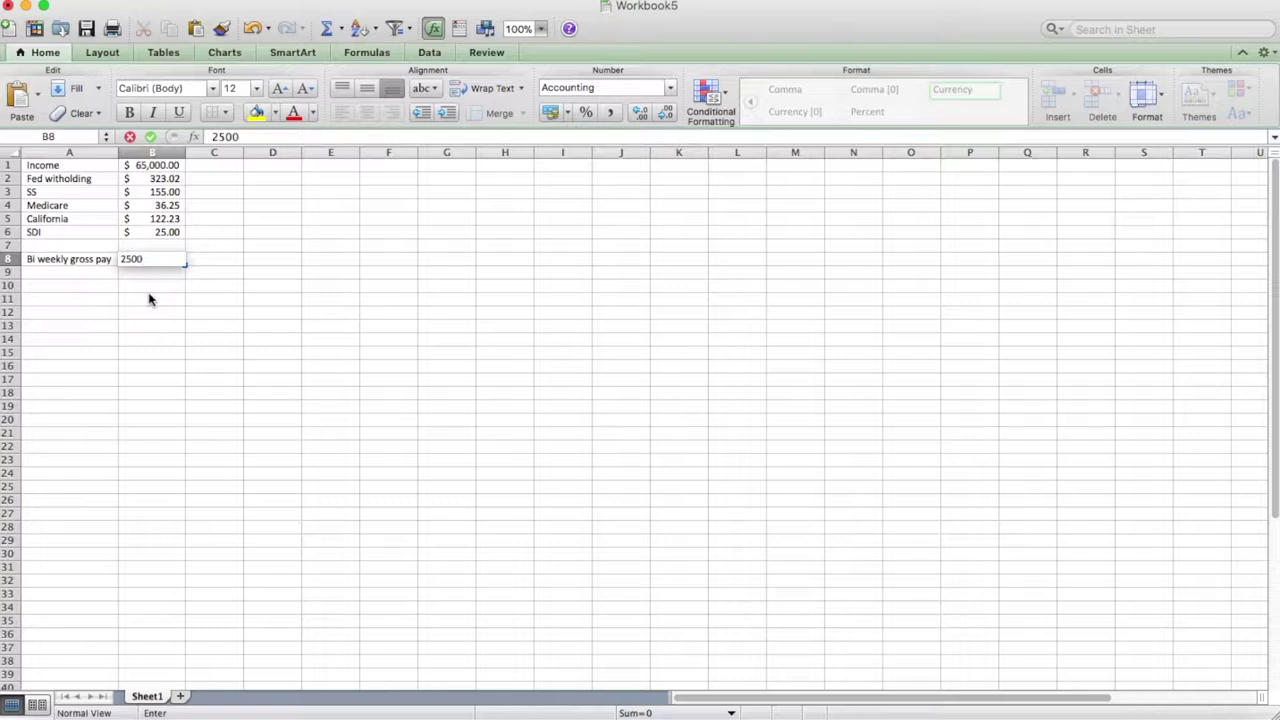
pyautogui.press('Return')
# - Enter the label "Net Pay" in A9, below the gross pay label
pyautogui.click(97, 272)
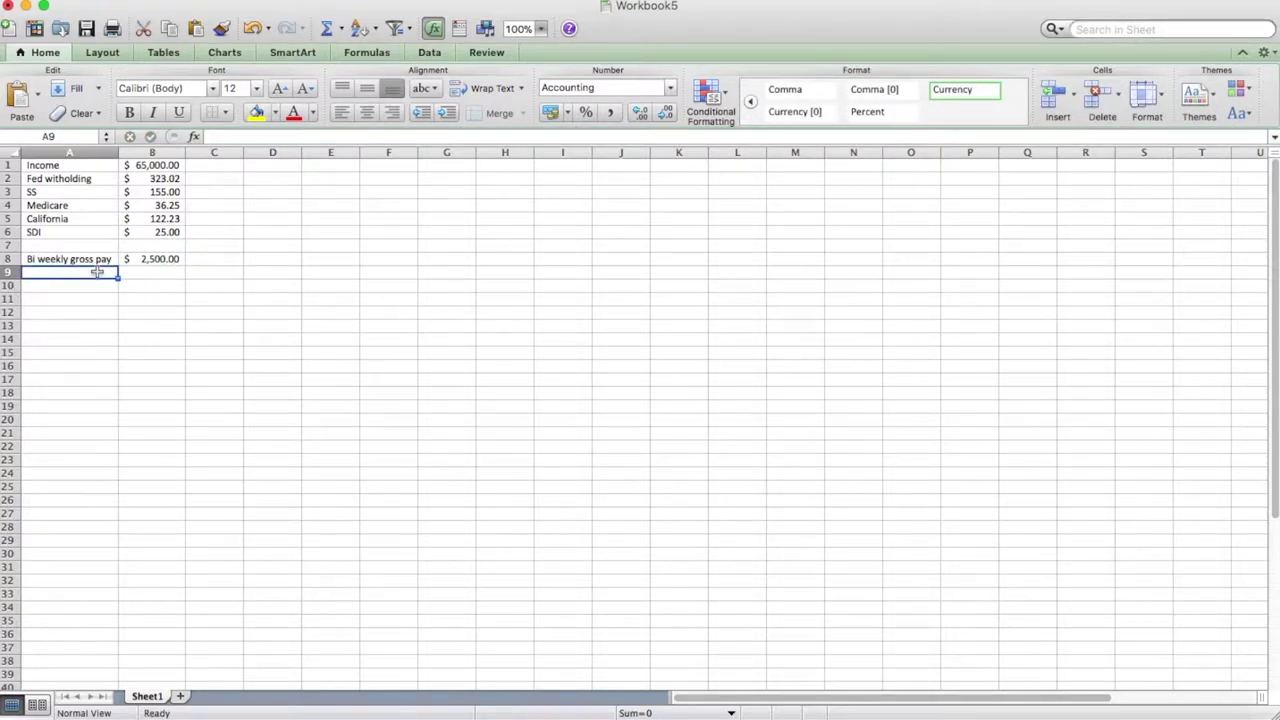
pyautogui.write('Net Pay')
pyautogui.press('Tab')
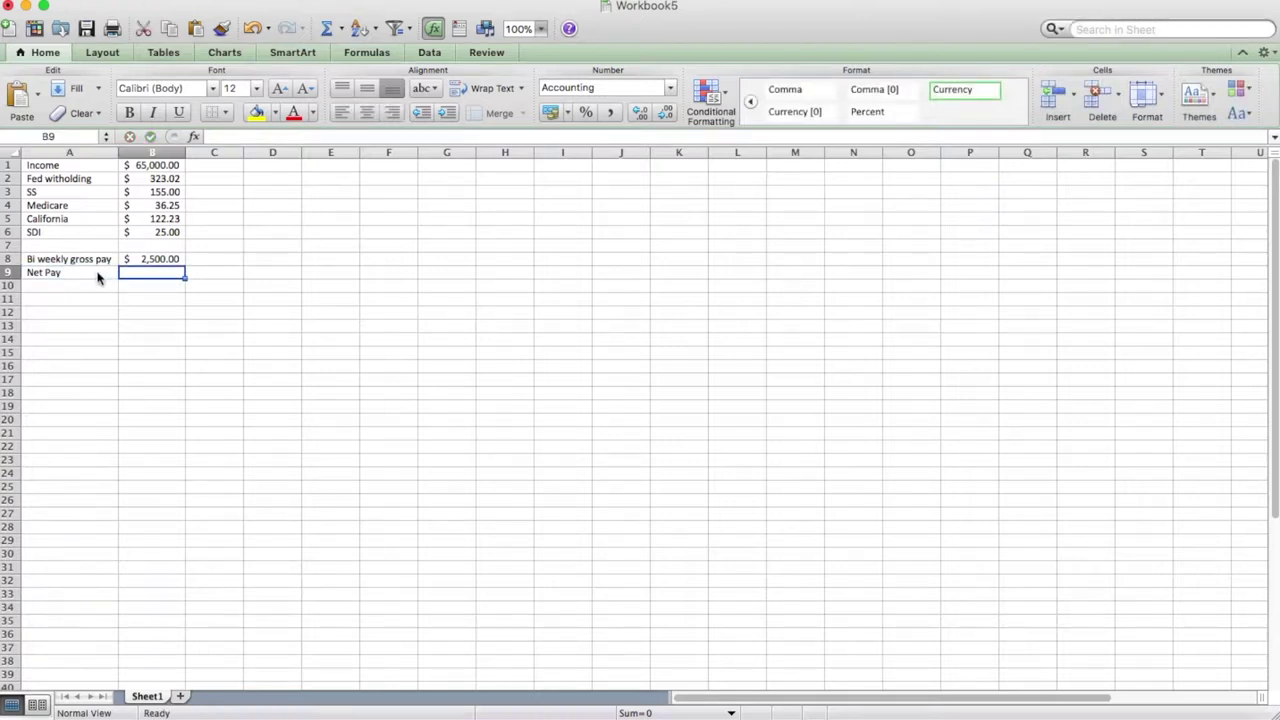
# - Calculate the net pay in B9 by subtracting every deduction from the gross pay with =B8-B2-B3-B4-B5-B6
pyautogui.write('=')
pyautogui.click(147, 260)
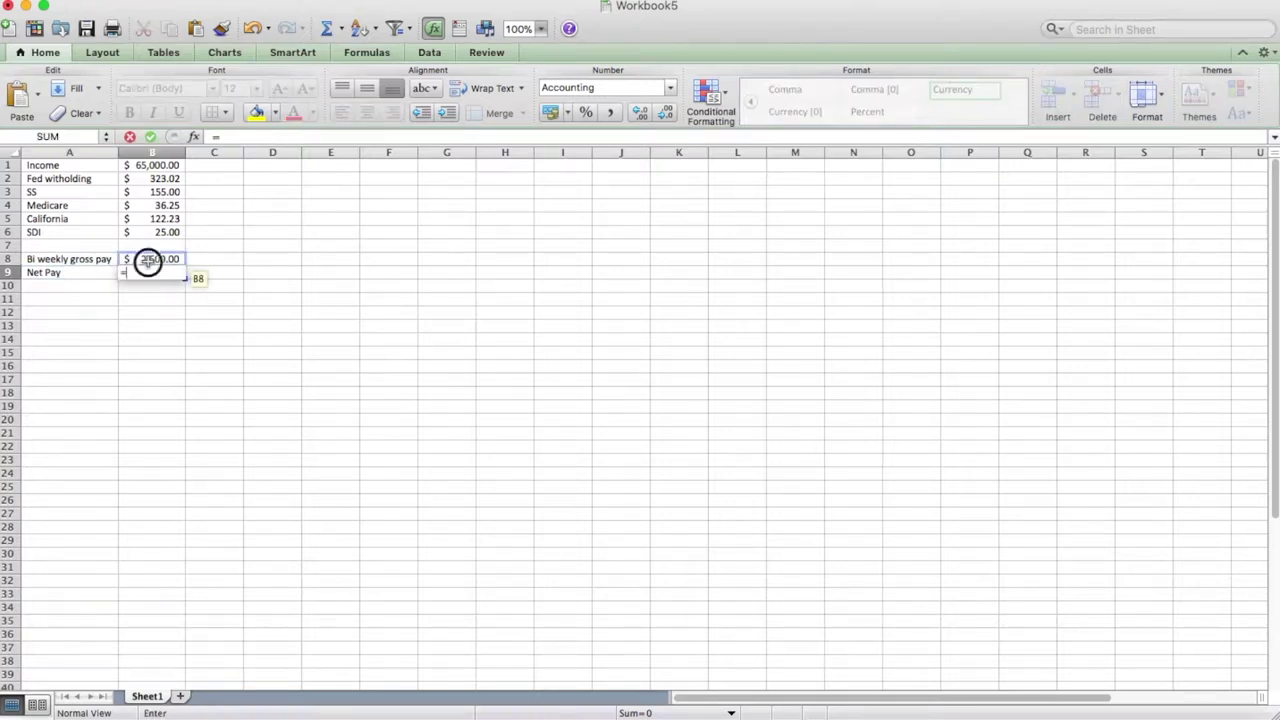
pyautogui.write('-')
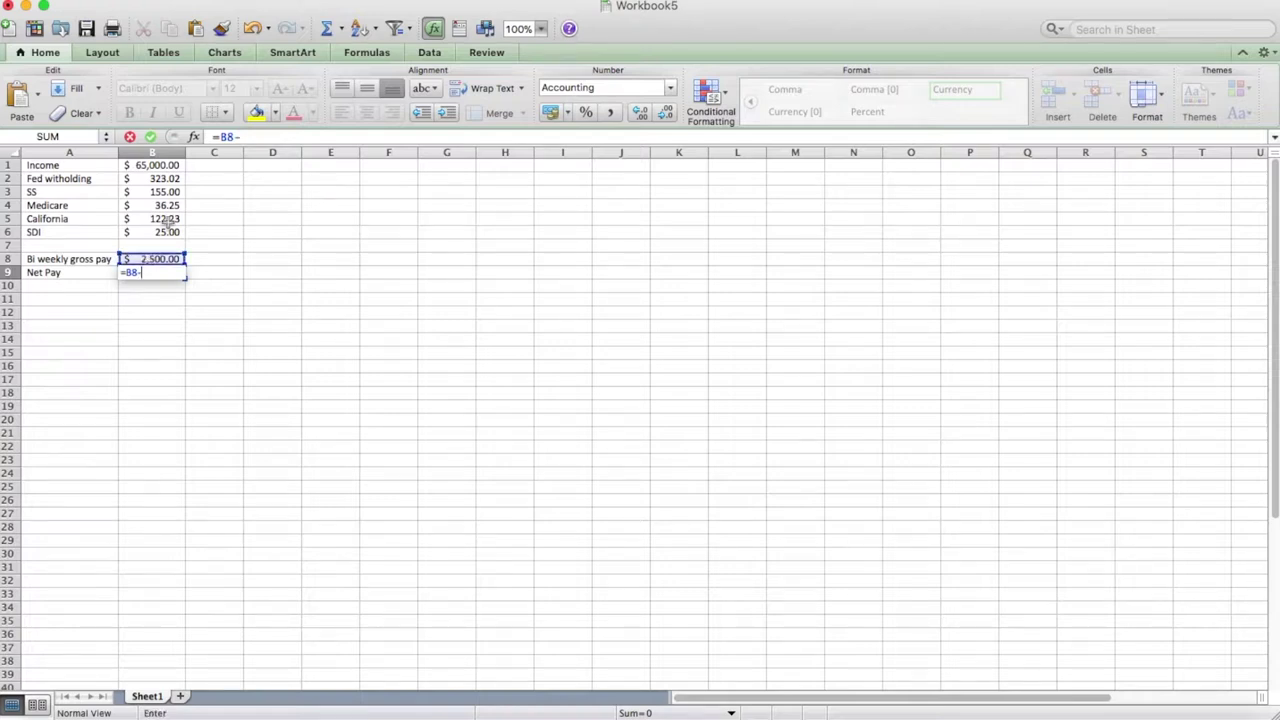
pyautogui.click(157, 180)
pyautogui.write('-')
pyautogui.click(158, 192)
pyautogui.write('-')
pyautogui.click(161, 205)
pyautogui.write('-')
pyautogui.click(157, 219)
pyautogui.write('-')
pyautogui.click(157, 232)
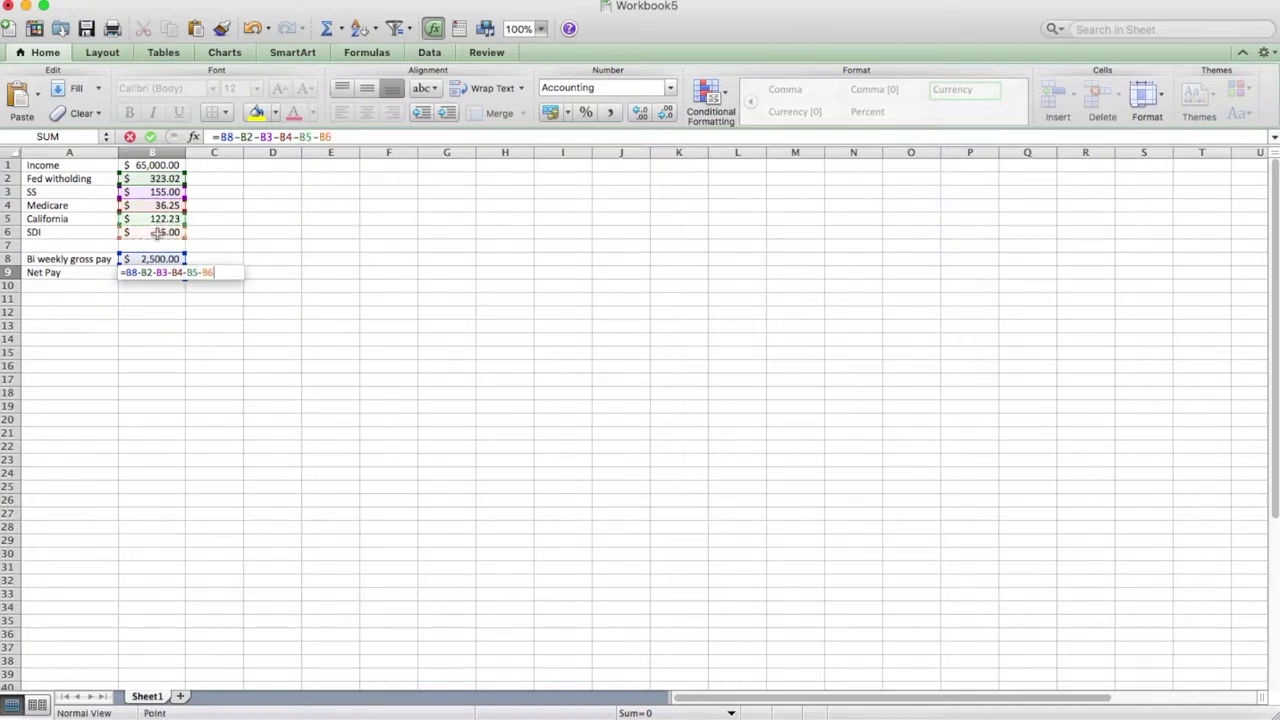
pyautogui.press('Return')
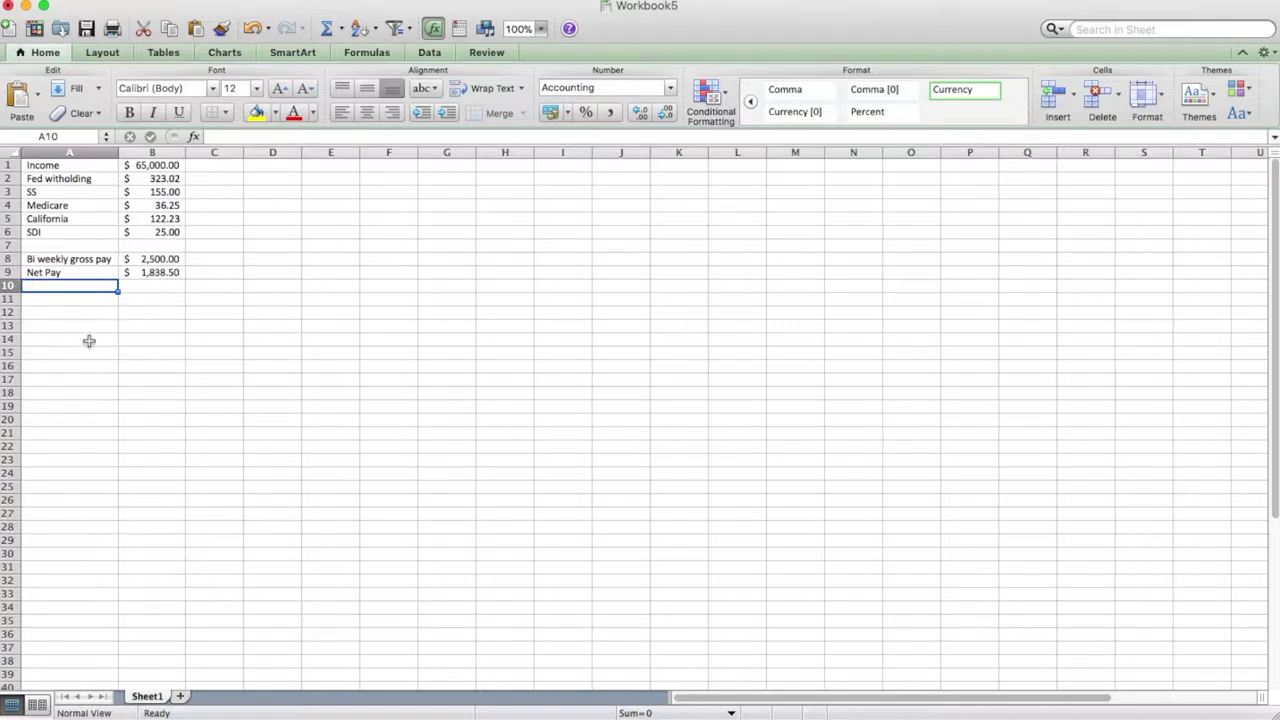
# - Enter the label "Monthly net pay" in A10, below the Net Pay label
pyautogui.write('Monthly pay')
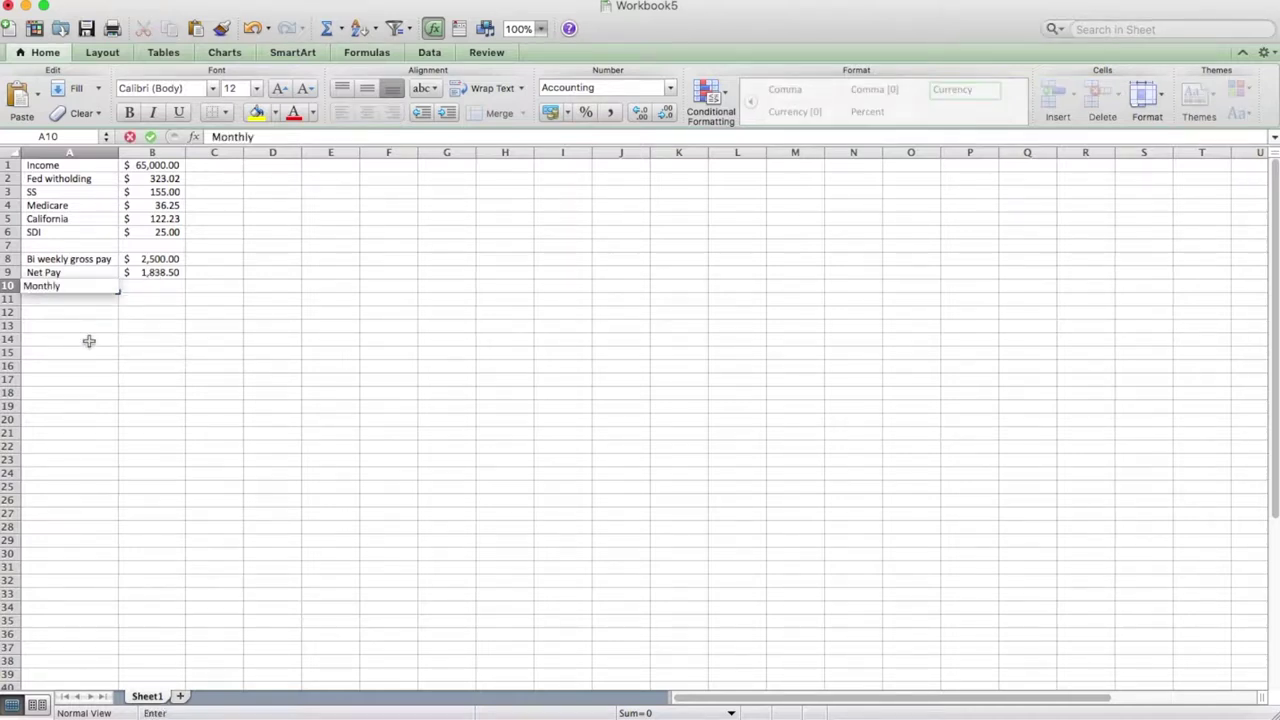
pyautogui.press('BackSpace')
pyautogui.press('BackSpace')
pyautogui.press('BackSpace')
pyautogui.write('net pay')
pyautogui.press('Tab')
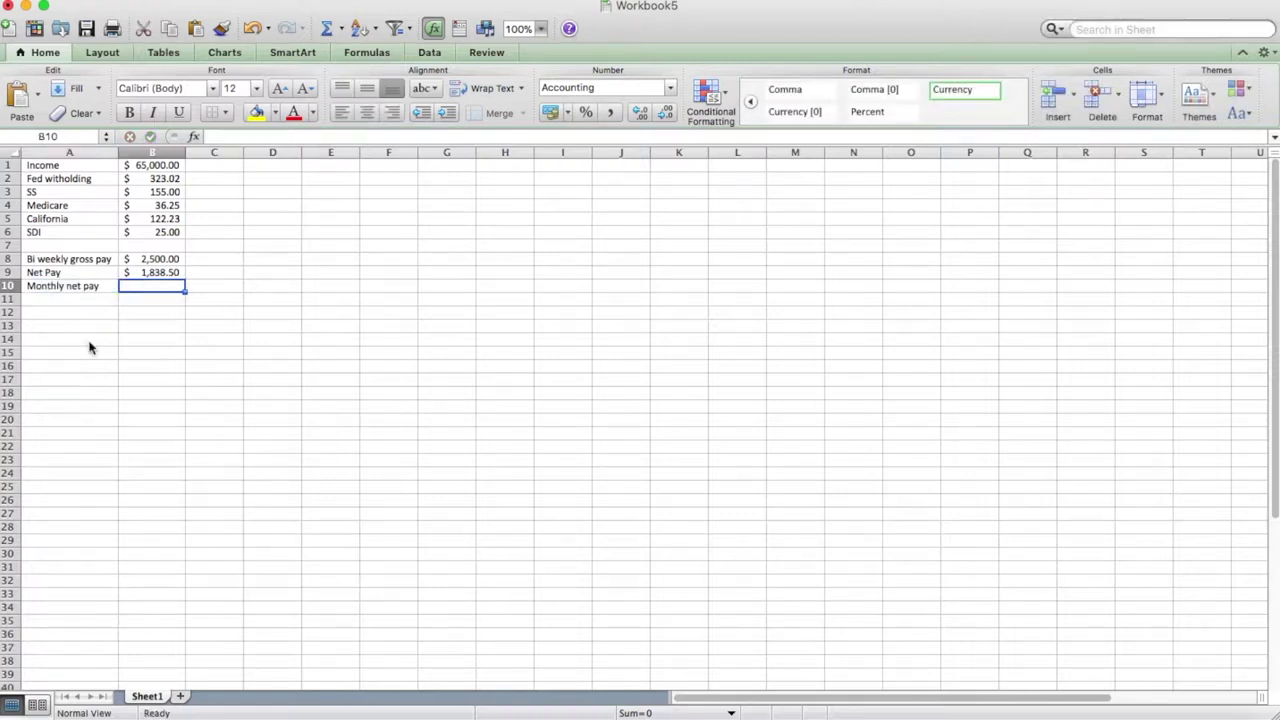
# - Calculate the monthly net pay in B10 by doubling the net pay with =B9*2
pyautogui.write('=')
pyautogui.press('Up')
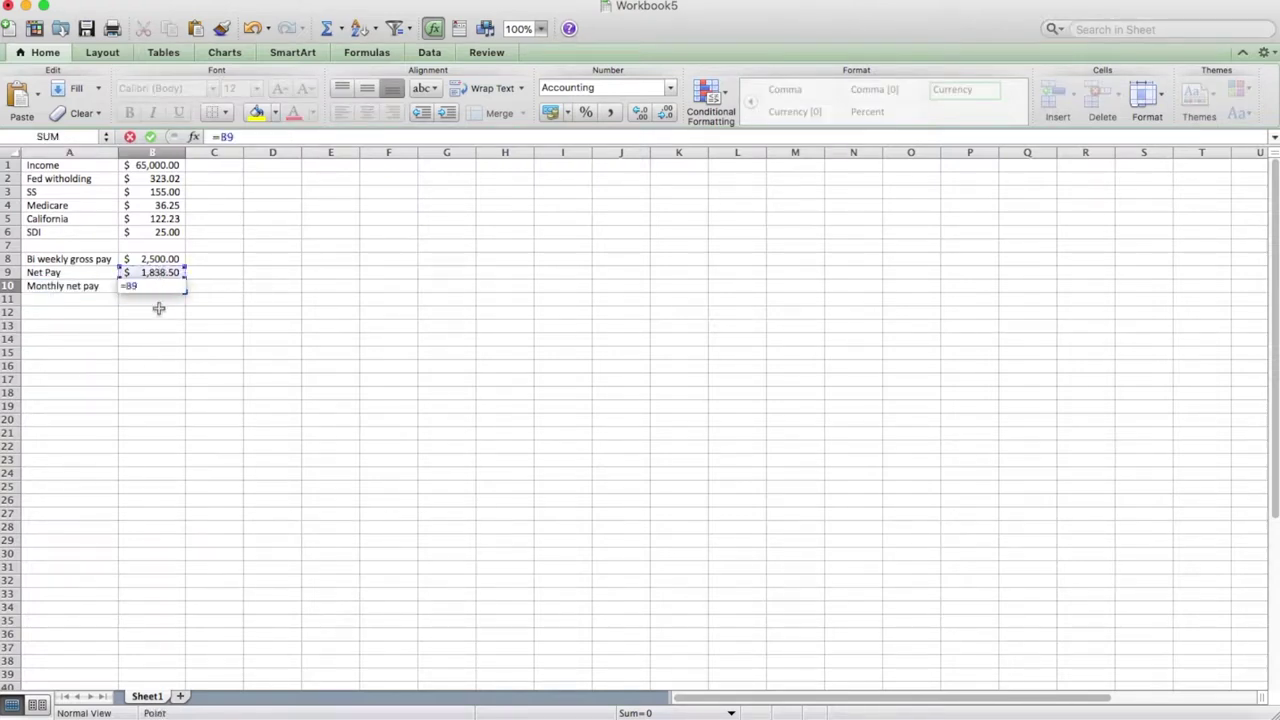
pyautogui.write('*2')
pyautogui.press('Return')
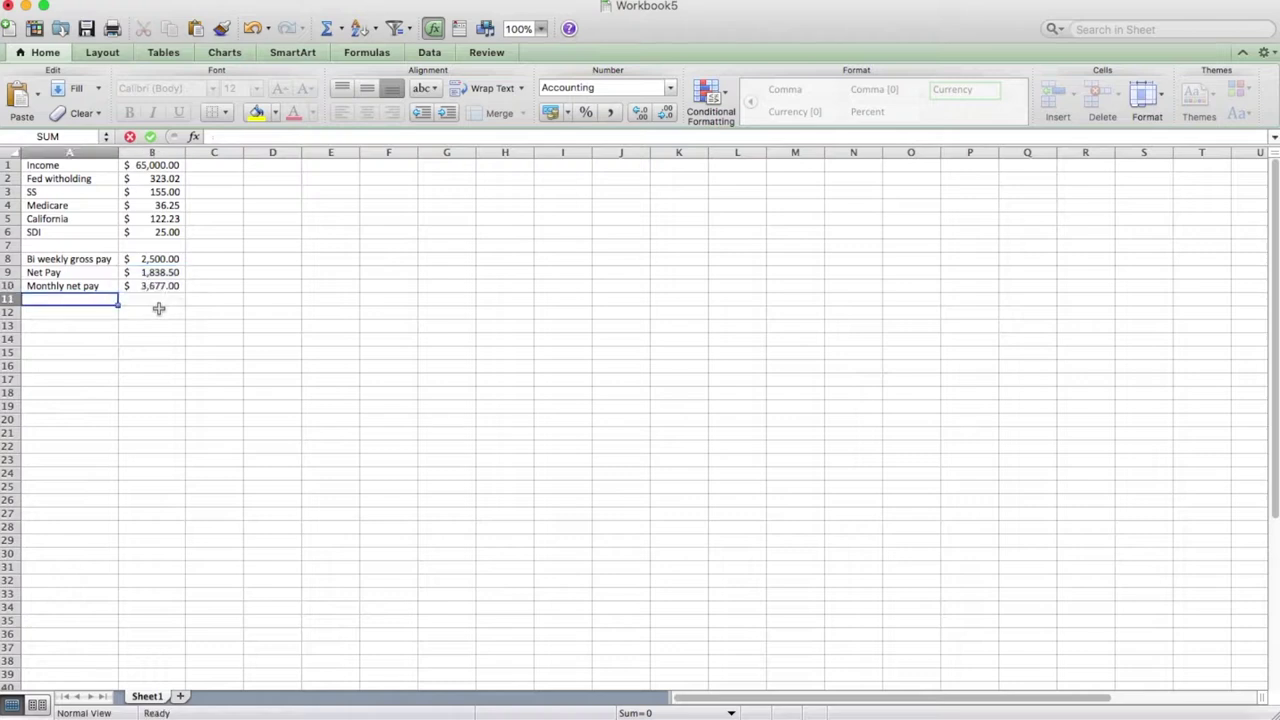
pyautogui.click(157, 287)
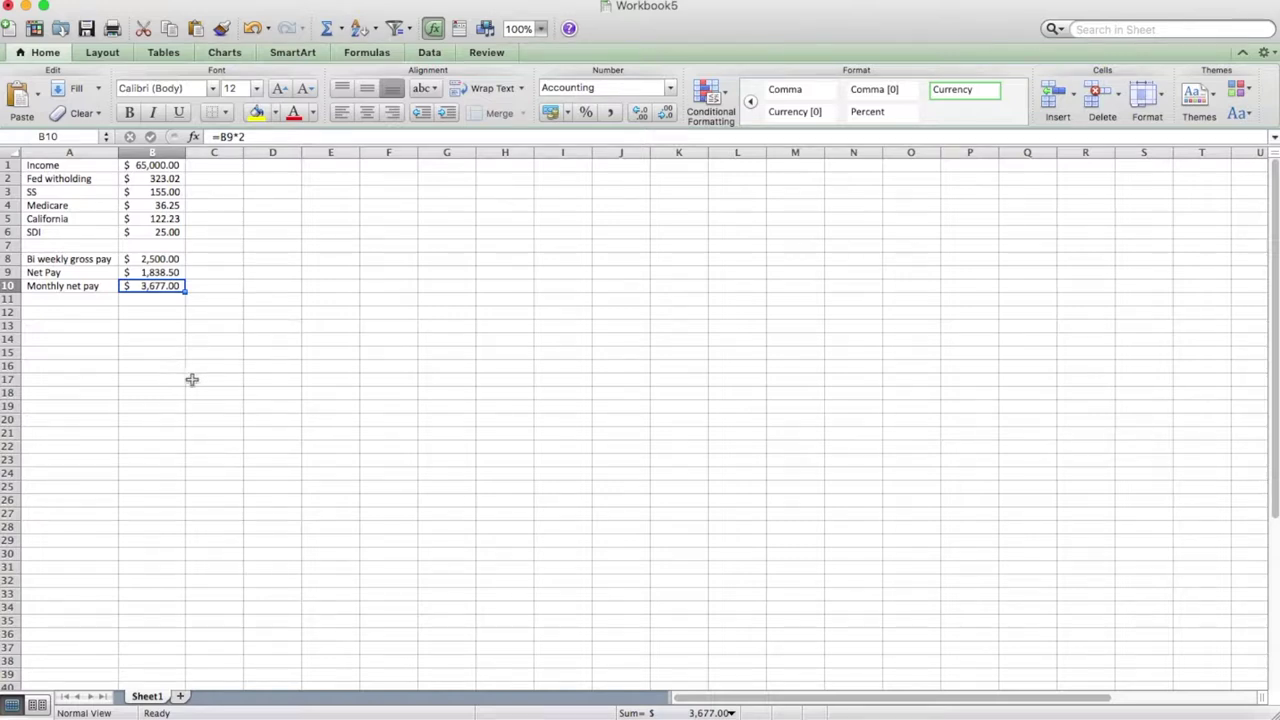
# - Enter the label "PYSF" in A12 and calculate 15% of the annual income in B12 with =B1*.15
pyautogui.click(75, 312)
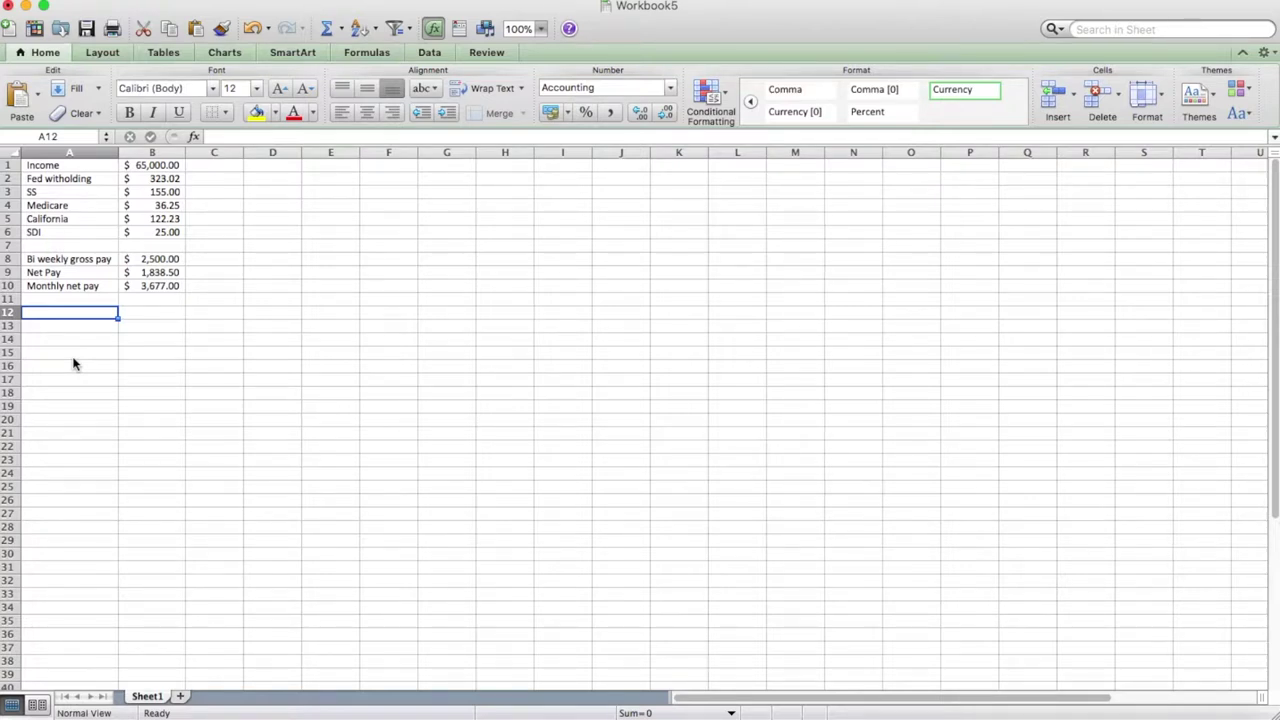
pyautogui.write('PYSF')
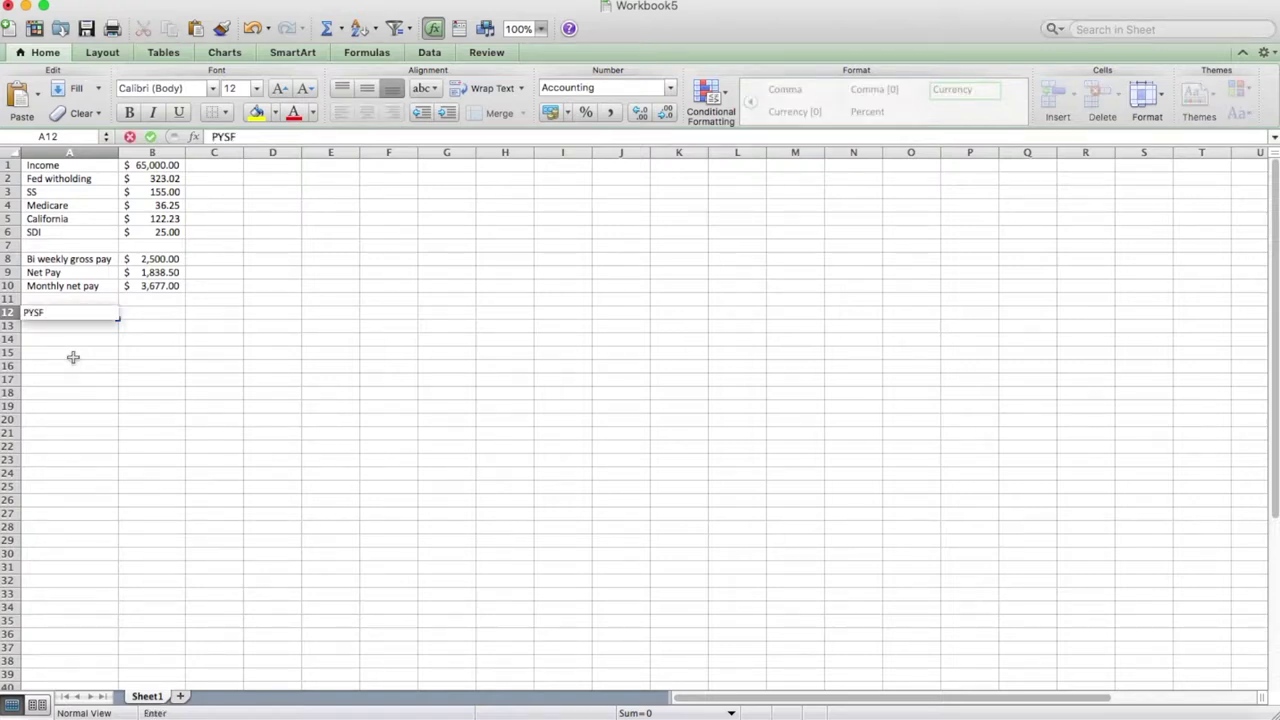
pyautogui.press('Tab')
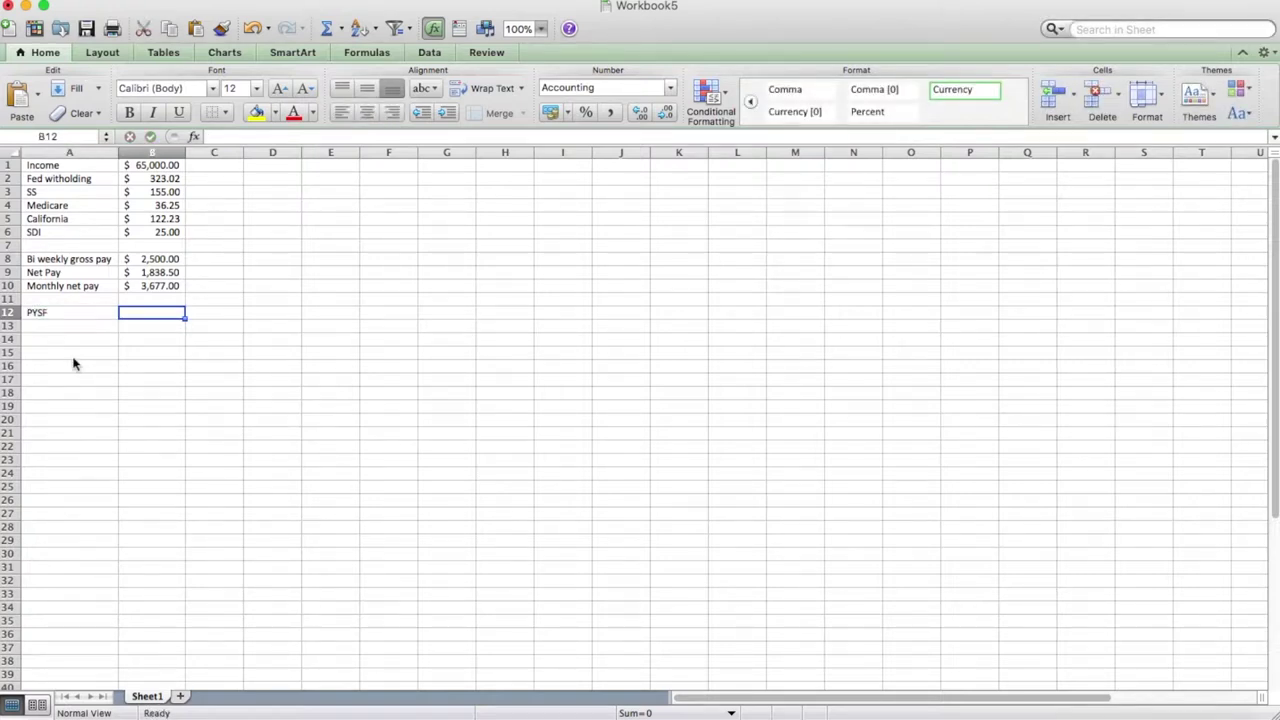
pyautogui.write('=')
pyautogui.click(155, 166)
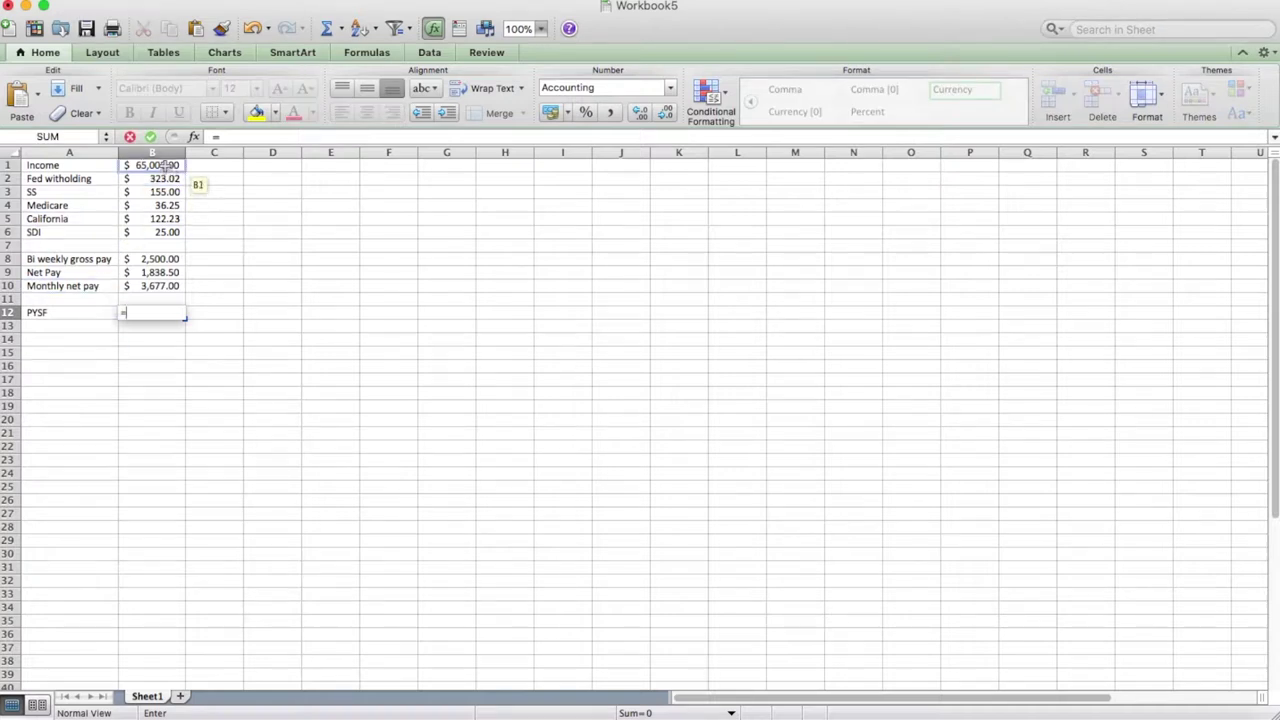
pyautogui.write('*.15')
pyautogui.press('Return')
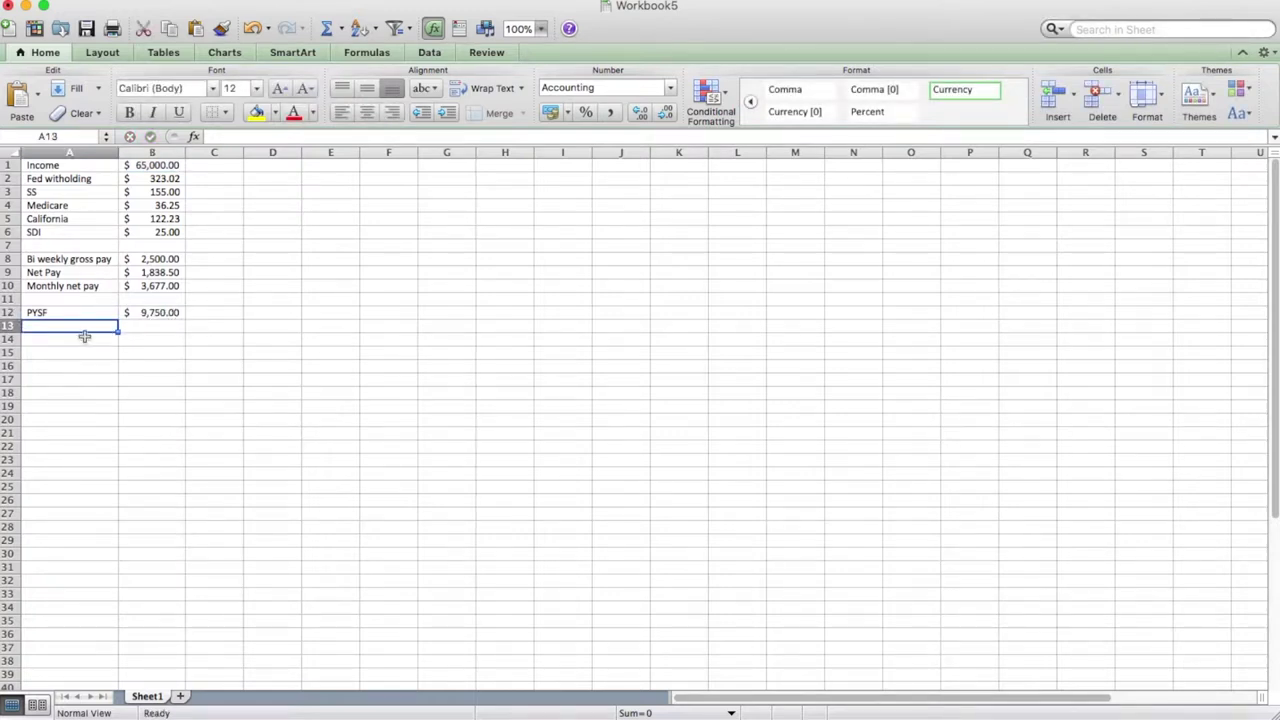
# - Enter the label "PYSF (monthly)" in A13 and change the label in A12 to "PYSF (annual)"
pyautogui.write('PYSF')
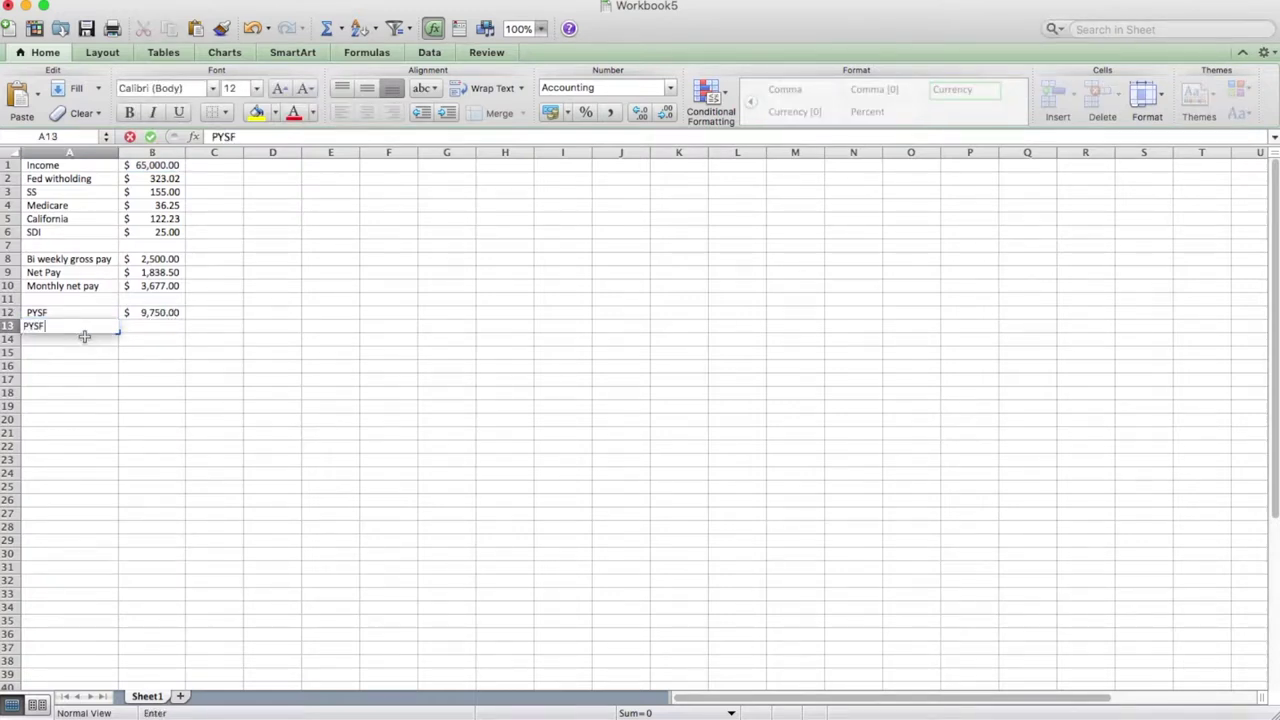
pyautogui.write(' (monthly)')
pyautogui.press('Return')
pyautogui.click(100, 311)
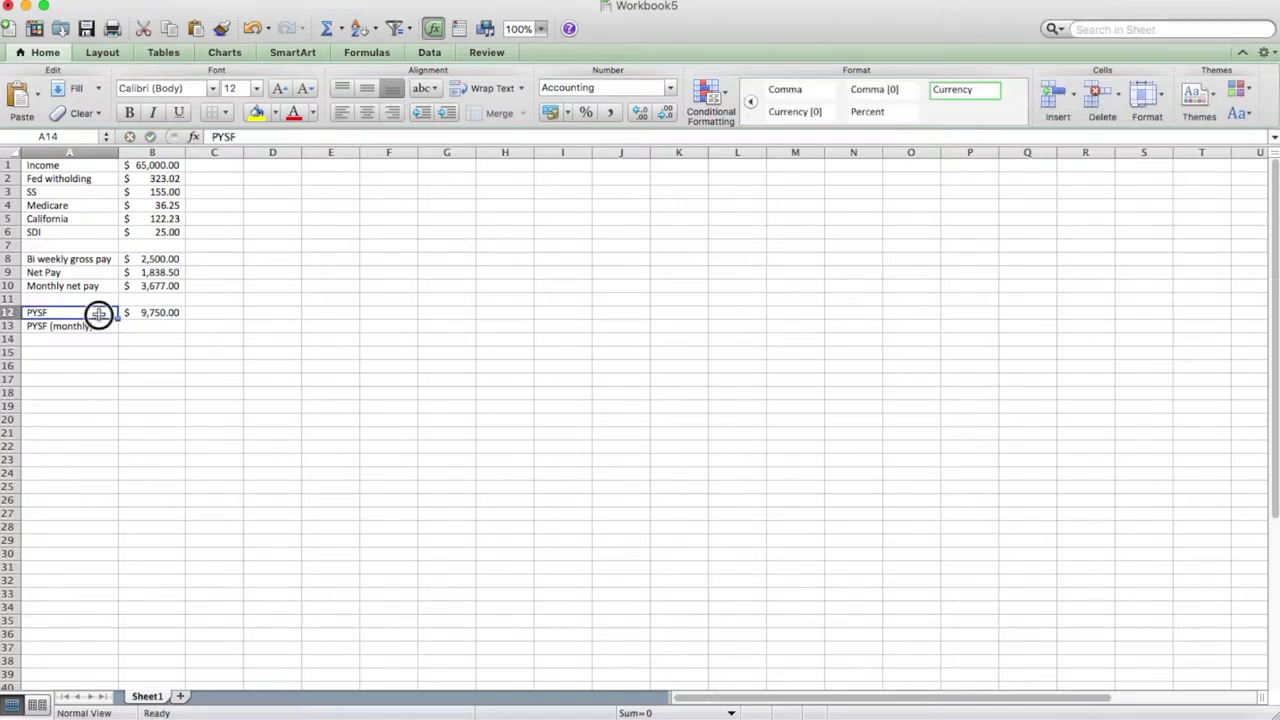
pyautogui.click(245, 136)
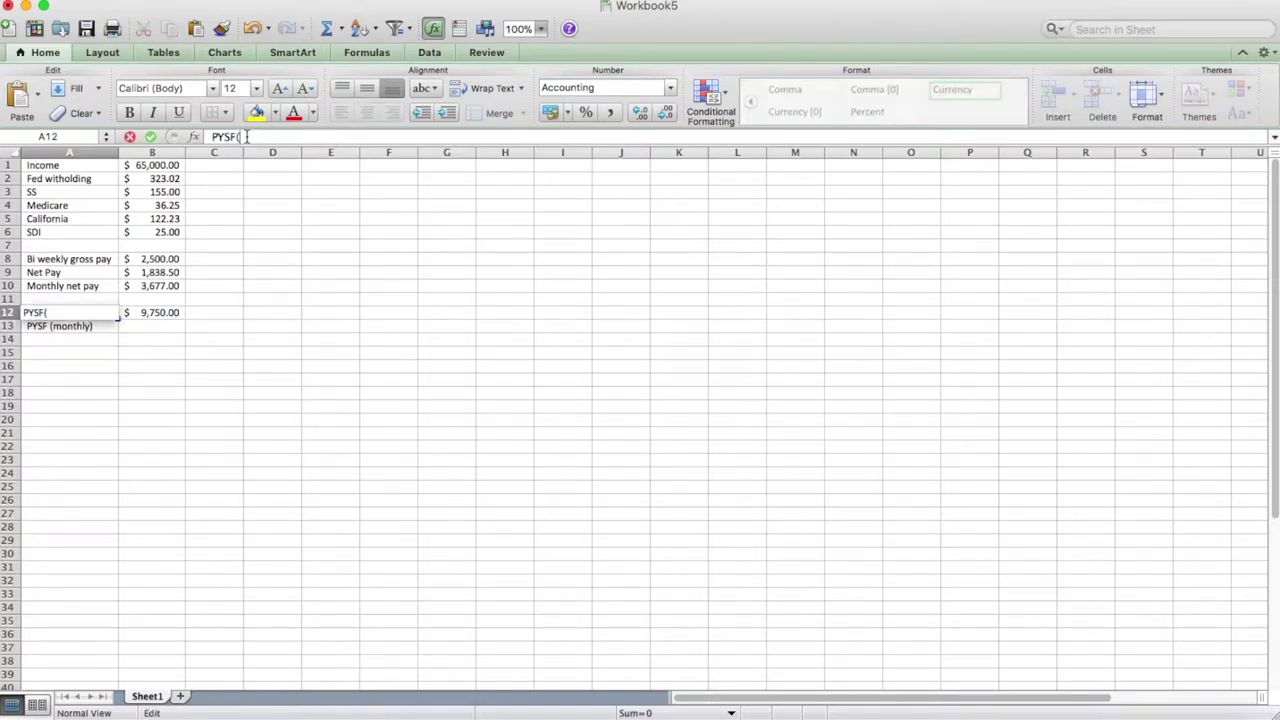
pyautogui.write('(annual)')
pyautogui.press('Return')
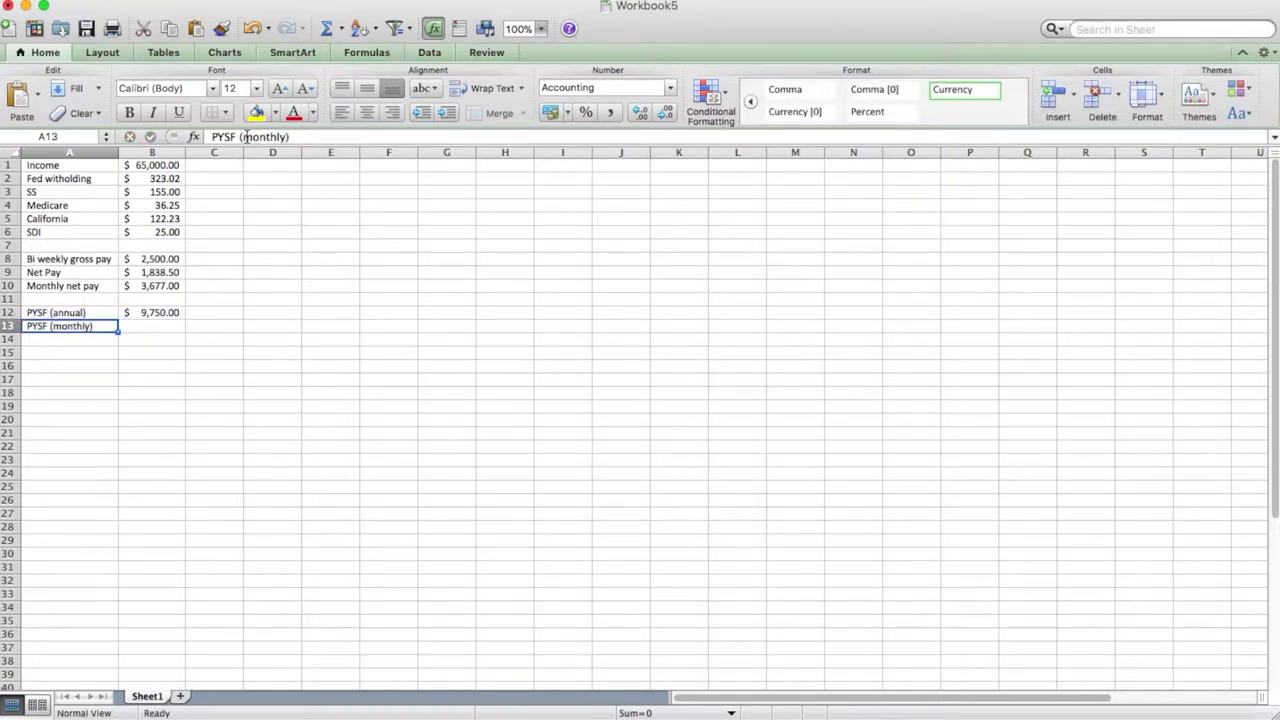
# - Calculate the monthly PYSF amount in B13 by dividing the annual amount with =B12/12
pyautogui.click(143, 328)
pyautogui.write('=')
pyautogui.click(155, 314)
pyautogui.write('/12')
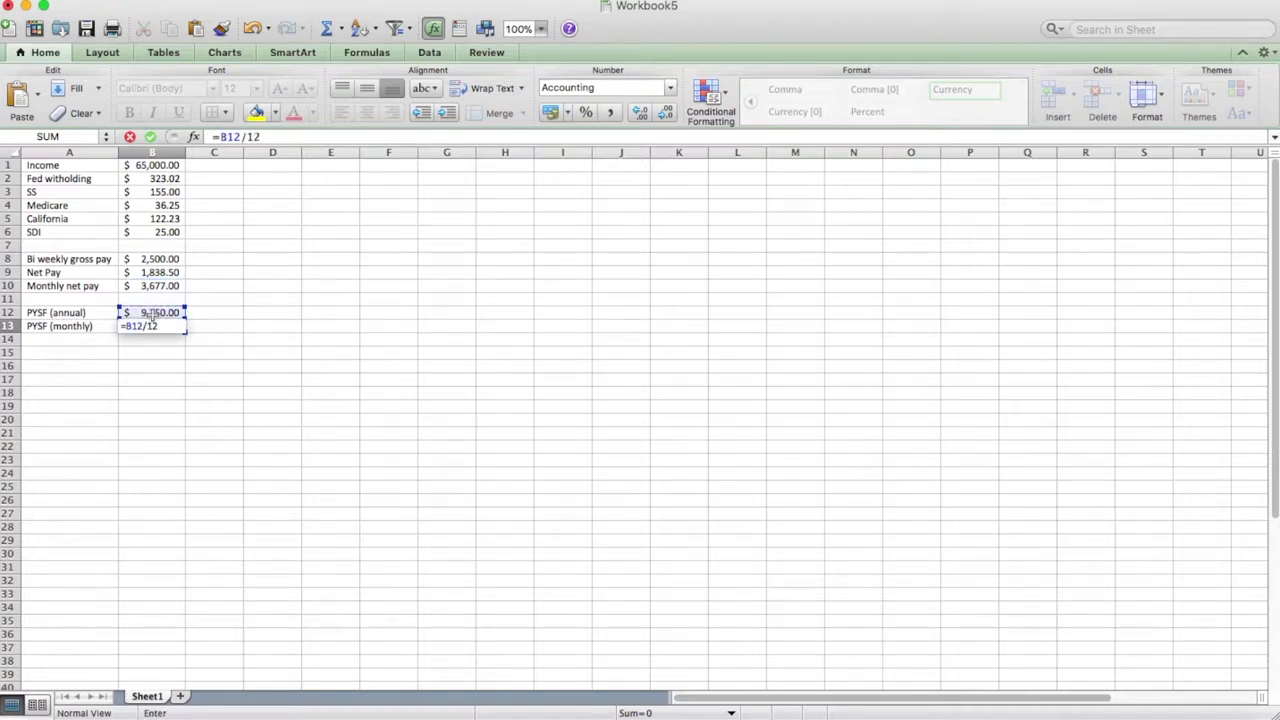
pyautogui.press('Return')
pyautogui.click(164, 330)
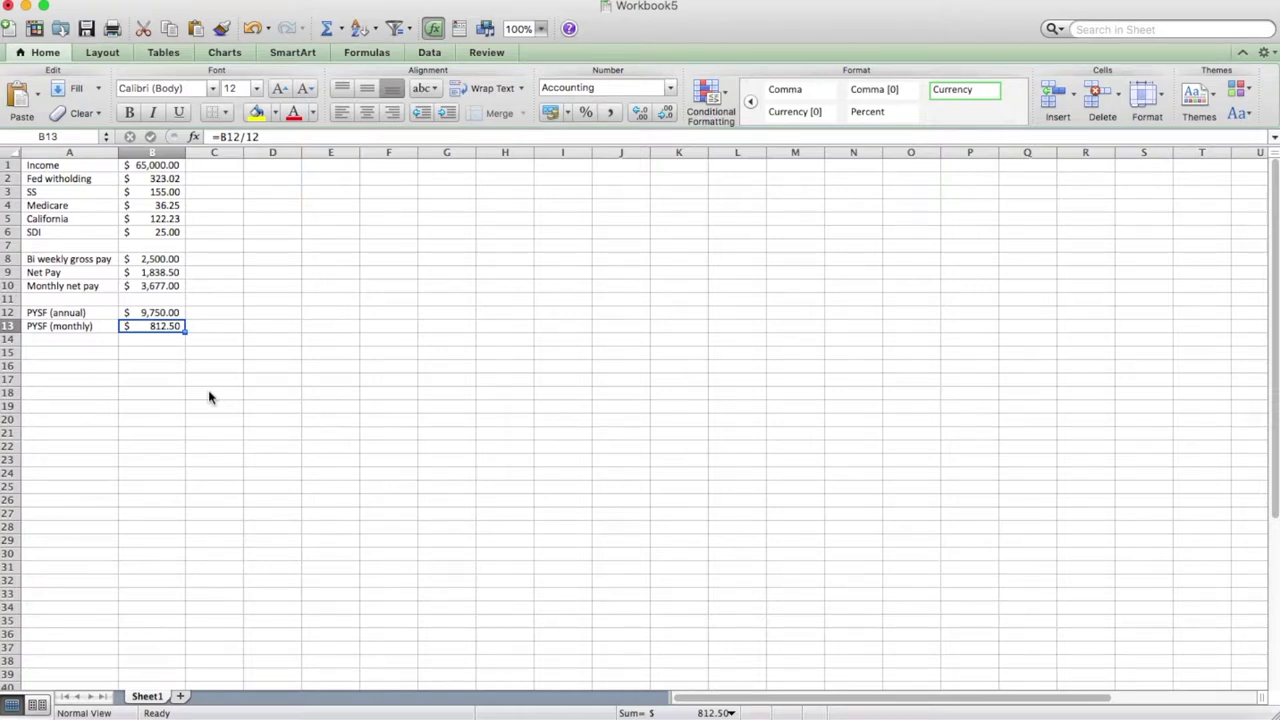
# - Enter the expense section heading "4 Walls (E1):" in A16
pyautogui.click(56, 368)
pyautogui.write('4')
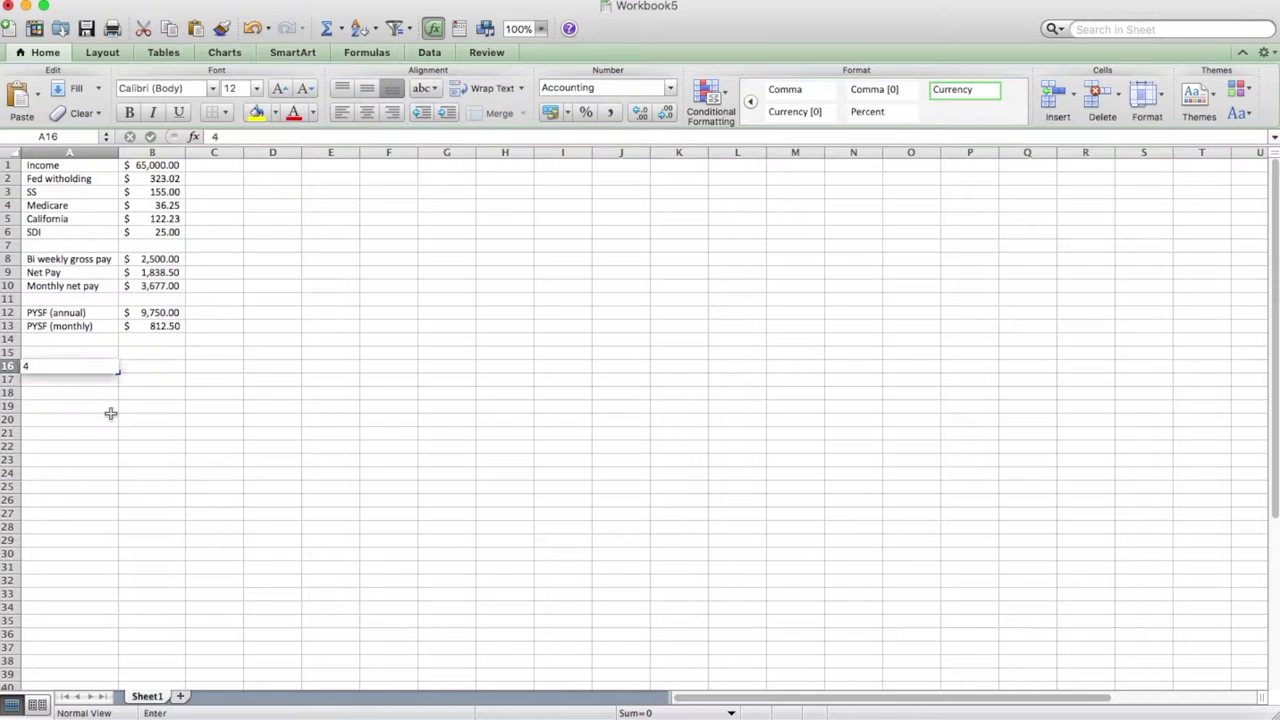
pyautogui.write(' Walls (')
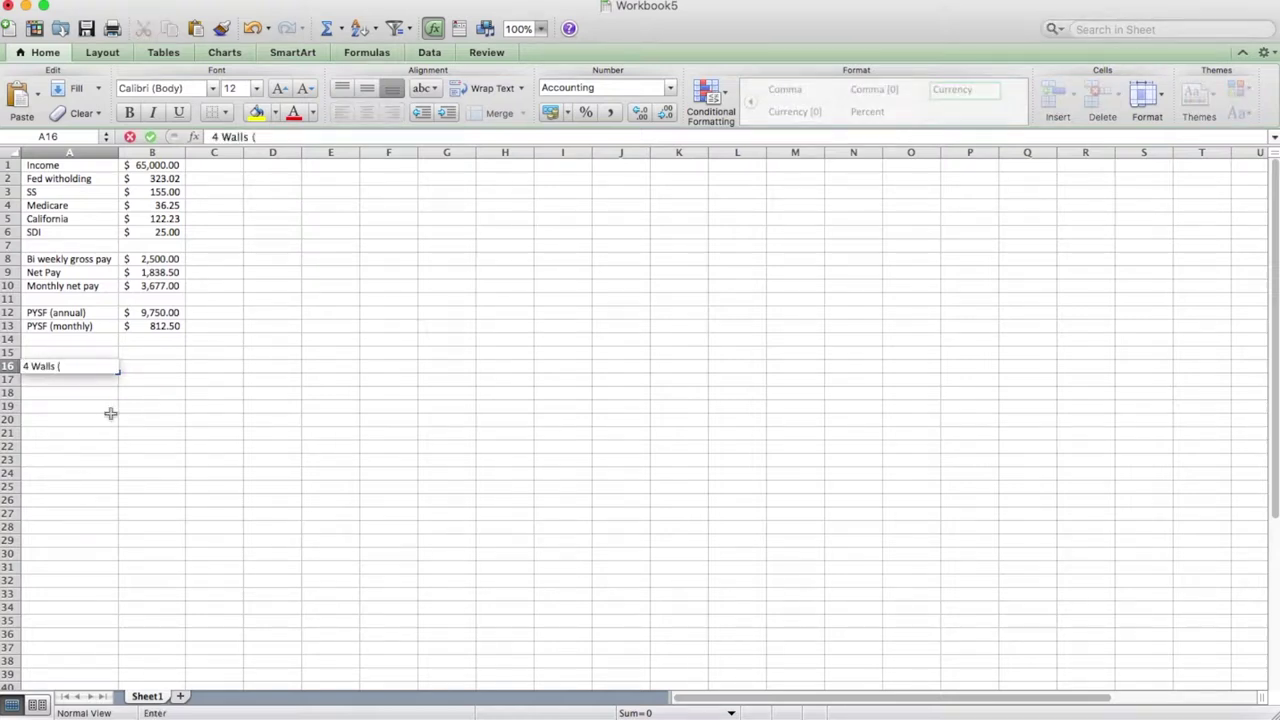
pyautogui.write('E1):')
pyautogui.press('Return')
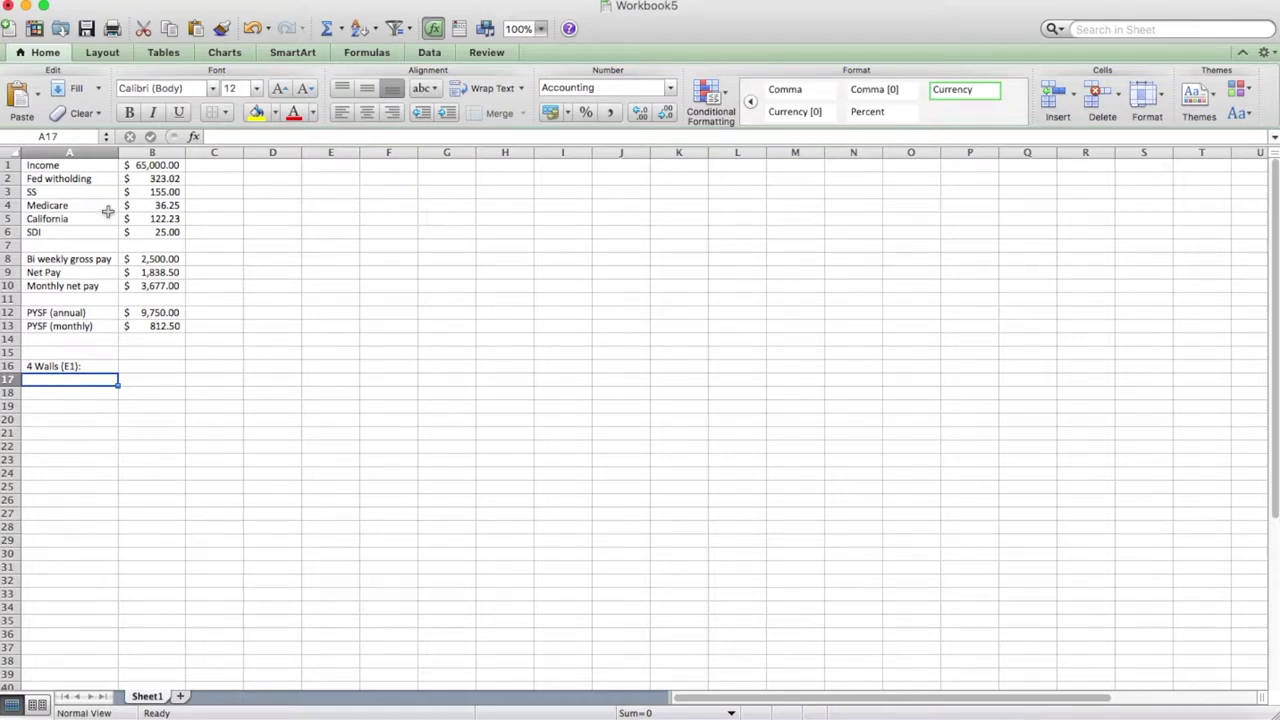
# - Insert two more blank rows between the SDI row and the bi-weekly gross pay row
pyautogui.click(14, 246)
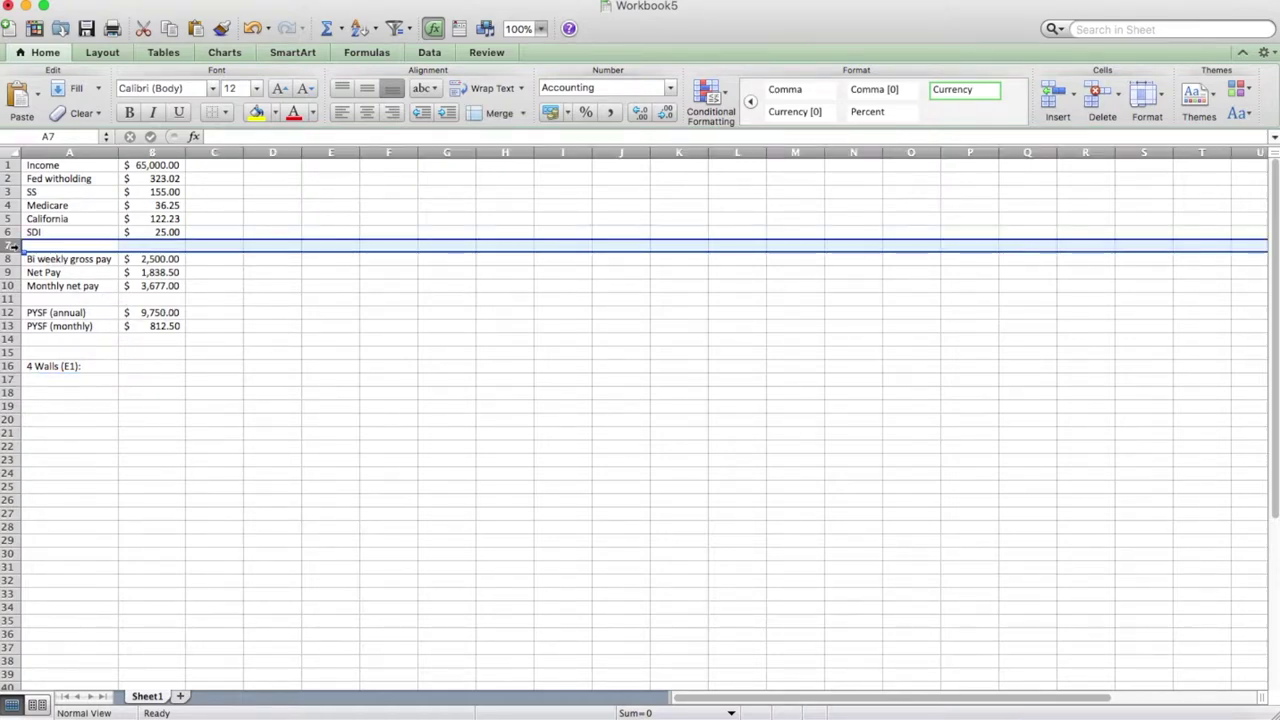
pyautogui.rightClick(16, 246)
pyautogui.click(62, 335)
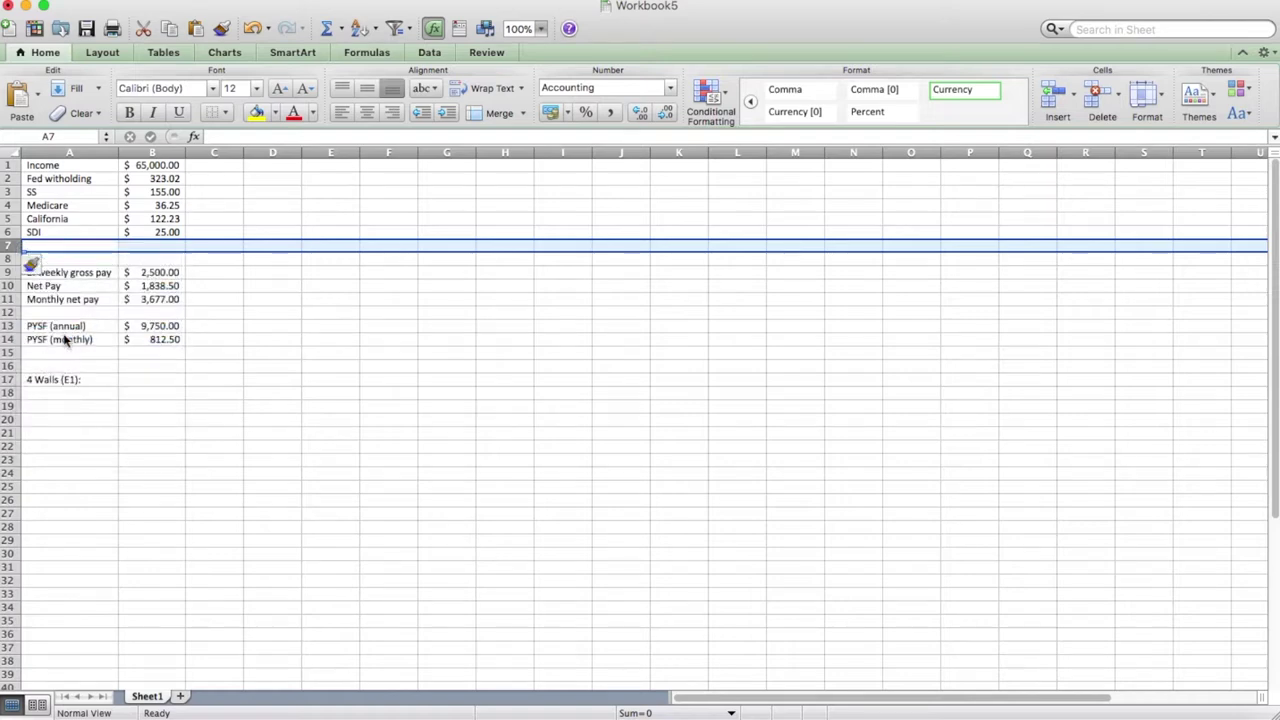
pyautogui.click(79, 261)
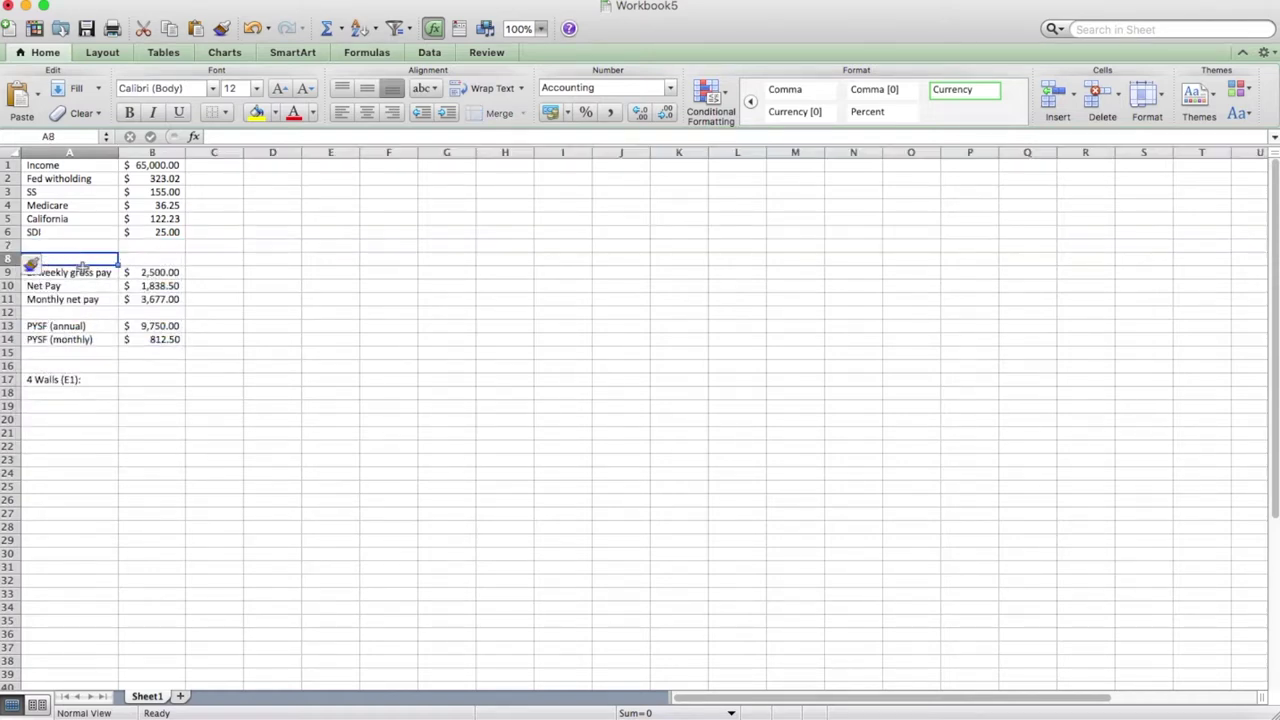
pyautogui.rightClick(8, 262)
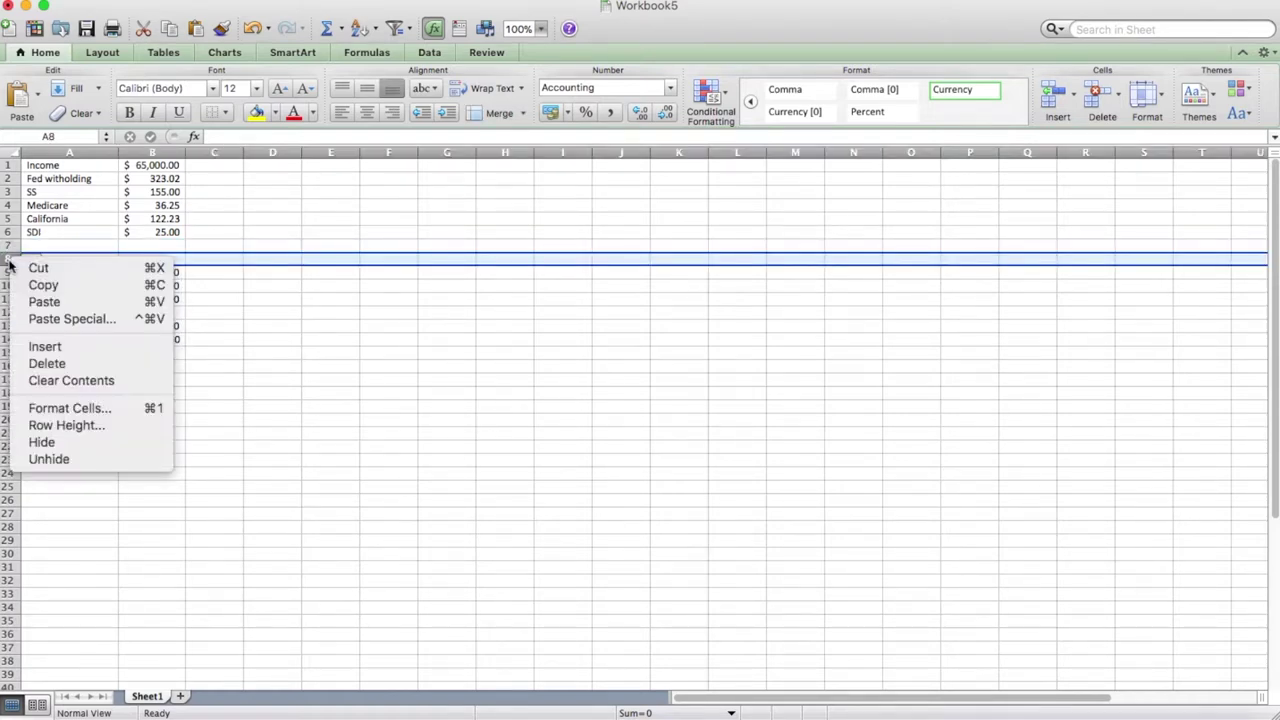
pyautogui.click(66, 348)
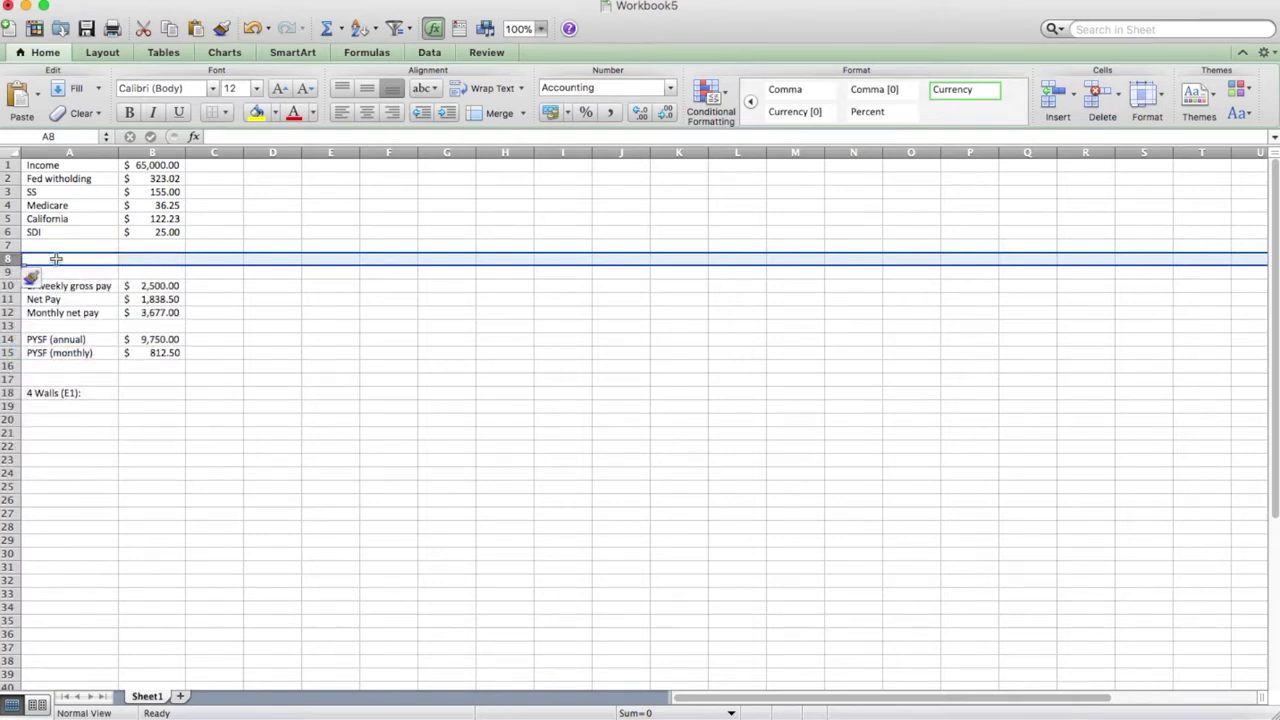
# - Enter the label "House" in A8 and the loan details "$200,000 @3.25% on 30 yr fixed" in B8
pyautogui.click(92, 262)
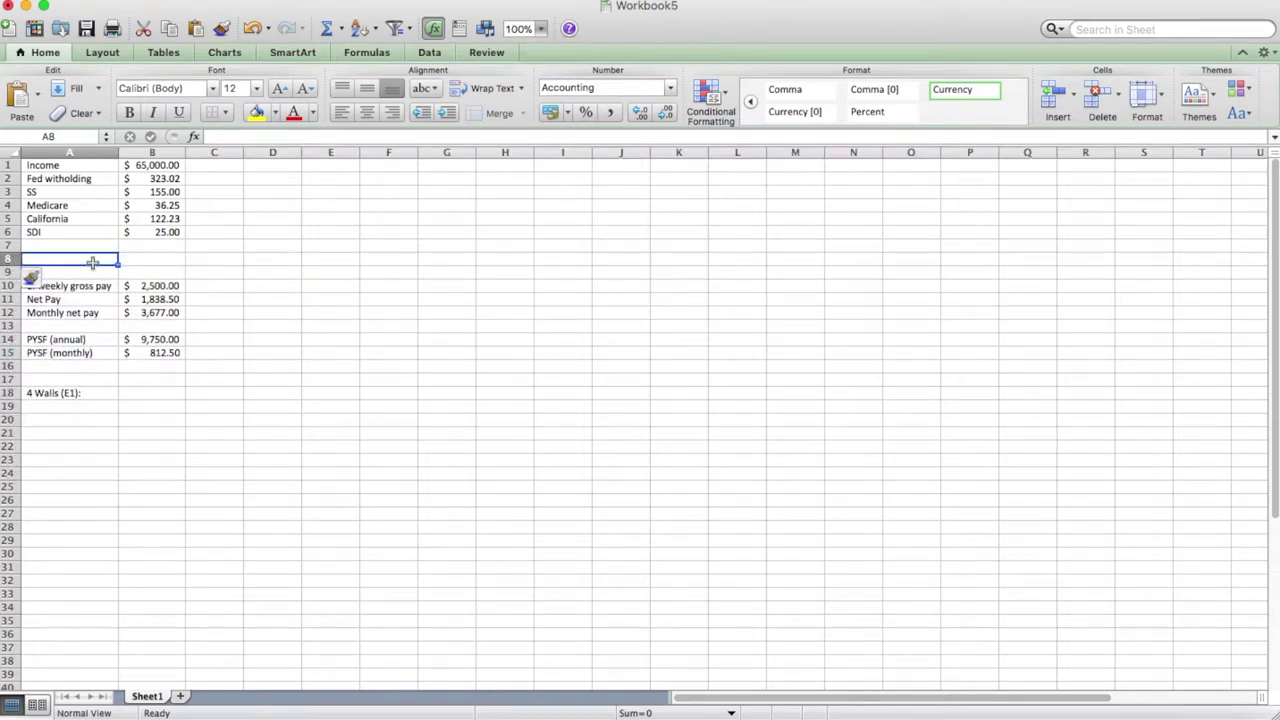
pyautogui.write('House')
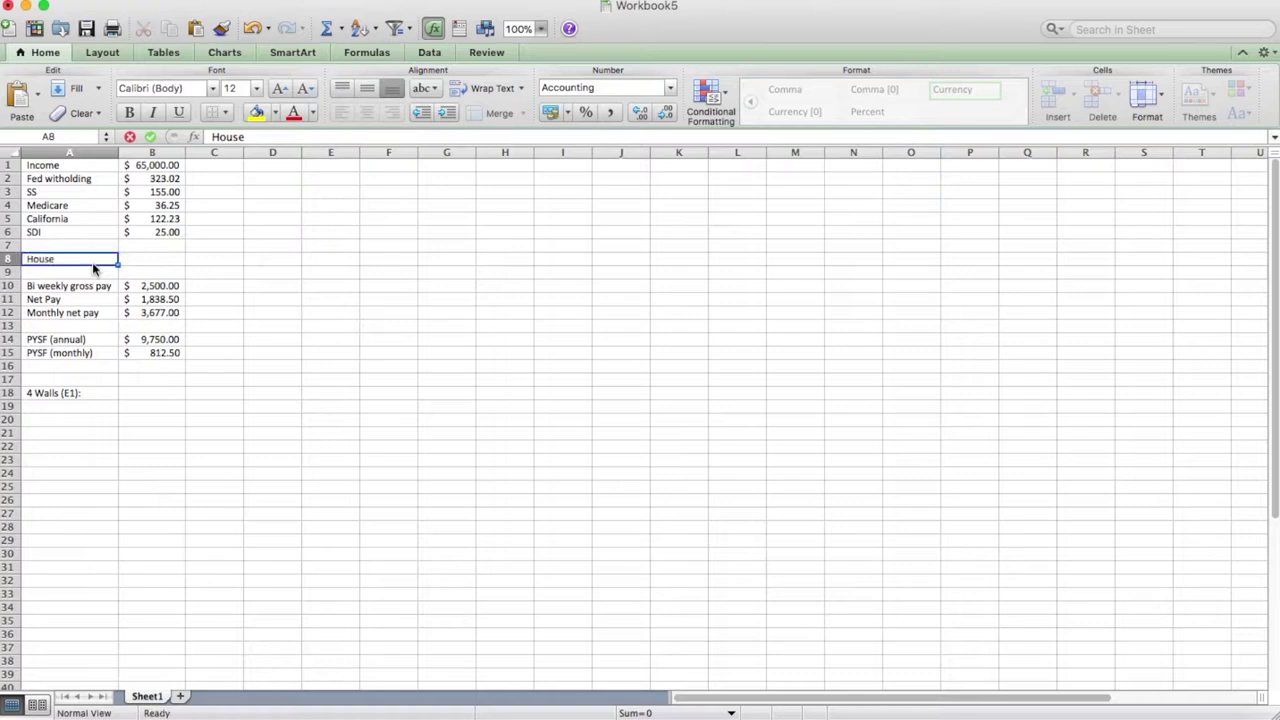
pyautogui.press('Tab')
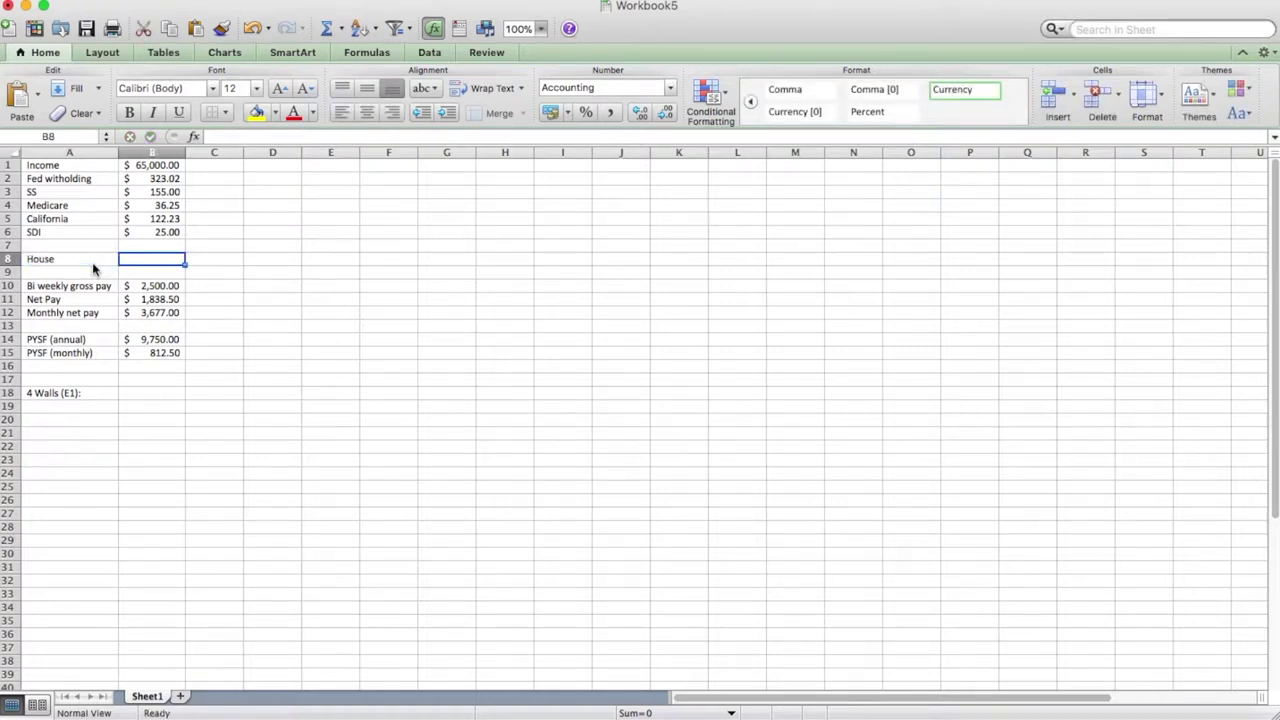
pyautogui.write('$200,000 @3.2')
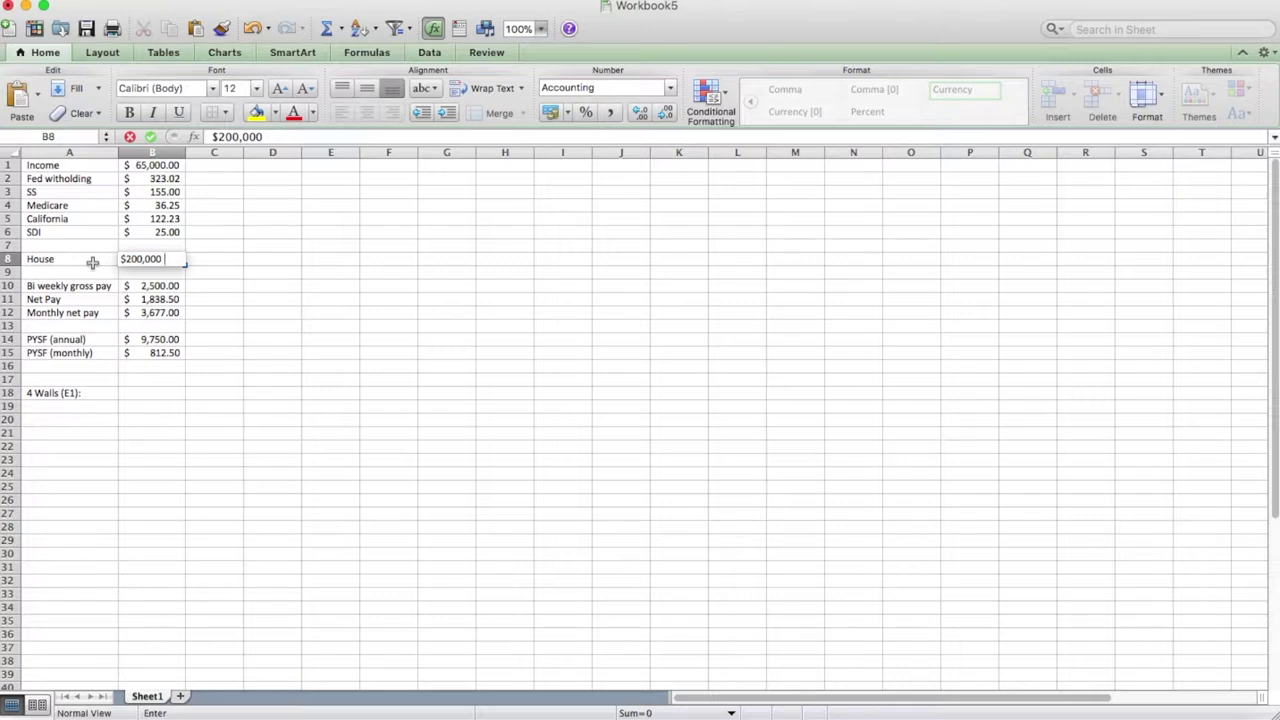
pyautogui.write('5')
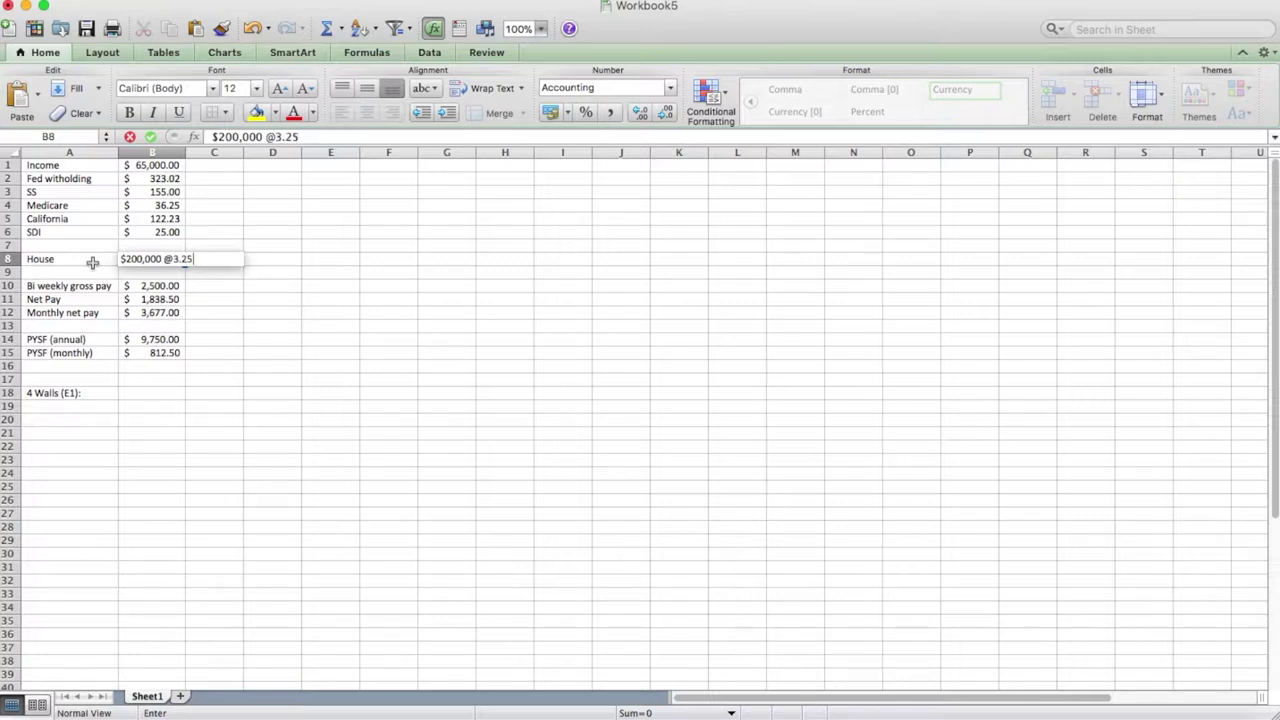
pyautogui.write('% on 30 yr fixed')
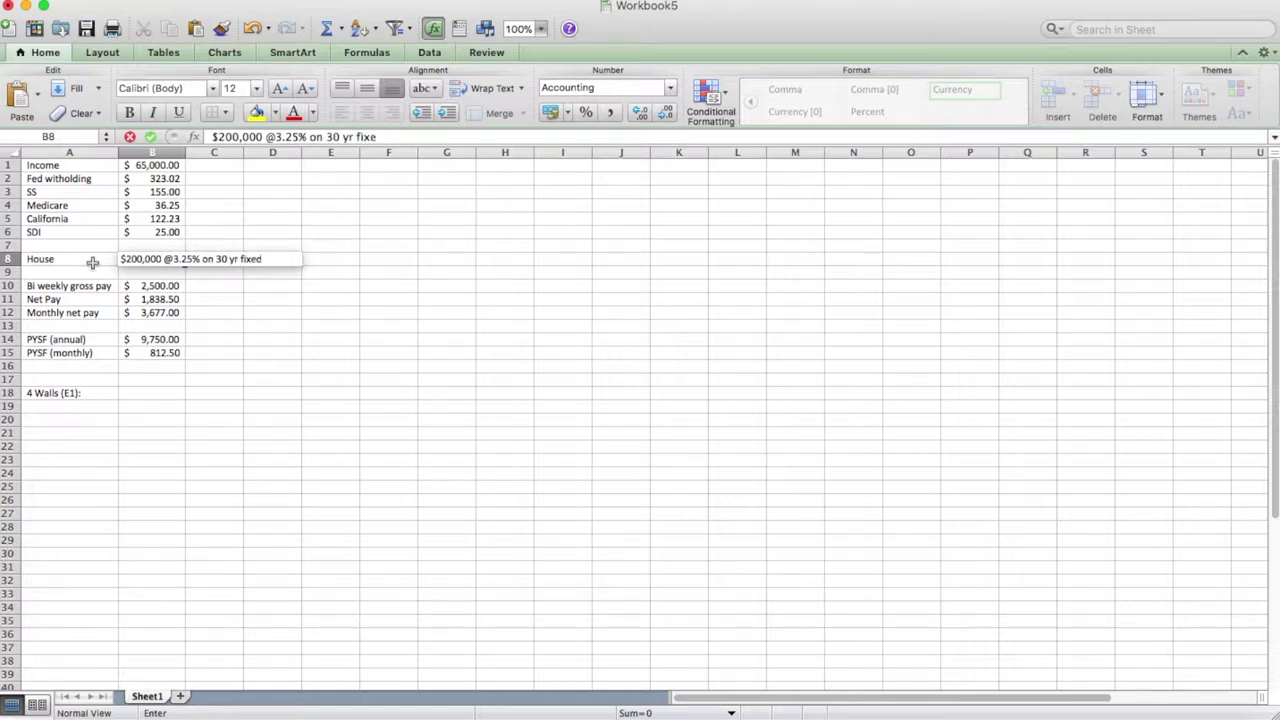
pyautogui.press('Return')
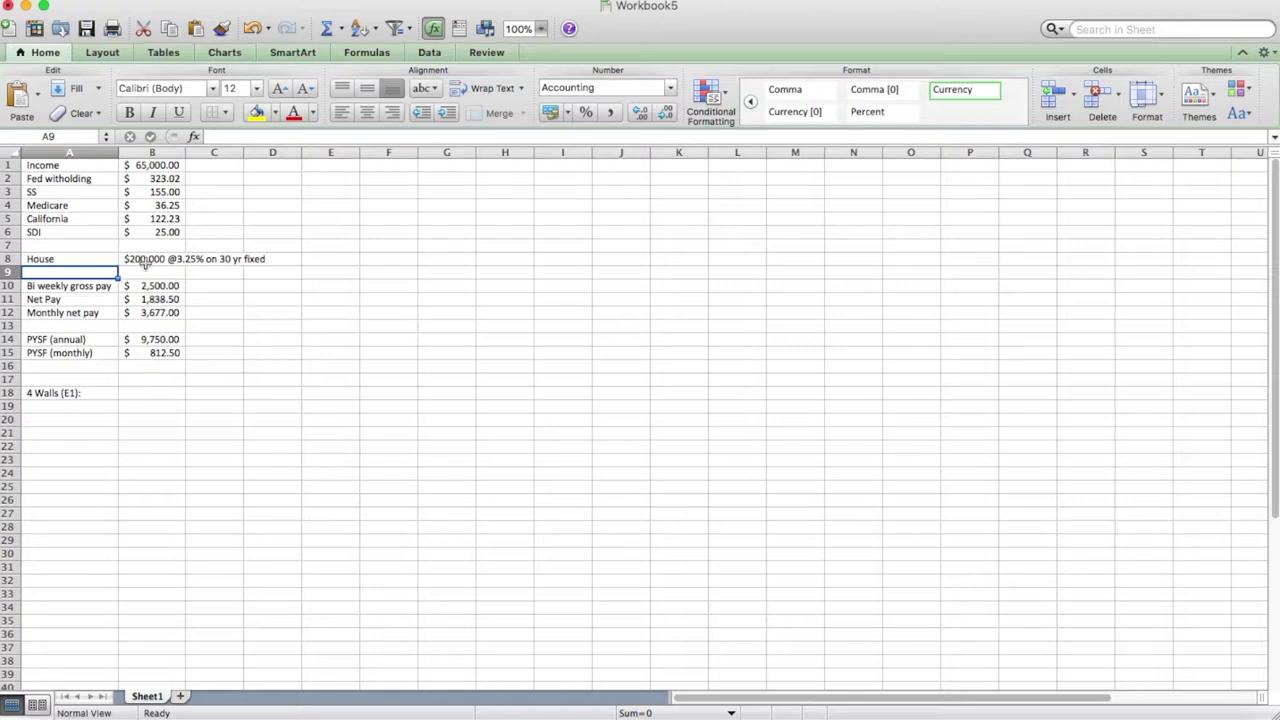
pyautogui.moveTo(146, 262); pyautogui.dragTo(152, 270)
pyautogui.click(152, 261)
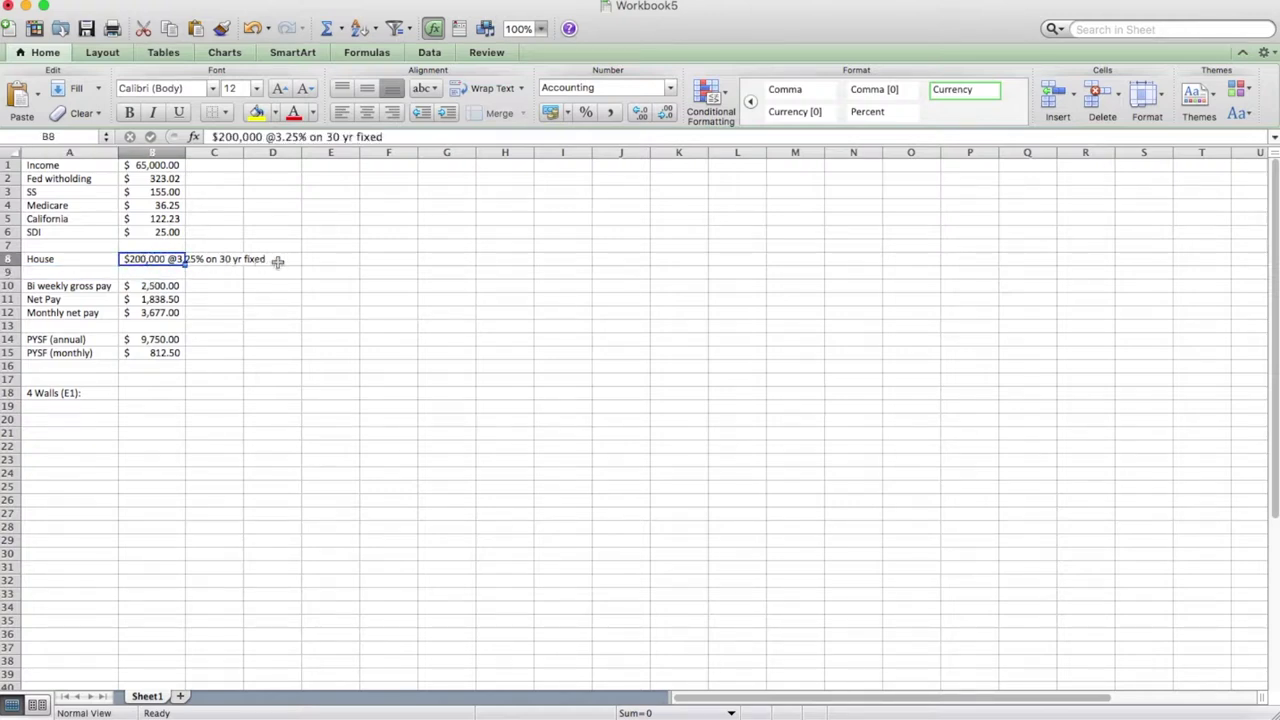
# - Enter the label "Mortgage" in A19, under the 4 Walls heading
pyautogui.click(78, 406)
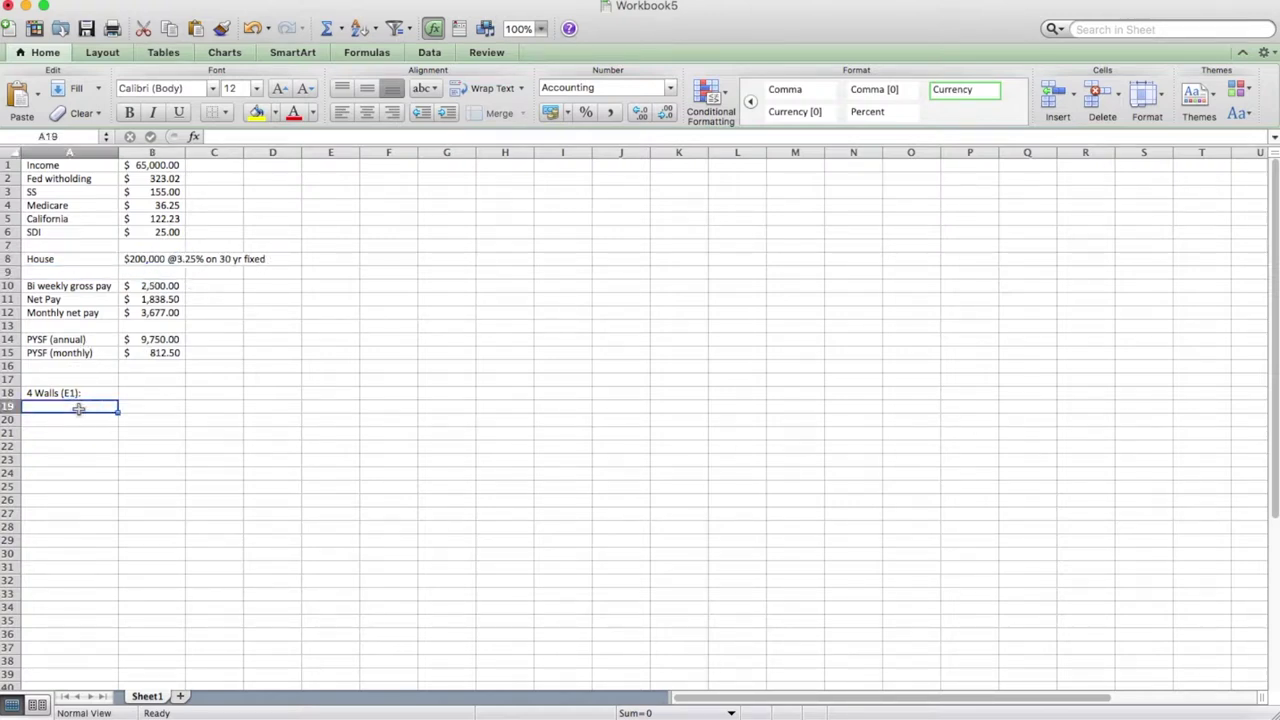
pyautogui.write('Mortgage')
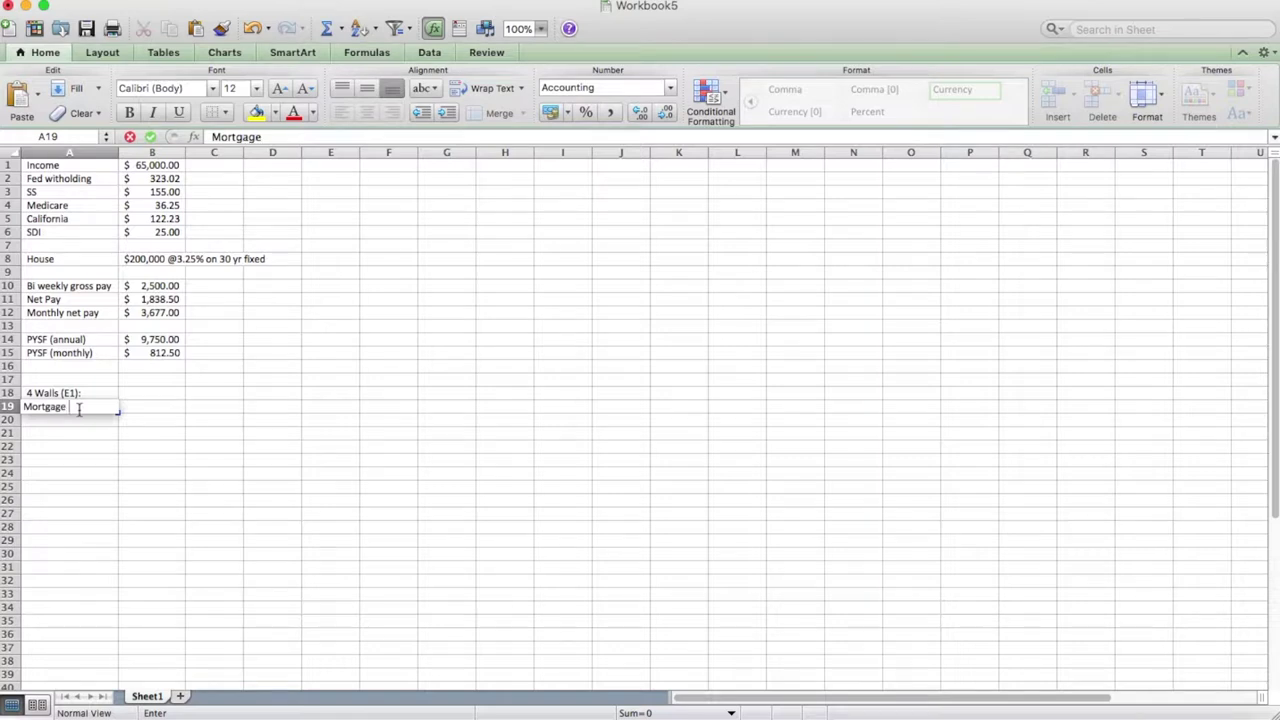
pyautogui.press('Tab')
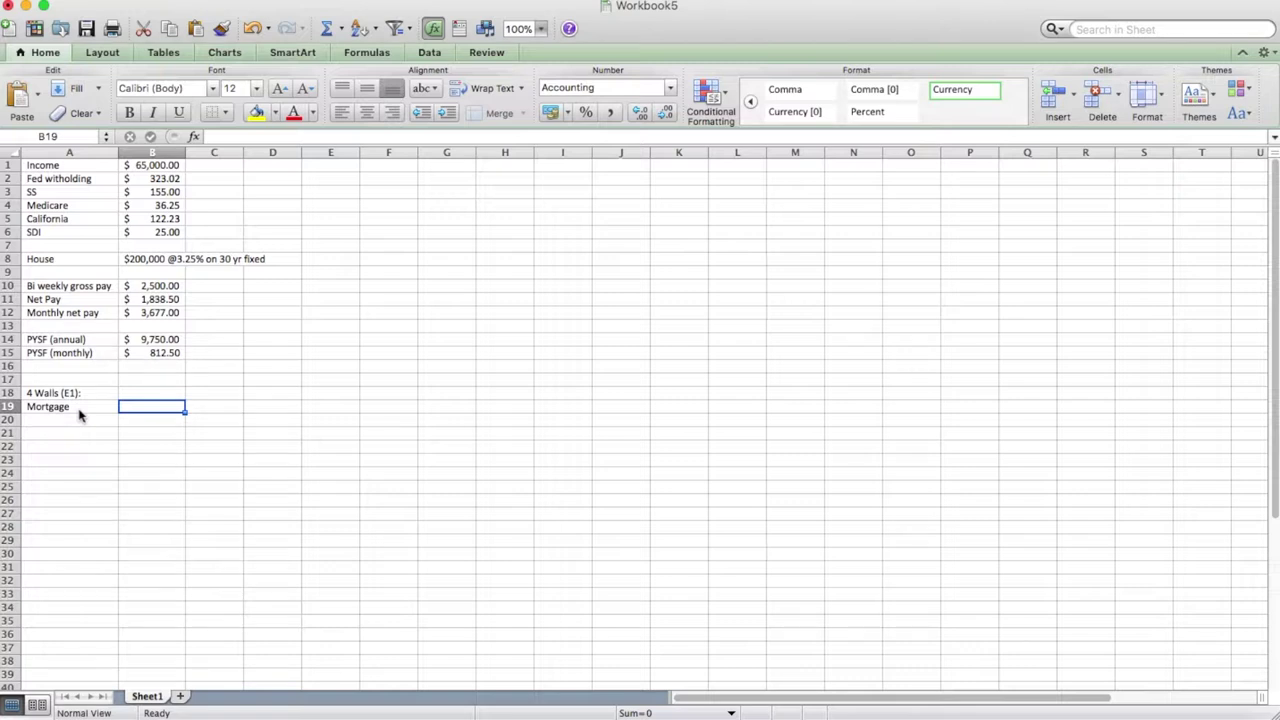
# - Enter 870 as the mortgage amount in B19 and add a Food expense of 150 in row 20
pyautogui.write('870')
pyautogui.press('Return')
pyautogui.click(80, 418)
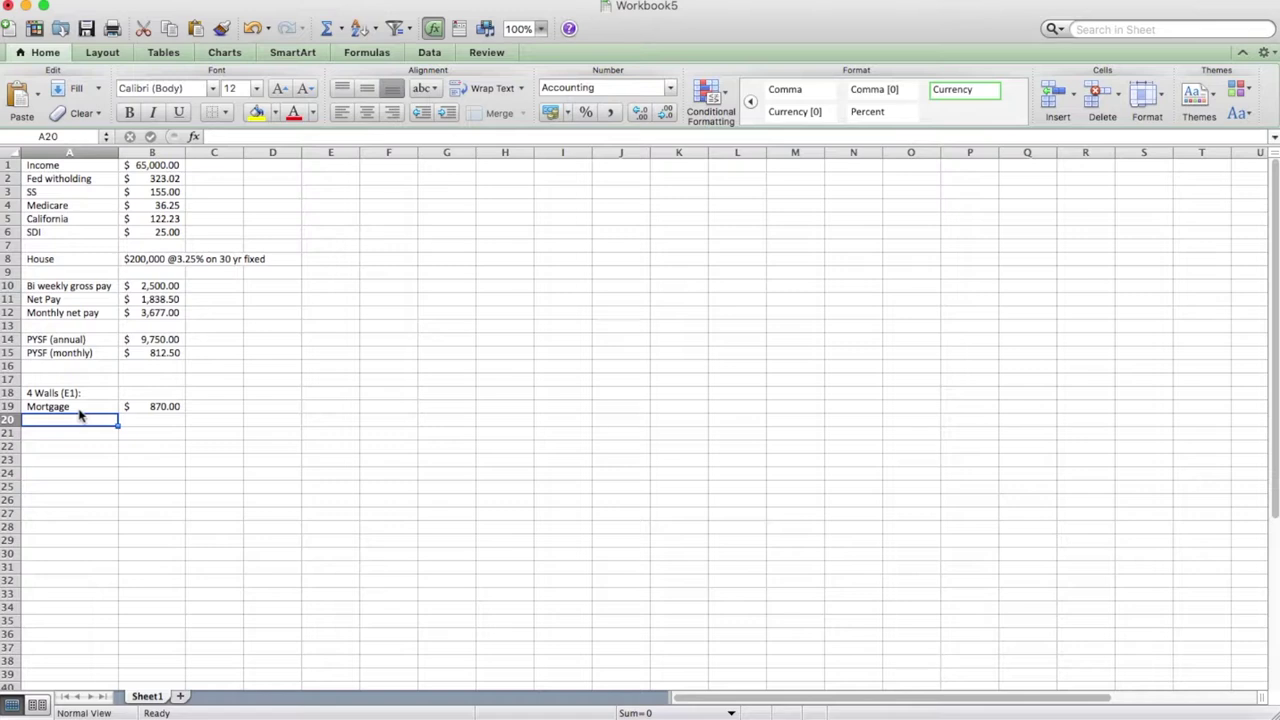
pyautogui.write('Food')
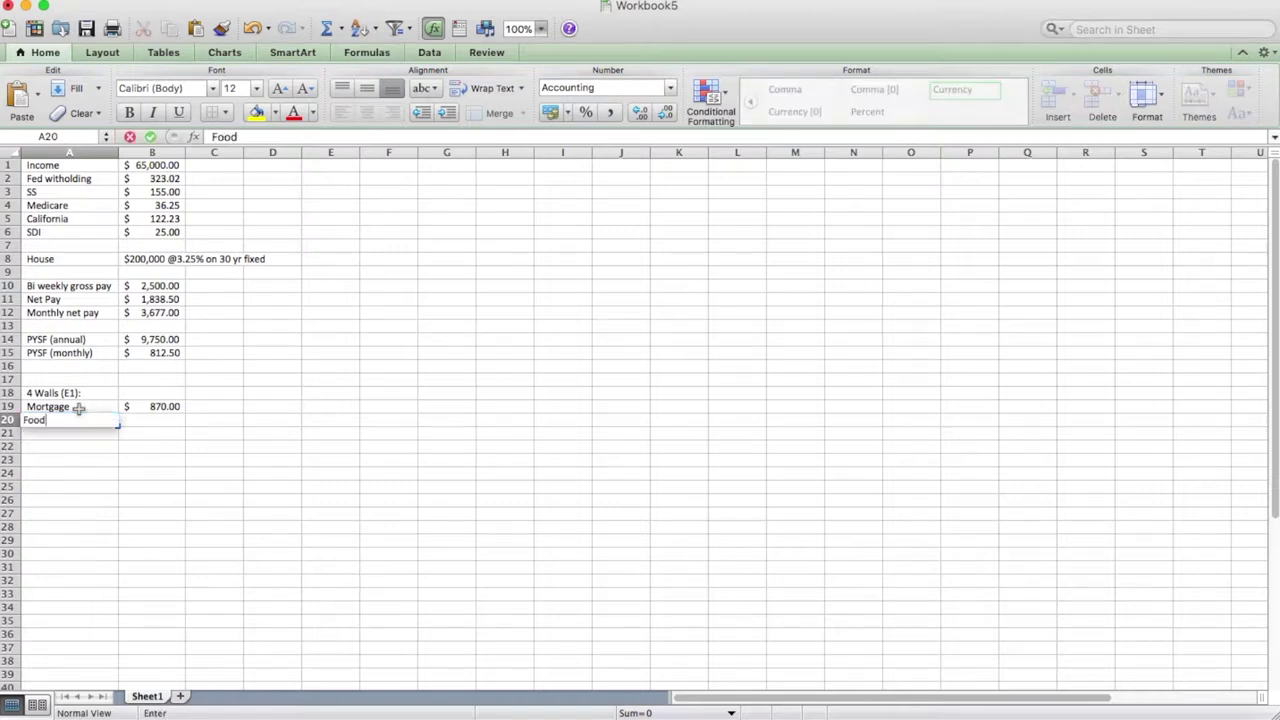
pyautogui.press('Tab')
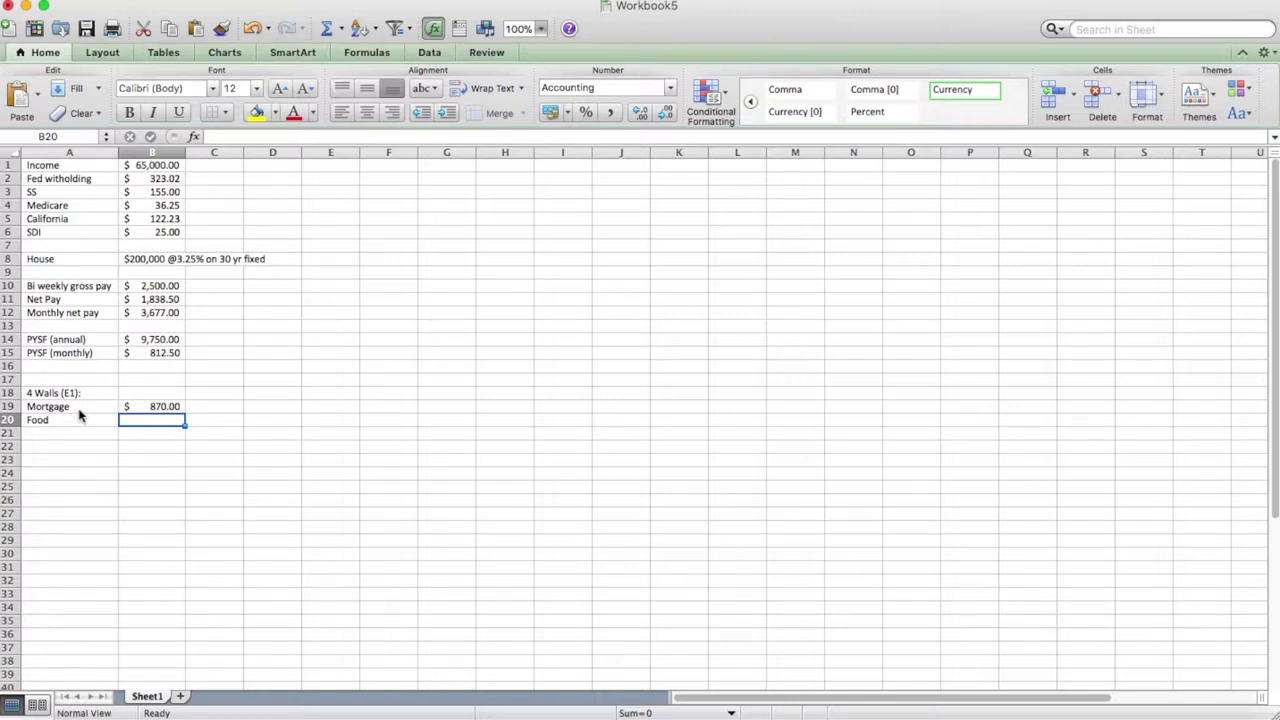
pyautogui.write('150')
pyautogui.press('Return')
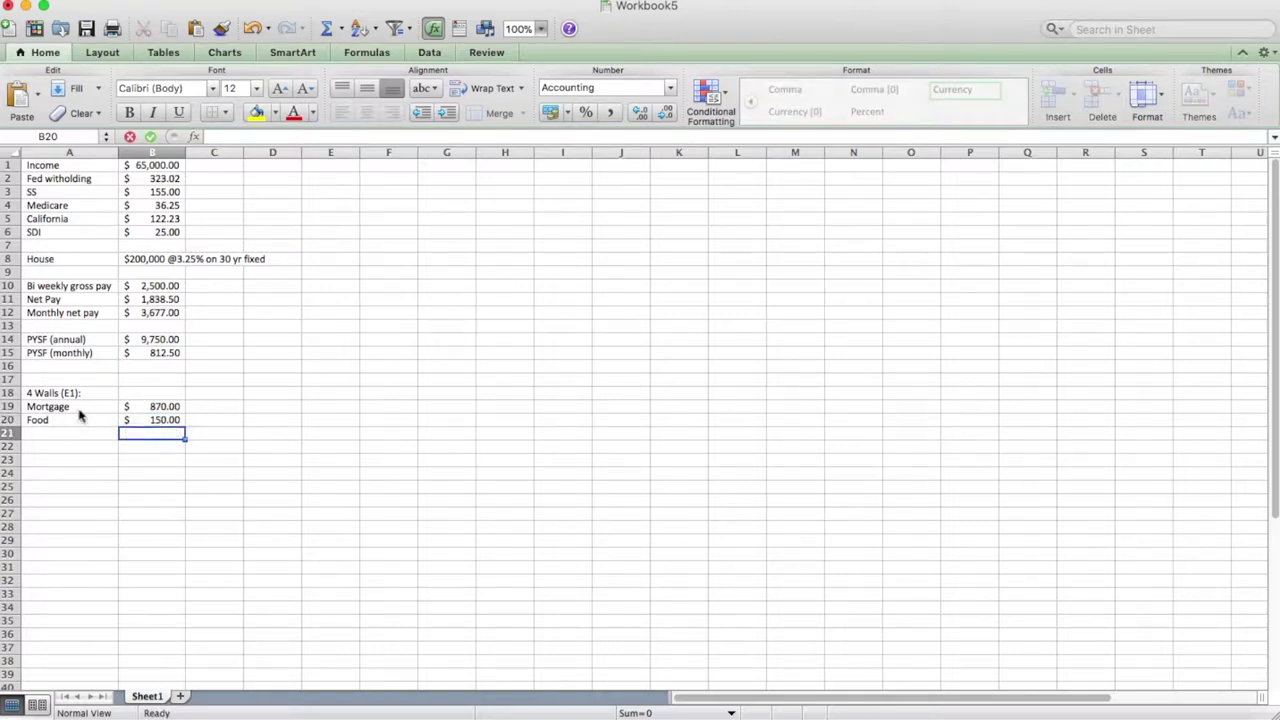
# - Add a Transportation expense of 100 in row 21, under Food
pyautogui.scroll(-1, 262, 417)
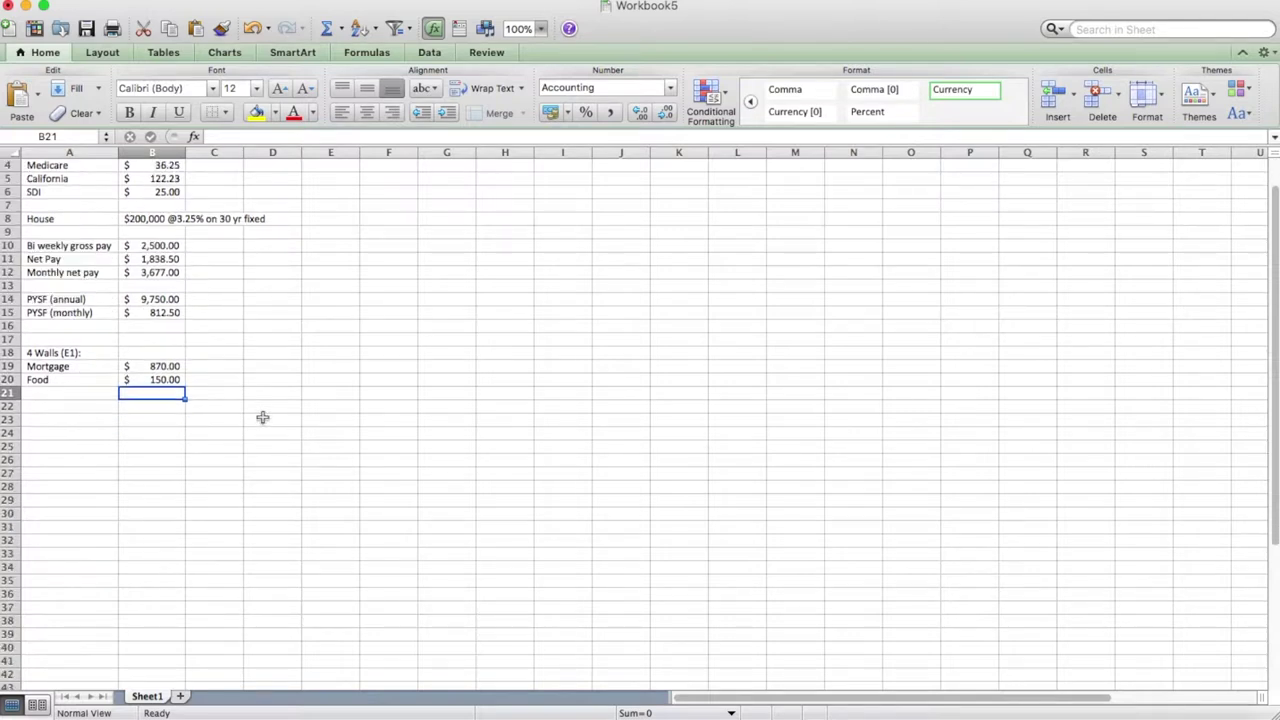
pyautogui.scroll(3, 269, 394)
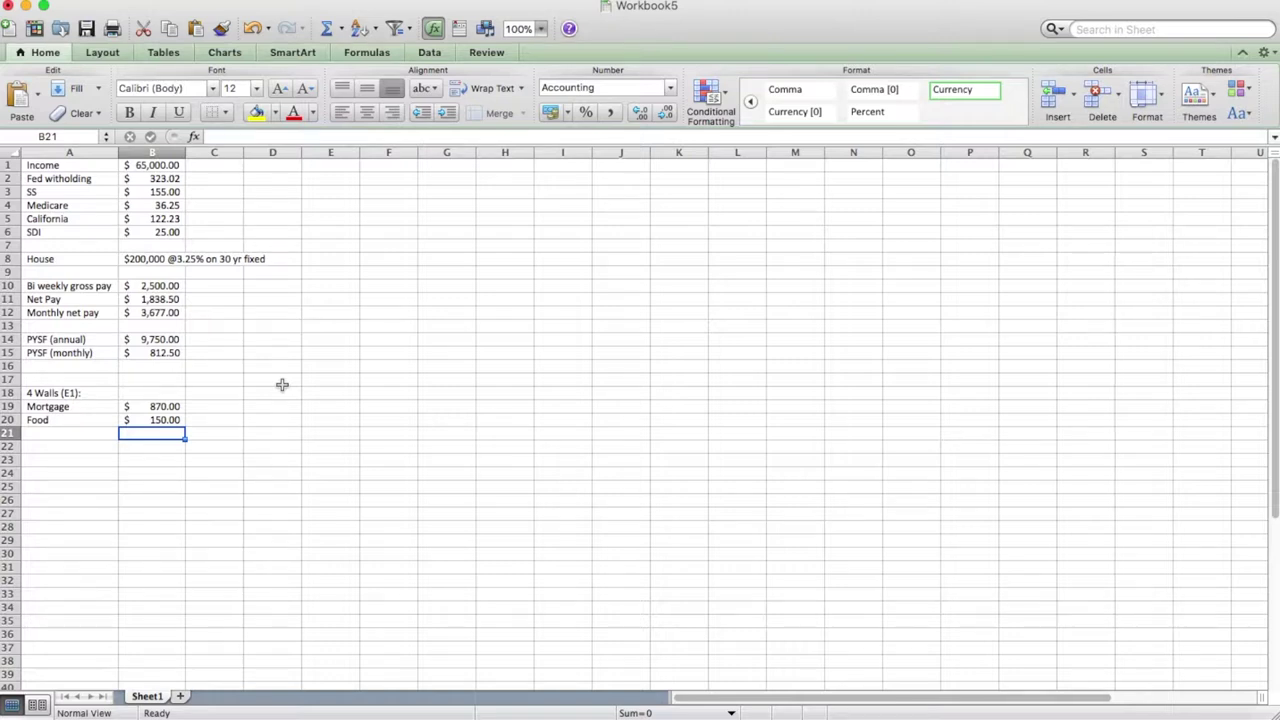
pyautogui.click(64, 431)
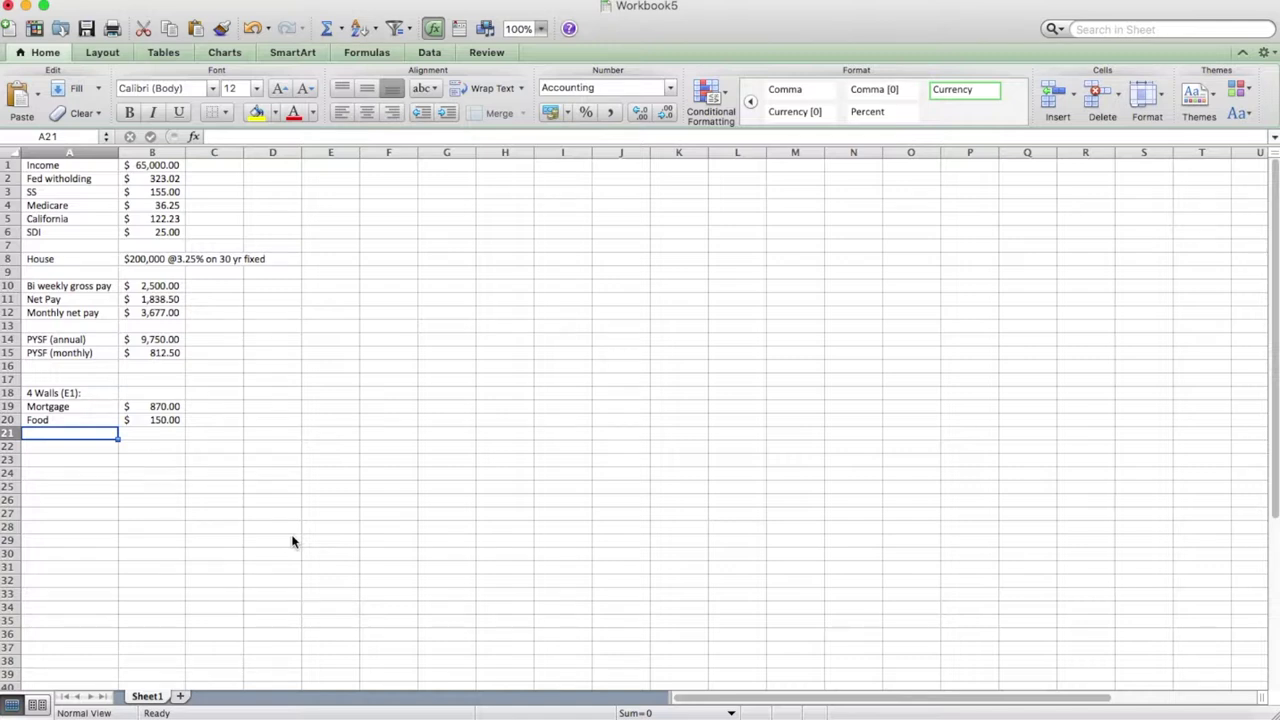
pyautogui.write('Transpot')
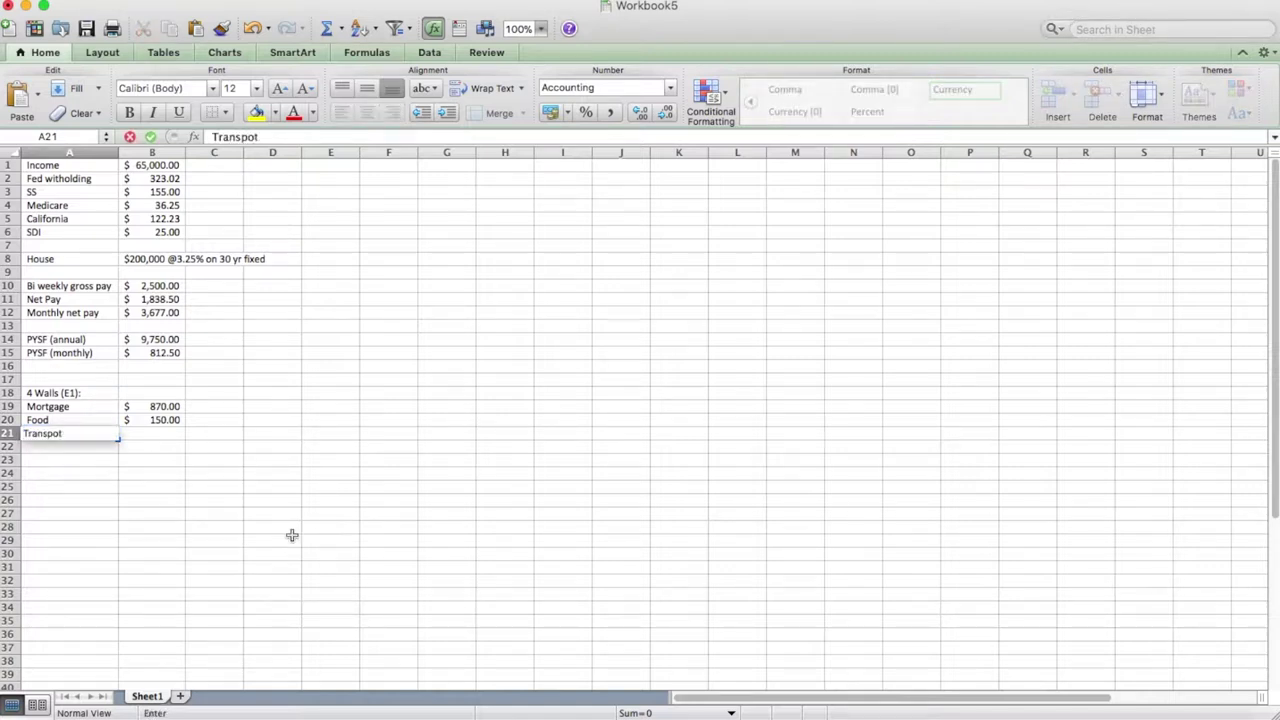
pyautogui.press('BackSpace')
pyautogui.write('rtation')
pyautogui.press('Tab')
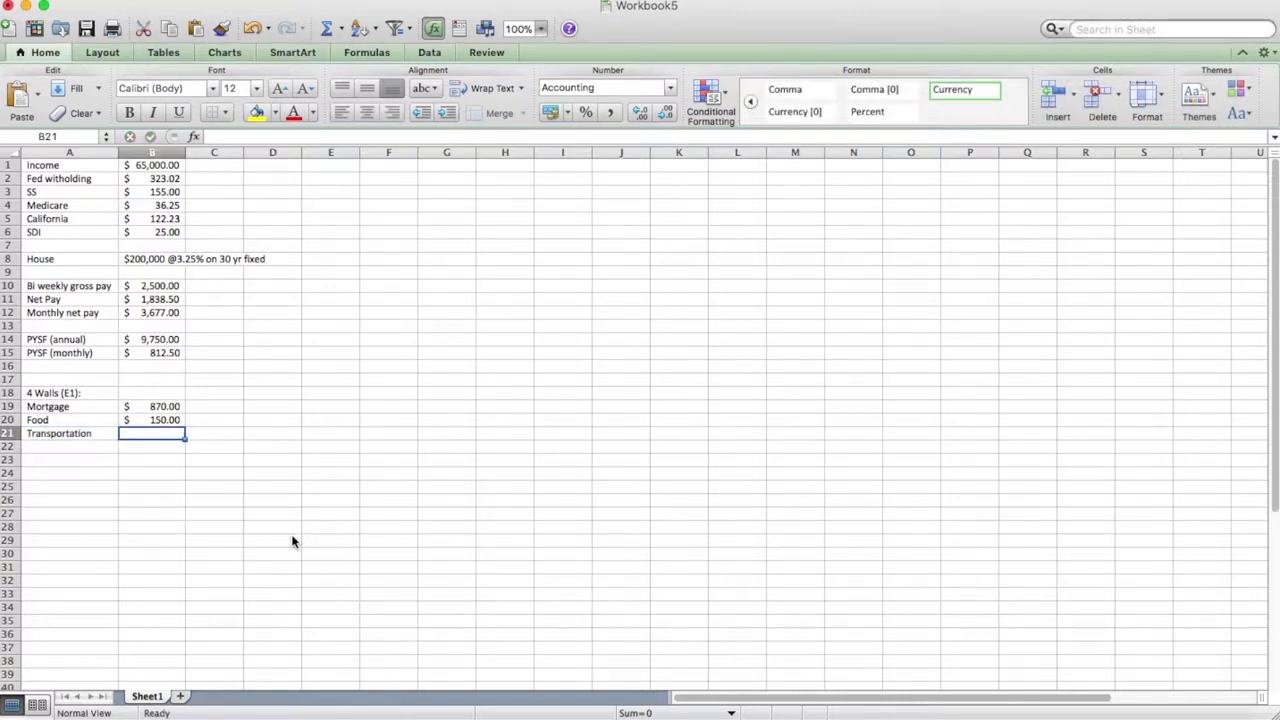
pyautogui.write('100')
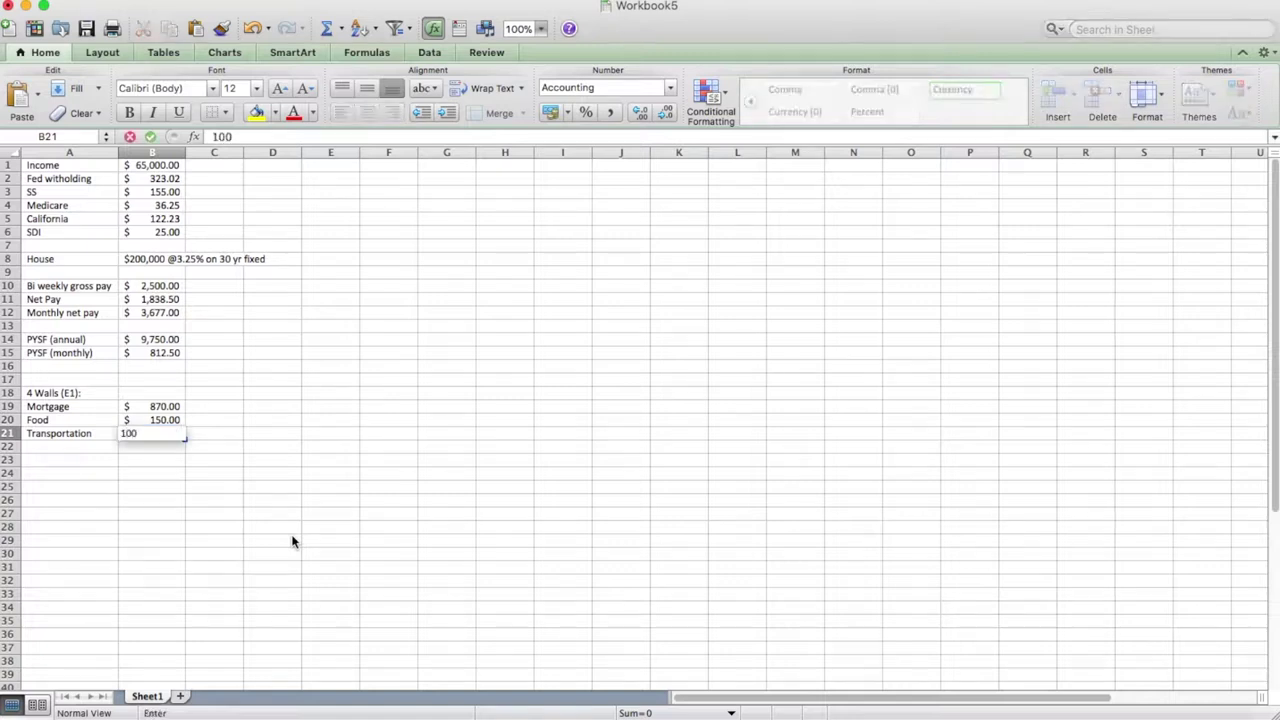
pyautogui.press('Return')
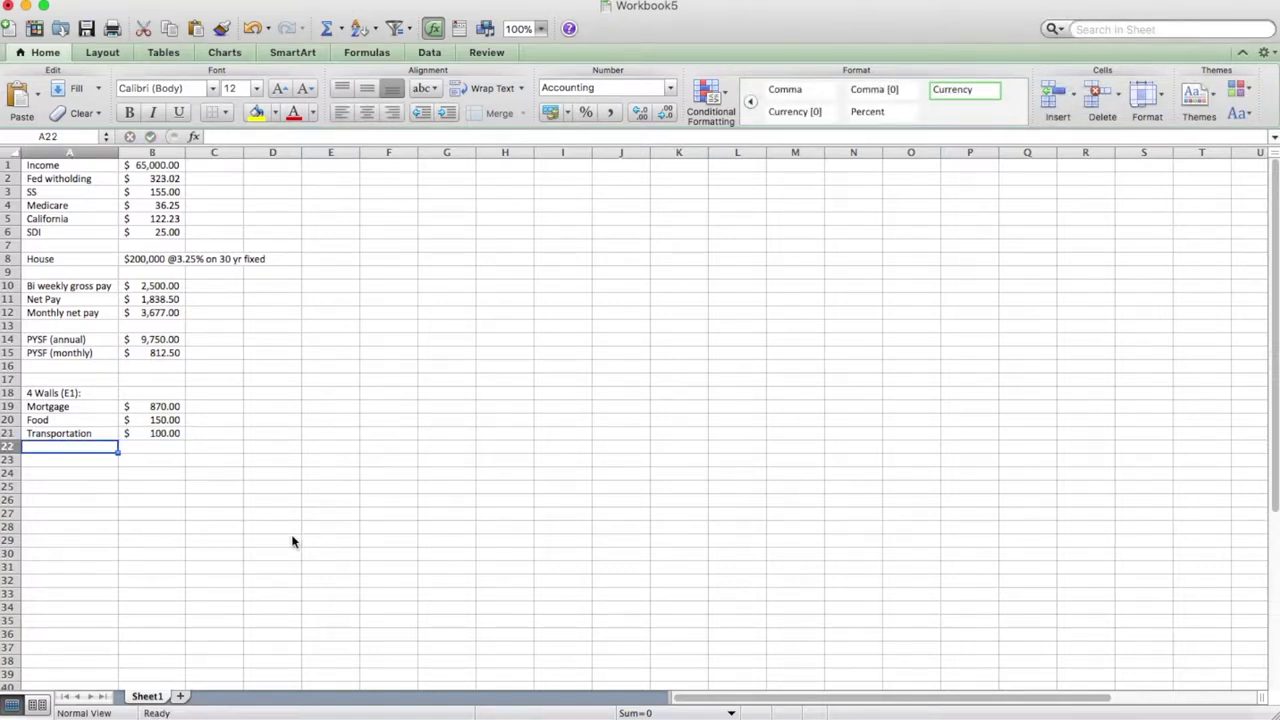
# - Add a Water expense of 50 in row 22, under Transportation
pyautogui.write('Water')
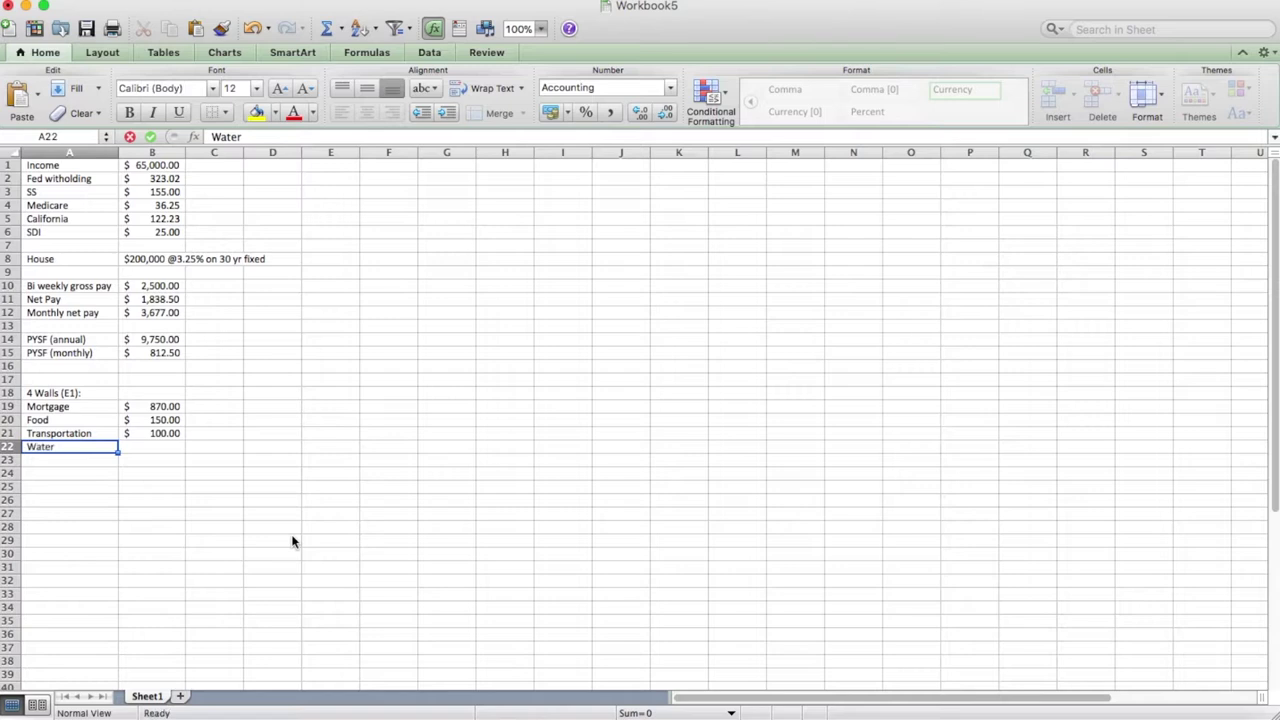
pyautogui.press('Tab')
pyautogui.write('50')
pyautogui.press('Return')
pyautogui.press('Left')
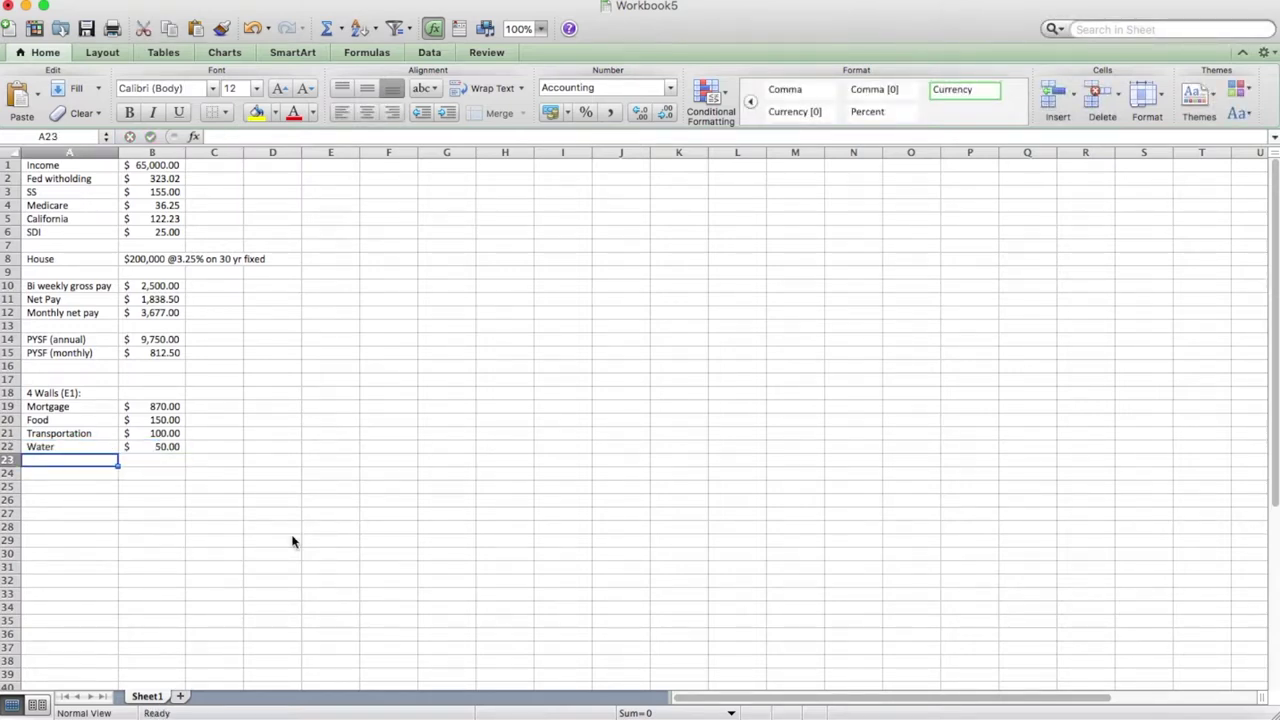
# - Add a "Gas & electric" expense of 102 in row 23, under Water
pyautogui.write('Gas')
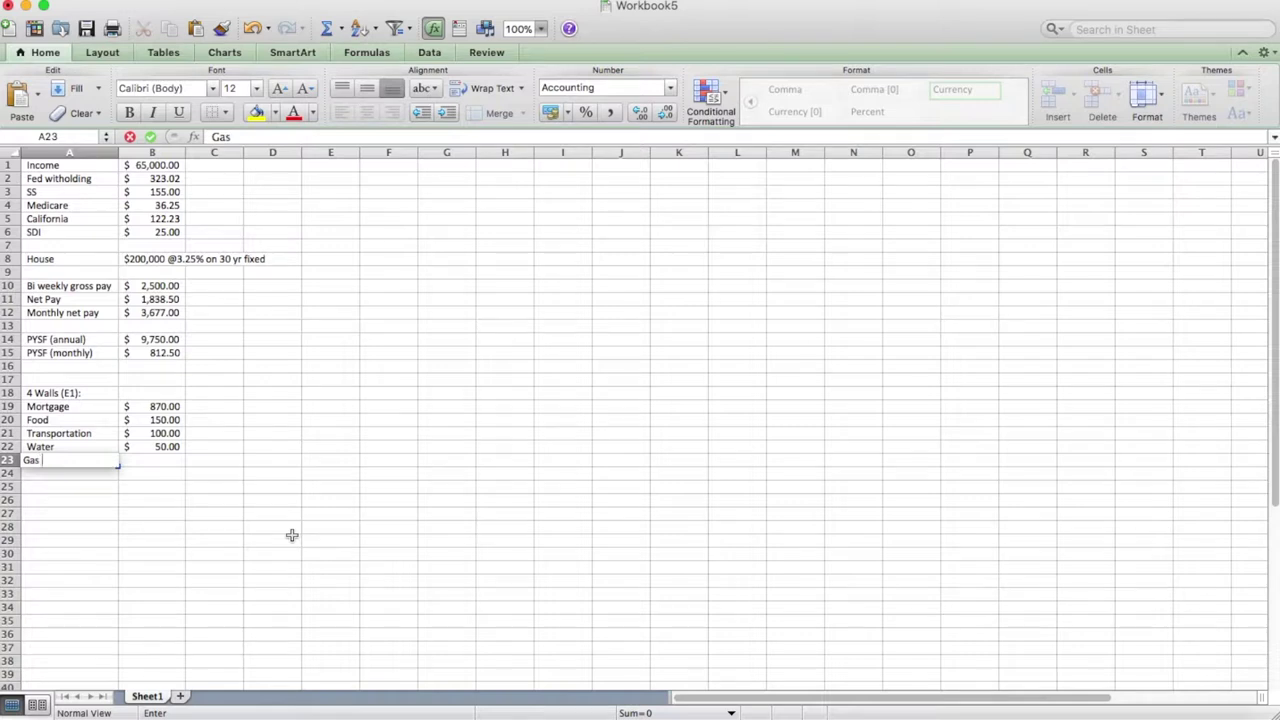
pyautogui.write(' & elc')
pyautogui.write('ctric')
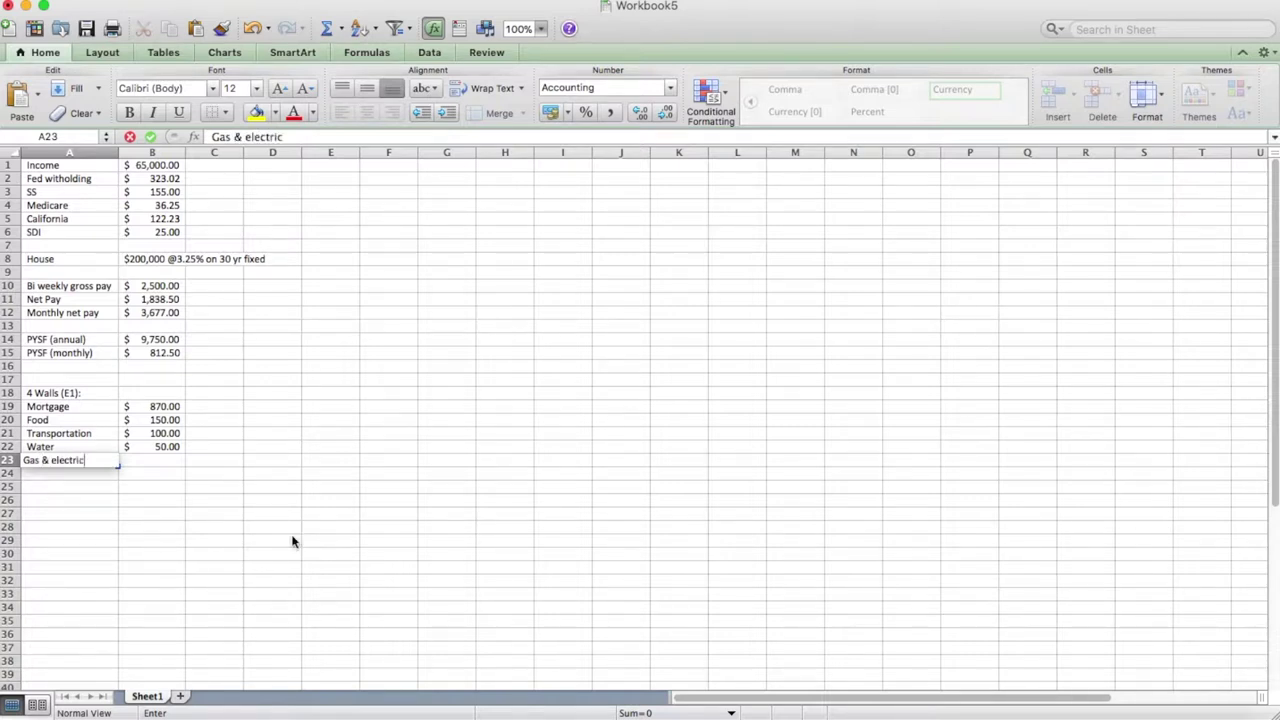
pyautogui.press('Tab')
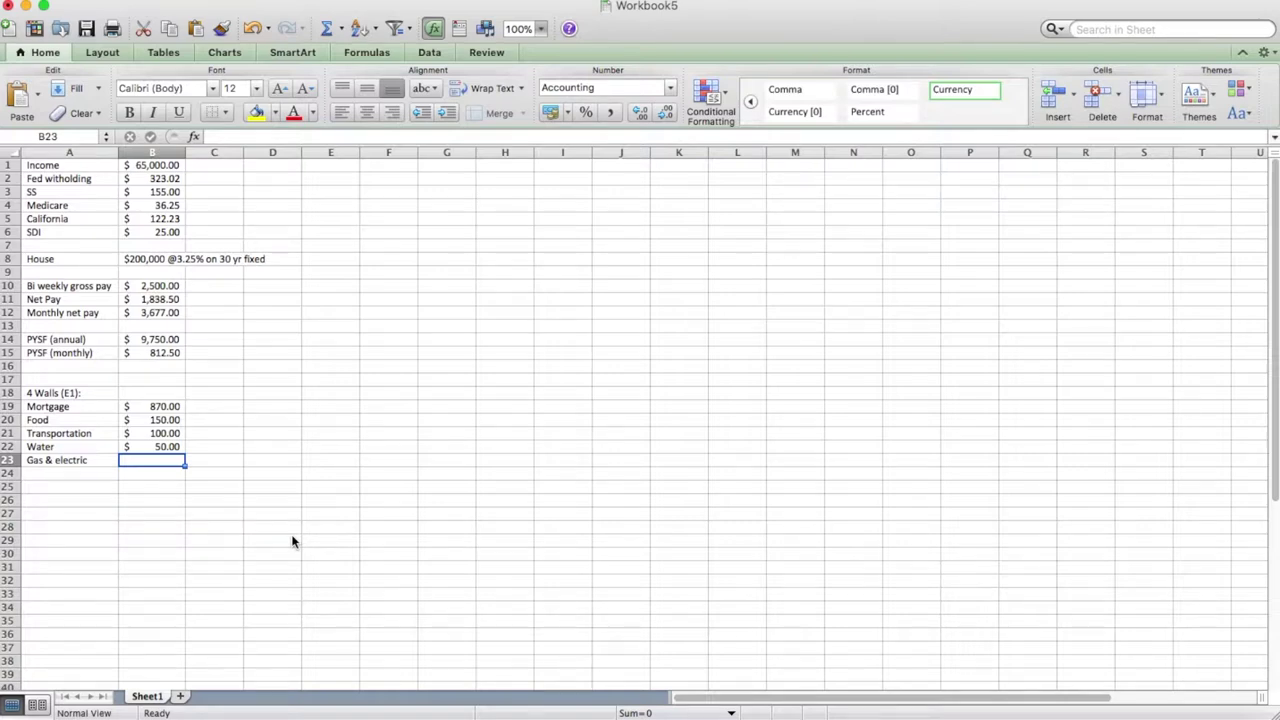
pyautogui.write('102')
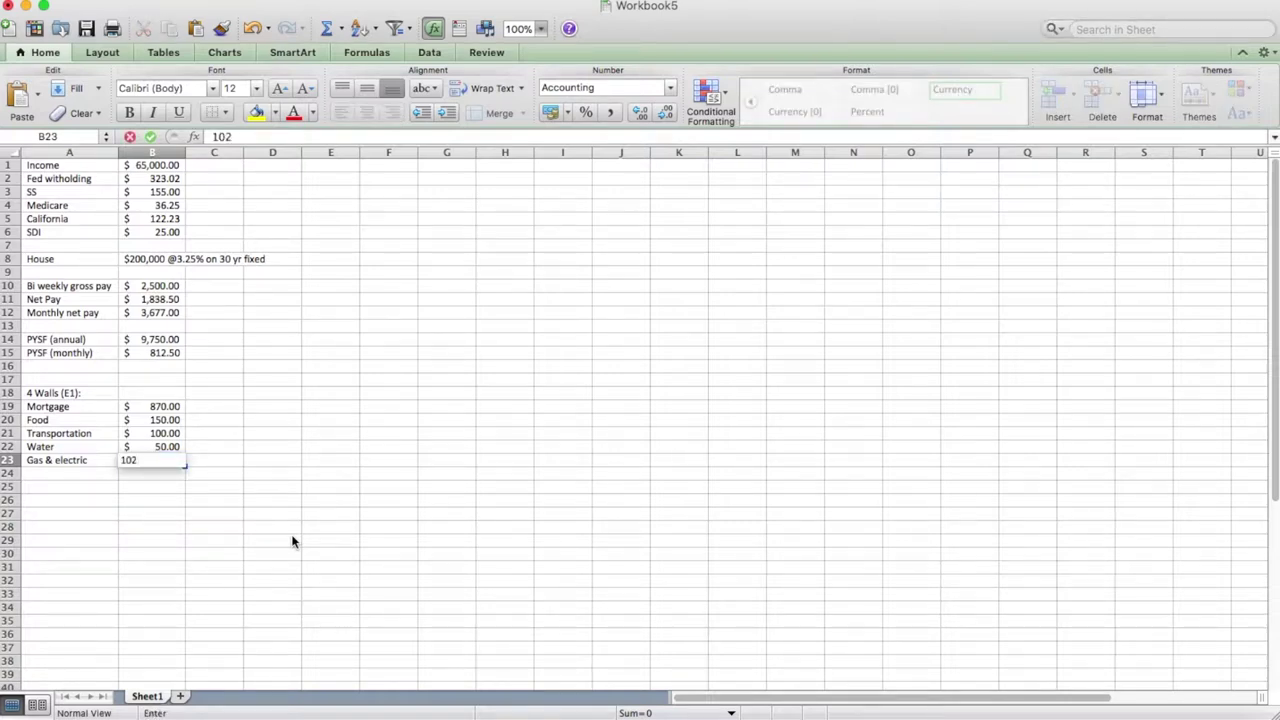
pyautogui.press('Return')
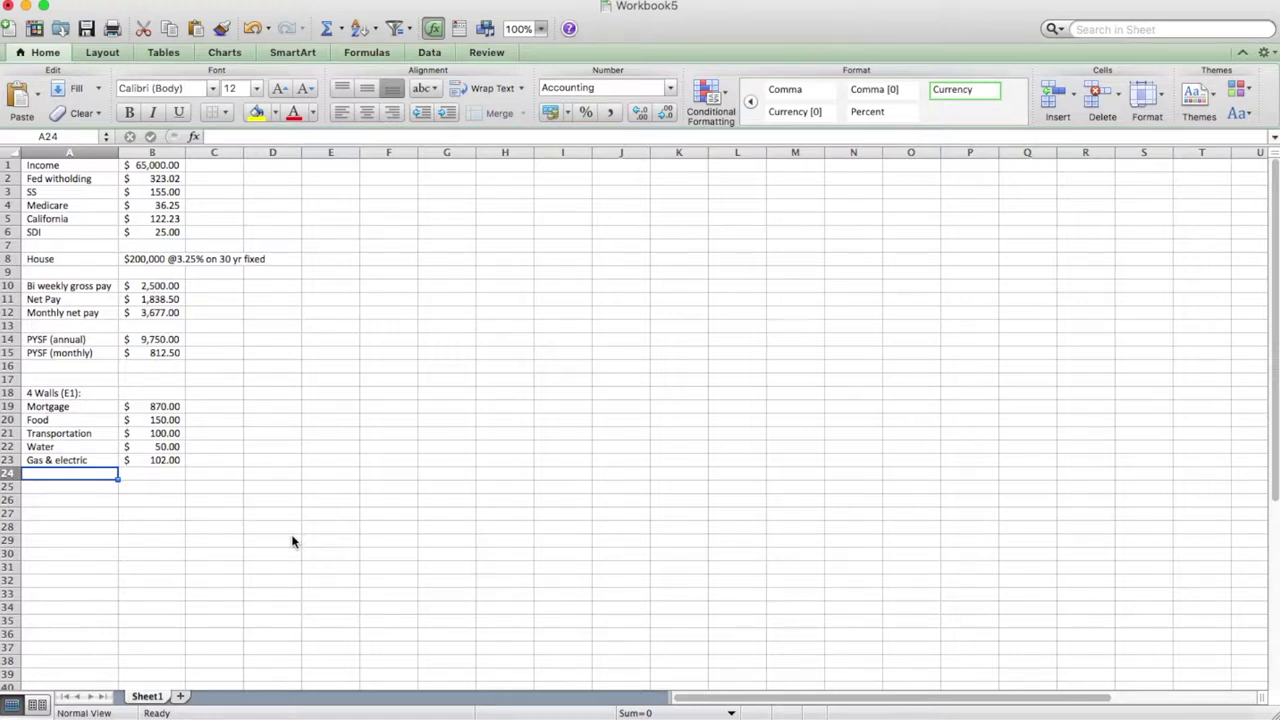
# - Add a Sewer expense of 15 in row 24 and a Garbage expense of 20 in row 25
pyautogui.write('Sewer')
pyautogui.press('Tab')
pyautogui.write('15')
pyautogui.press('Return')
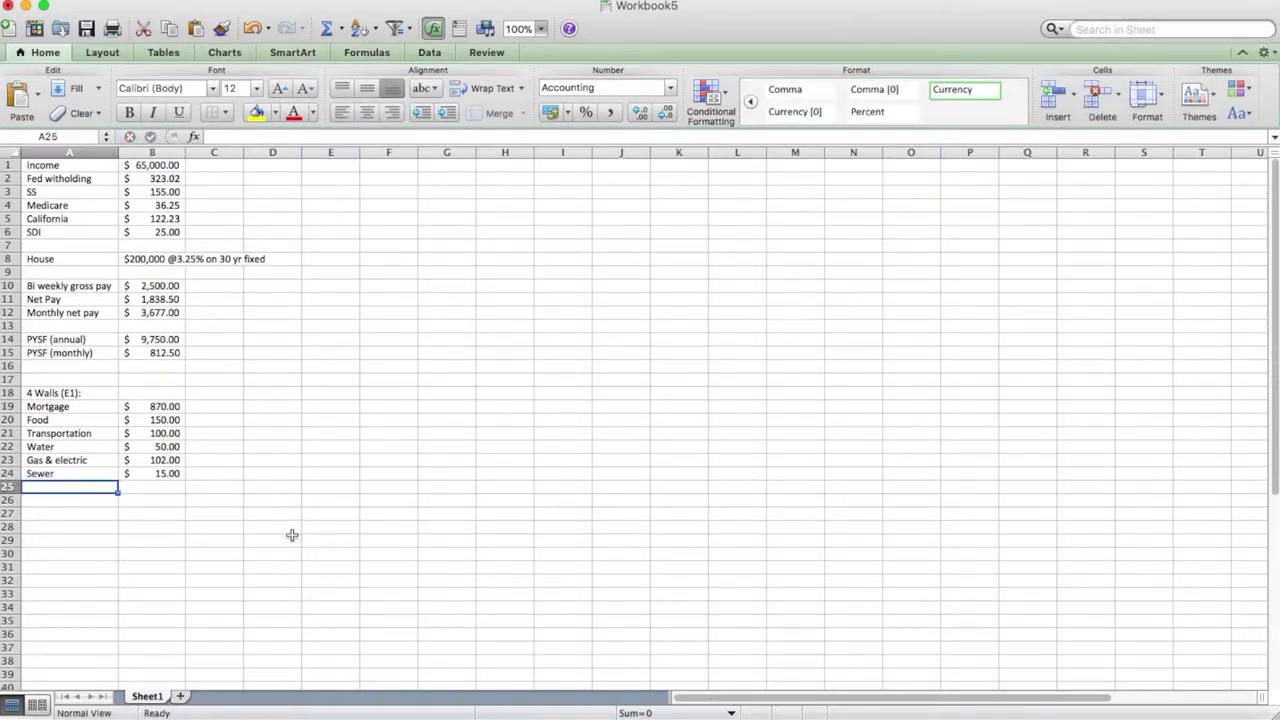
pyautogui.write('Garbage')
pyautogui.press('Tab')
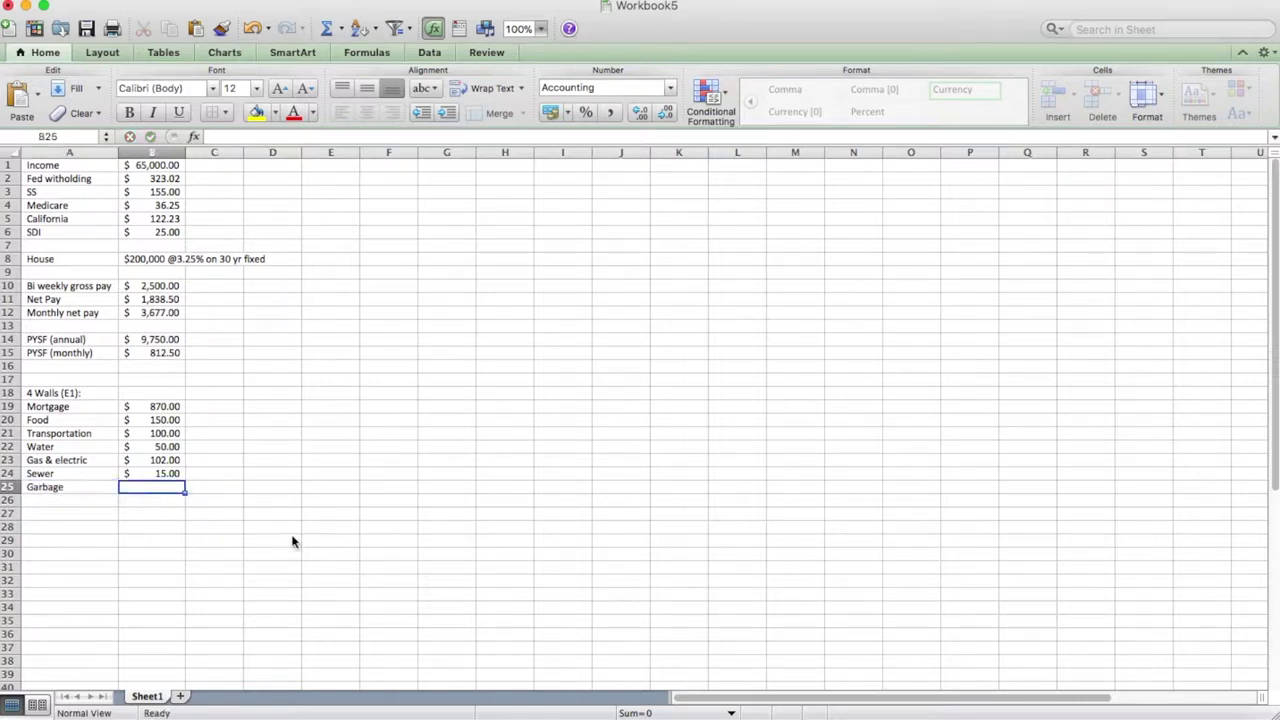
pyautogui.write('20')
pyautogui.press('Return')
# - Color the 4 Walls heading and its expense labels in A18:A25 red
pyautogui.moveTo(50, 393); pyautogui.dragTo(86, 488)
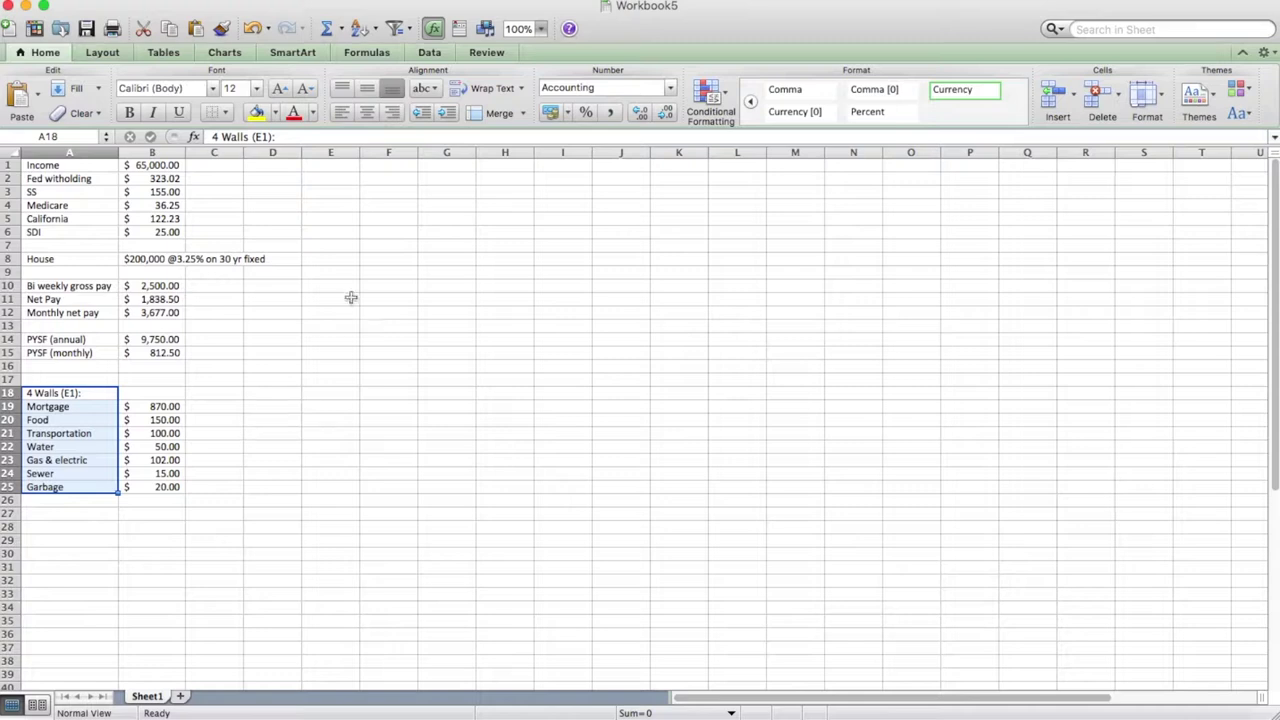
pyautogui.click(294, 112)
pyautogui.click(272, 659)
# - Add a TOTAL row in row 26 that sums the 4 Walls amounts with =SUM(B19:B25)
pyautogui.scroll(-6, 311, 431)
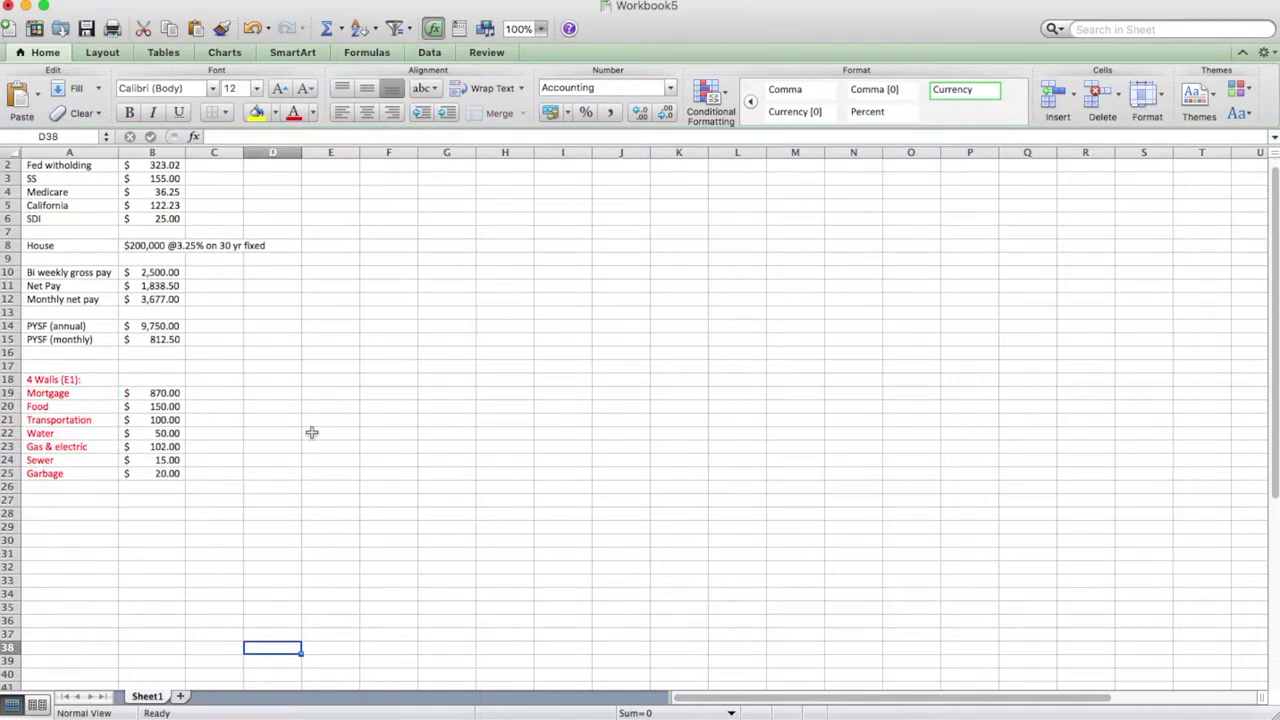
pyautogui.click(64, 422)
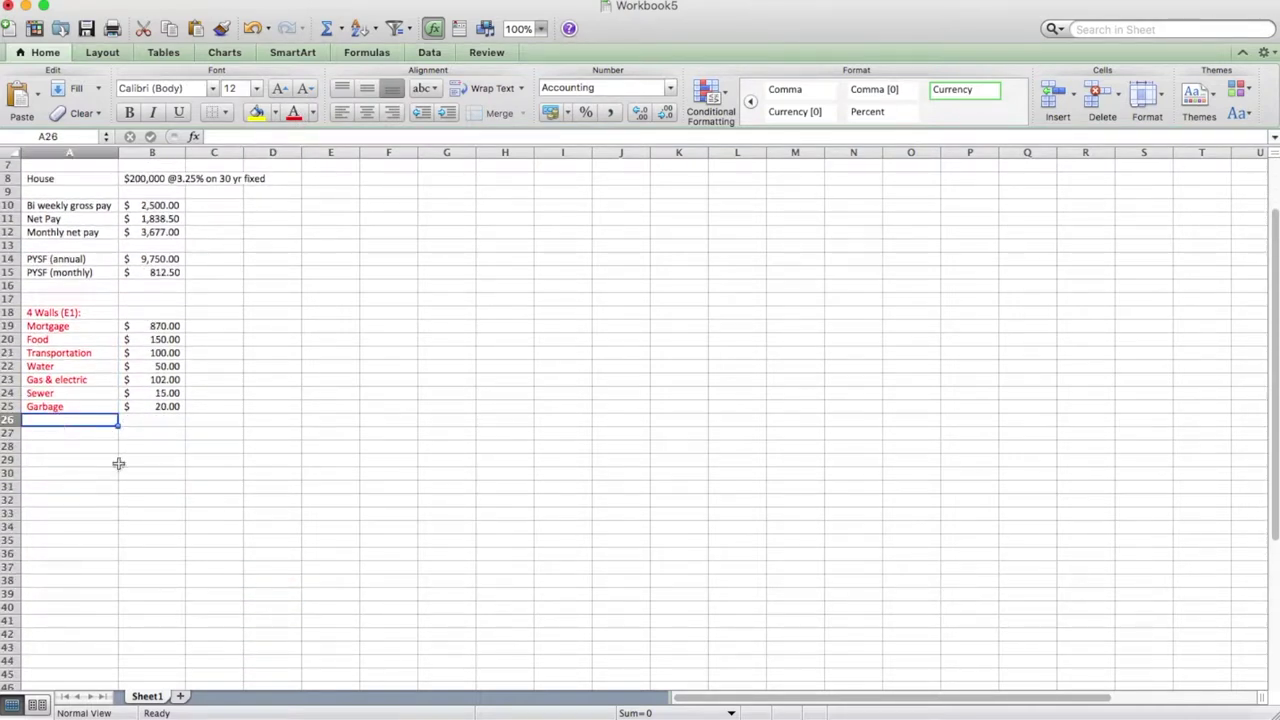
pyautogui.write('TOTAL')
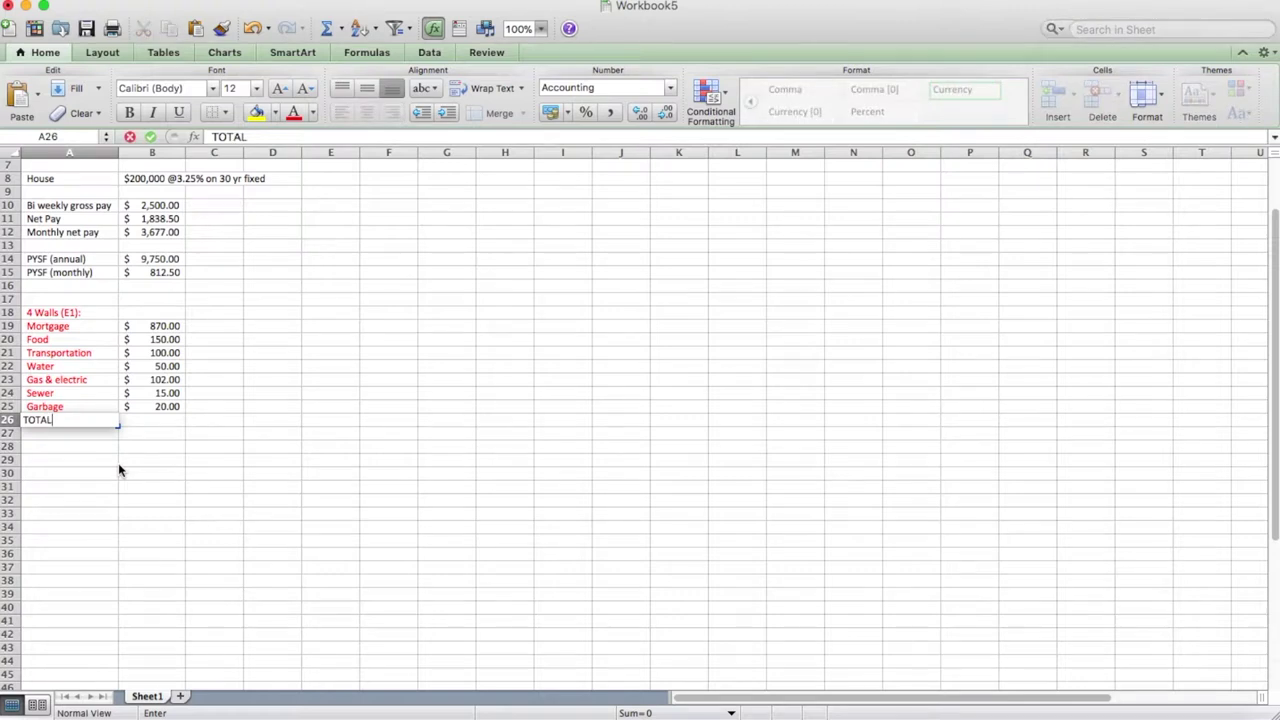
pyautogui.press('Tab')
pyautogui.write('=S')
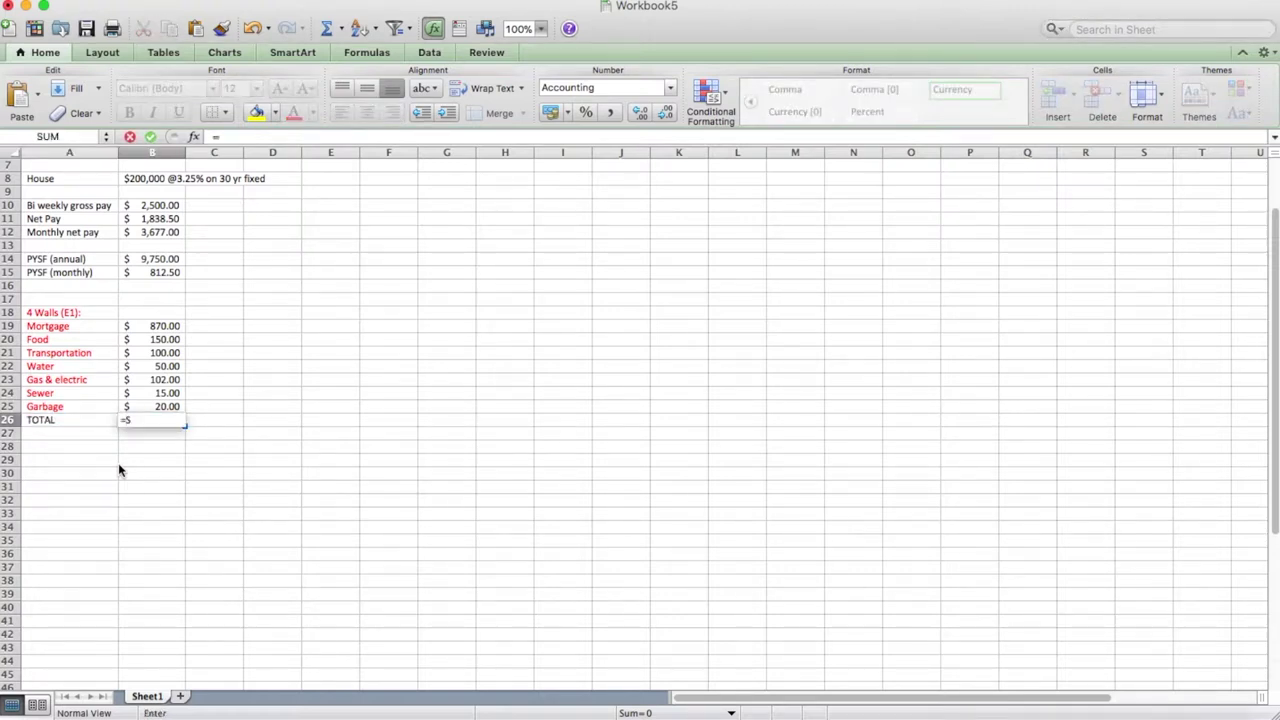
pyautogui.write('UM(')
pyautogui.moveTo(166, 327); pyautogui.dragTo(166, 407)
pyautogui.write(')')
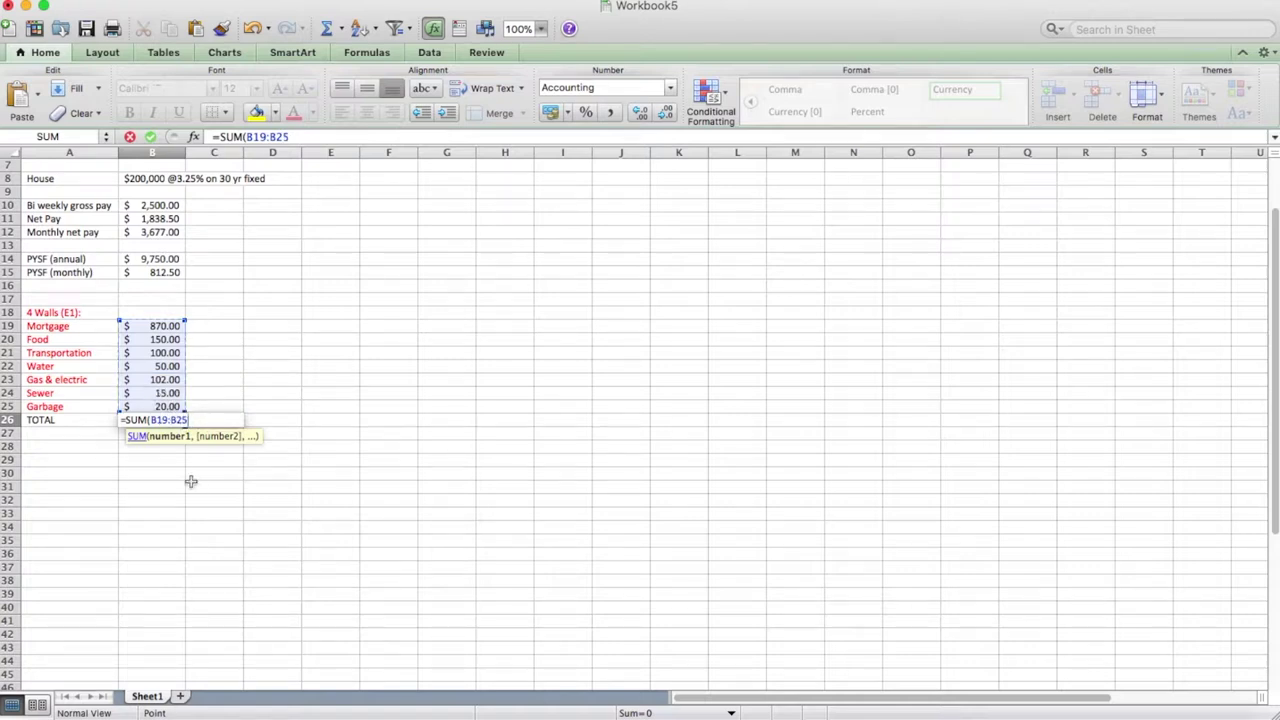
pyautogui.press('Return')
# - Color the whole 4 Walls block A18:B26 red, including amounts and total, and make the TOTAL row bold
pyautogui.click(89, 420)
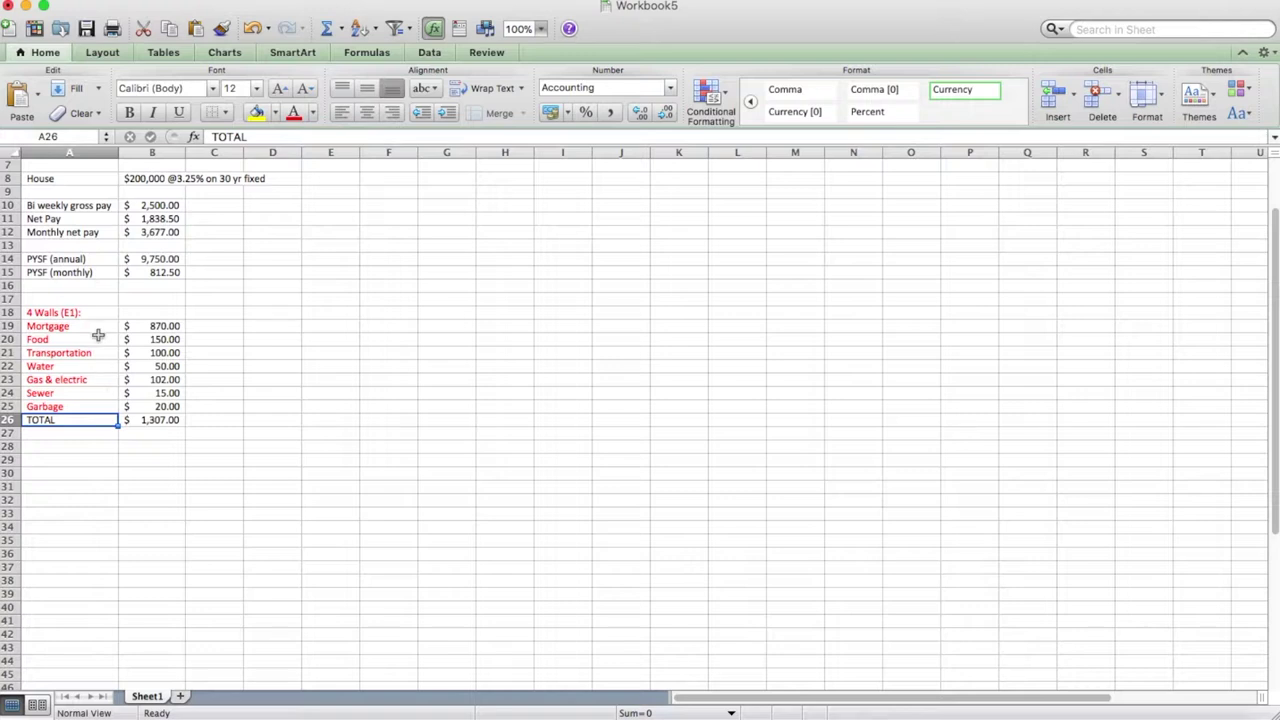
pyautogui.moveTo(82, 314); pyautogui.dragTo(150, 421)
pyautogui.click(294, 112)
pyautogui.click(292, 406)
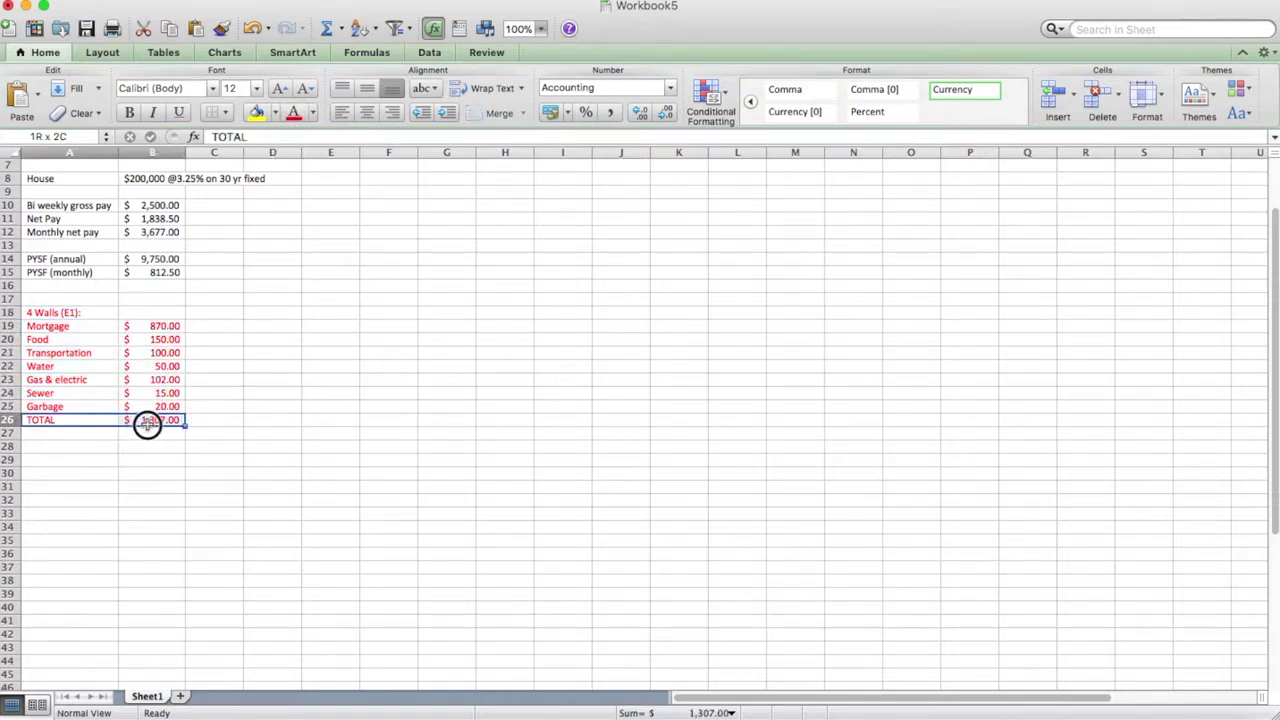
pyautogui.click(128, 113)
pyautogui.click(290, 420)
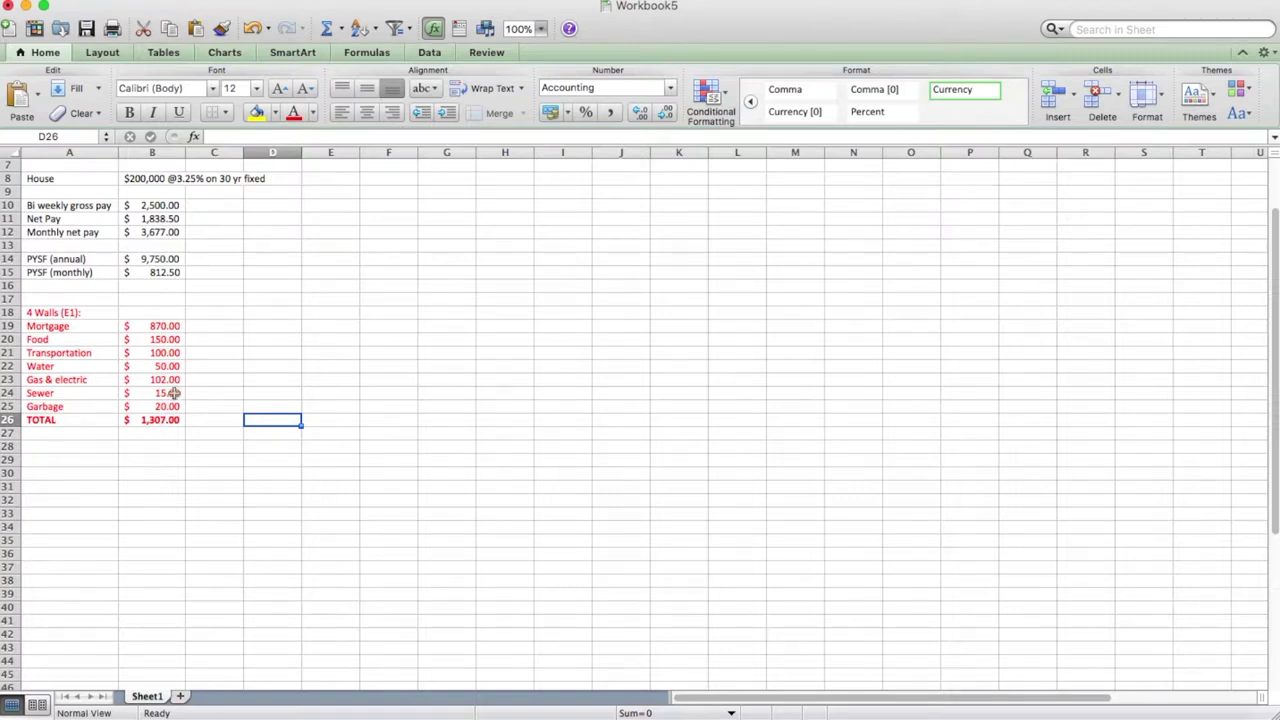
pyautogui.scroll(5, 240, 324)
pyautogui.click(132, 248)
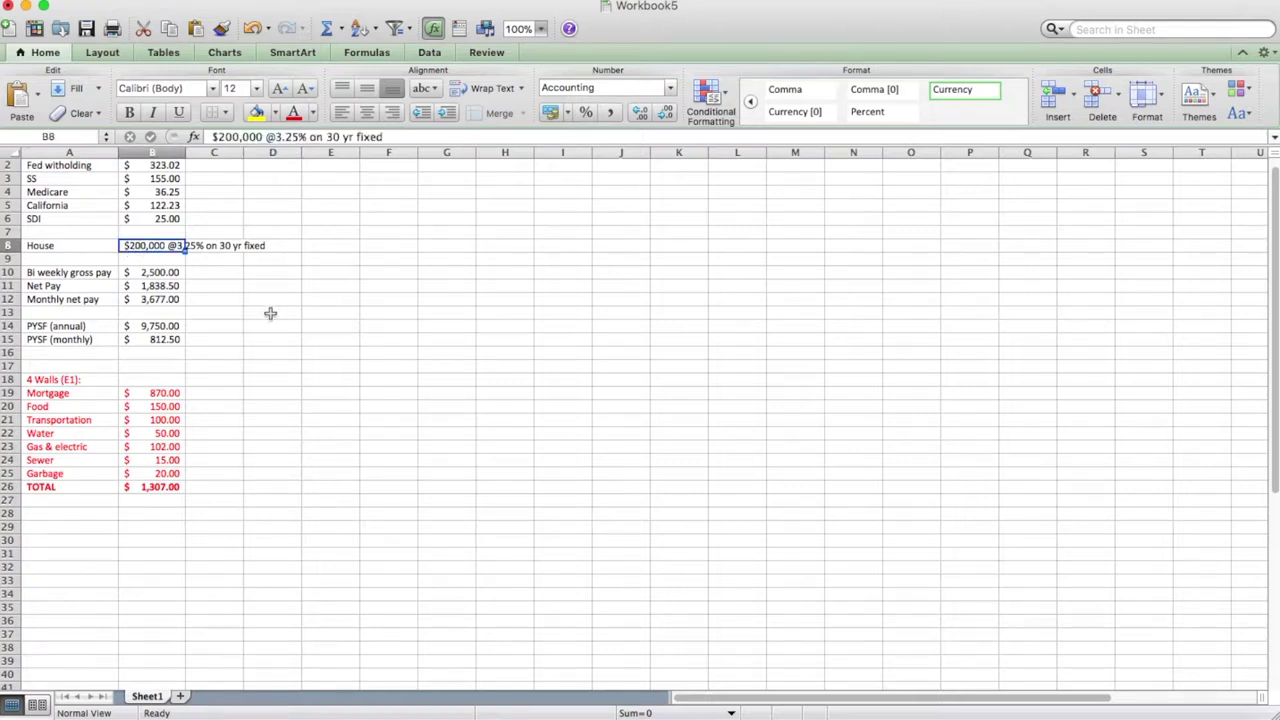
pyautogui.scroll(-8, 278, 330)
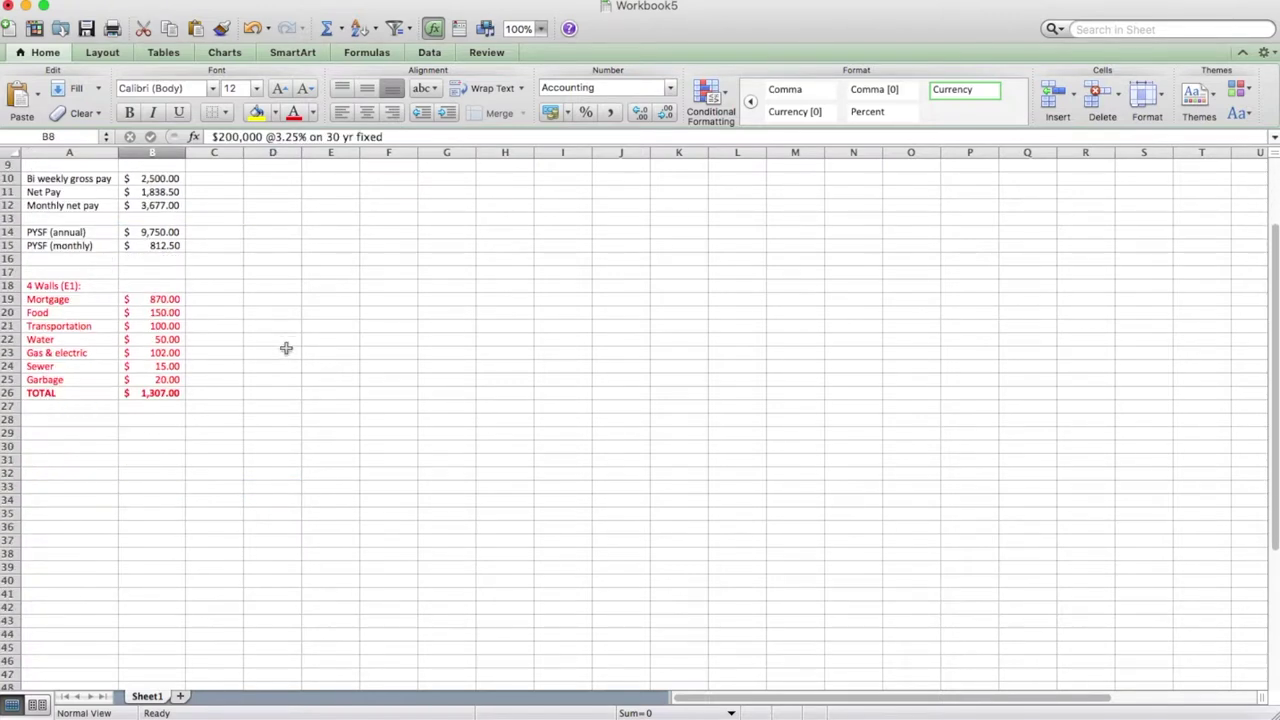
pyautogui.scroll(3, 311, 324)
pyautogui.scroll(2, 311, 324)
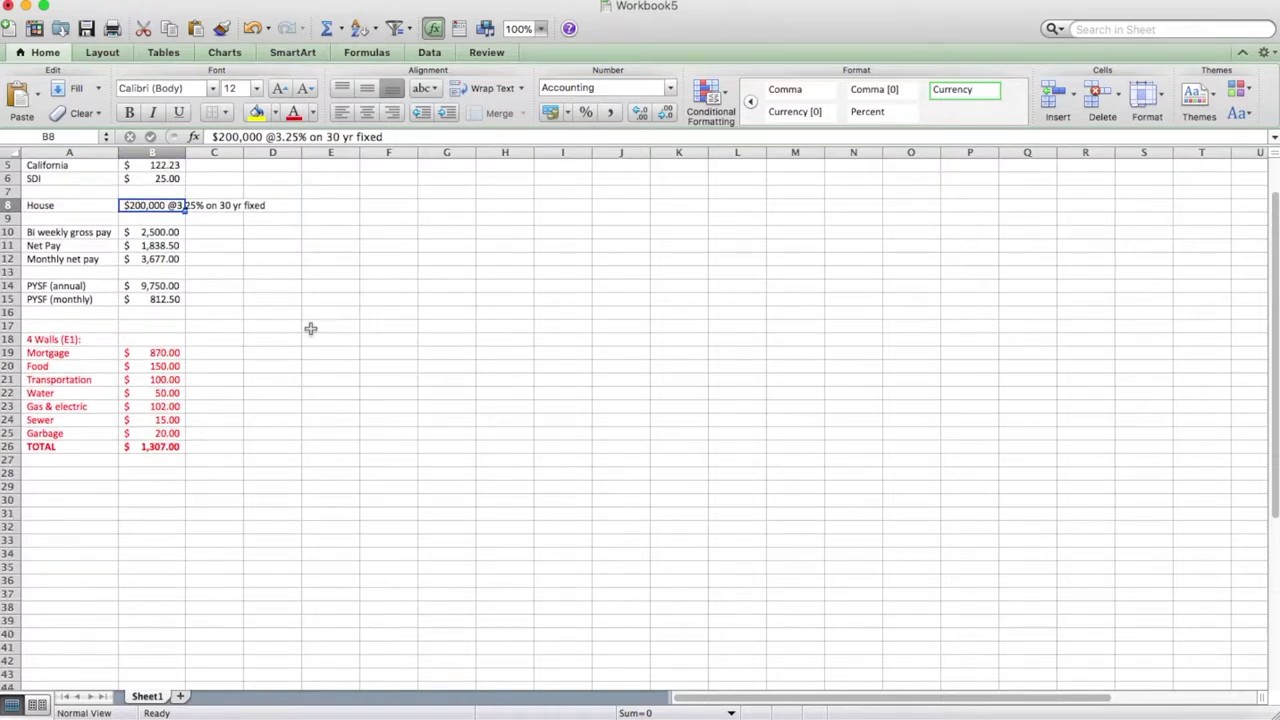
pyautogui.scroll(-3, 313, 327)
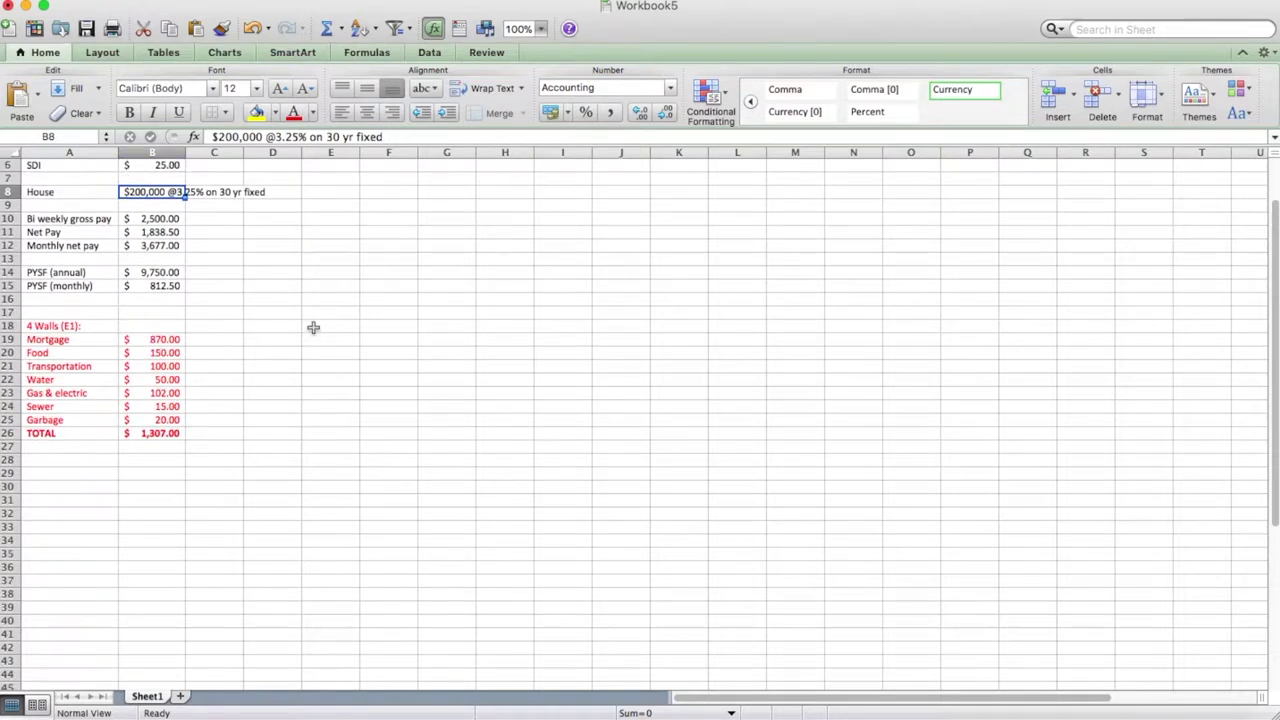
# - Start a section headed "Bills (E2):" in A29 and add a Phone bill of 73 in row 30
pyautogui.click(65, 442)
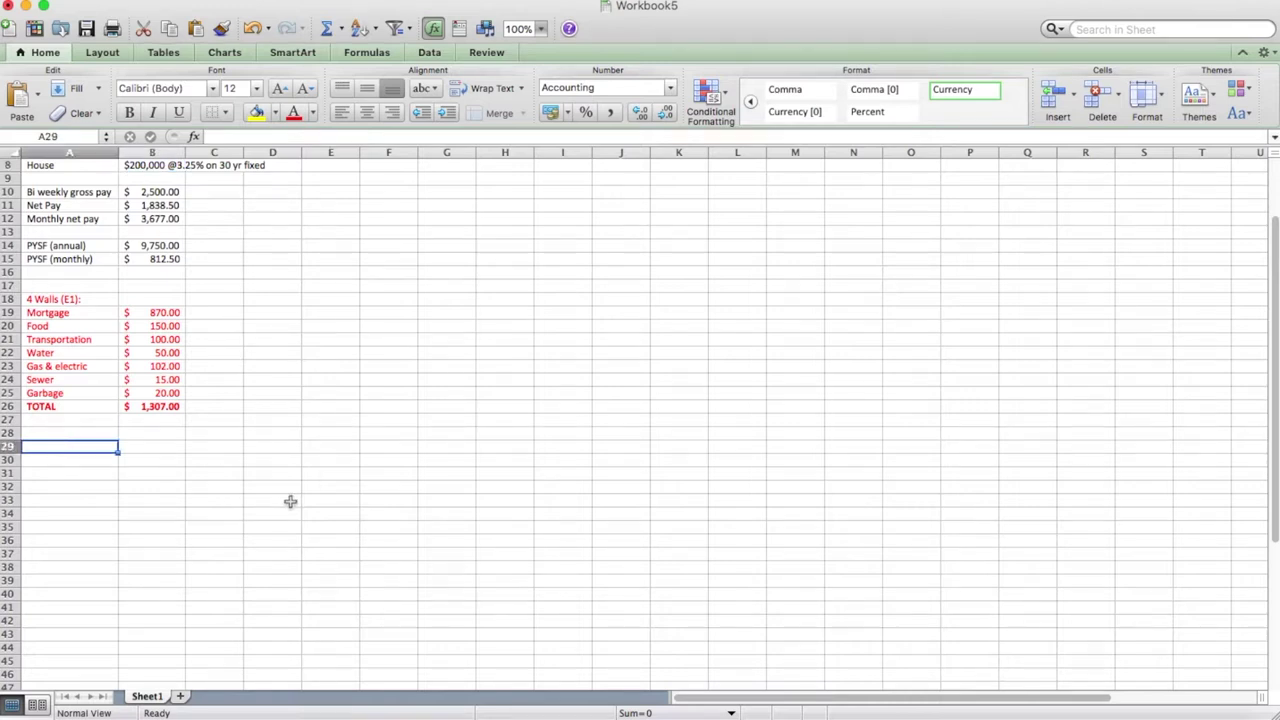
pyautogui.write('Bil')
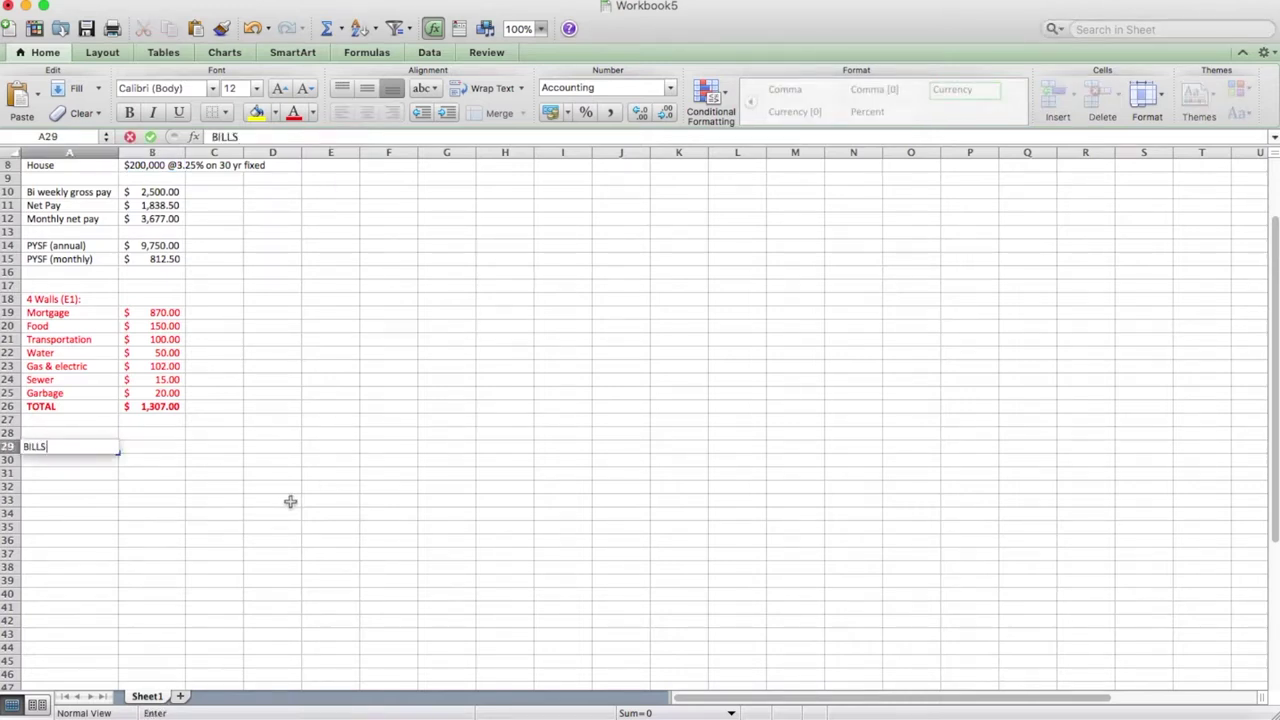
pyautogui.write('ills (E2):')
pyautogui.press('Return')
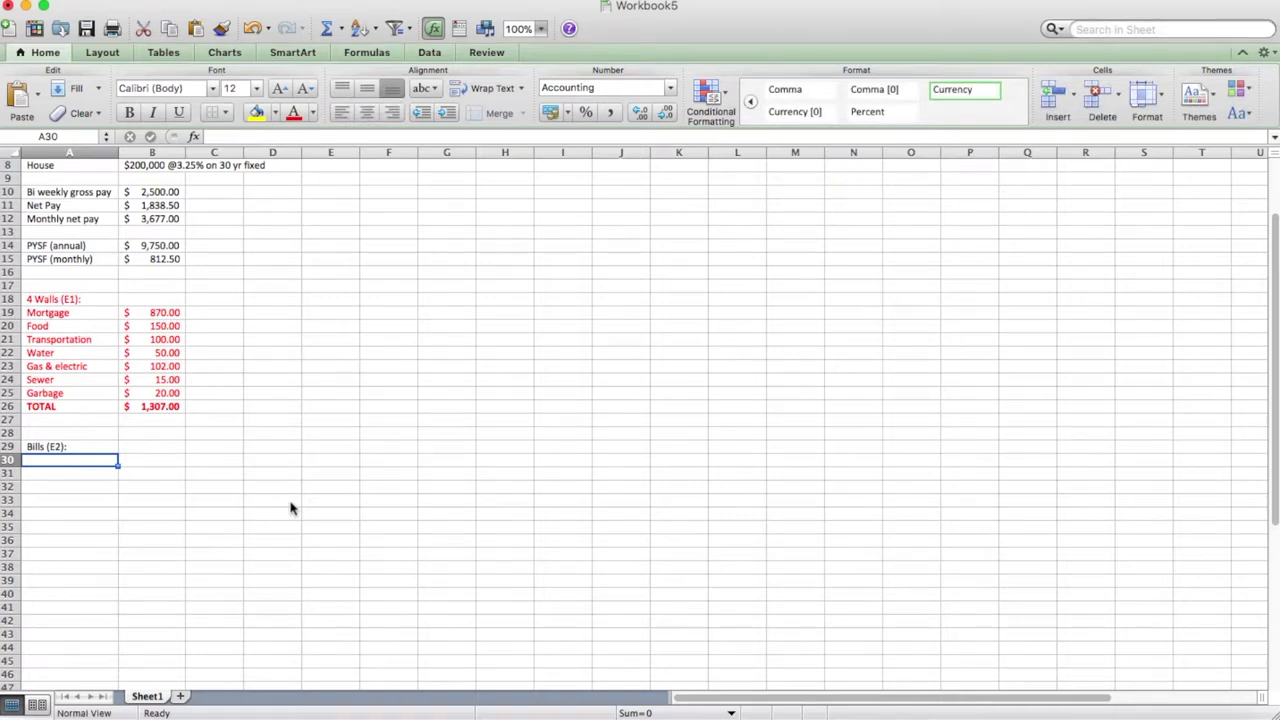
pyautogui.write('Phone')
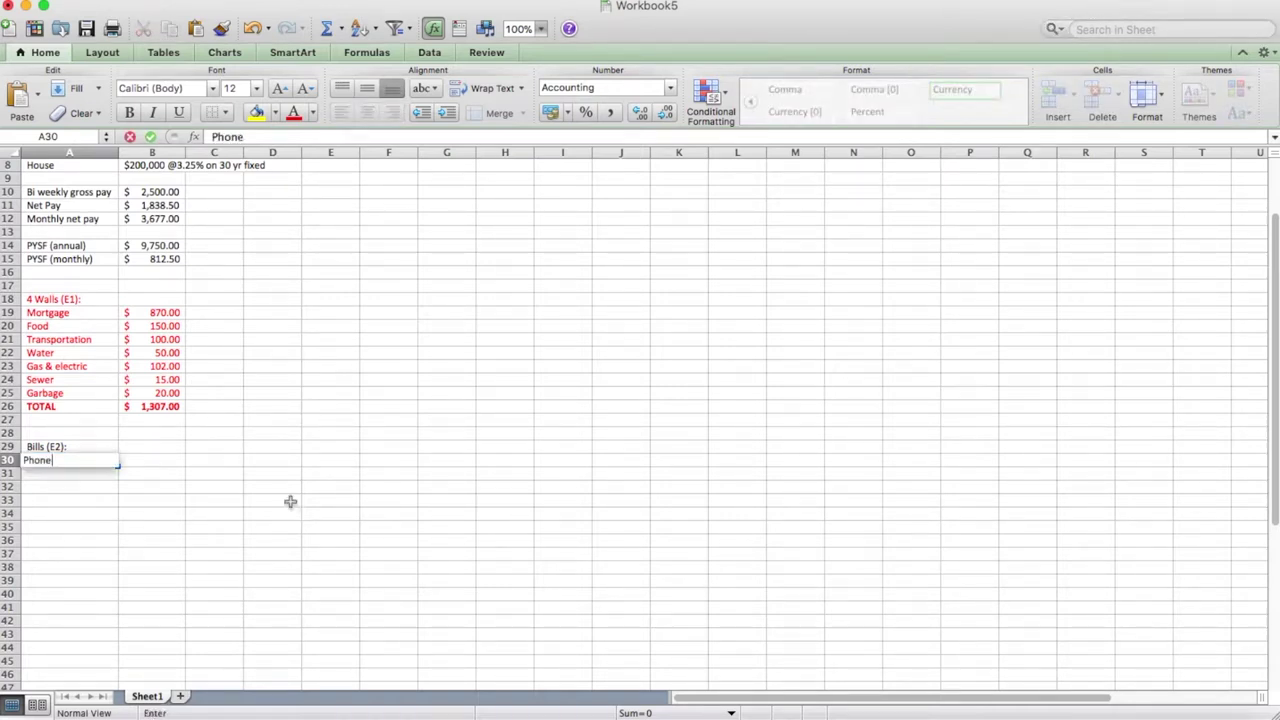
pyautogui.press('Tab')
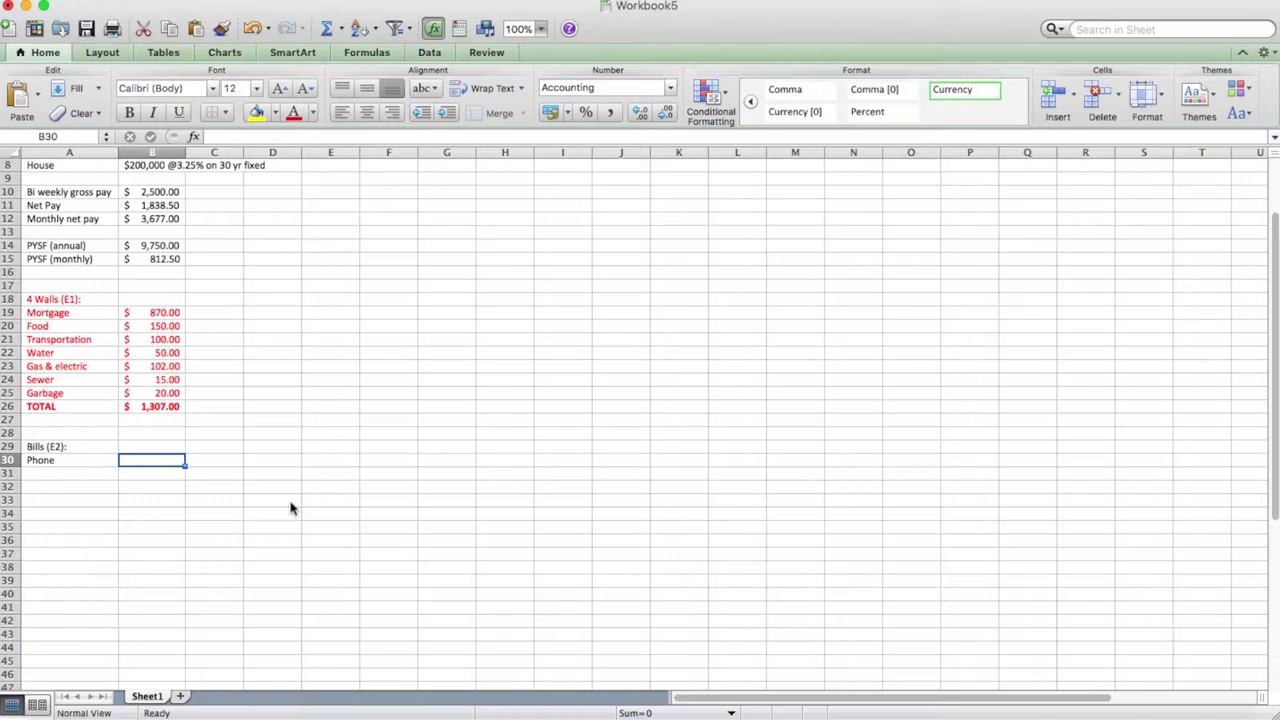
pyautogui.write('73')
pyautogui.press('Return')
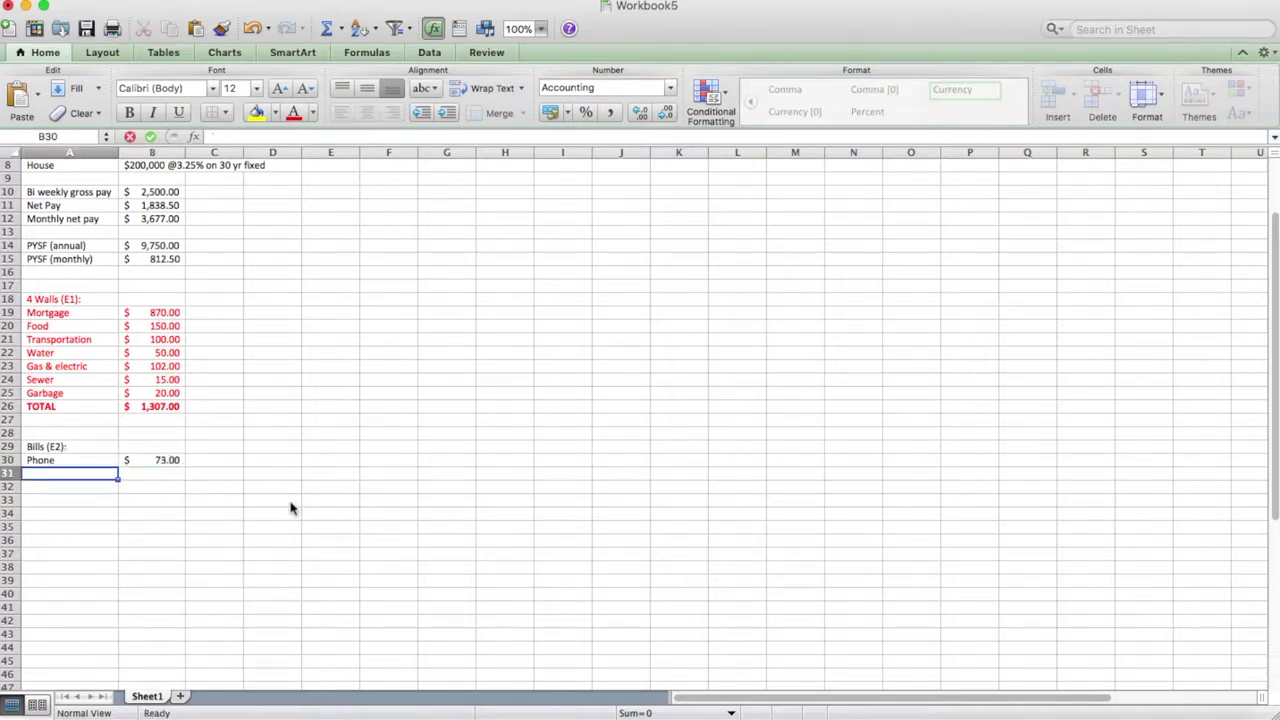
# - Add a Cable bill of 50 in row 31 and a Blow/Entertainment expense of 30 in row 32
pyautogui.write('Cabl')
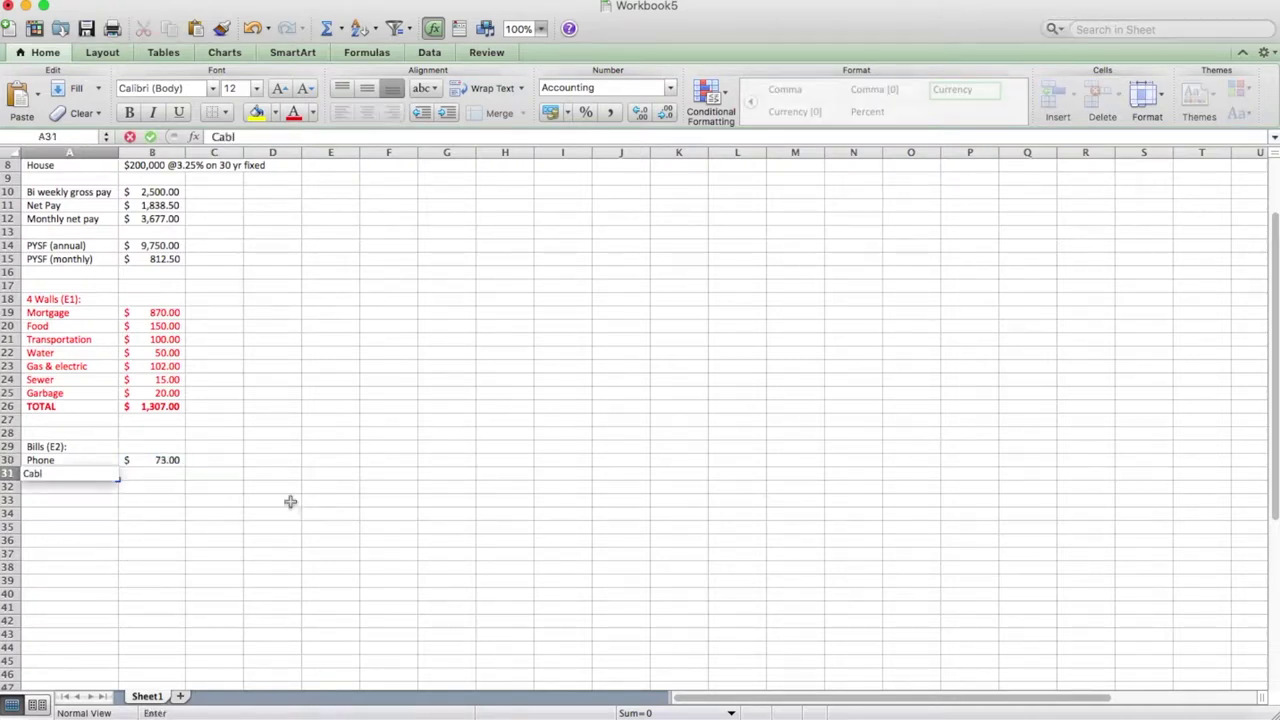
pyautogui.write('e')
pyautogui.press('Tab')
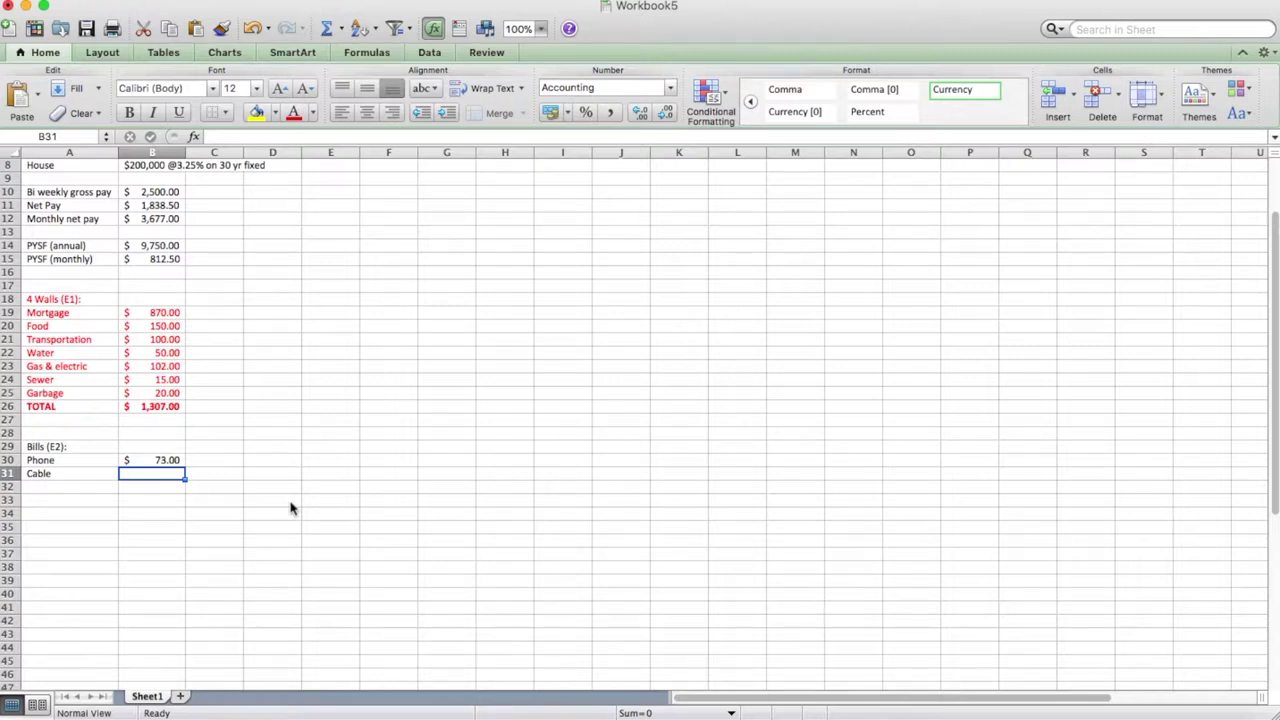
pyautogui.write('50')
pyautogui.press('Return')
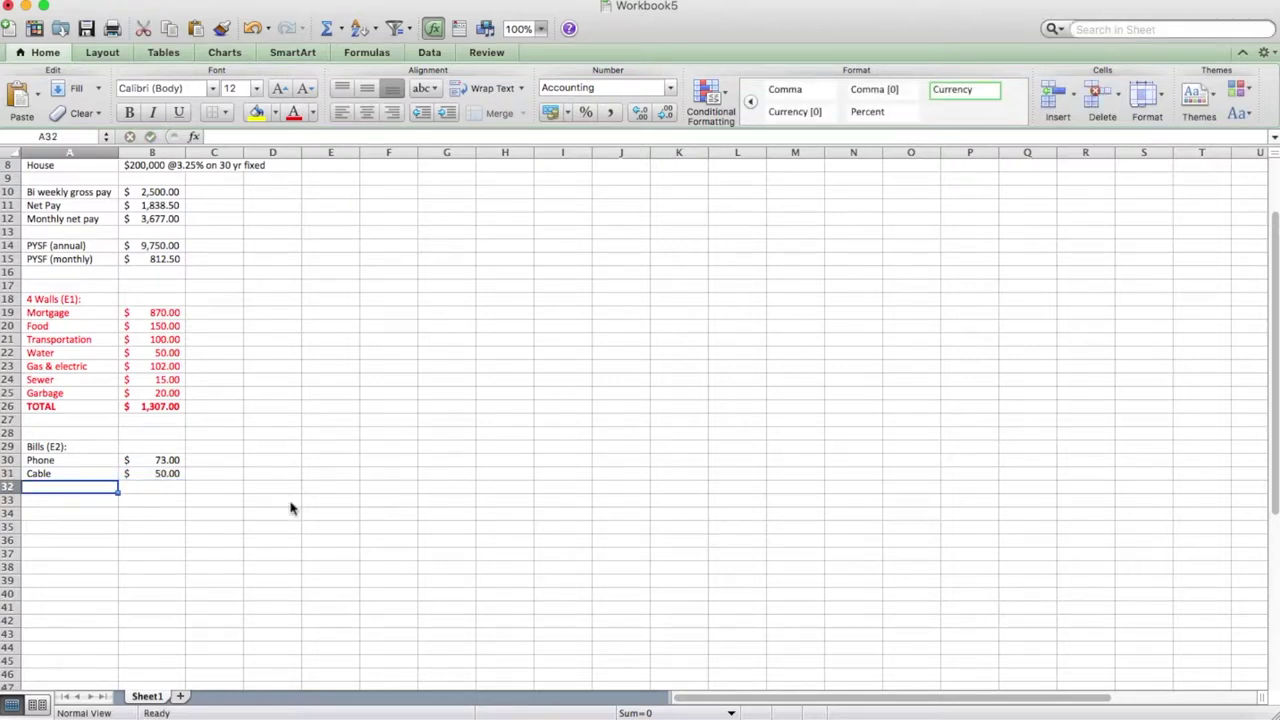
pyautogui.write('Blow/Entert')
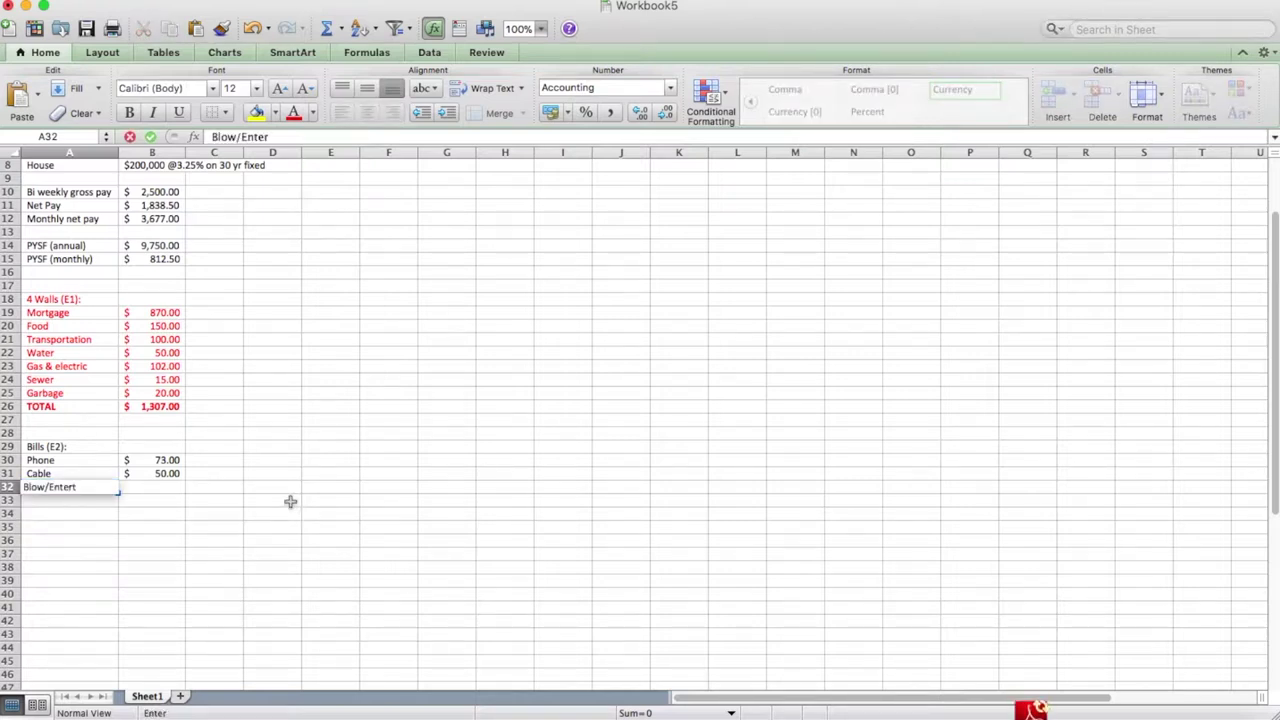
pyautogui.write('ainment')
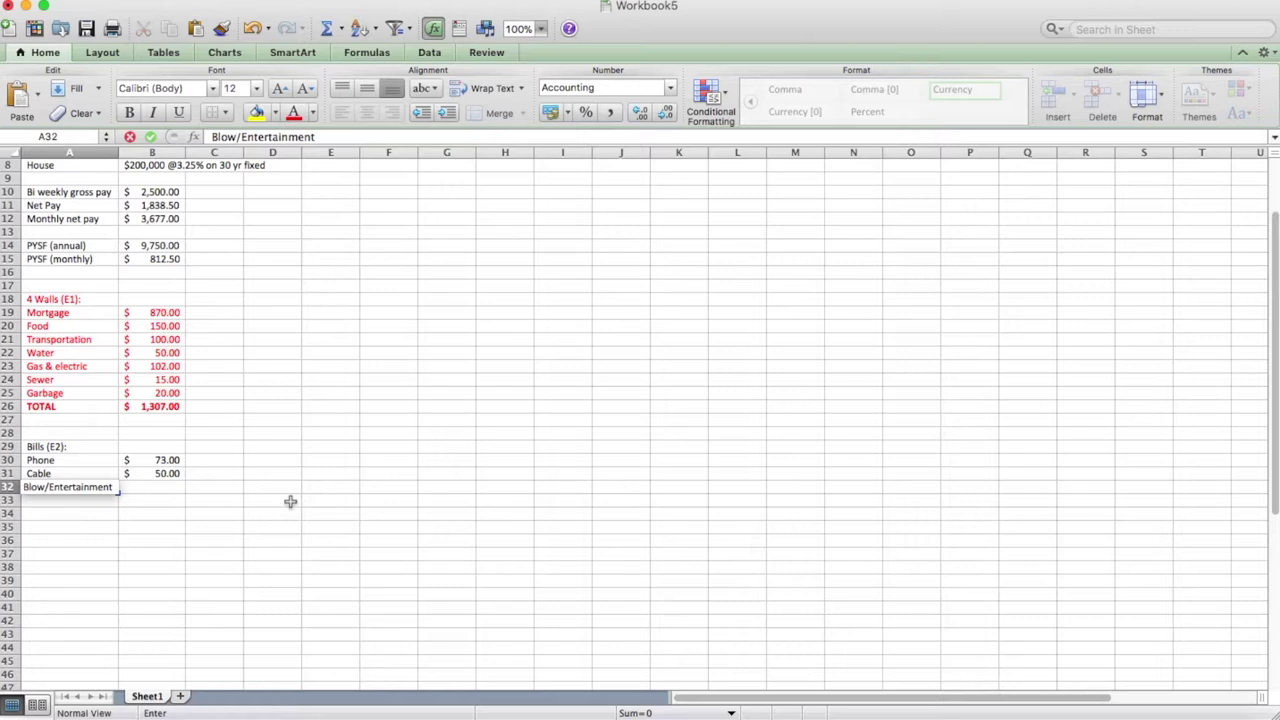
pyautogui.press('Tab')
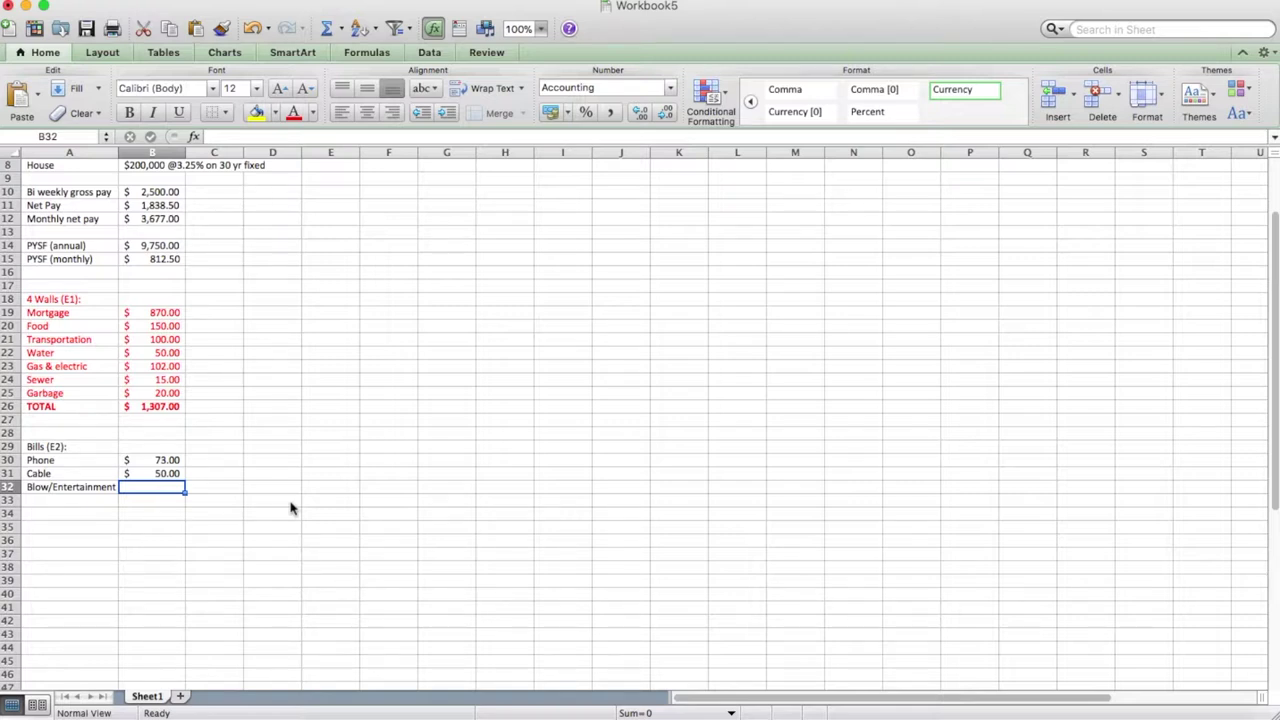
pyautogui.write('30')
pyautogui.press('Return')
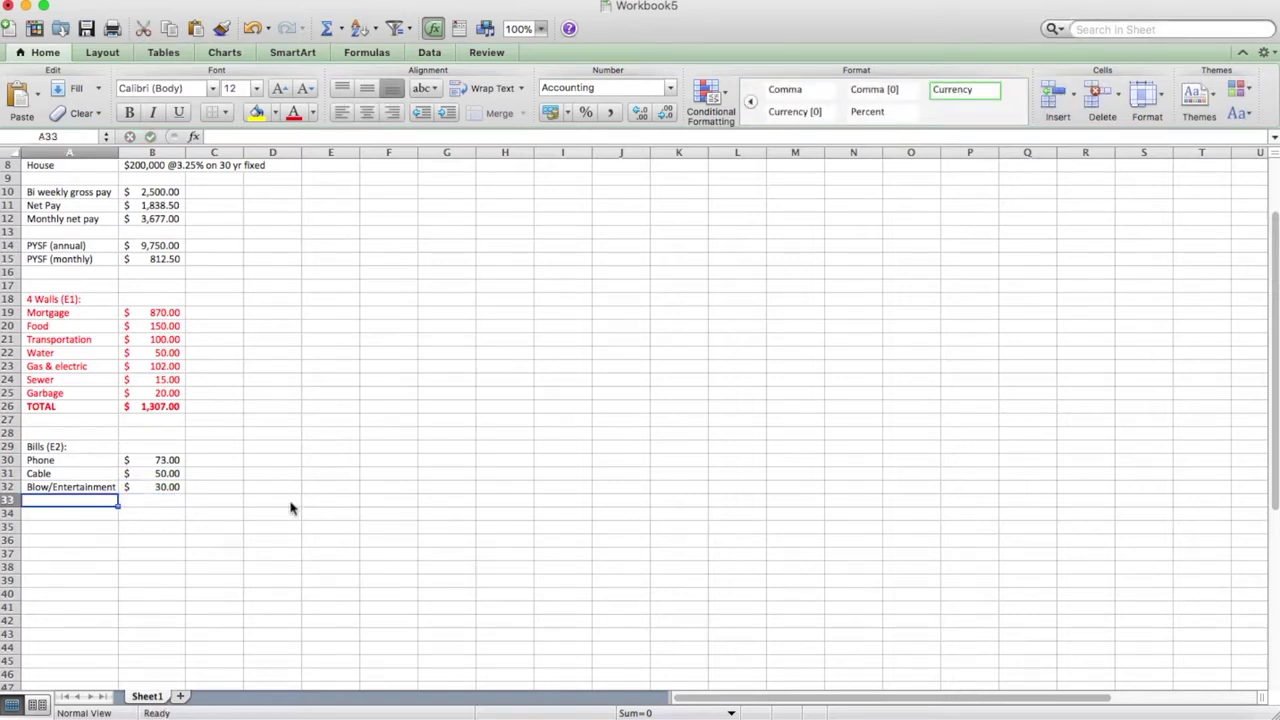
# - Add a Household expense of 30 in row 33 of the Bills section
pyautogui.write('Household')
pyautogui.press('Tab')
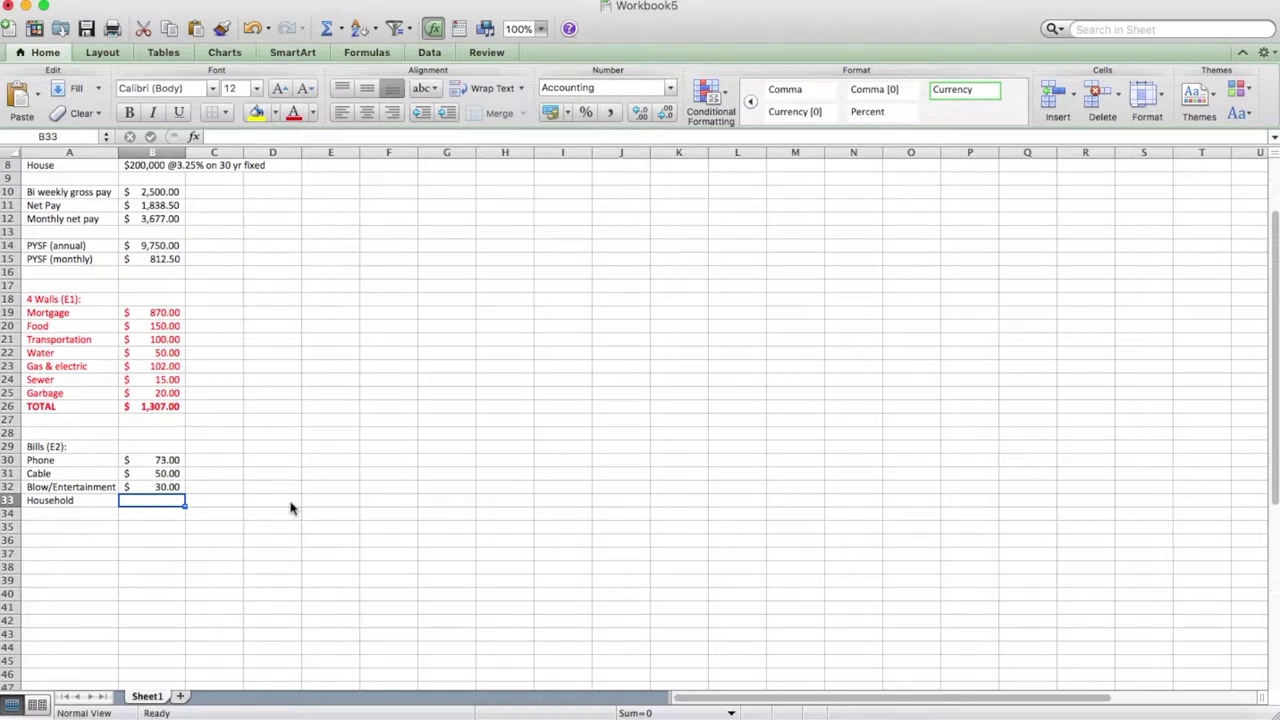
pyautogui.write('30')
pyautogui.press('Return')
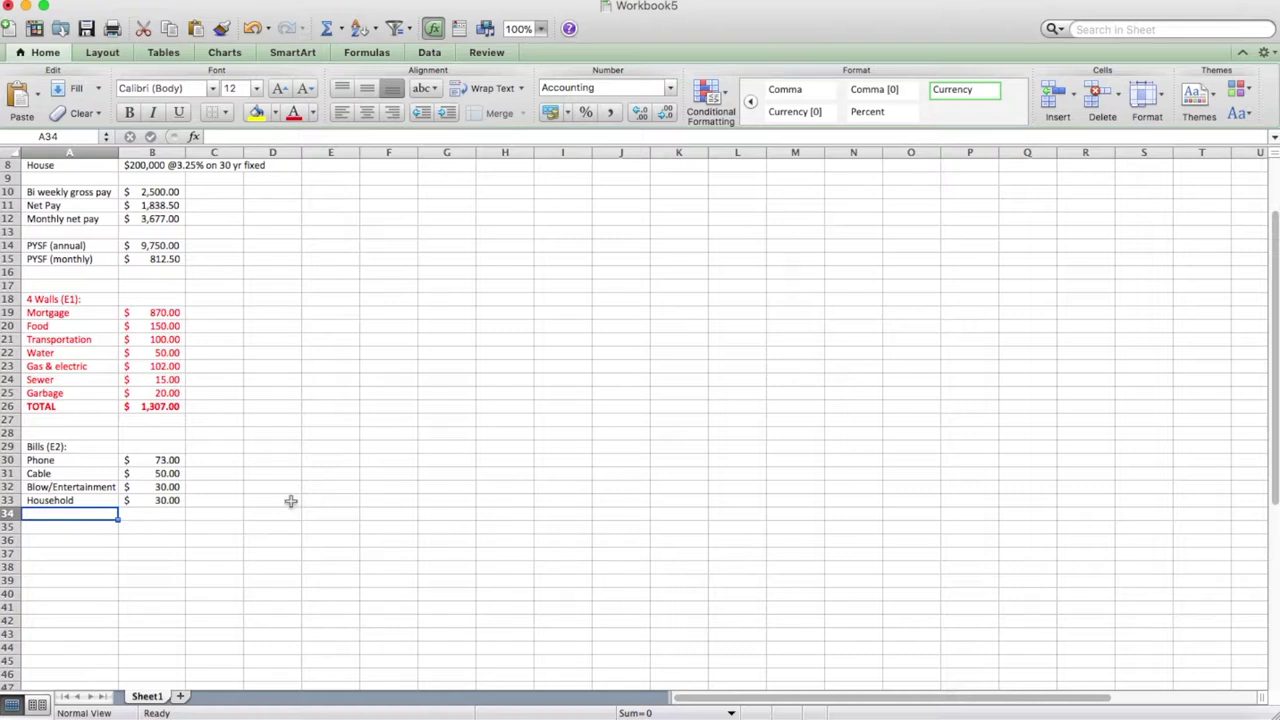
# - Check the income in B1, and add a Health Ins. expense of 400 in row 34
pyautogui.scroll(3, 290, 505)
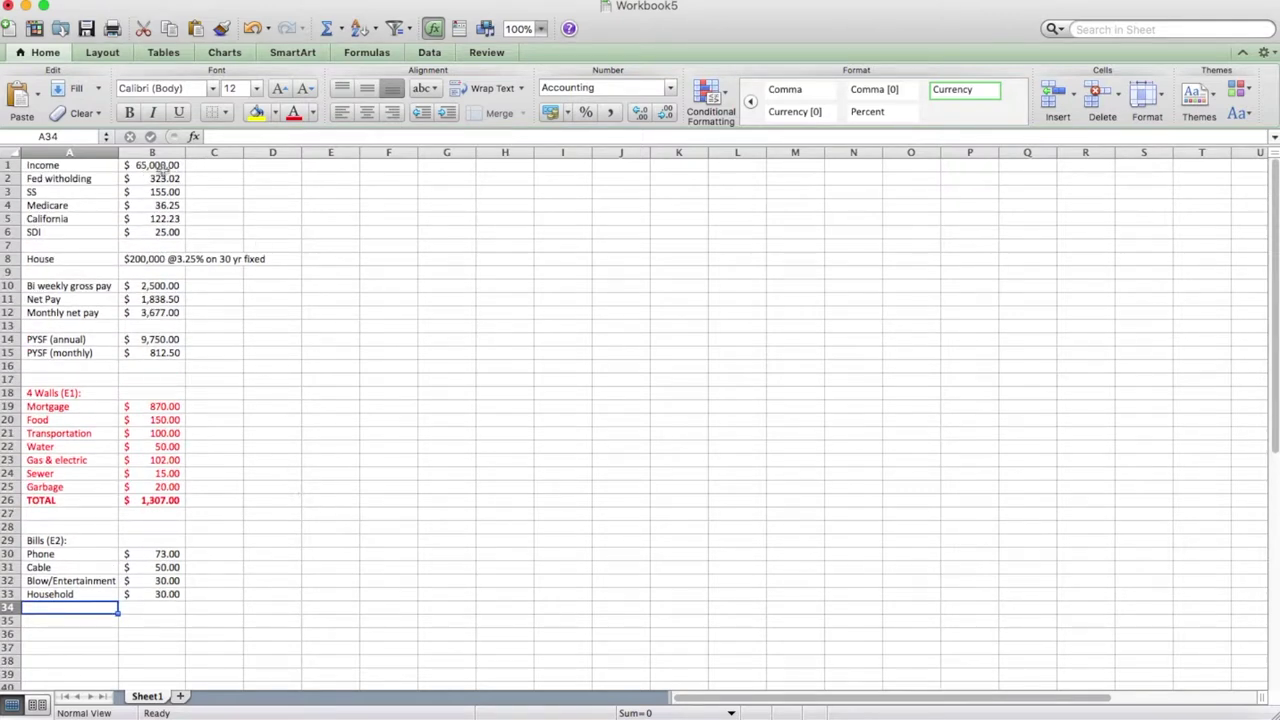
pyautogui.click(160, 166)
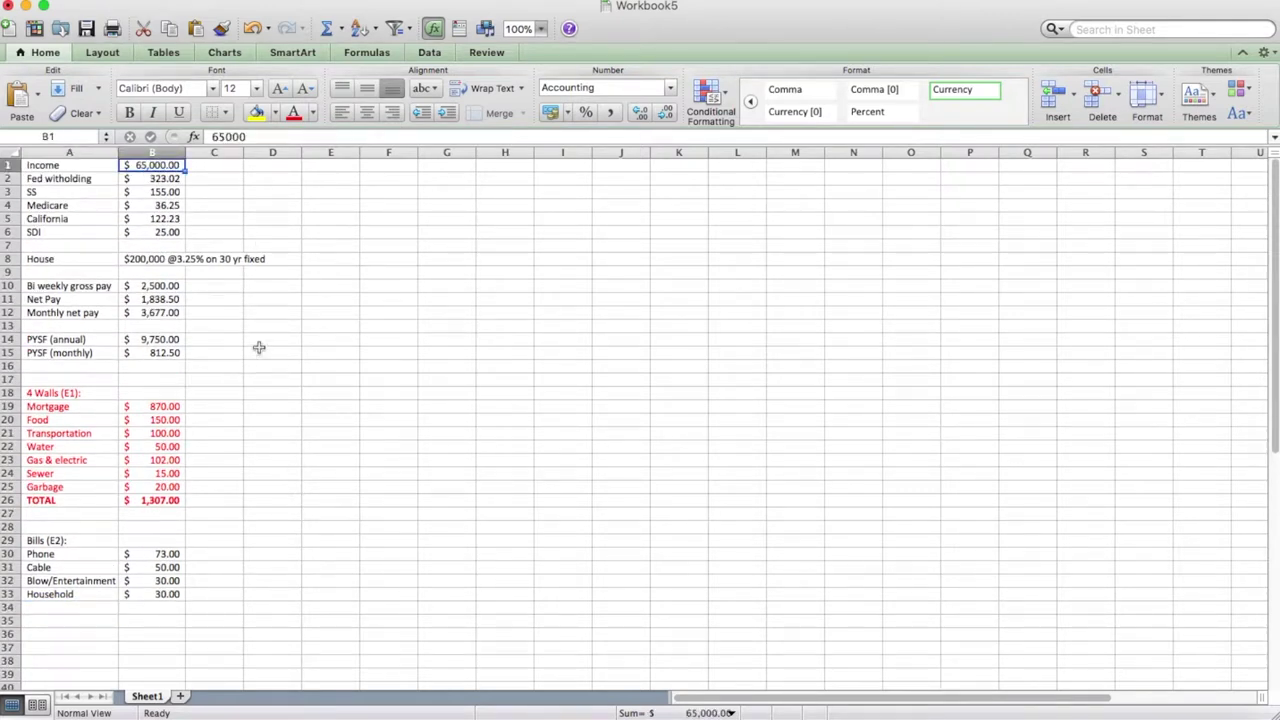
pyautogui.scroll(-3, 258, 349)
pyautogui.click(75, 531)
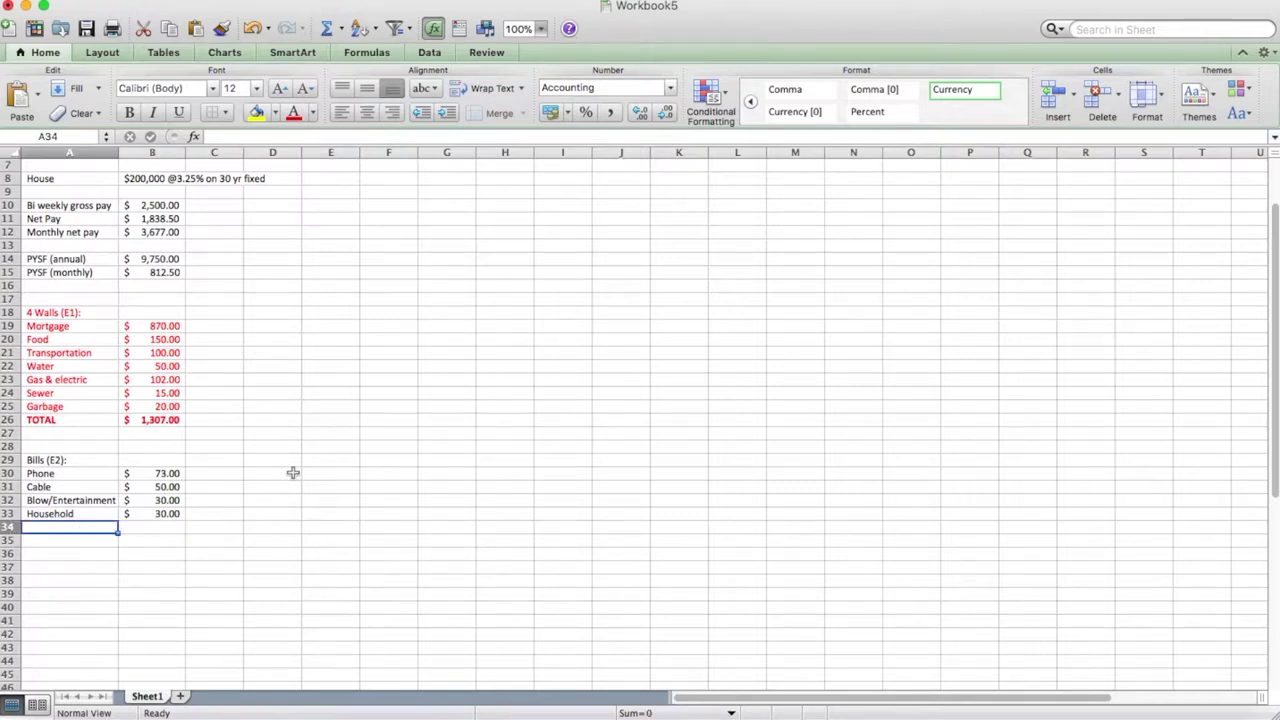
pyautogui.write('Health I')
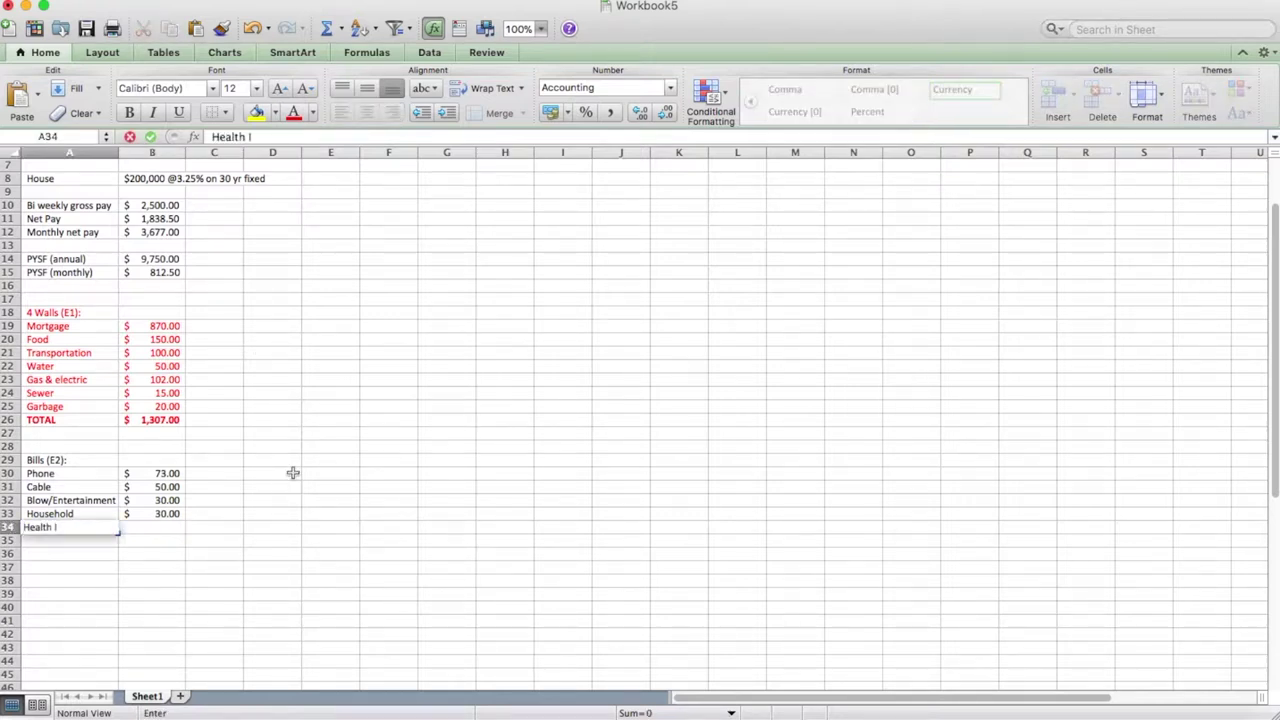
pyautogui.write('ns.')
pyautogui.press('Tab')
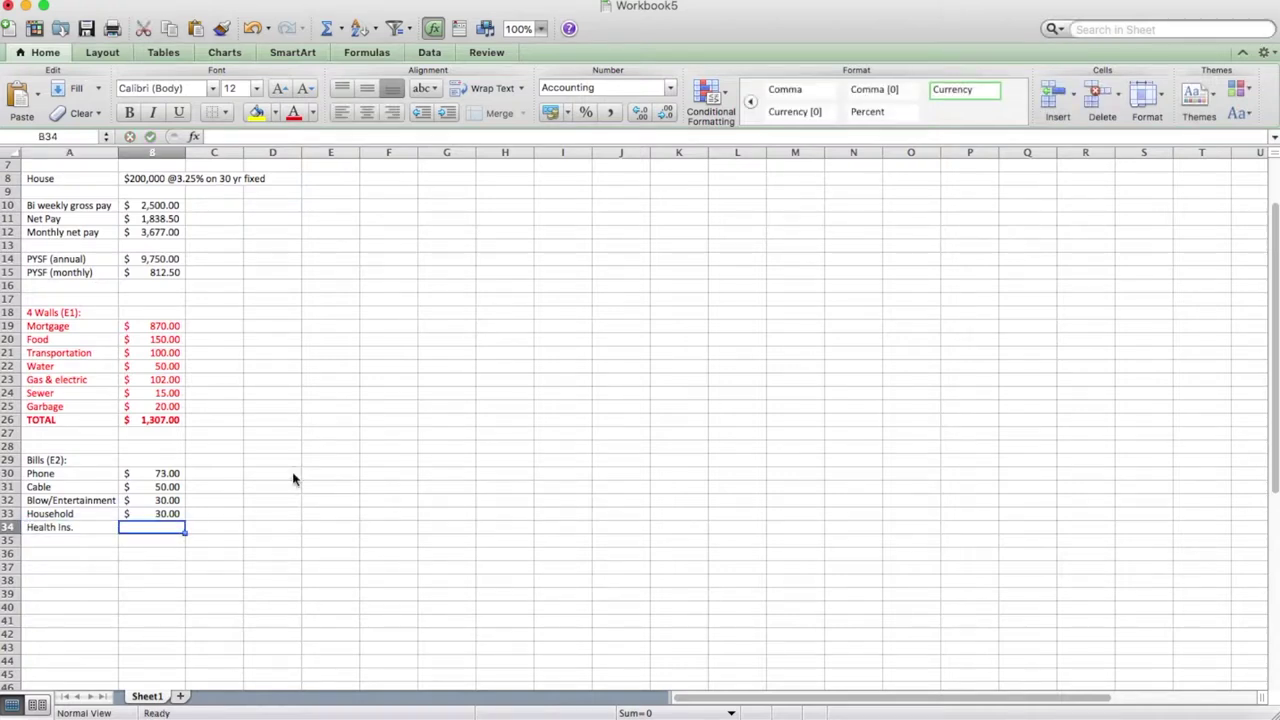
pyautogui.write('400')
pyautogui.press('Return')
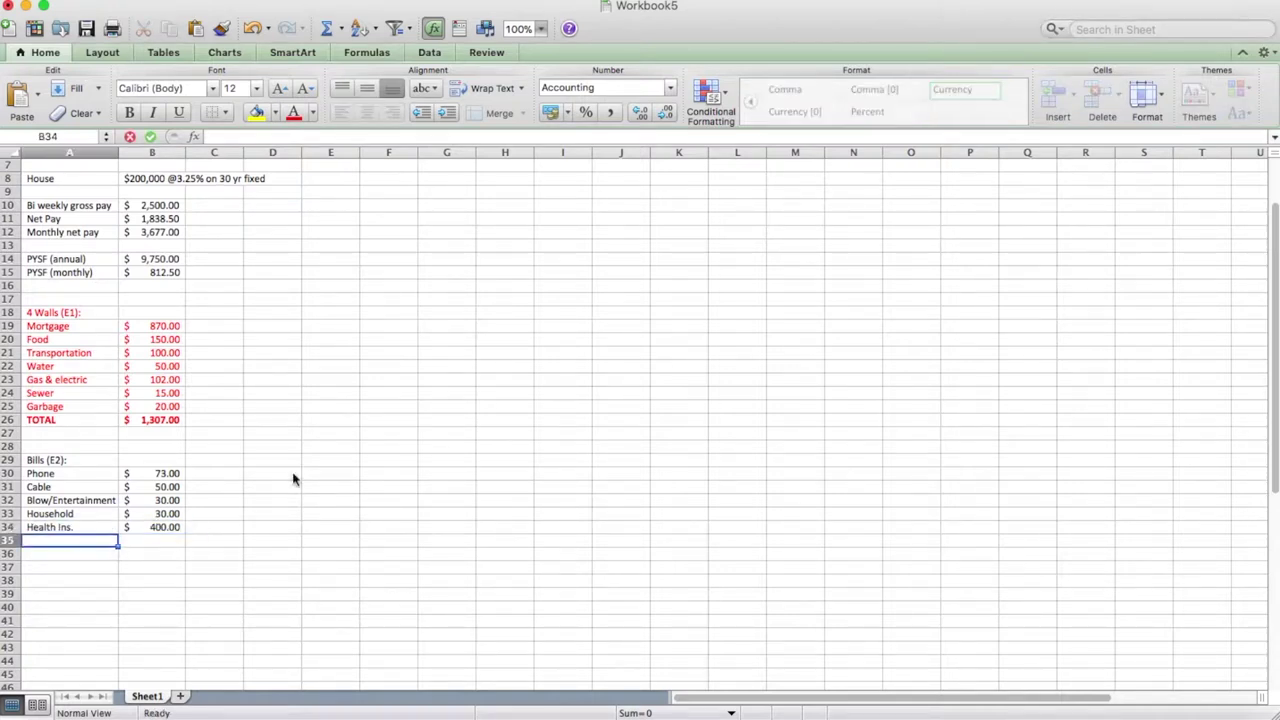
# - Add a Disability Ins. expense of 108 in row 35 of the Bills section
pyautogui.write('Disabili')
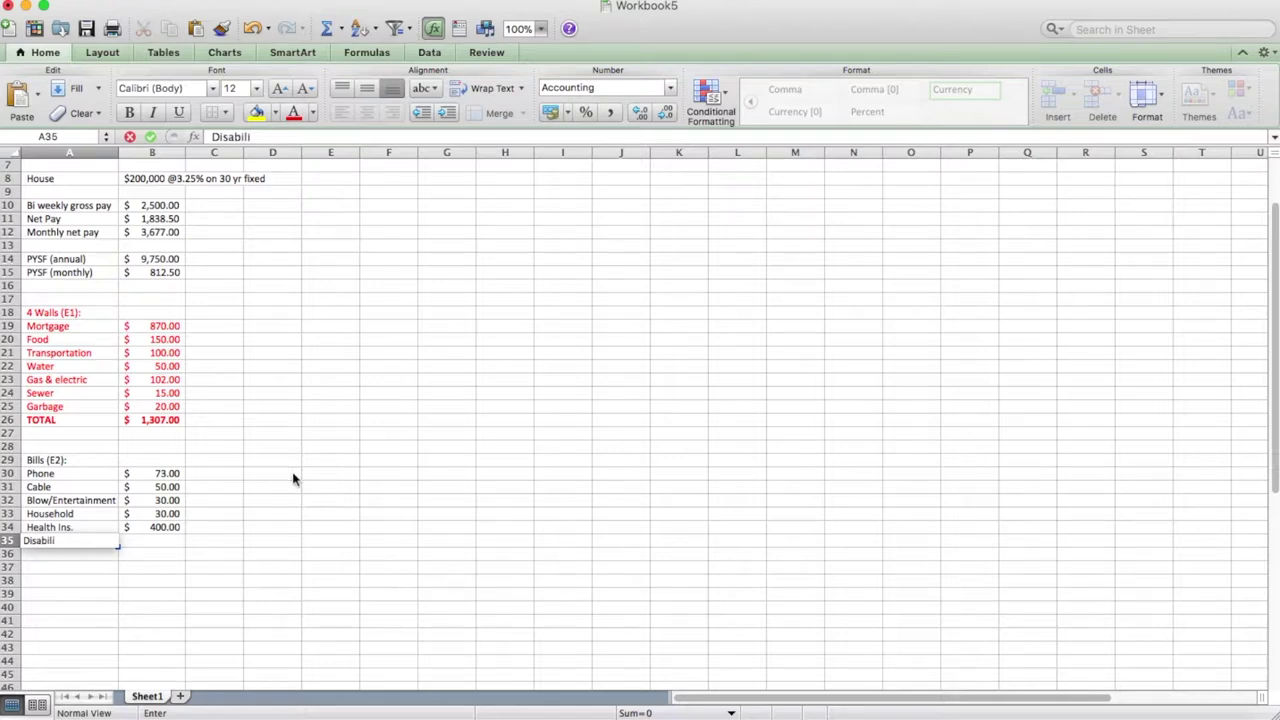
pyautogui.write('ty Ins.')
pyautogui.press('Tab')
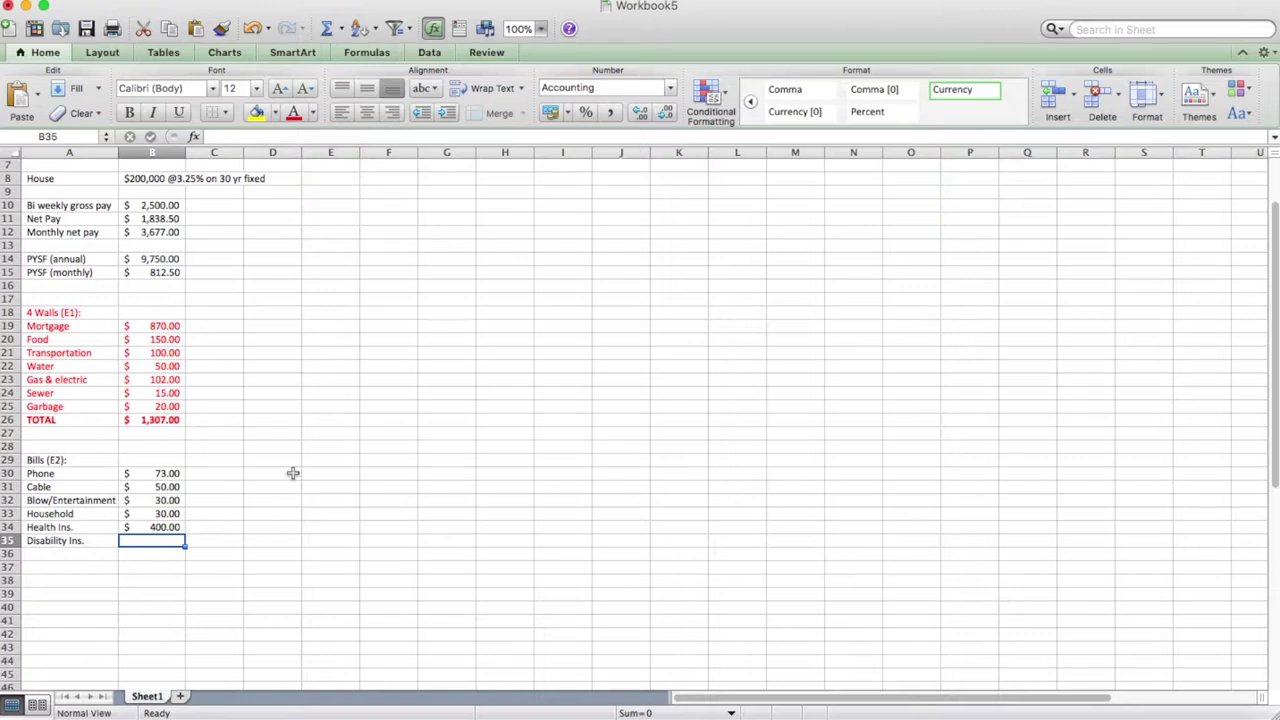
pyautogui.write('108')
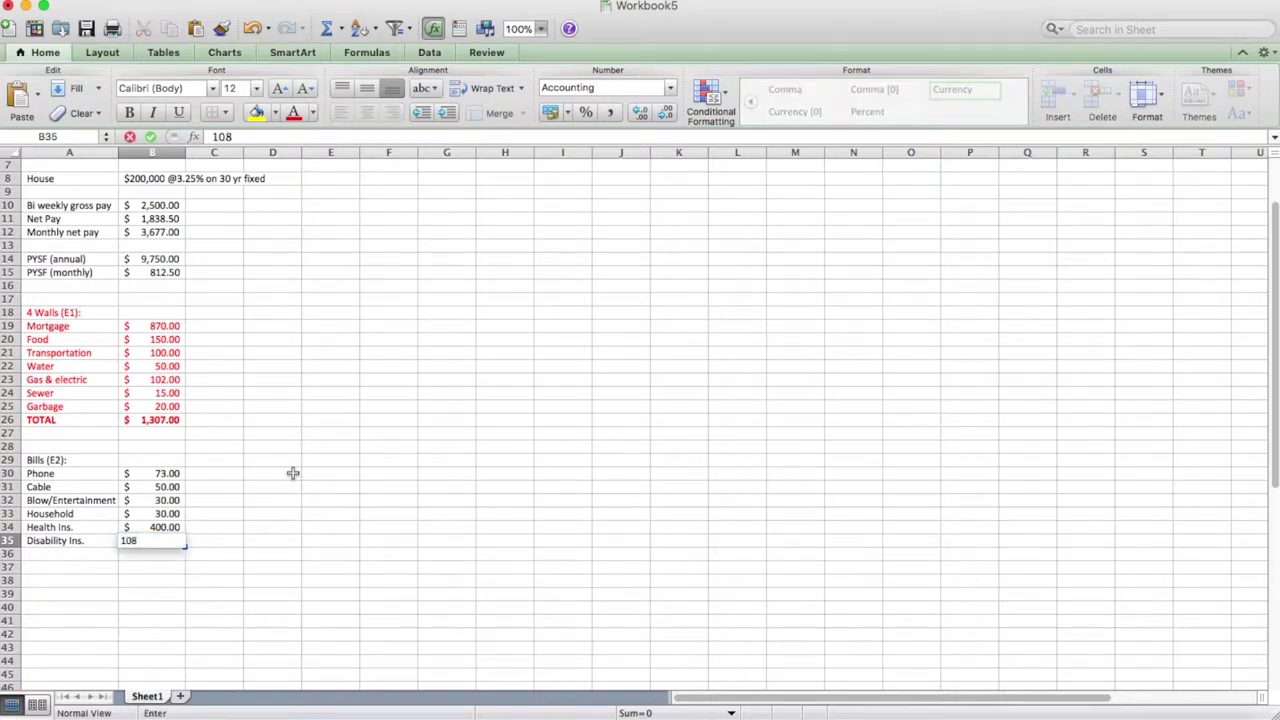
pyautogui.press('Return')
pyautogui.press('Left')
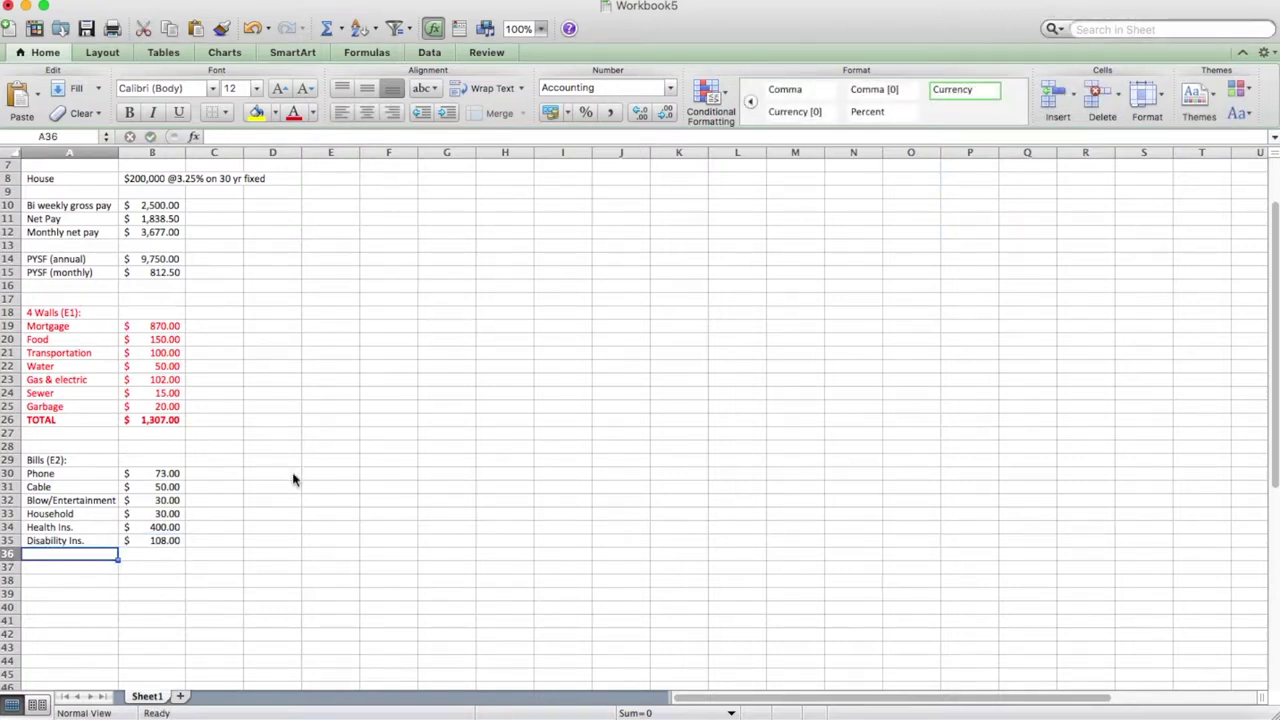
# - Add a TOTAL row in row 36 that sums the Bills amounts with =SUM(B30:B35)
pyautogui.write('TOTAL')
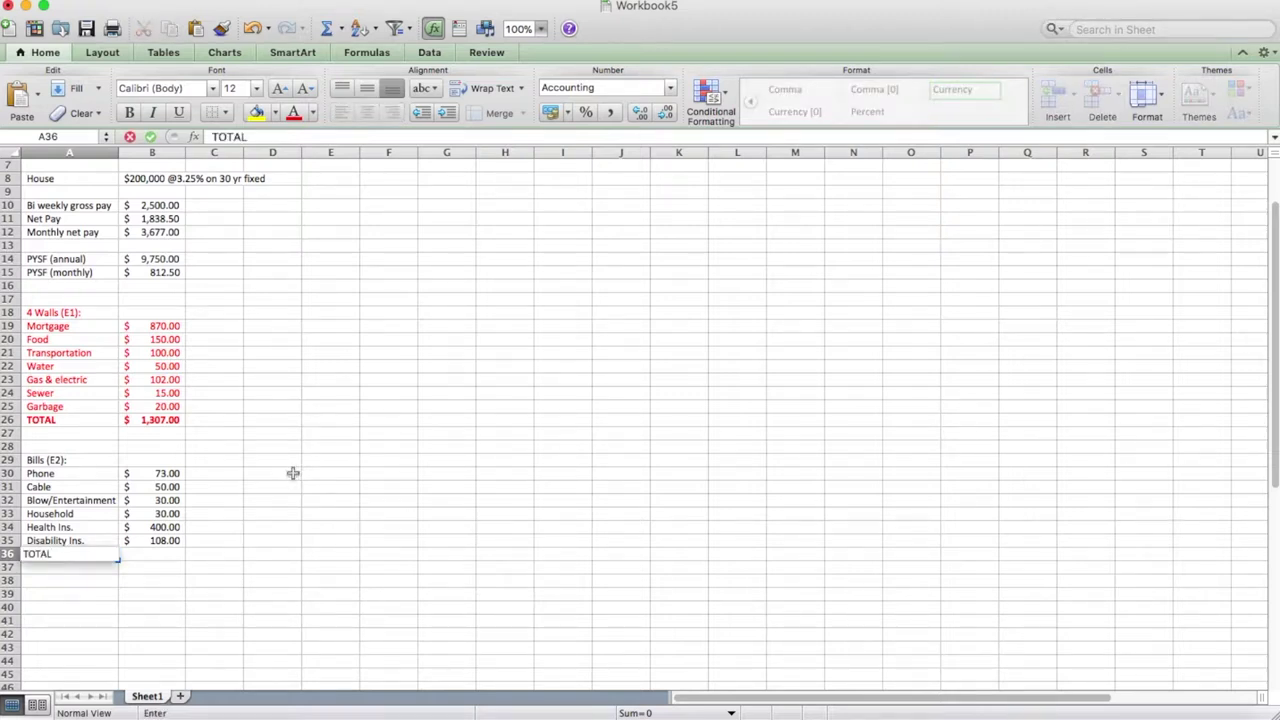
pyautogui.press('Tab')
pyautogui.write('=sum(')
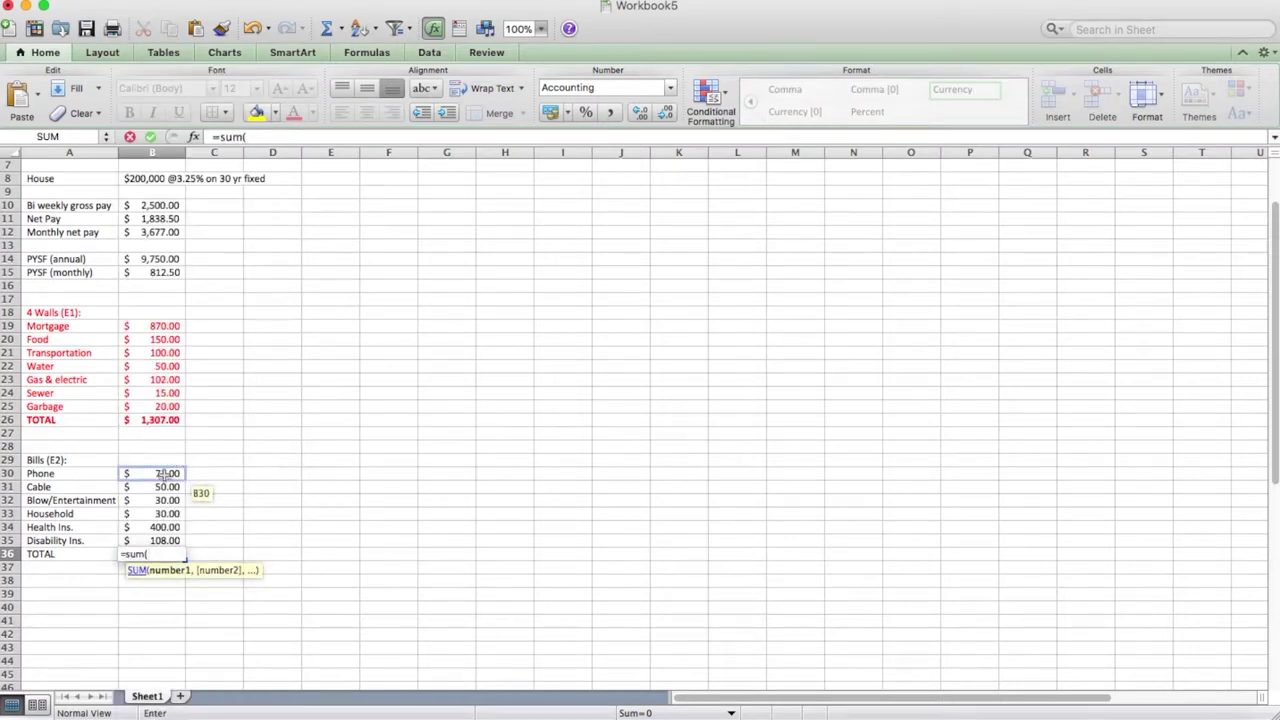
pyautogui.moveTo(150, 474); pyautogui.dragTo(163, 541)
pyautogui.write(')')
pyautogui.press('Return')
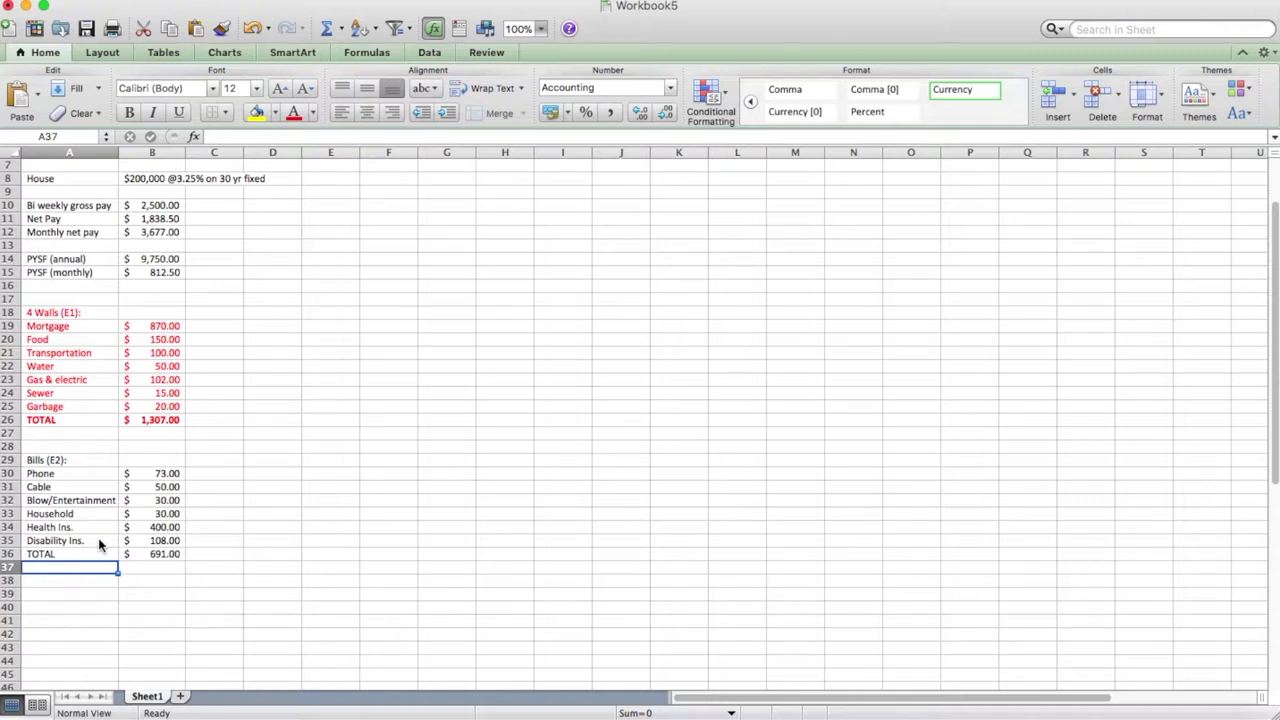
# - Color the text of the whole Bills block A29:B36 blue and make its TOTAL row bold
pyautogui.moveTo(161, 553); pyautogui.dragTo(161, 553)
pyautogui.click(313, 112)
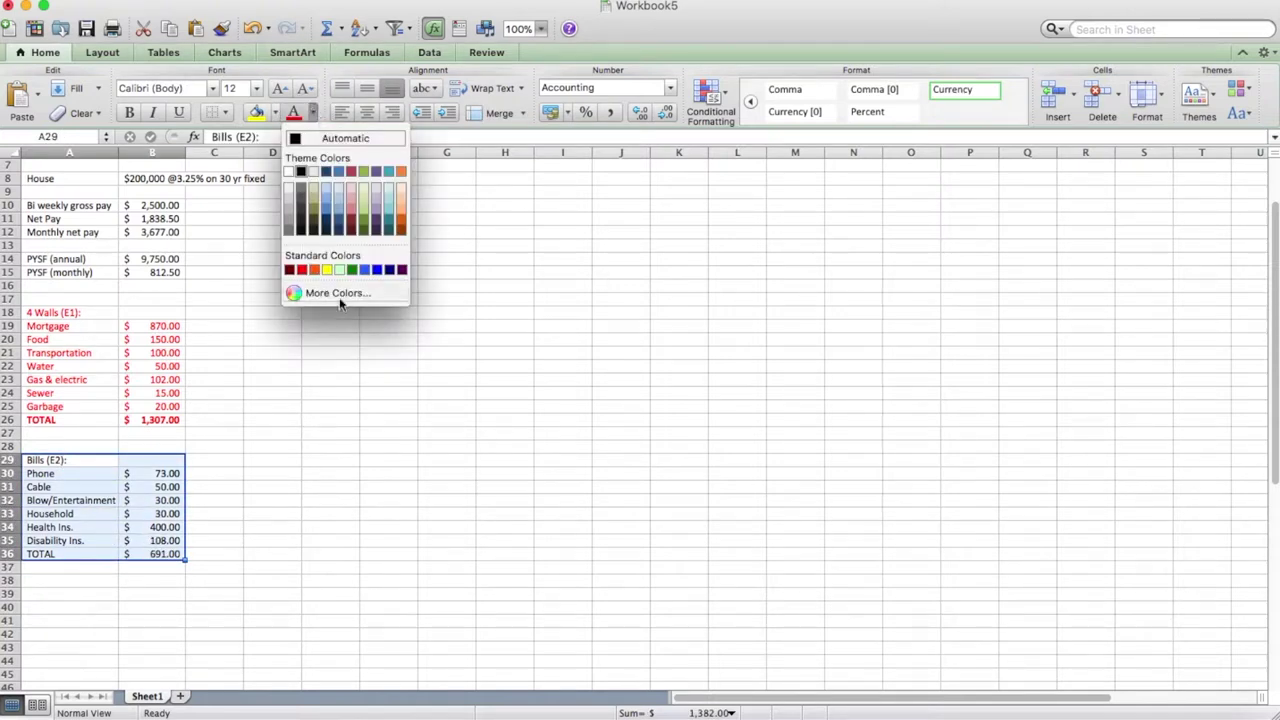
pyautogui.click(372, 272)
pyautogui.click(272, 460)
pyautogui.moveTo(80, 553); pyautogui.dragTo(160, 554)
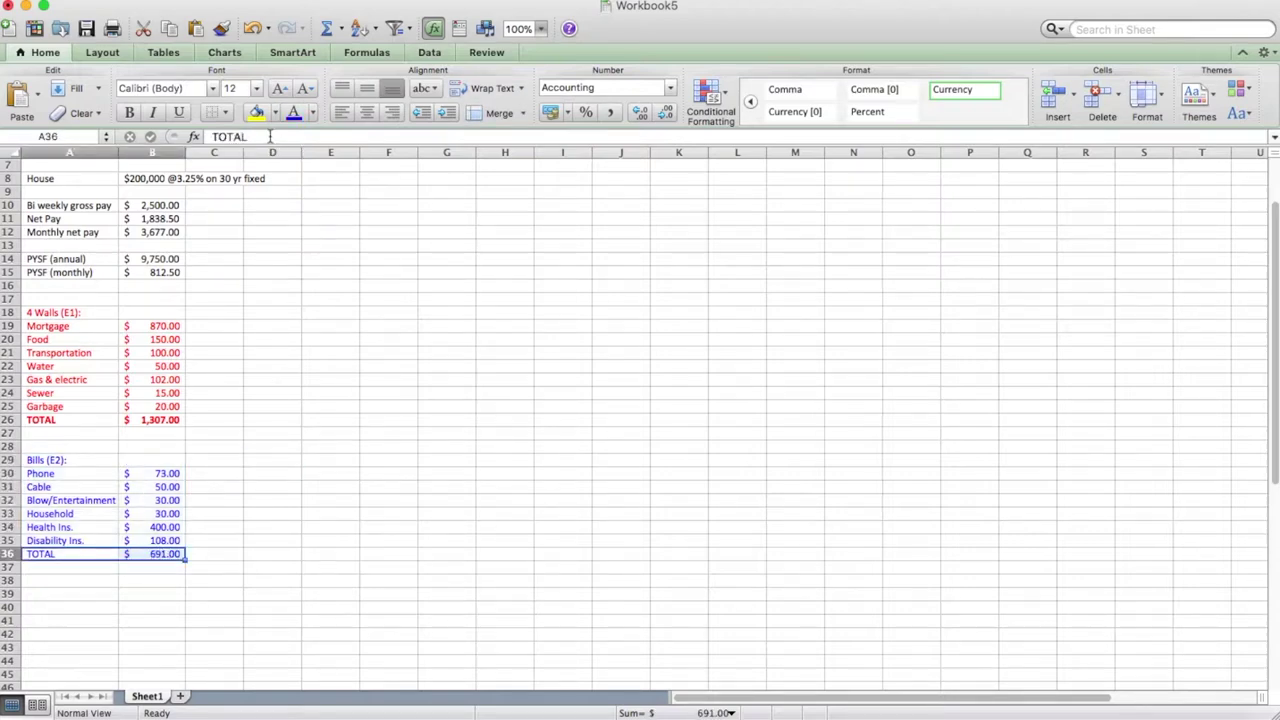
pyautogui.click(129, 112)
pyautogui.click(235, 515)
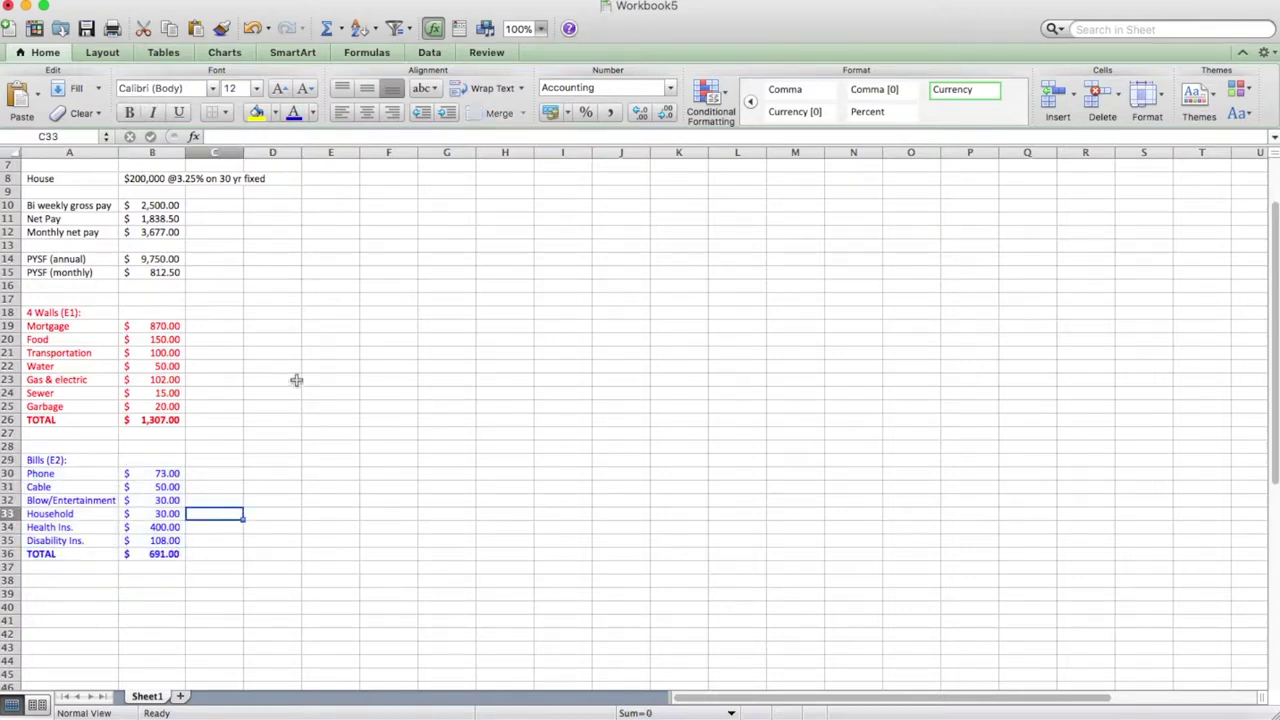
# - Add the heading "Sinking Funds (E3):" in cell A39 below the Bills section
pyautogui.scroll(-5, 297, 380)
pyautogui.scroll(-2, 296, 381)
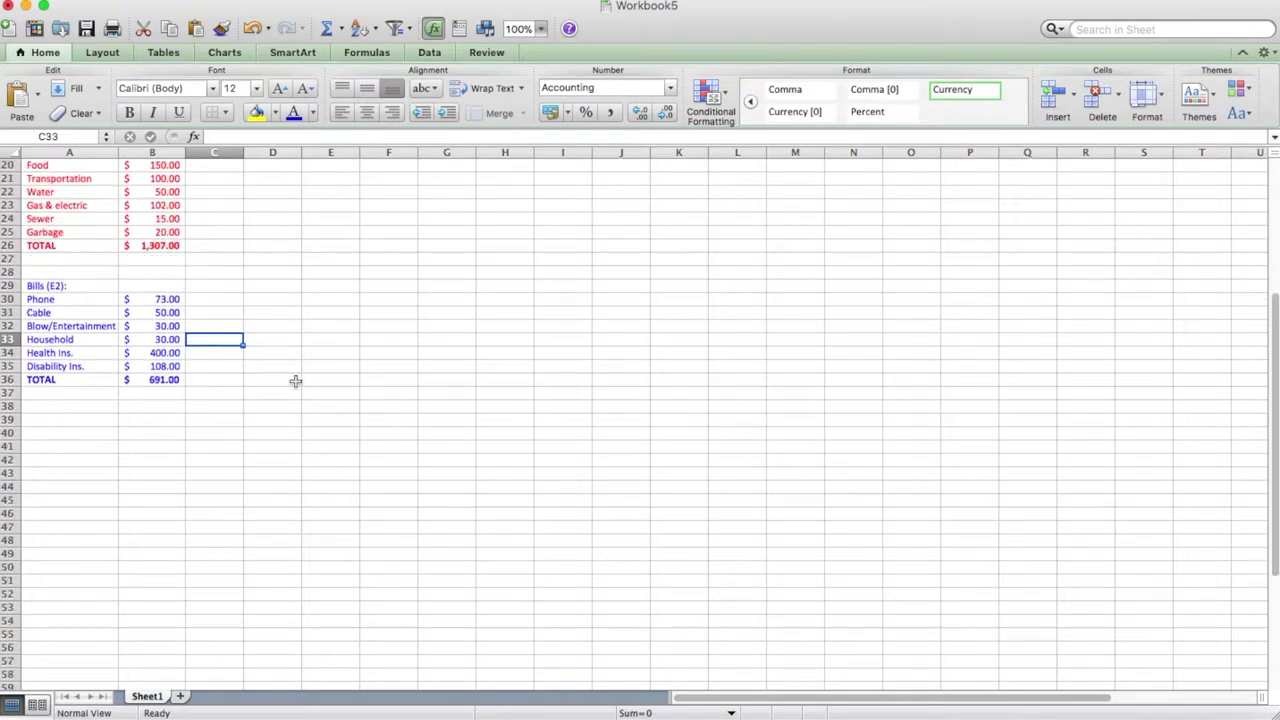
pyautogui.moveTo(86, 300); pyautogui.dragTo(142, 307)
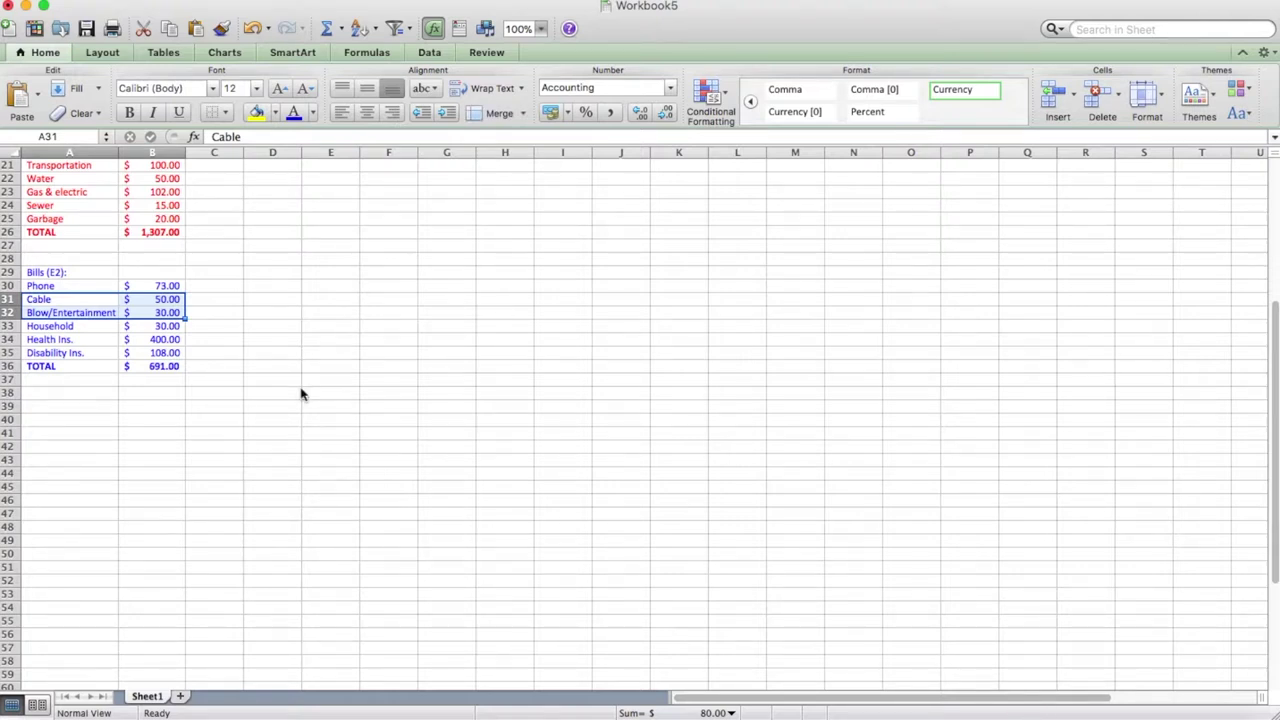
pyautogui.click(214, 313)
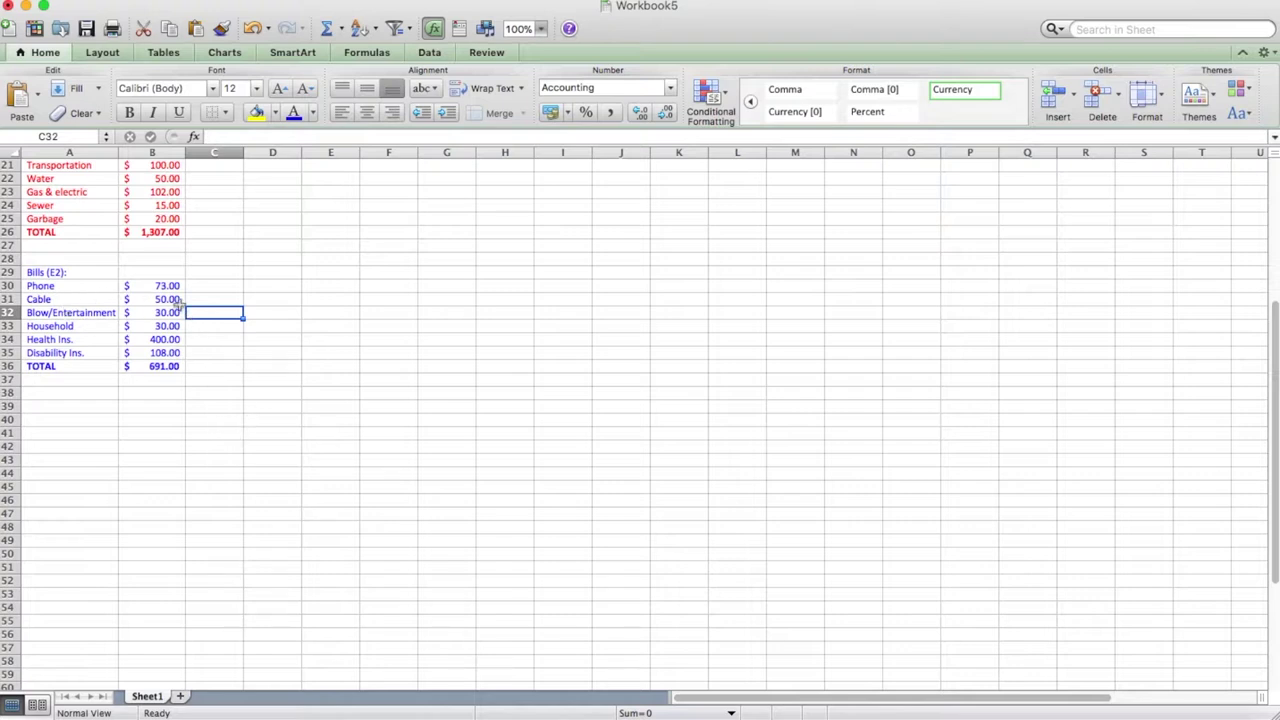
pyautogui.click(74, 405)
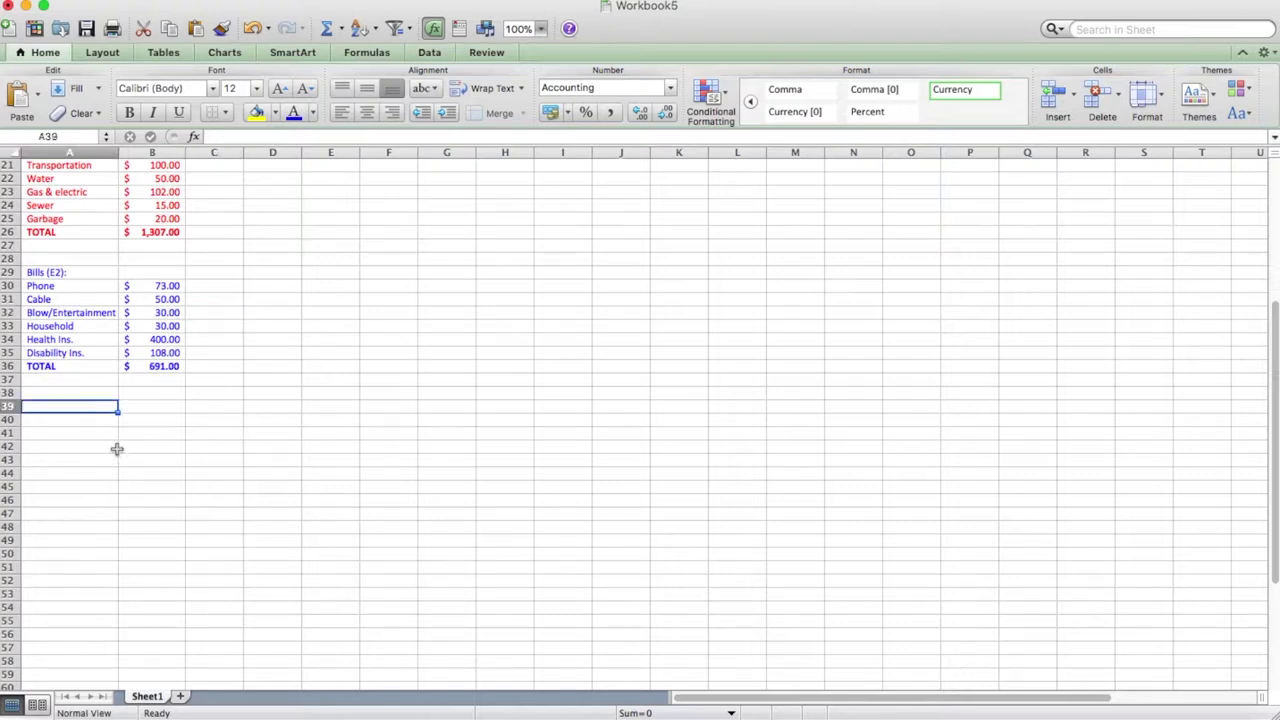
pyautogui.write('Sinki')
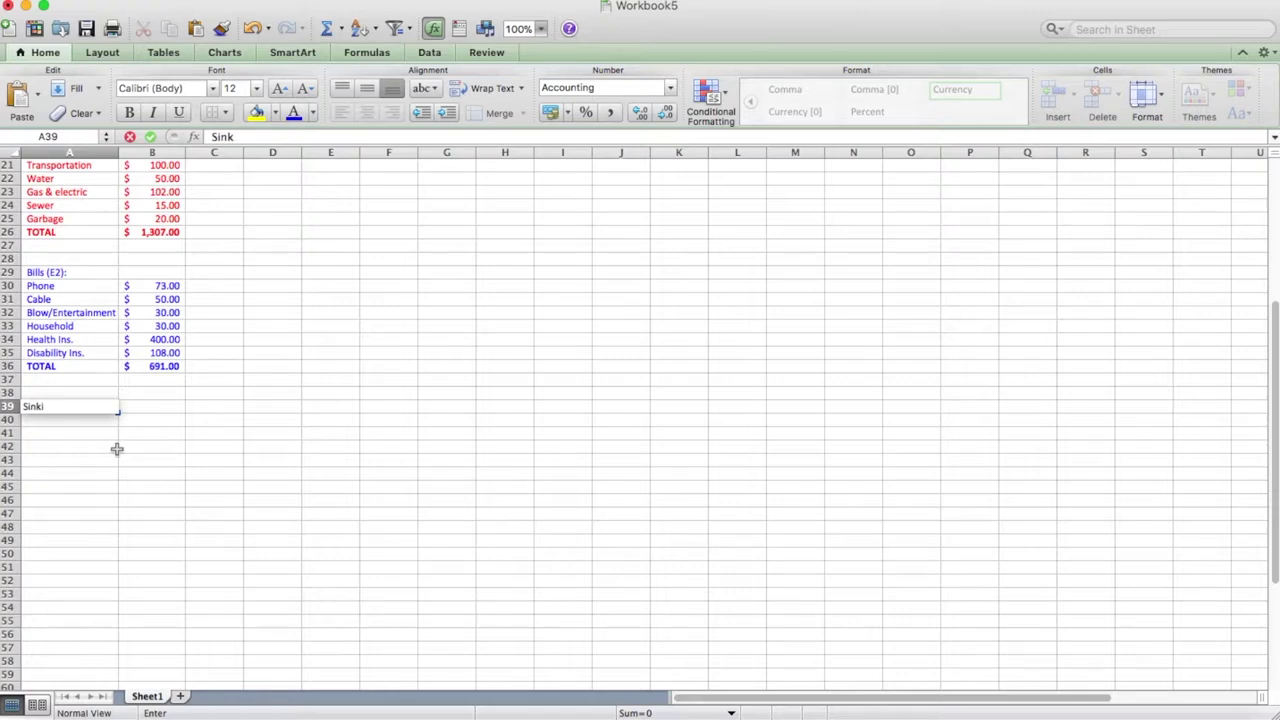
pyautogui.write('ng Funds (E3):')
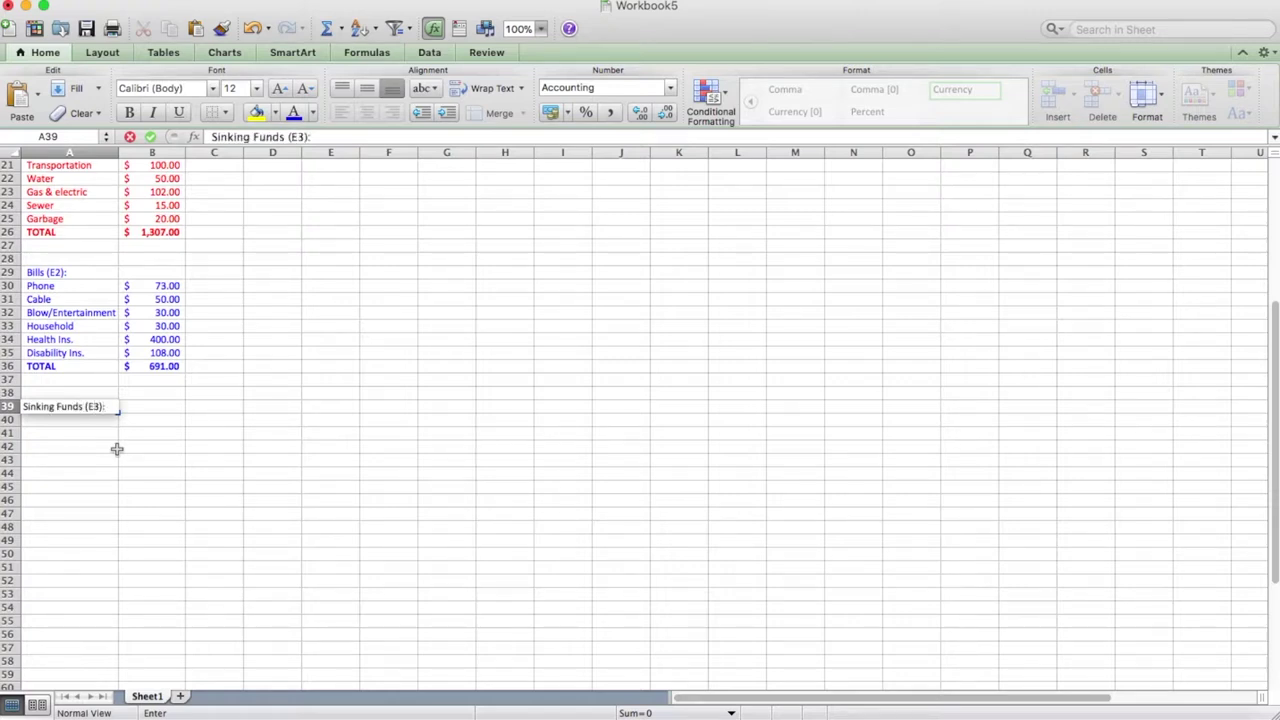
pyautogui.press('Return')
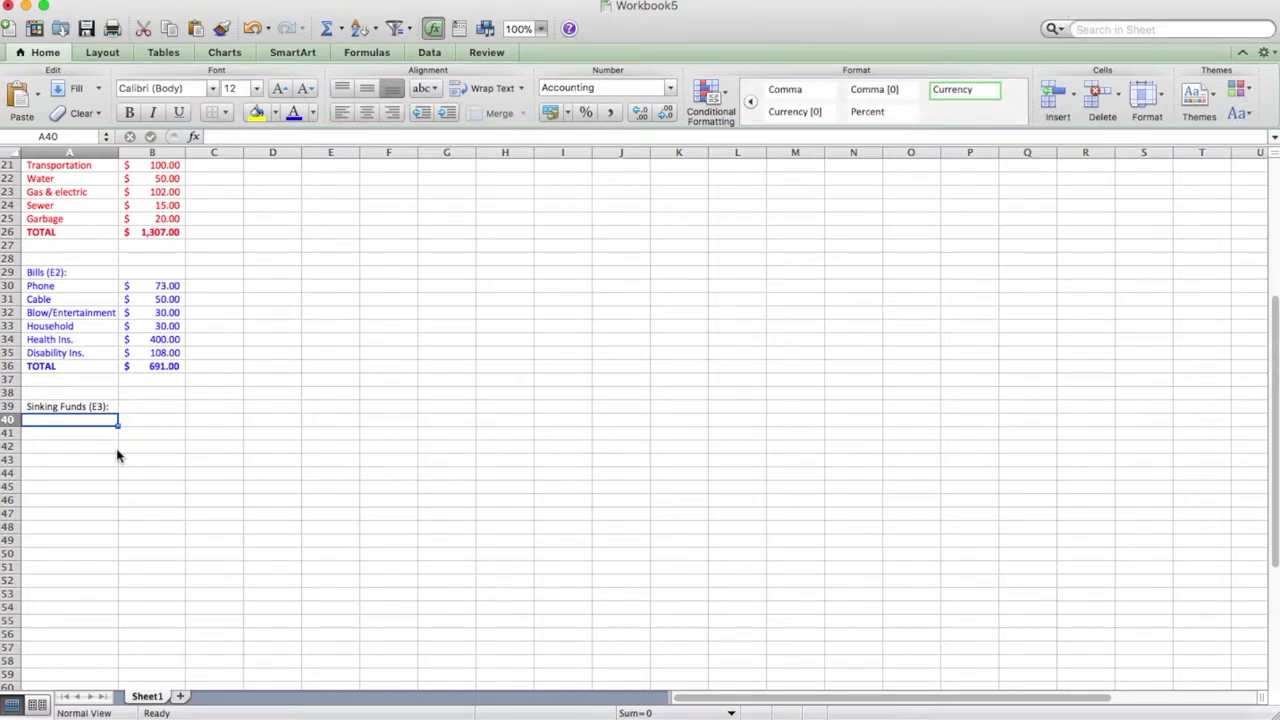
# - Add an AAA expense of 9 in row 40 under the Sinking Funds heading
pyautogui.write('AAA')
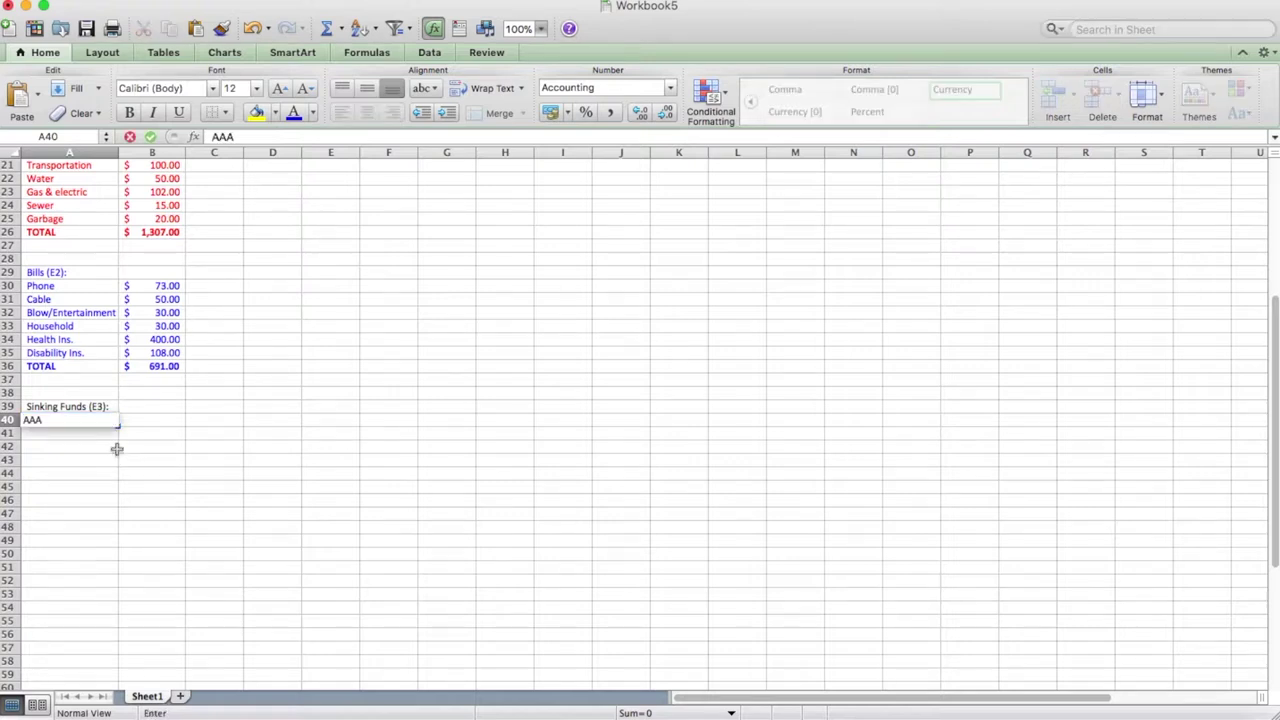
pyautogui.press('Tab')
pyautogui.write('9')
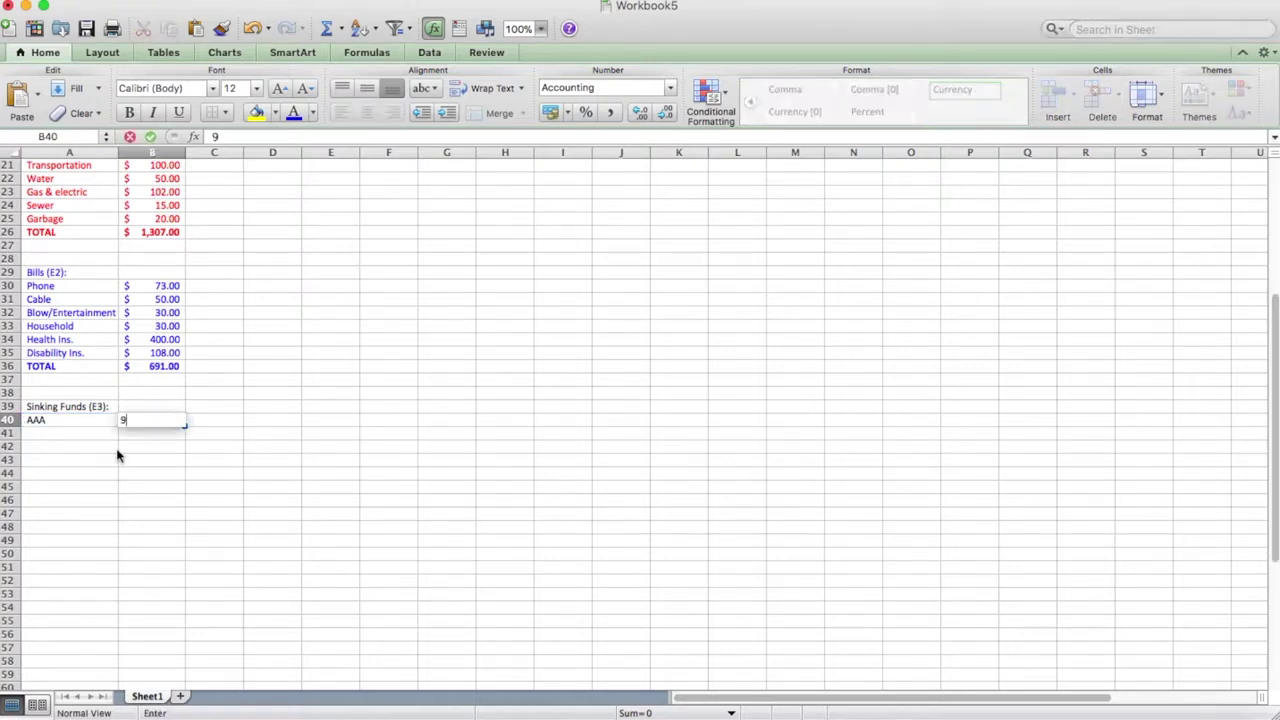
pyautogui.press('Return')
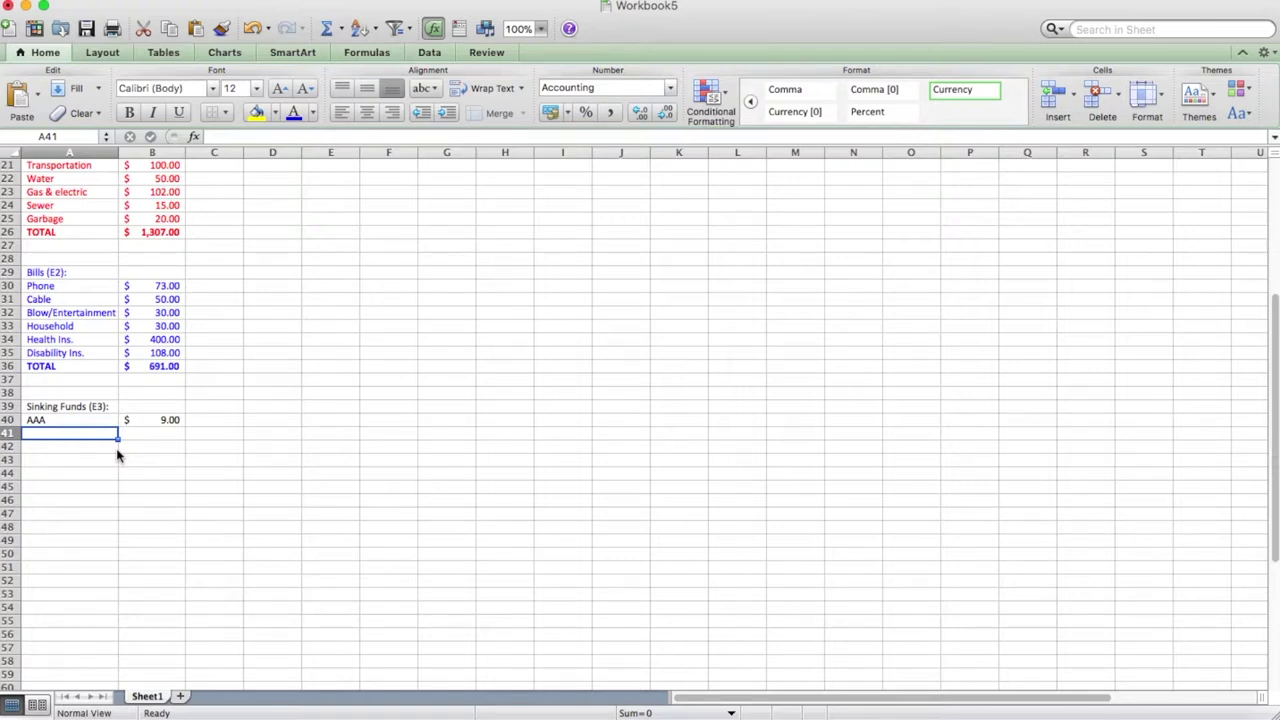
# - Add an H.O. Ins. expense of 67 in row 41 of the Sinking Funds section
pyautogui.write('H.O')
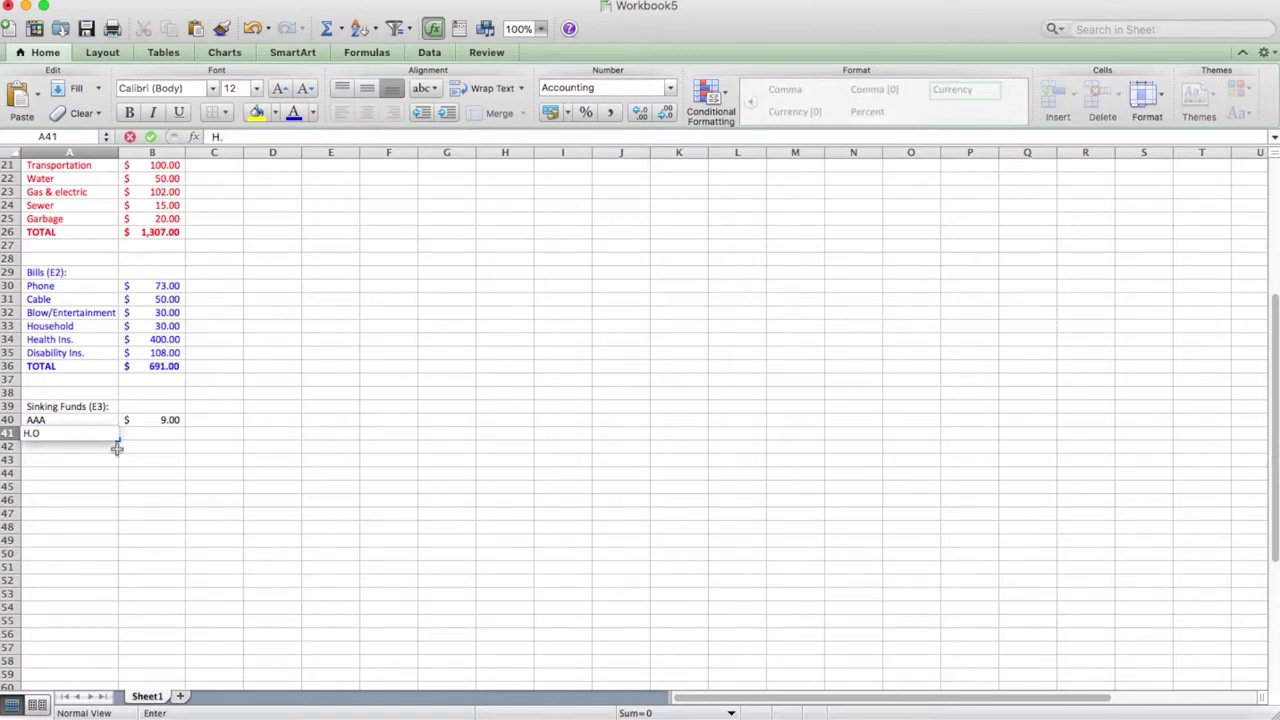
pyautogui.write('. Ins.')
pyautogui.press('Tab')
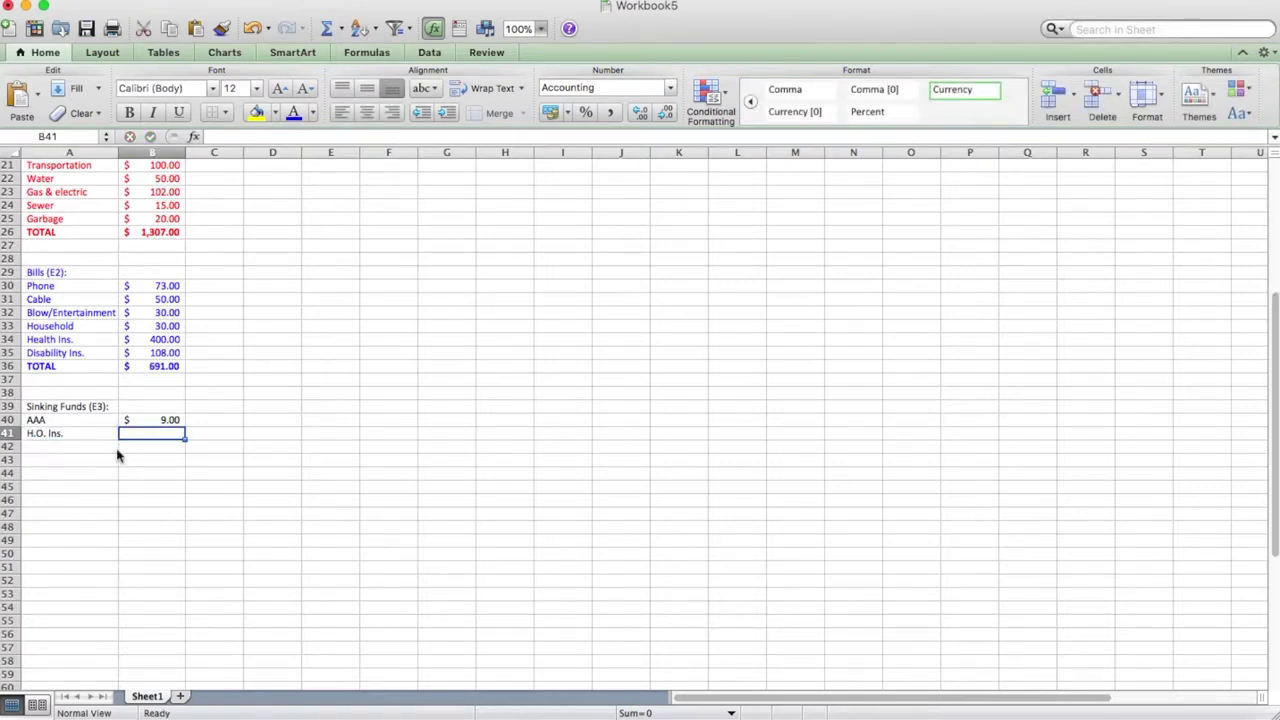
pyautogui.write('67')
pyautogui.press('Return')
pyautogui.click(117, 452)
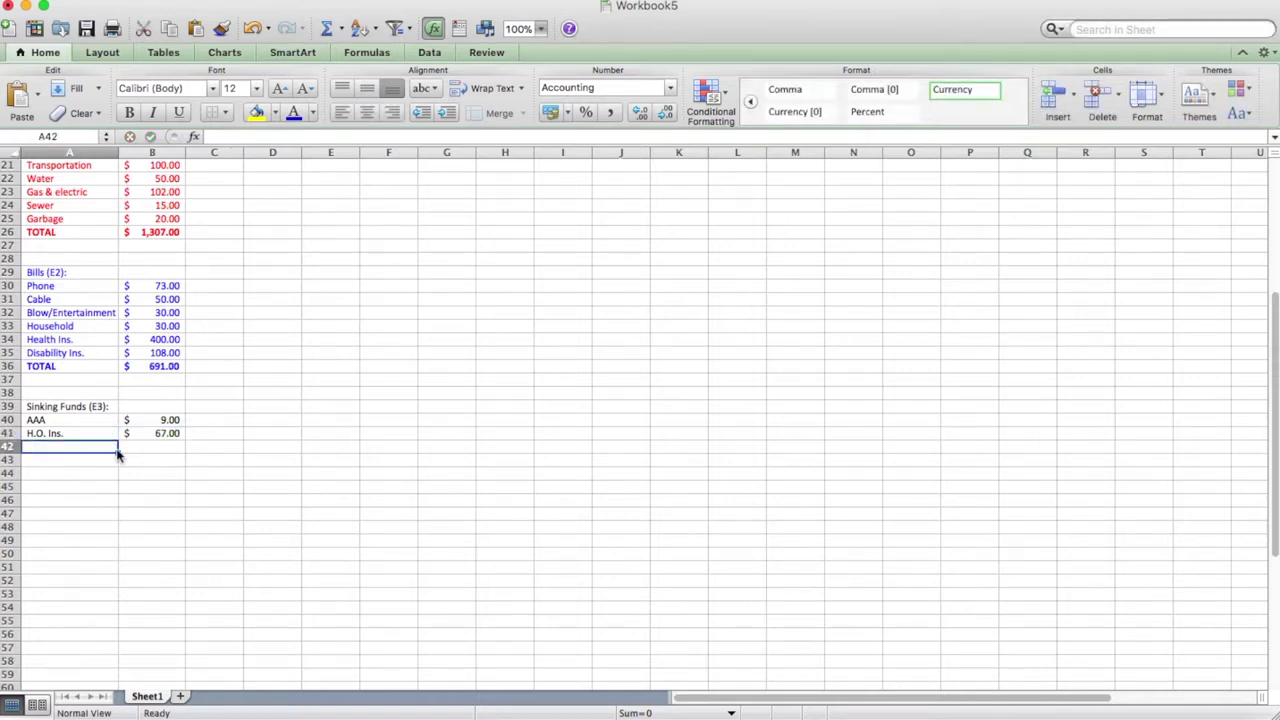
# - Add a Holiday expense of 20 in row 42 of the Sinking Funds section
pyautogui.write('Holiday')
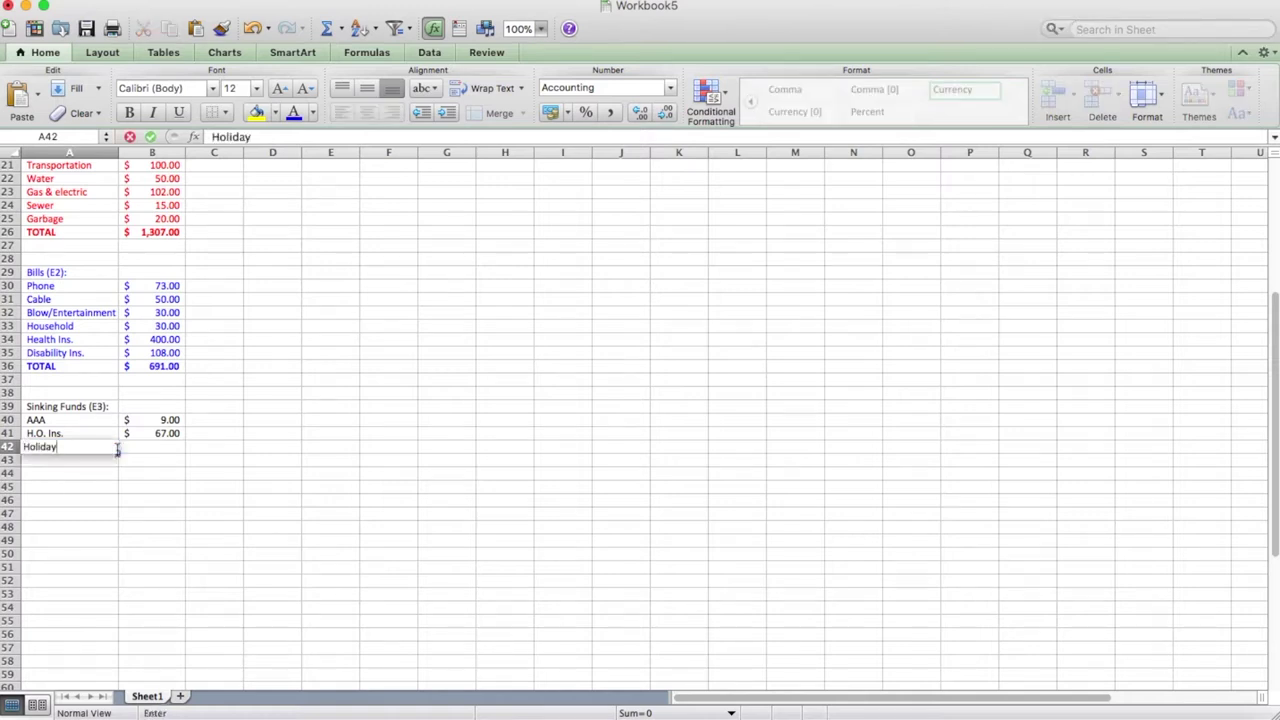
pyautogui.press('Tab')
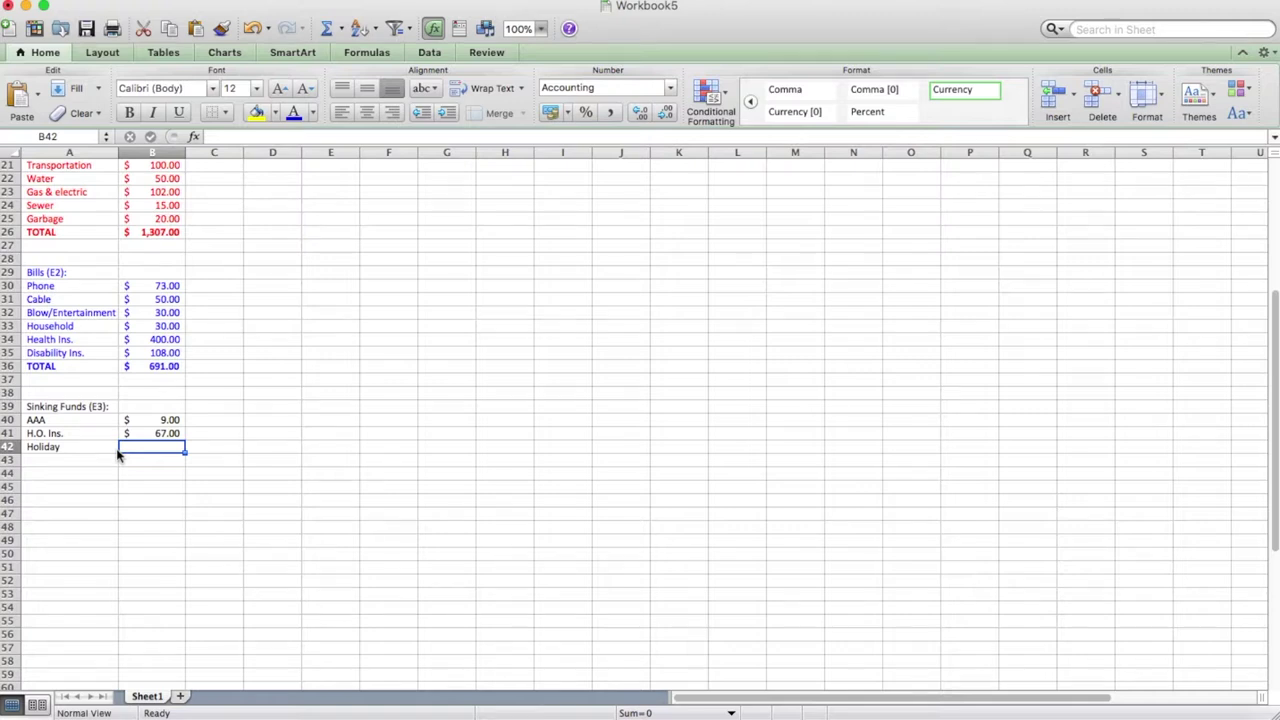
pyautogui.write('20')
pyautogui.press('Return')
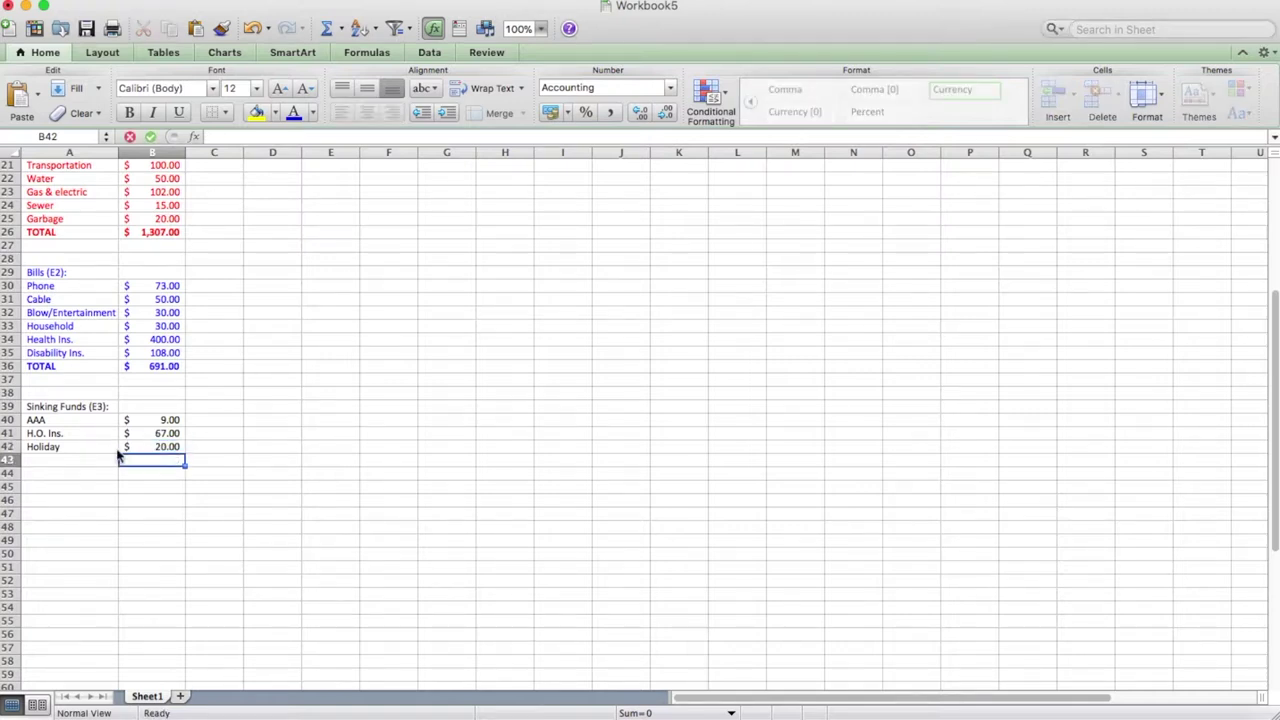
pyautogui.click(116, 458)
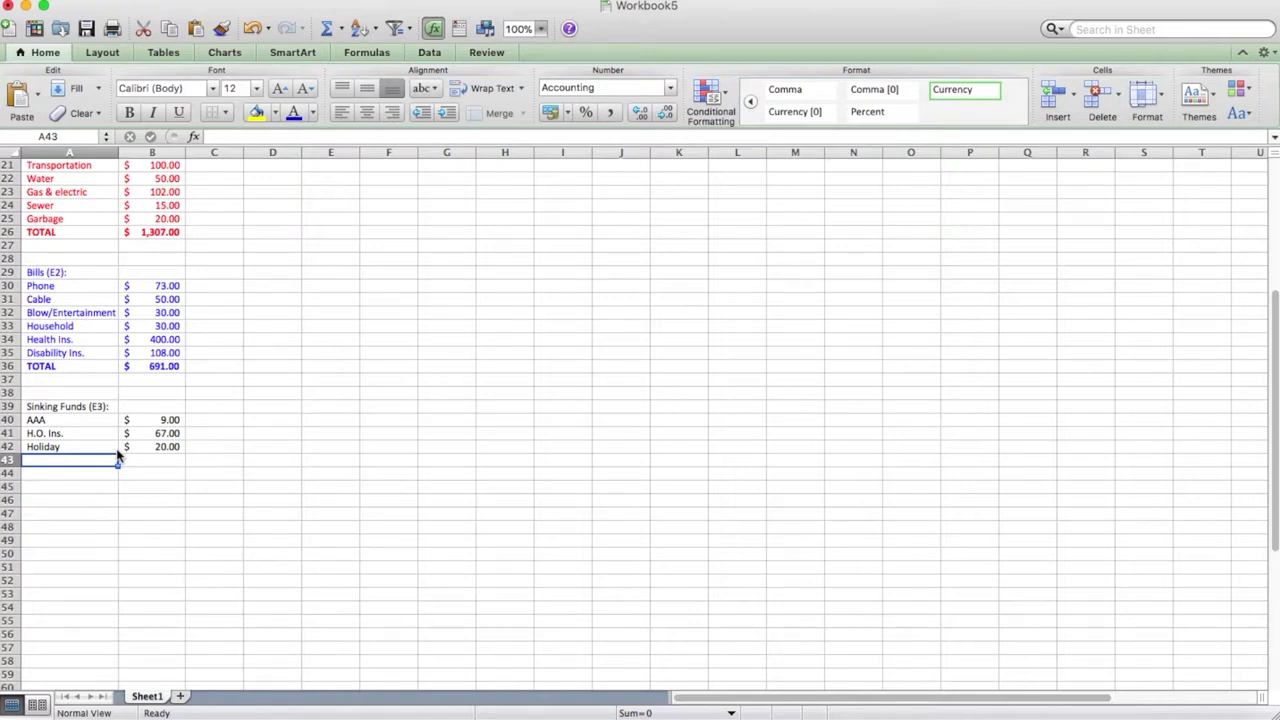
# - Add a Car registration expense of 22 in row 43 of the Sinking Funds section
pyautogui.write('Car registra')
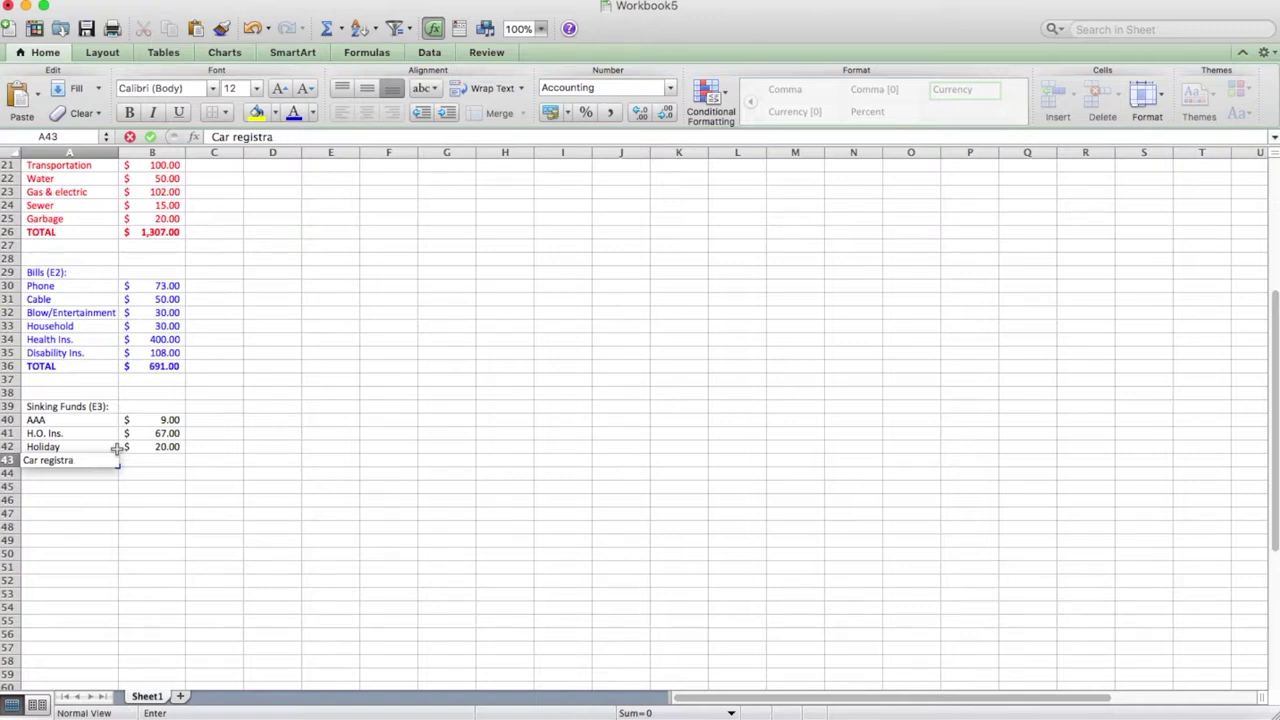
pyautogui.write('tion')
pyautogui.press('Tab')
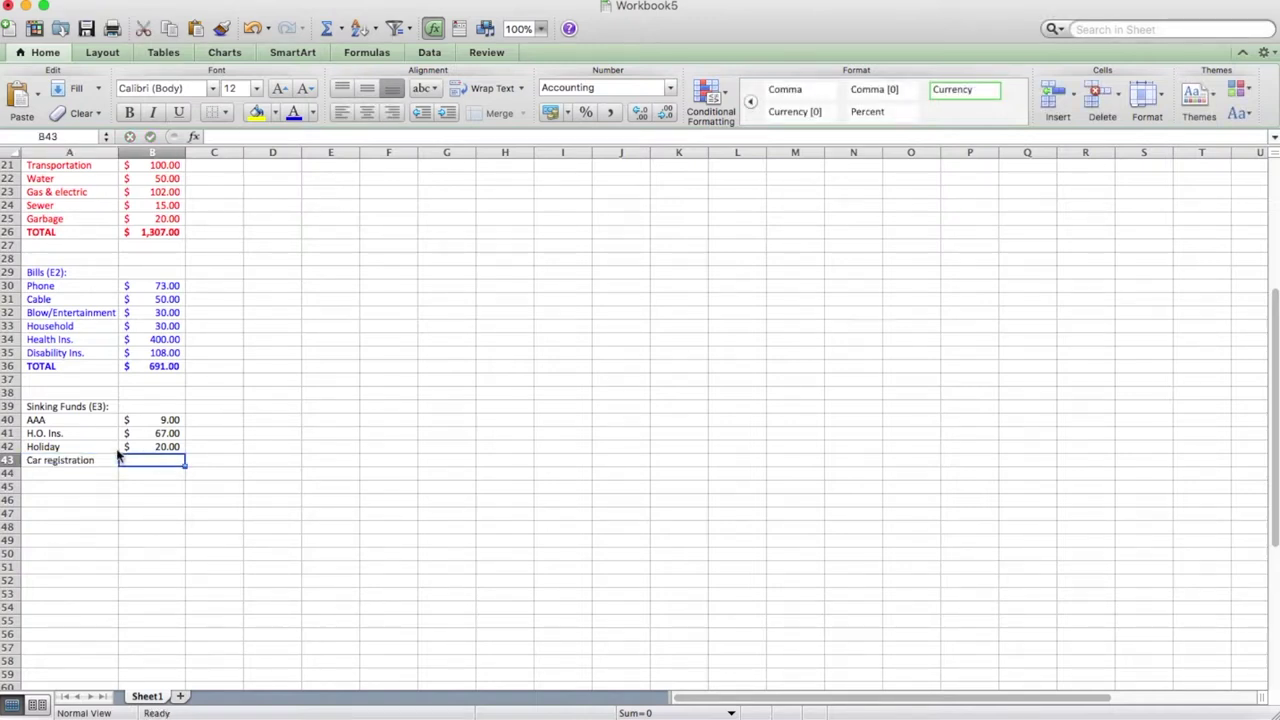
pyautogui.write('22')
pyautogui.press('Return')
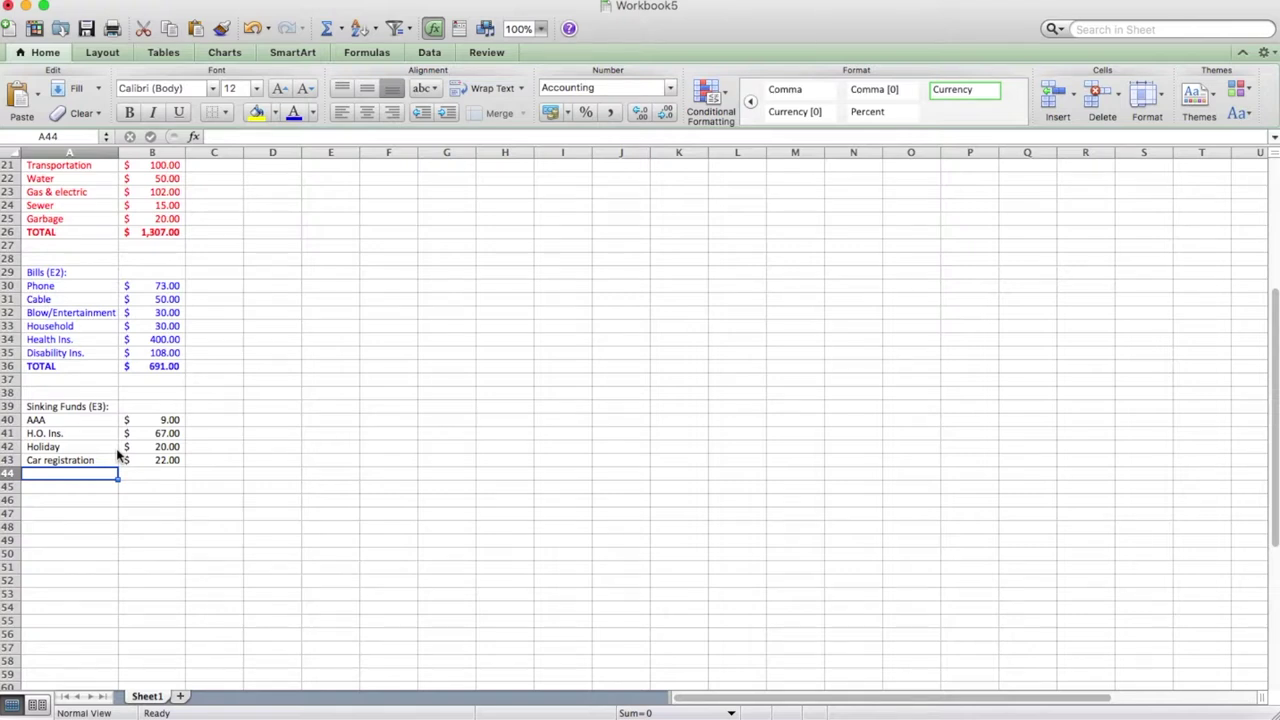
# - Add a Car fund expense of 40 in row 44 of the Sinking Funds section
pyautogui.click(160, 433)
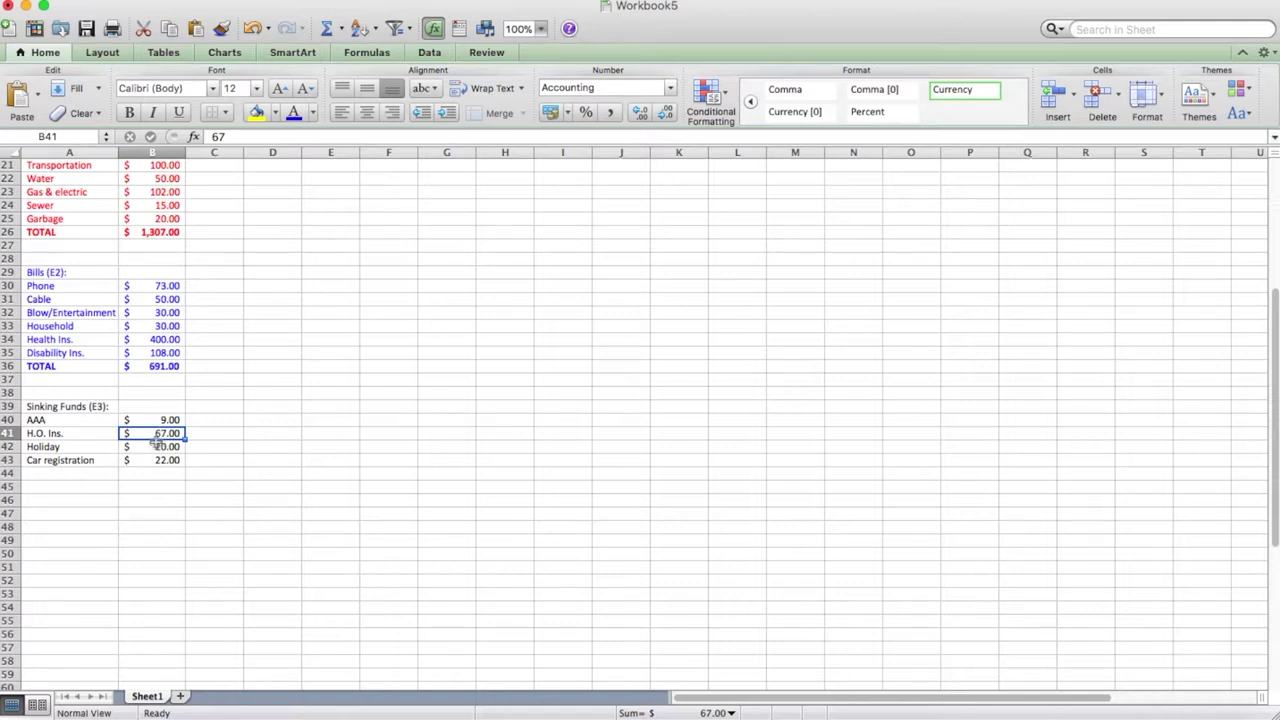
pyautogui.click(155, 460)
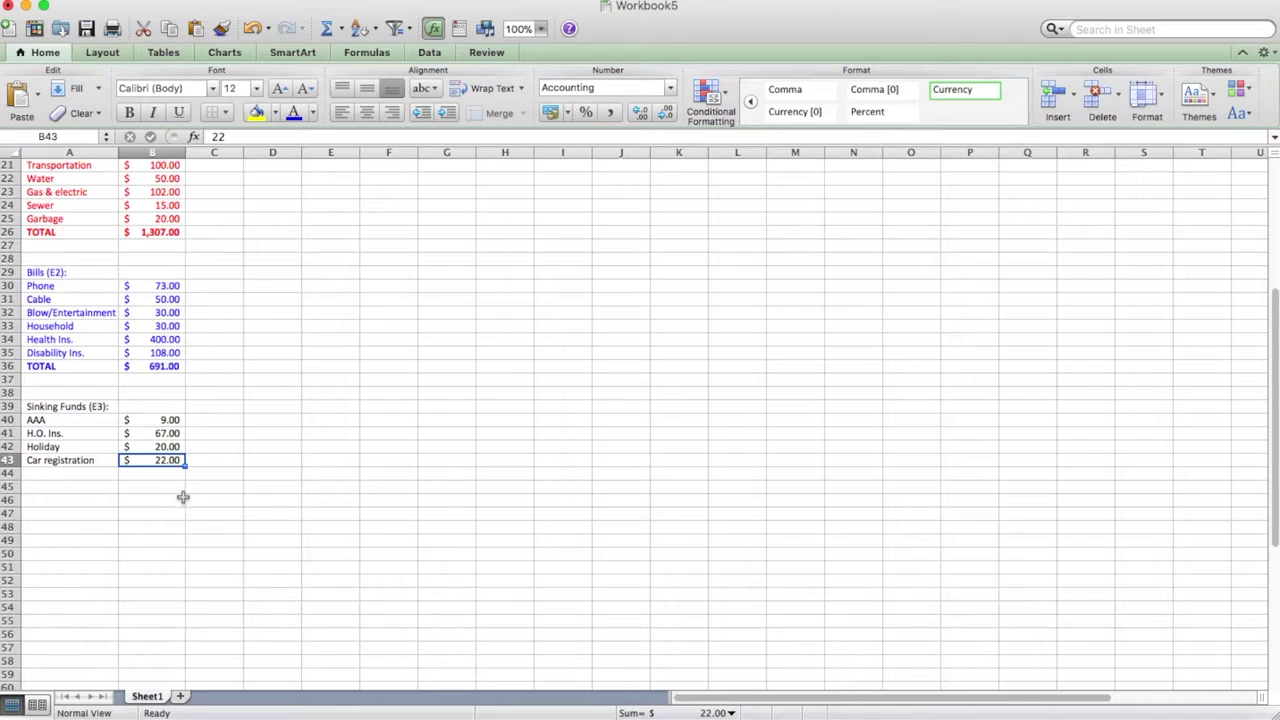
pyautogui.press('Return')
pyautogui.write('Car fund')
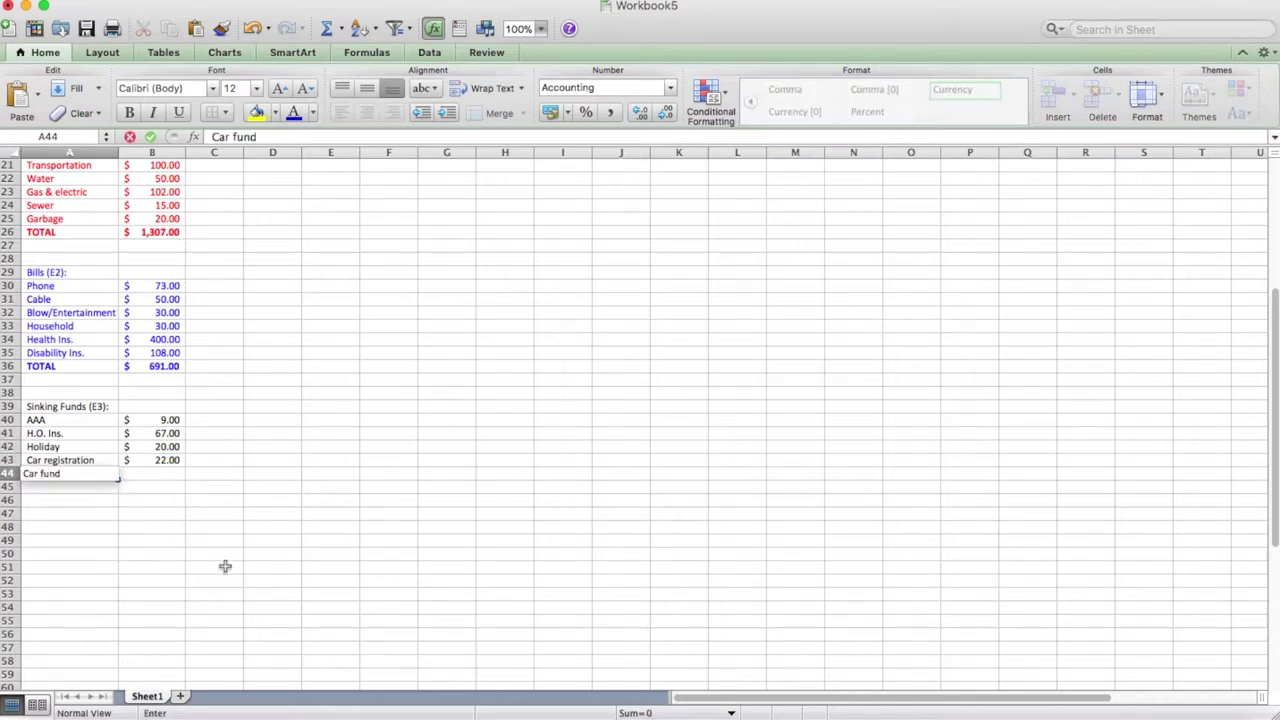
pyautogui.press('Tab')
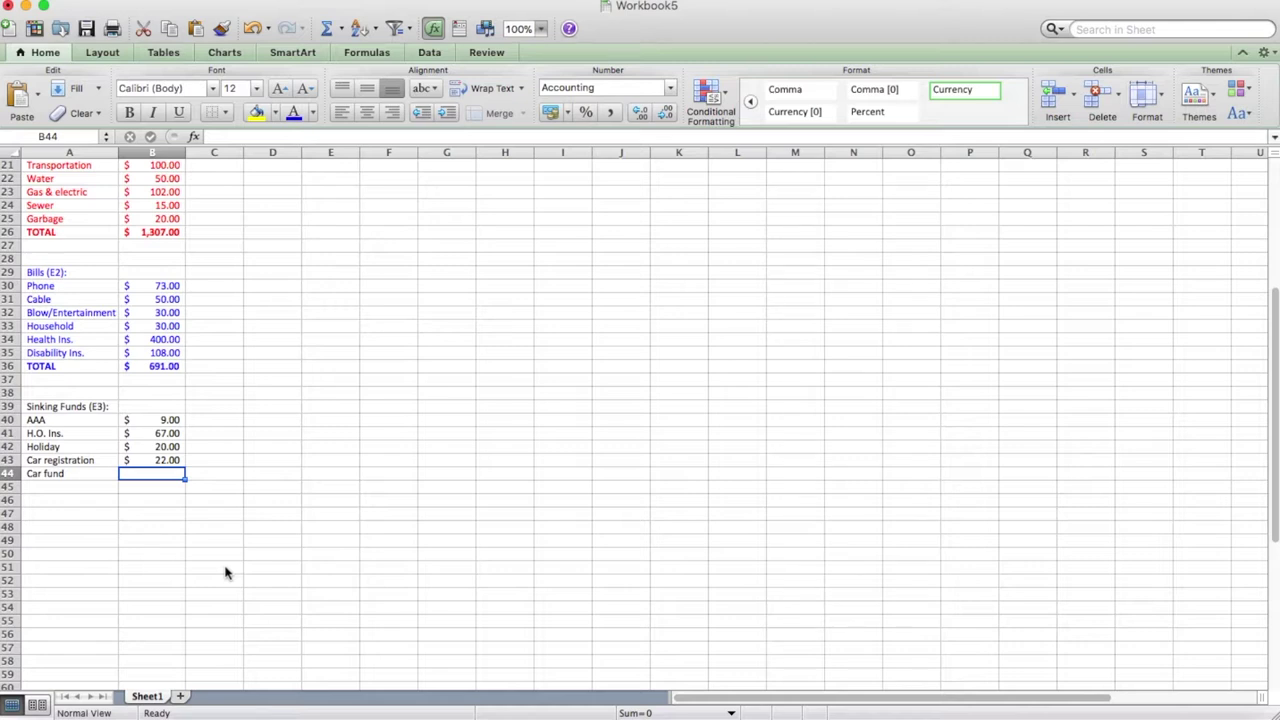
pyautogui.write('40')
pyautogui.press('Return')
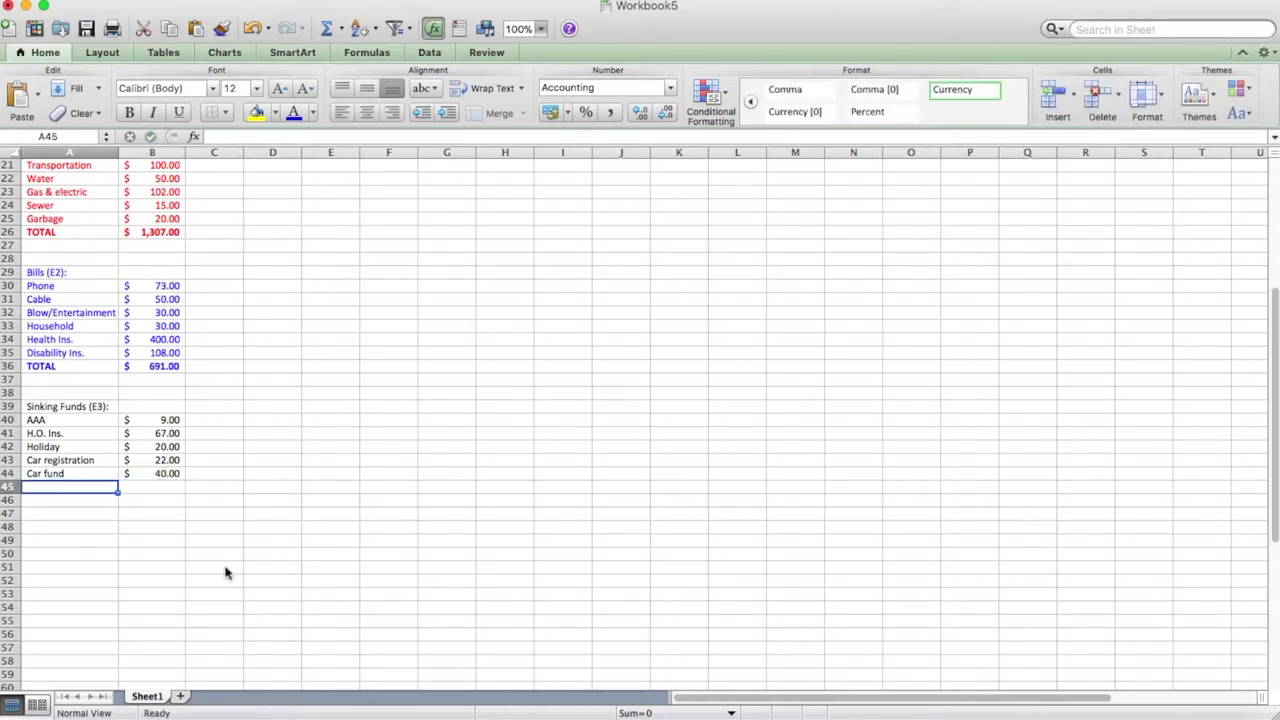
# - Add an Auto Ins. expense of 50 in row 45 of the Sinking Funds section
pyautogui.write('Auto')
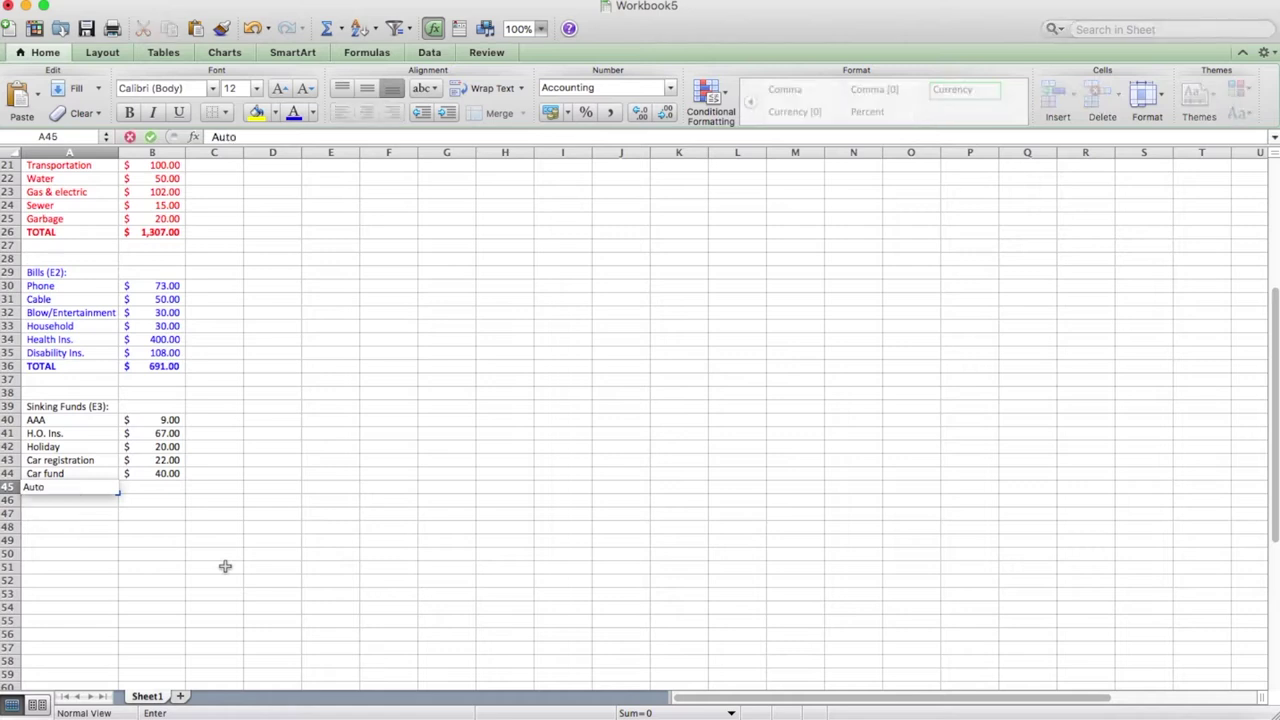
pyautogui.write(' Ins.')
pyautogui.press('Tab')
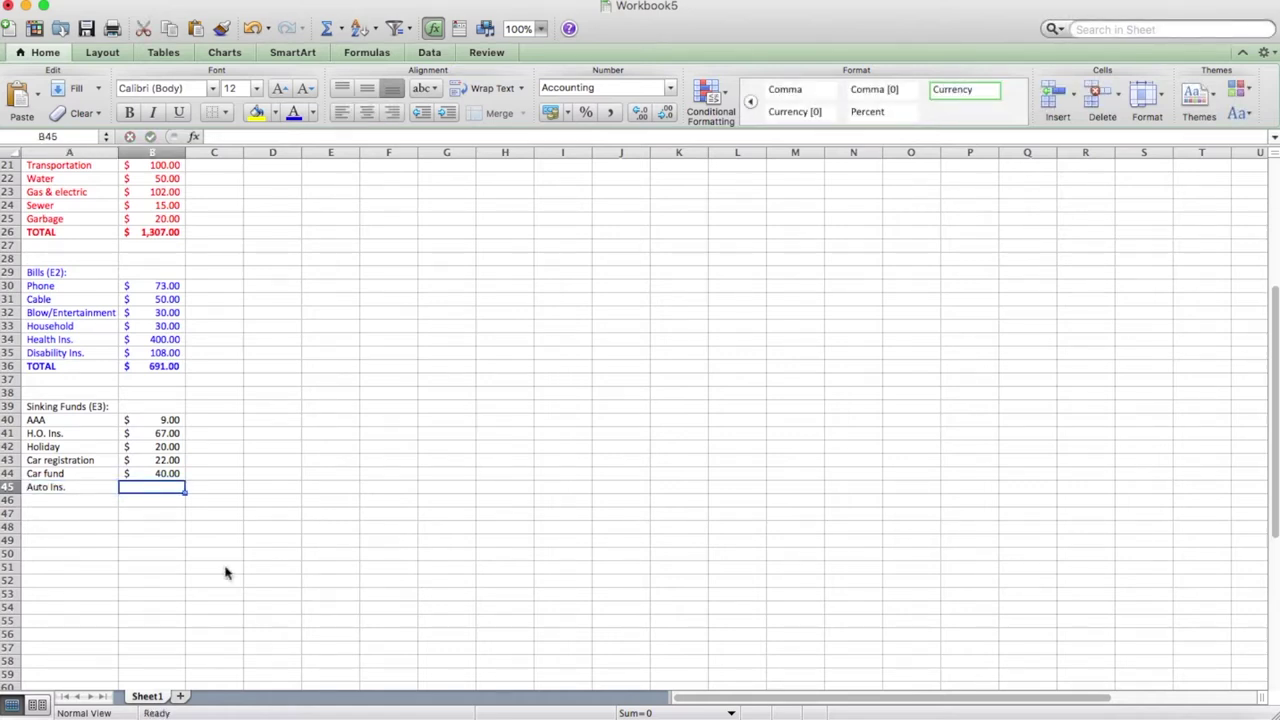
pyautogui.write('50')
pyautogui.press('Return')
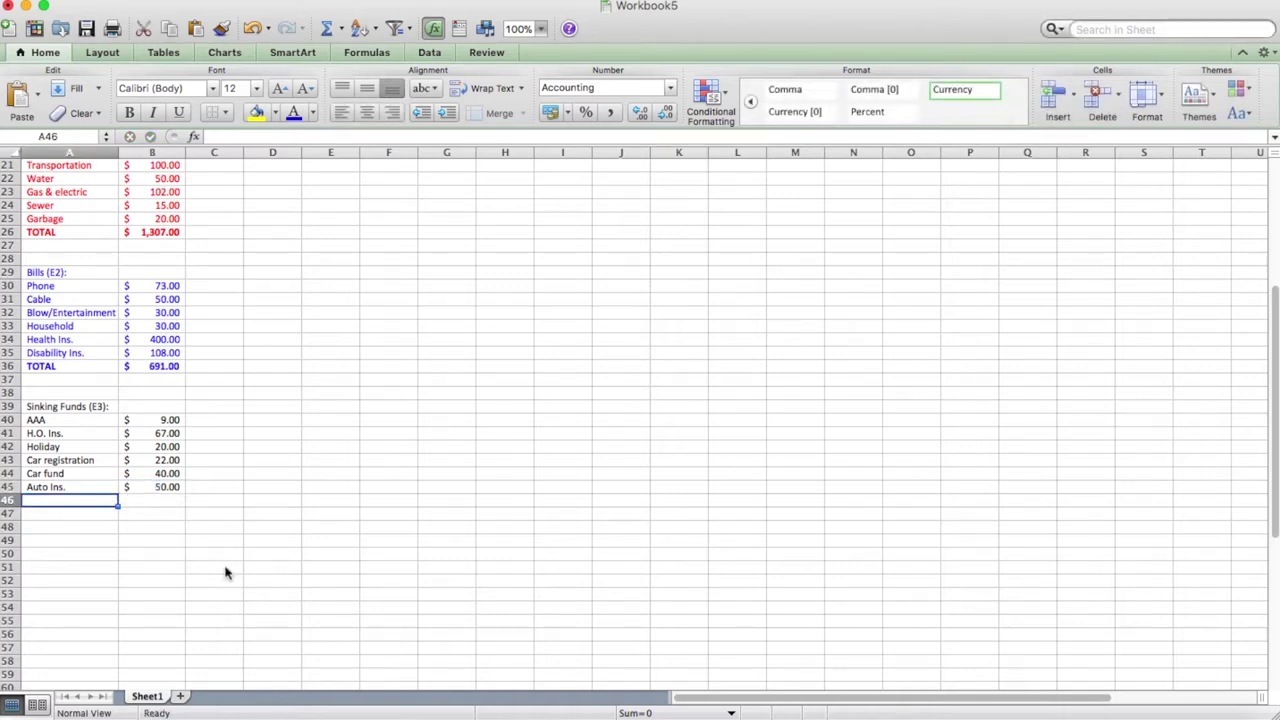
# - Add a Prime expense of 12 in row 46 of the Sinking Funds section
pyautogui.write('Prime')
pyautogui.press('Tab')
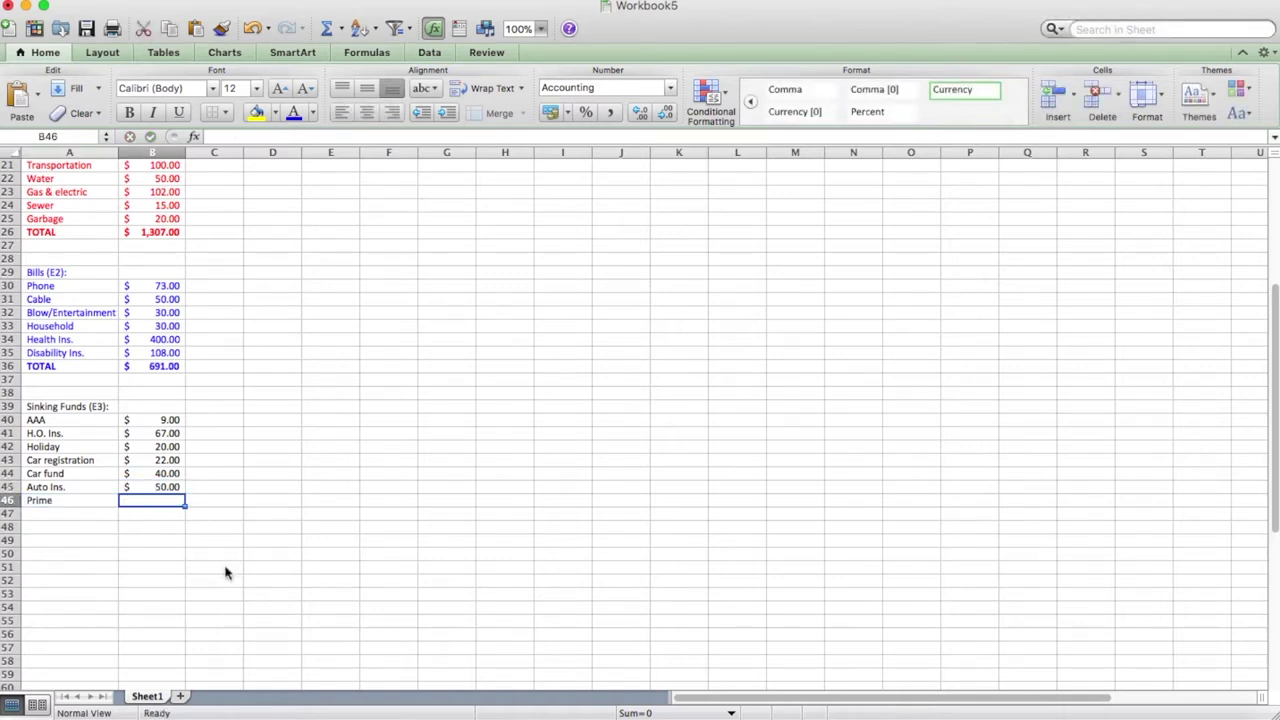
pyautogui.write('12')
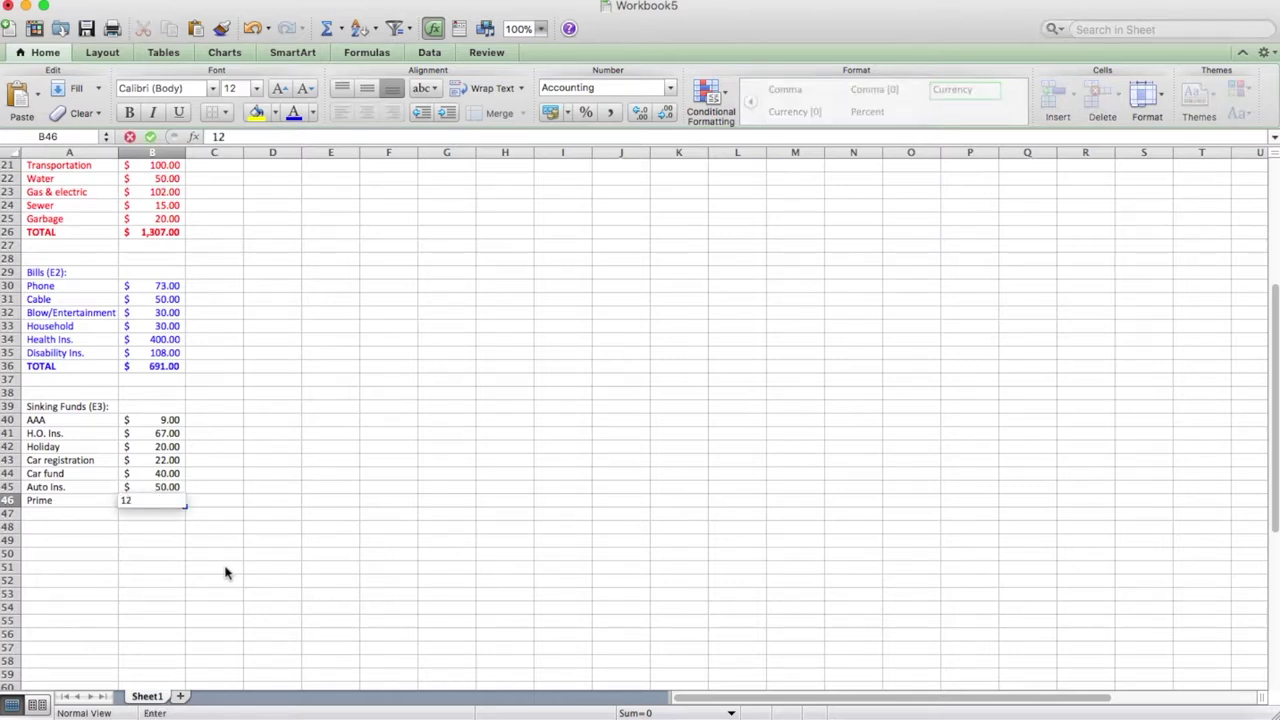
pyautogui.press('Return')
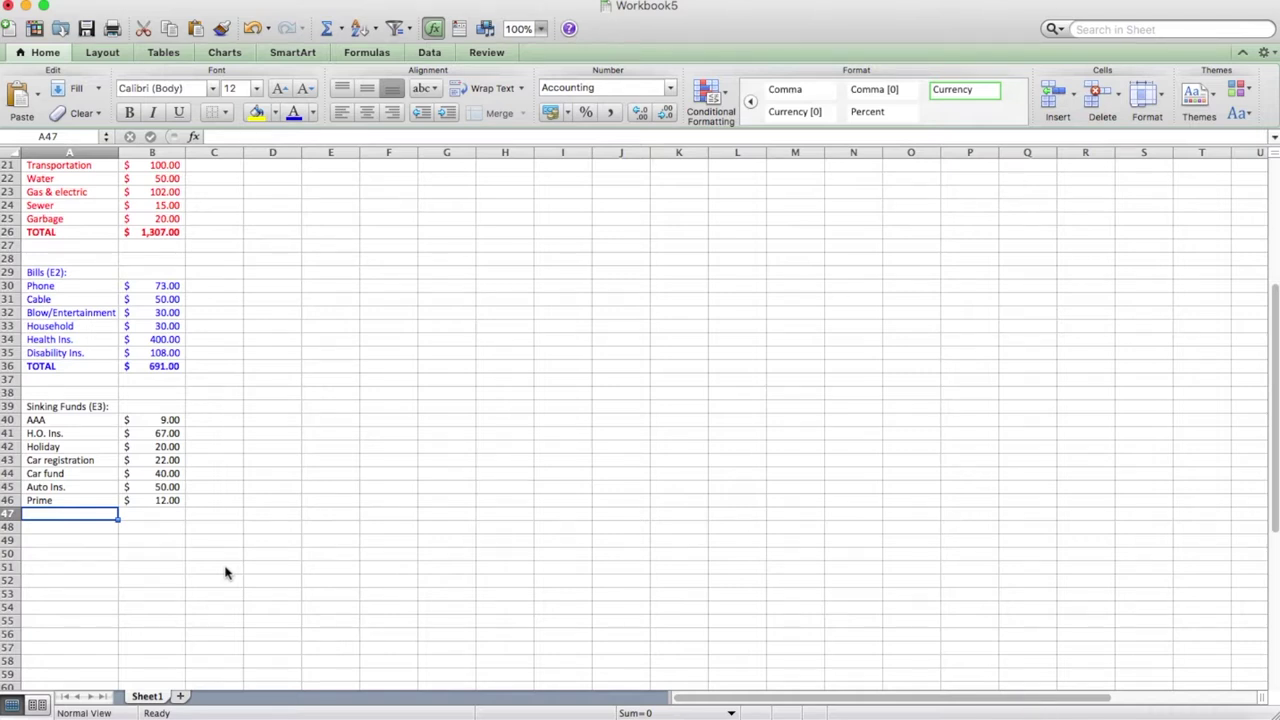
# - Add a Costco expense of 5 in row 47 of the Sinking Funds section
pyautogui.write('Costc')
pyautogui.write('o')
pyautogui.press('Tab')
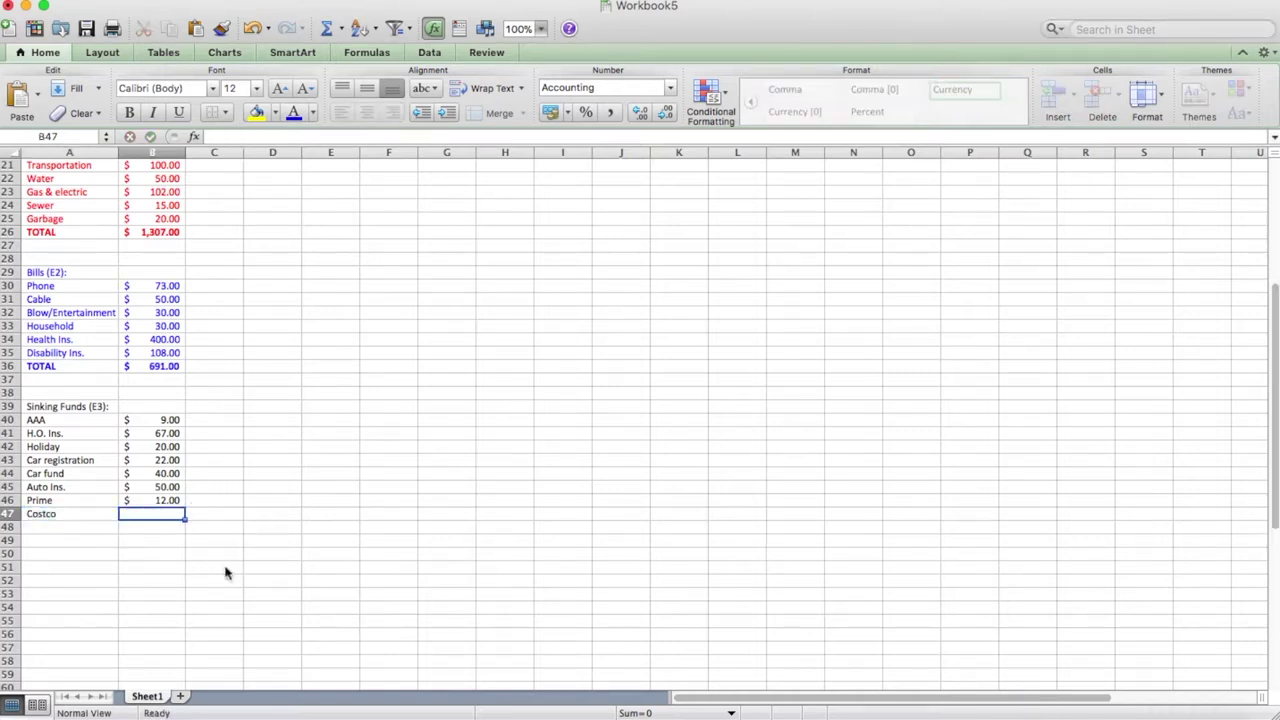
pyautogui.write('5')
pyautogui.press('Return')
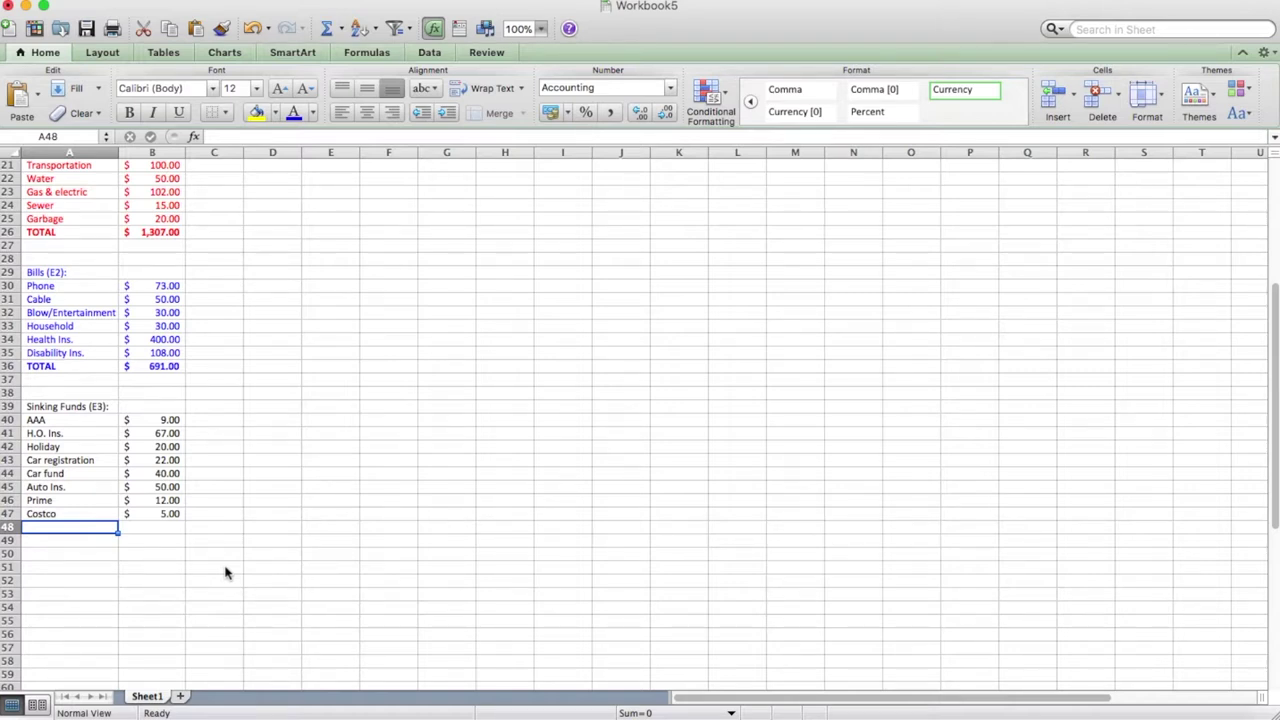
pyautogui.write('House ta')
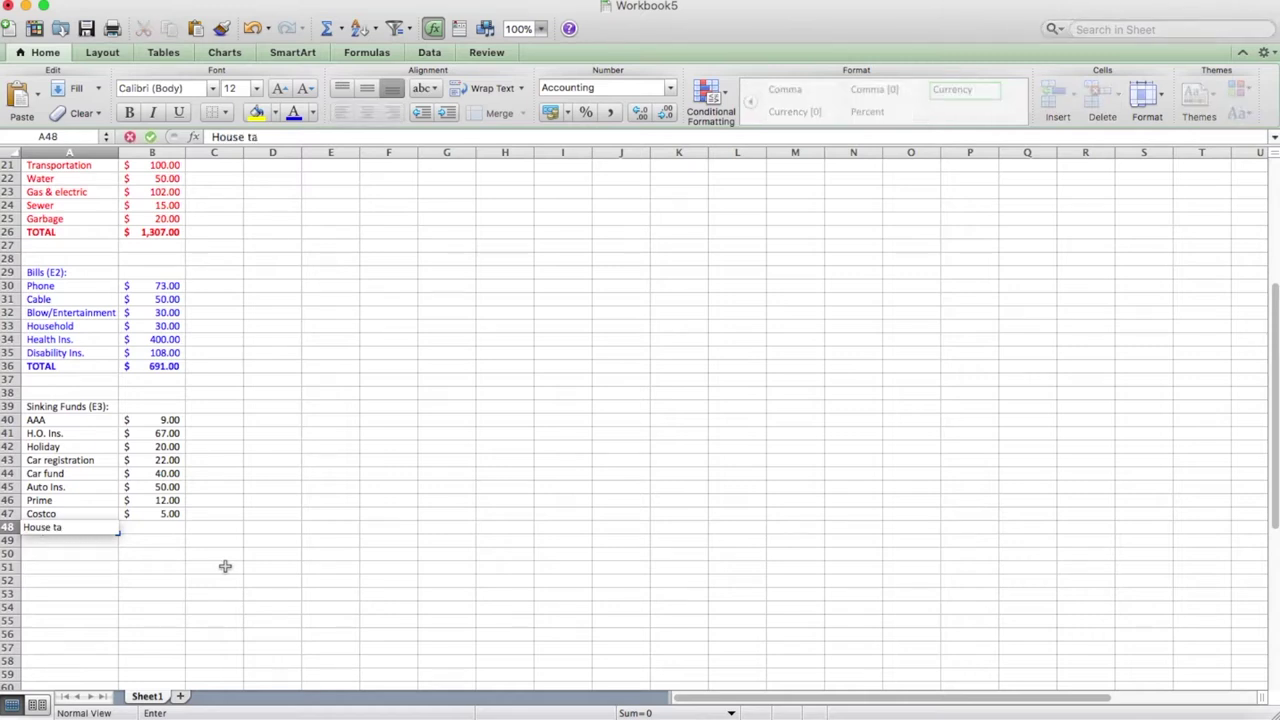
pyautogui.write('xes')
pyautogui.press('BackSpace')
pyautogui.press('BackSpace')
pyautogui.press('BackSpace')
pyautogui.press('BackSpace')
pyautogui.press('BackSpace')
pyautogui.press('BackSpace')
pyautogui.press('BackSpace')
pyautogui.press('BackSpace')
pyautogui.press('BackSpace')
pyautogui.press('BackSpace')
pyautogui.press('BackSpace')
# - Add a Property taxes expense of 135 in row 48 of the Sinking Funds section
pyautogui.write('Property taxes')
pyautogui.press('Tab')
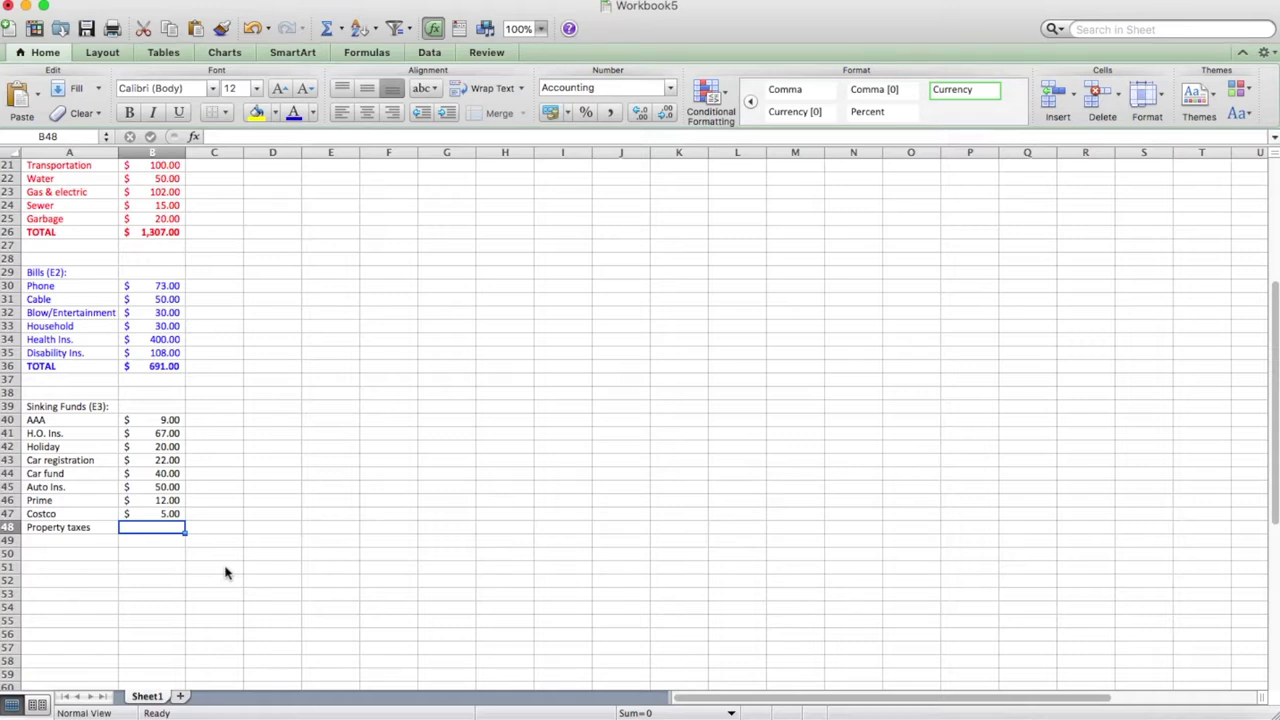
pyautogui.write('135')
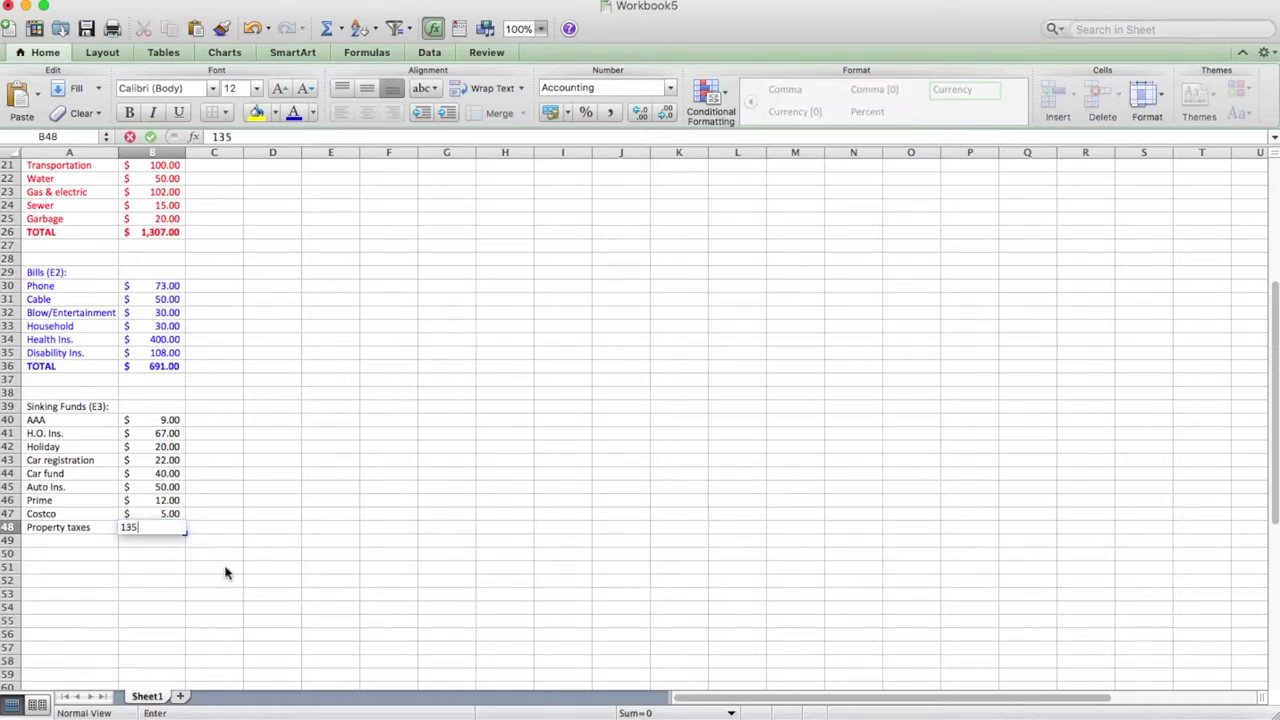
pyautogui.press('Return')
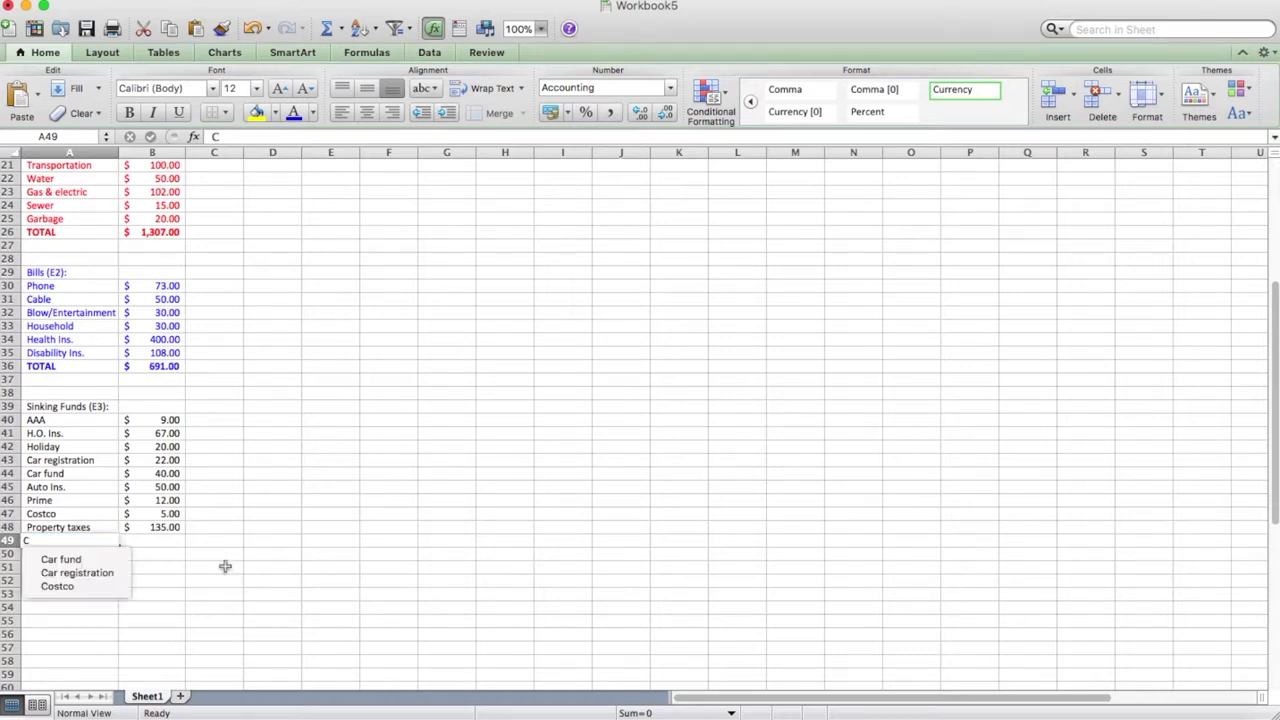
# - Add a Cap Ex expense of 130 in row 49 of the Sinking Funds section
pyautogui.write('Cap Ex')
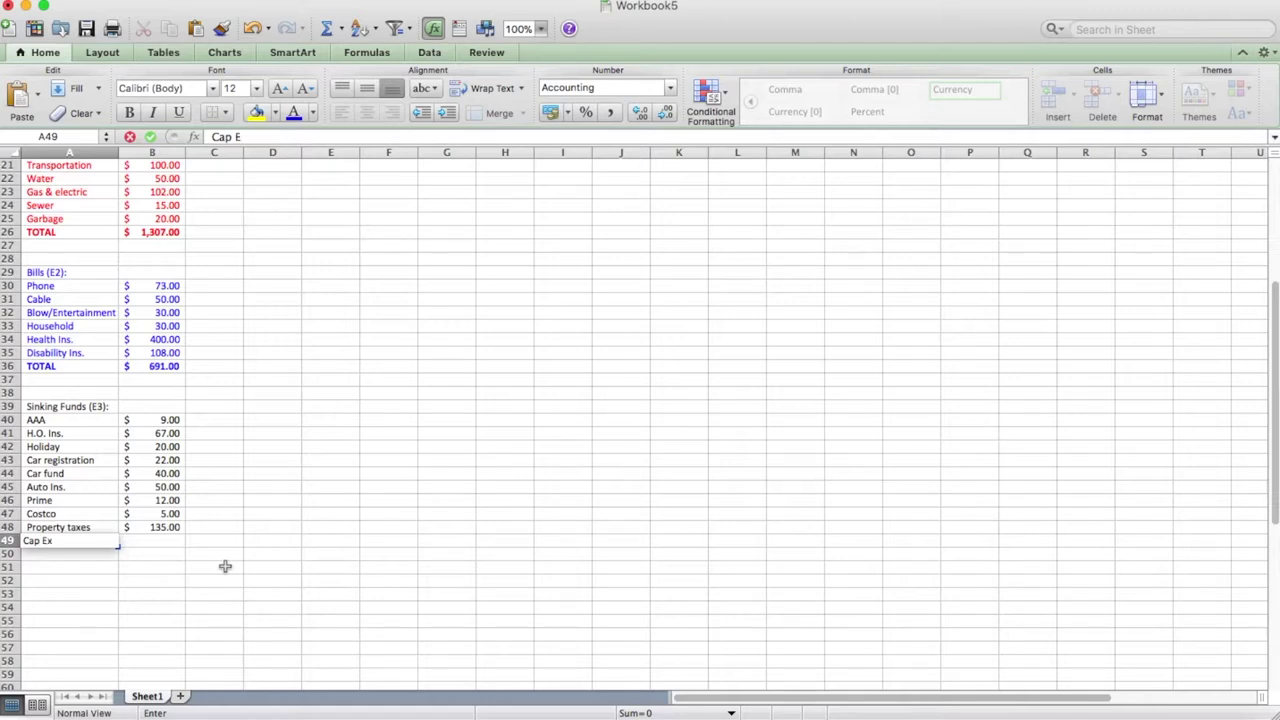
pyautogui.press('Tab')
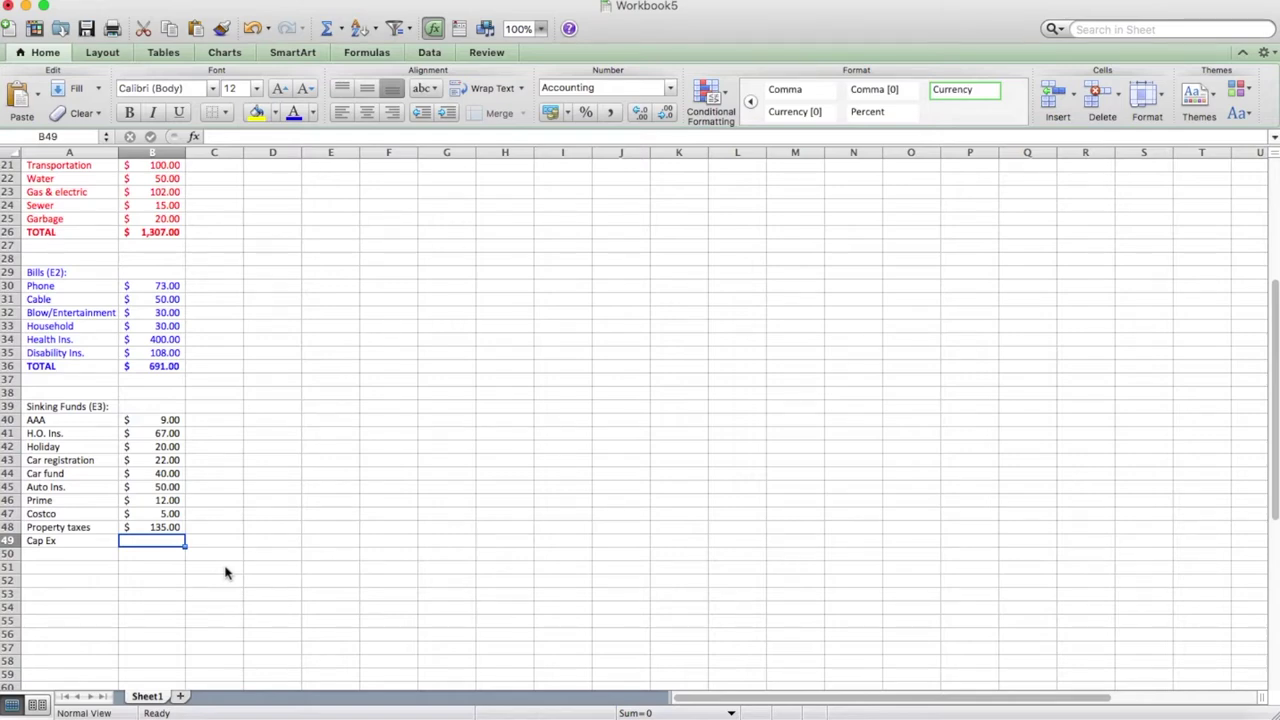
pyautogui.write('130')
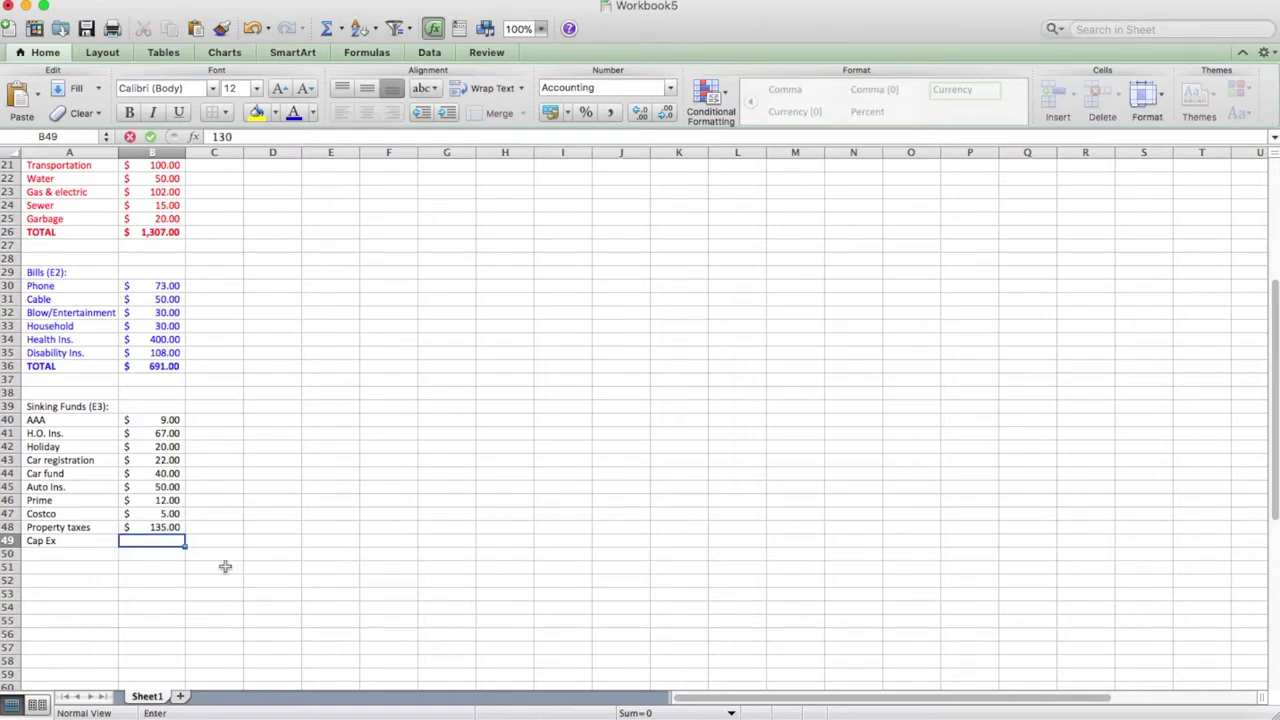
pyautogui.press('Return')
pyautogui.press('Left')
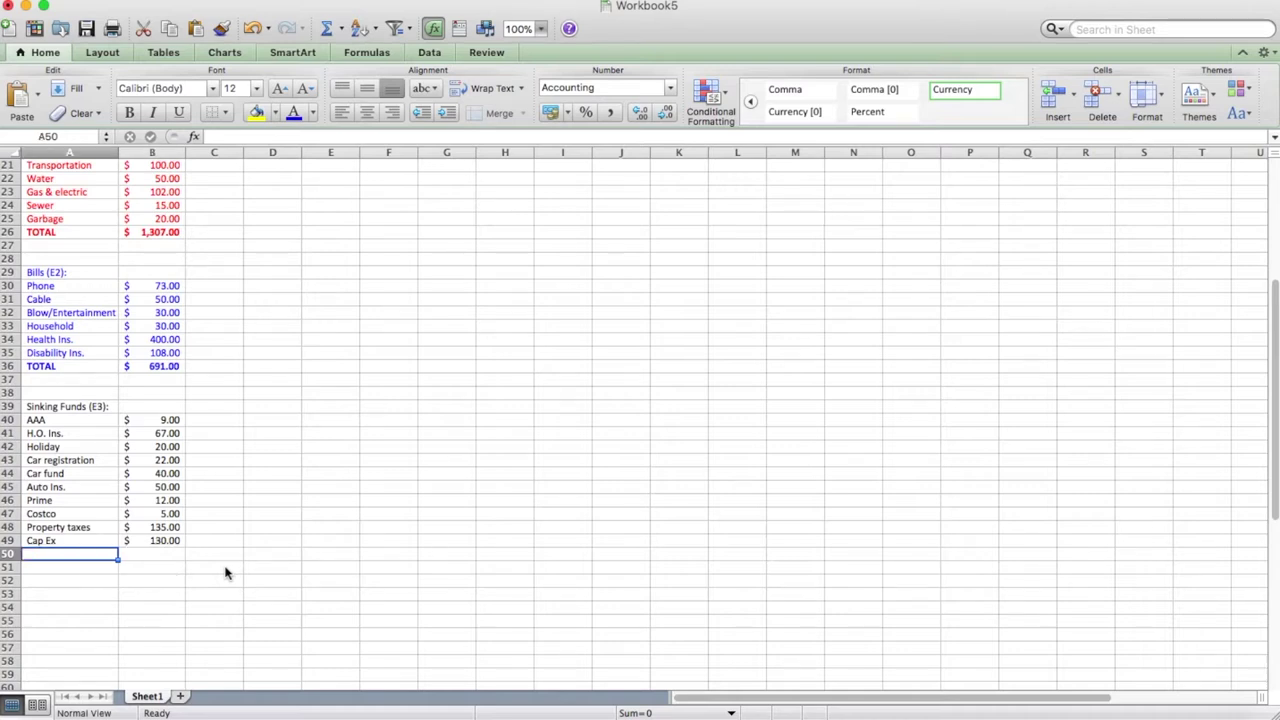
# - Add a Repairs/Maint. expense of 80 in row 50 of the Sinking Funds section
pyautogui.write('Repairs/Maint.')
pyautogui.press('Tab')
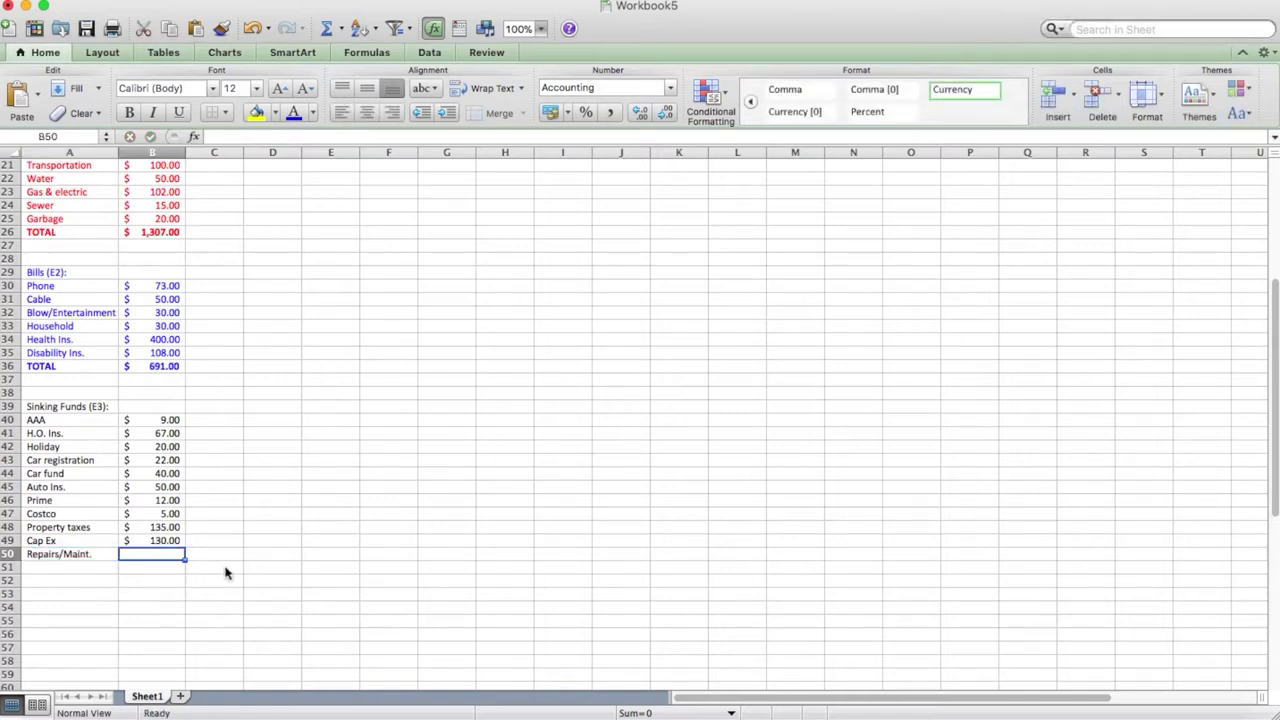
pyautogui.write('80')
pyautogui.press('Return')
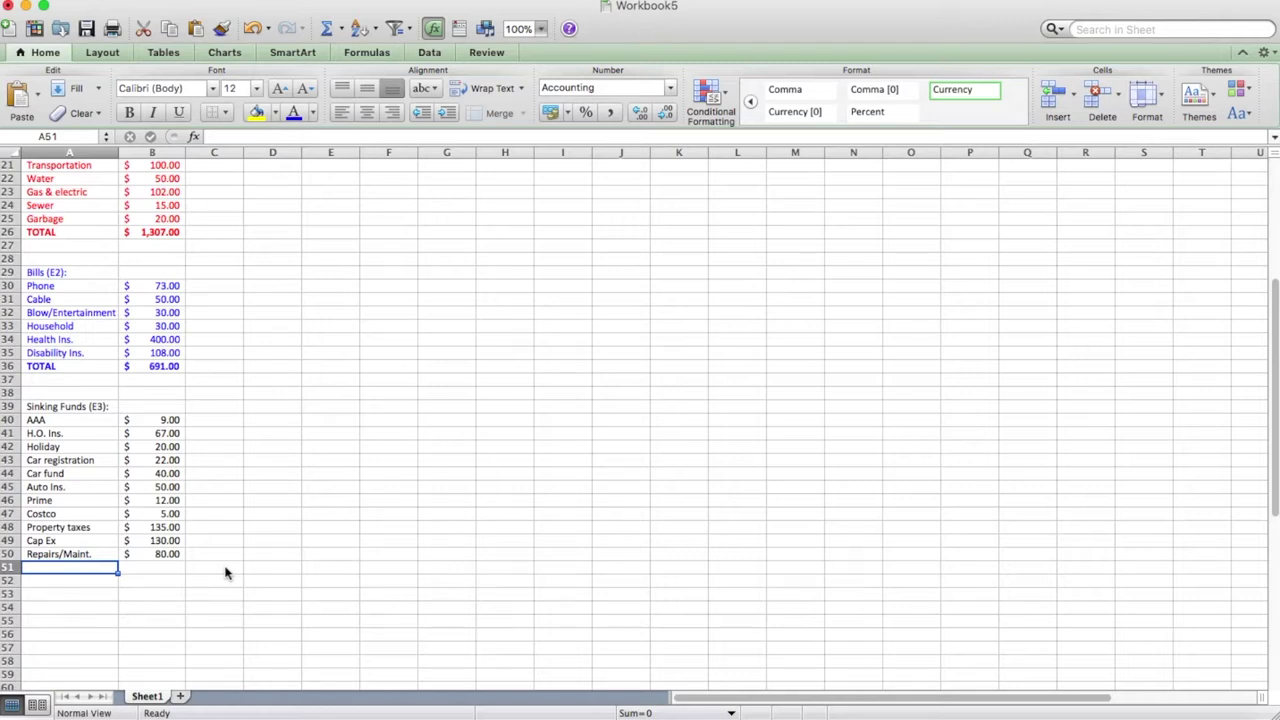
# - Add a Giving expense of 20 in row 51 of the Sinking Funds section
pyautogui.write('Giving')
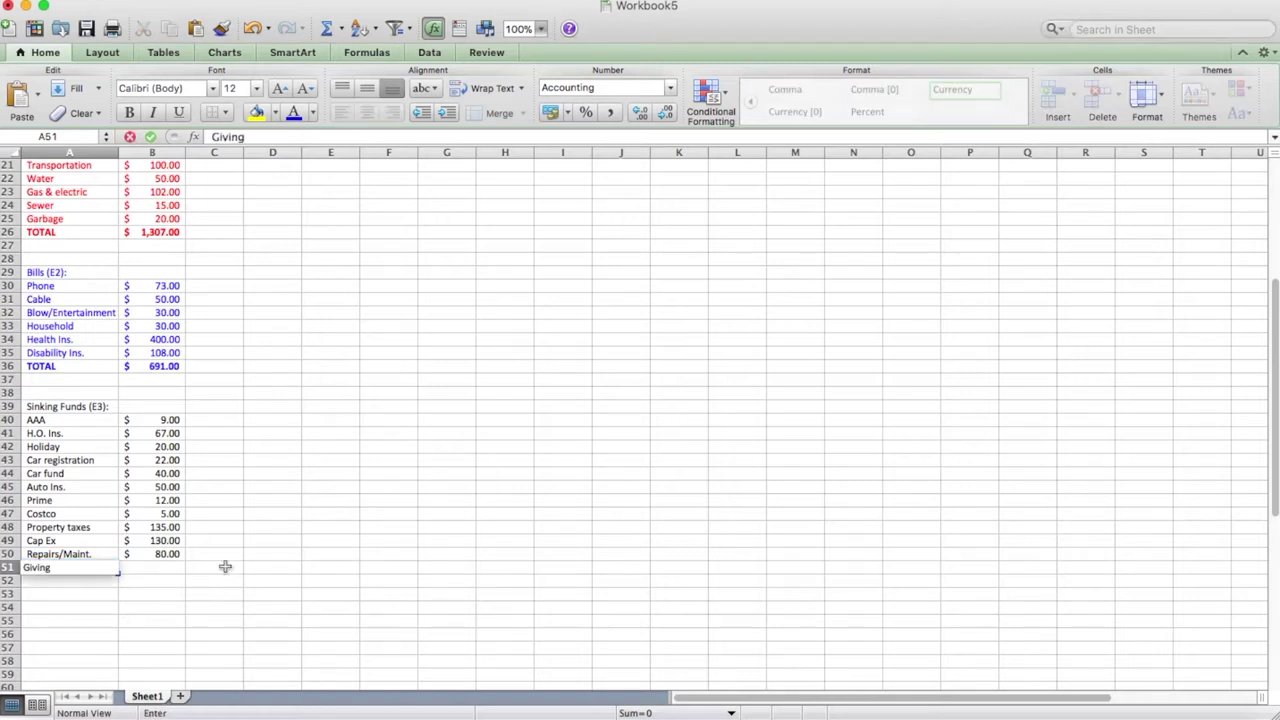
pyautogui.press('Tab')
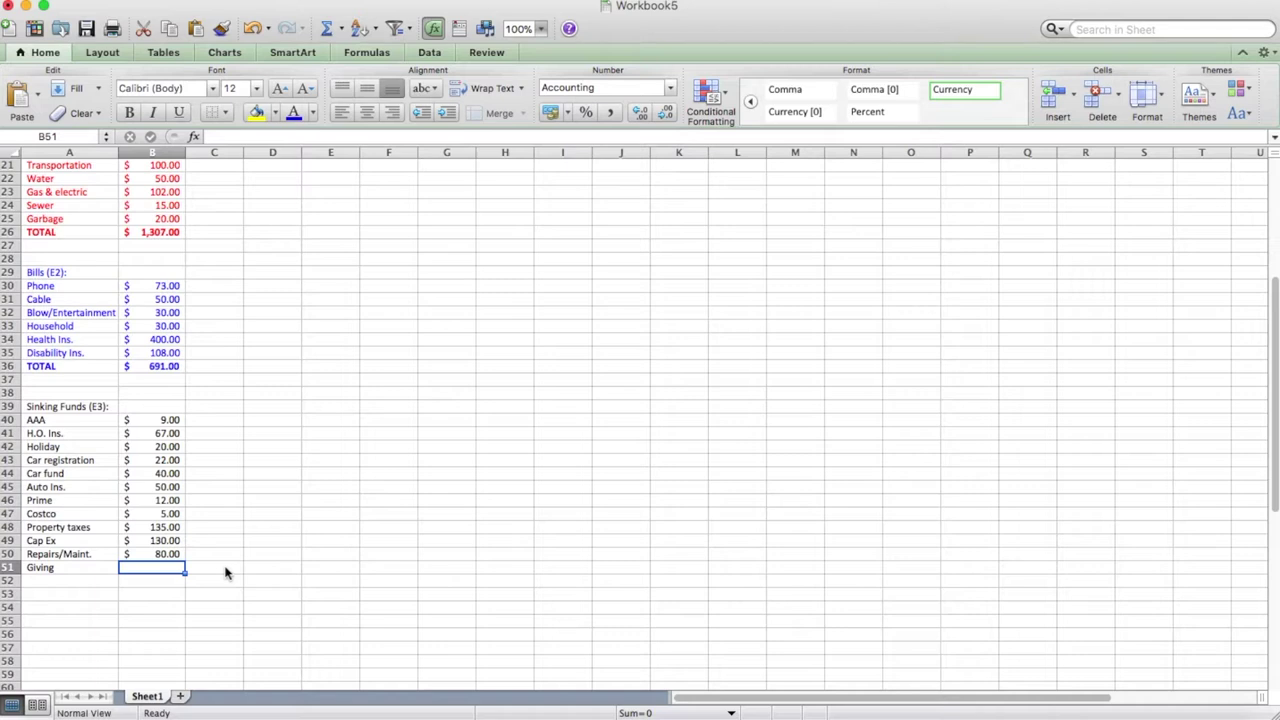
pyautogui.write('20')
pyautogui.press('Return')
# - Add a TOTAL row in row 52 that sums the Sinking Funds amounts in B40:B51
pyautogui.write('T')
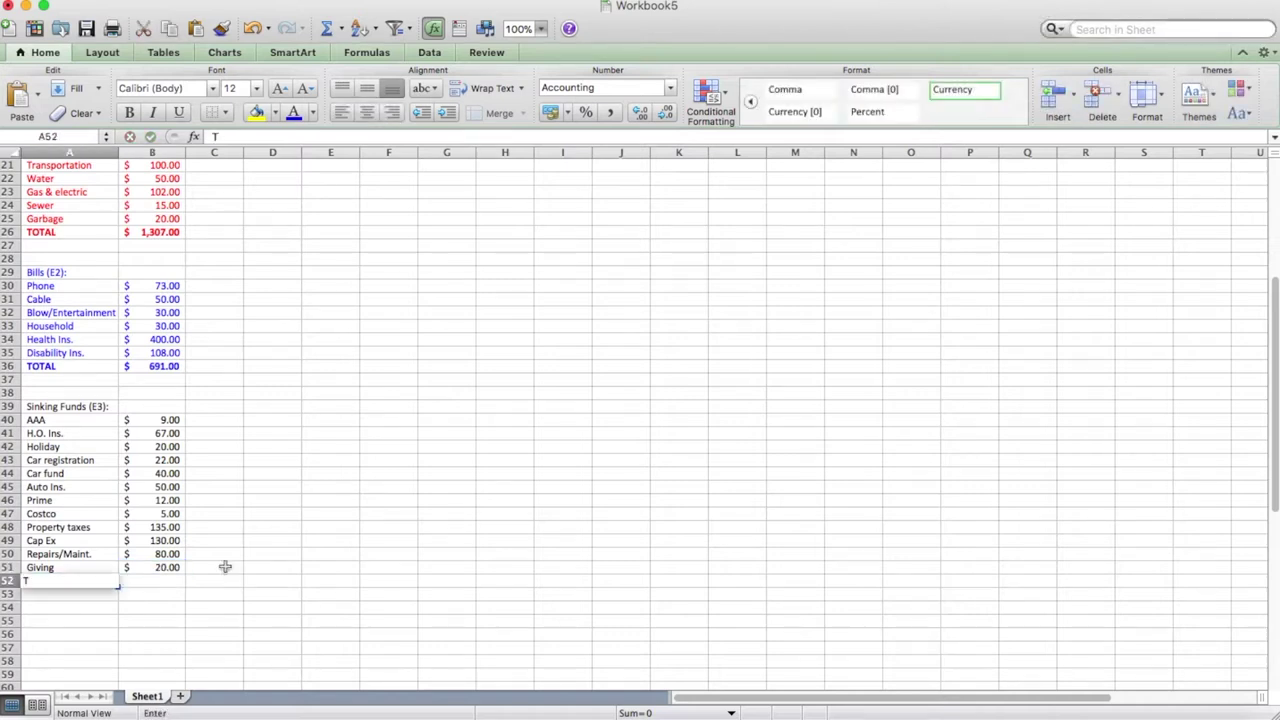
pyautogui.write('OTAL')
pyautogui.press('Tab')
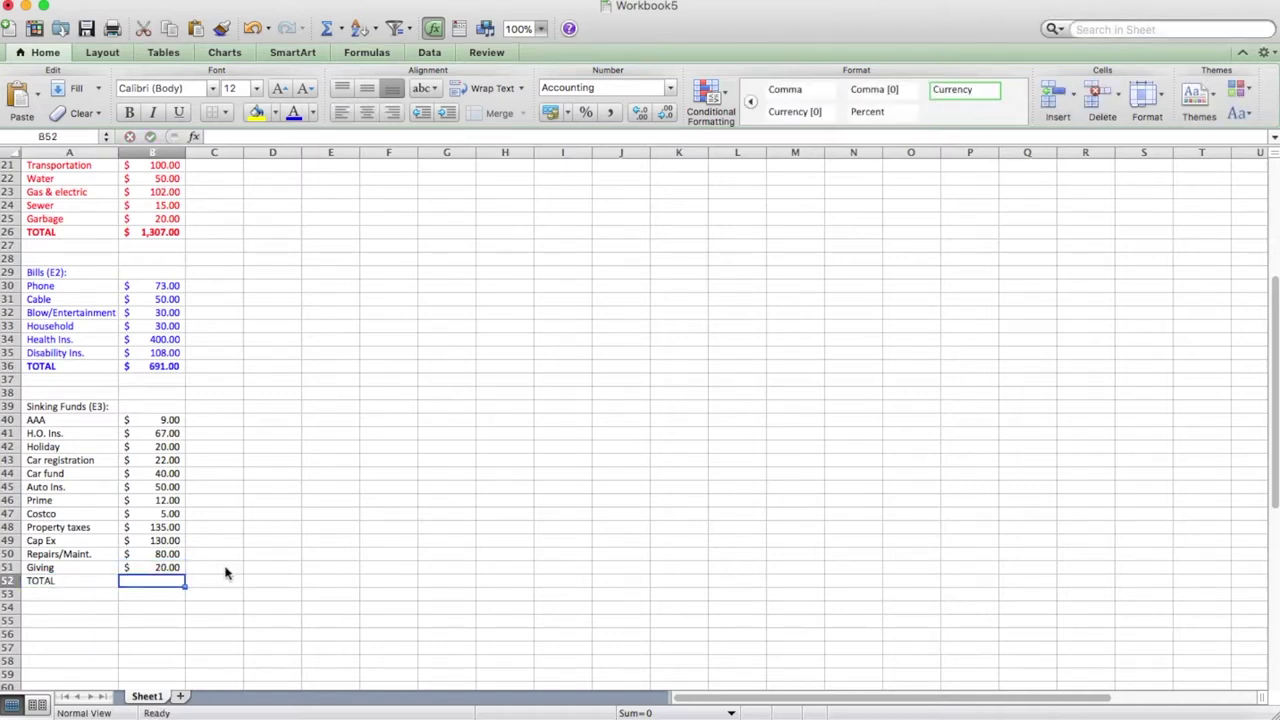
pyautogui.write('=sum(')
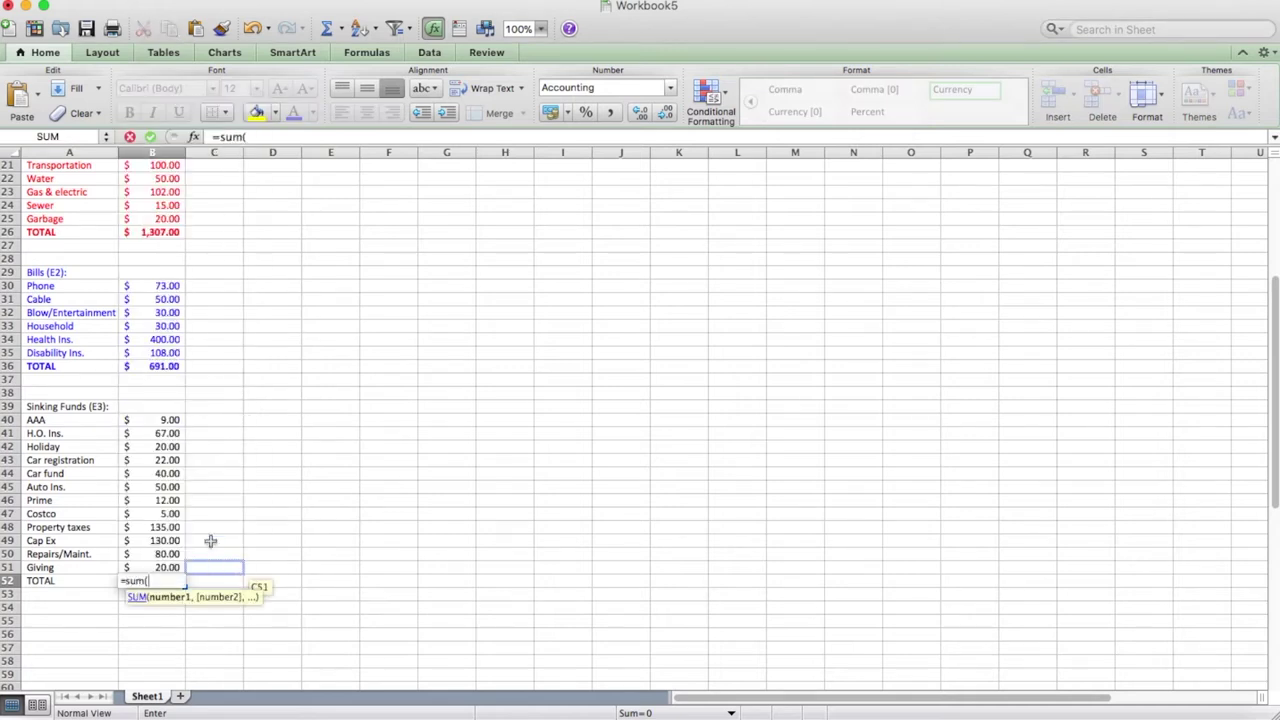
pyautogui.moveTo(160, 420); pyautogui.dragTo(157, 556)
pyautogui.write(')')
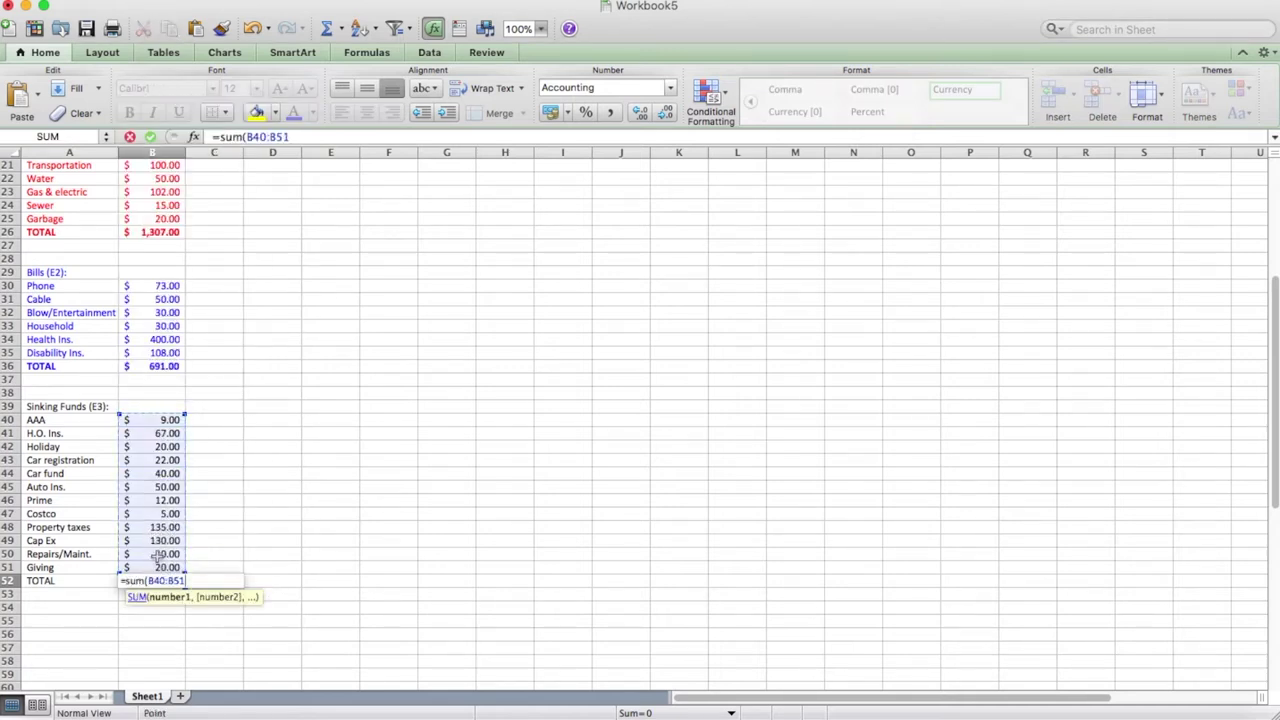
pyautogui.press('Return')
# - Color the text of the whole Sinking Funds section, A39:B52, green
pyautogui.moveTo(86, 410); pyautogui.dragTo(160, 580)
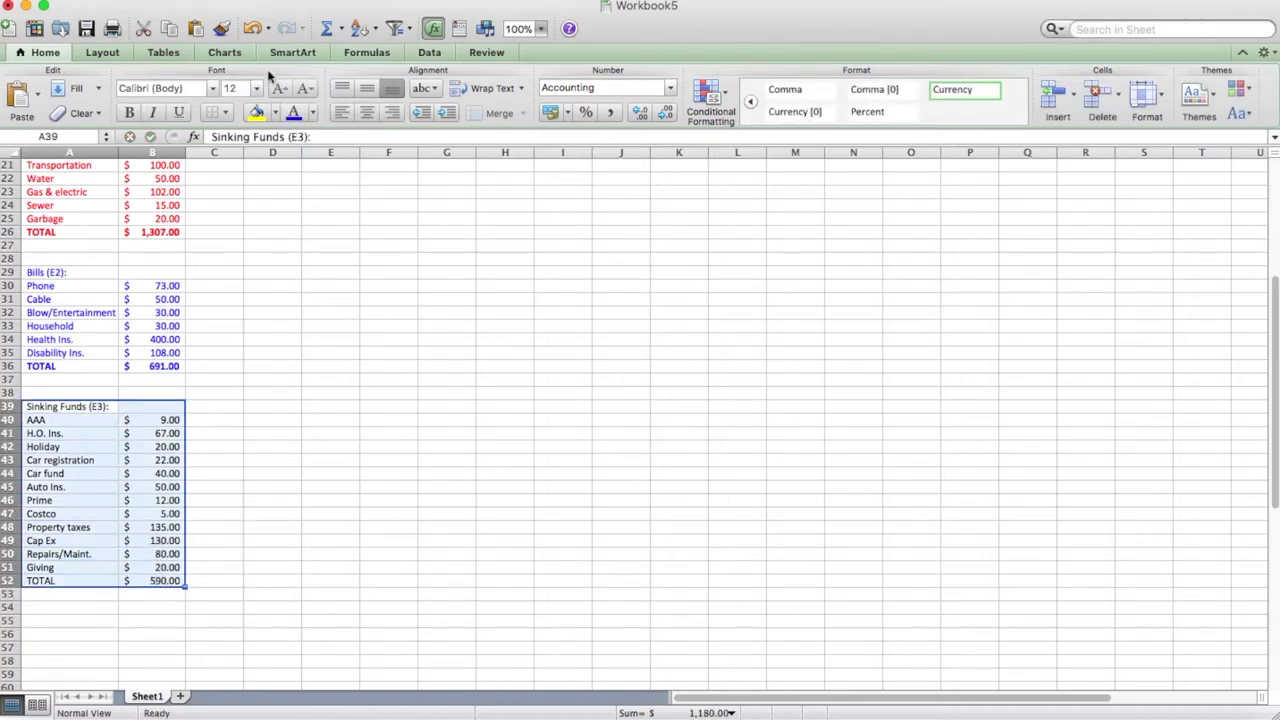
pyautogui.click(311, 113)
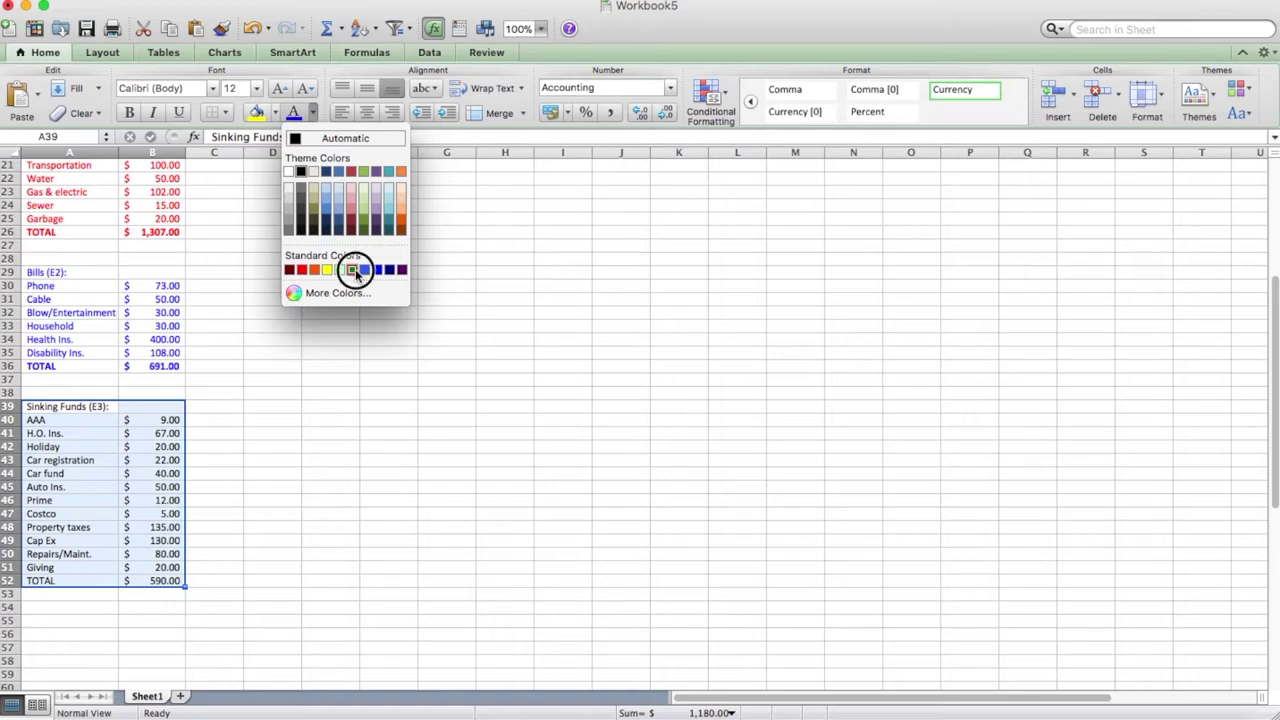
pyautogui.click(346, 269)
pyautogui.click(316, 363)
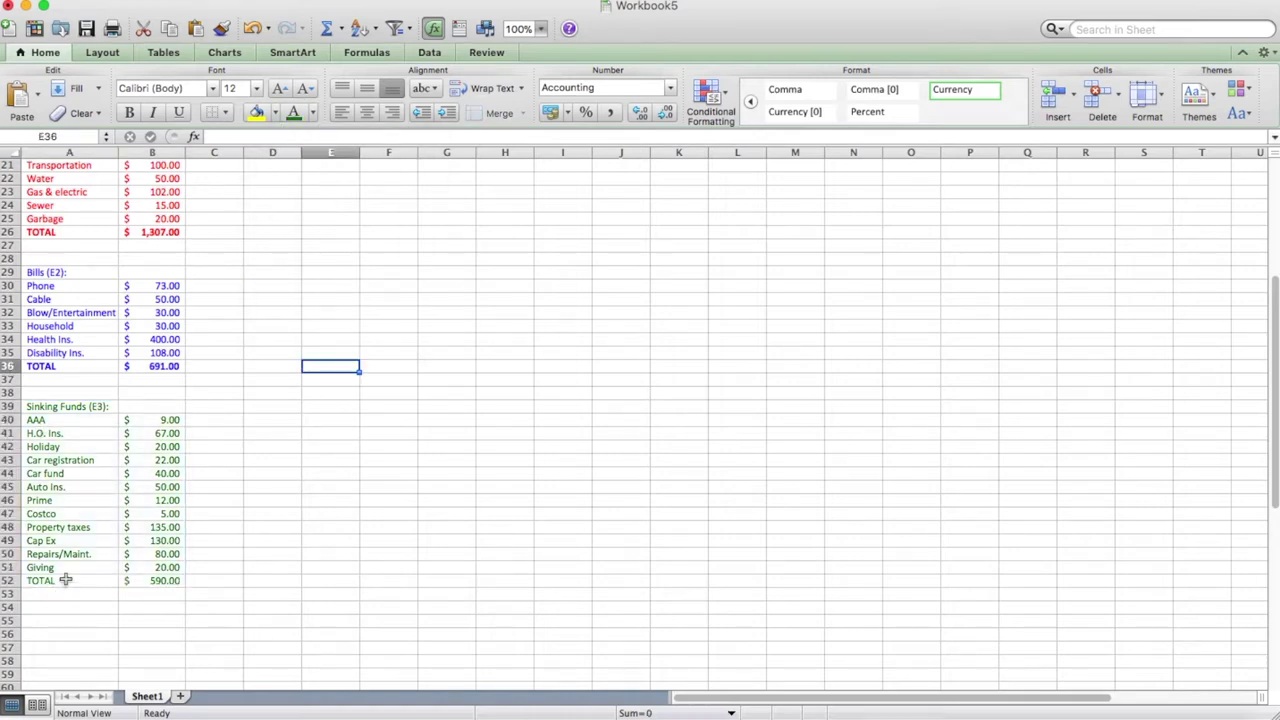
# - Make the Sinking Funds TOTAL row, A52:B52, bold
pyautogui.moveTo(66, 581); pyautogui.dragTo(148, 585)
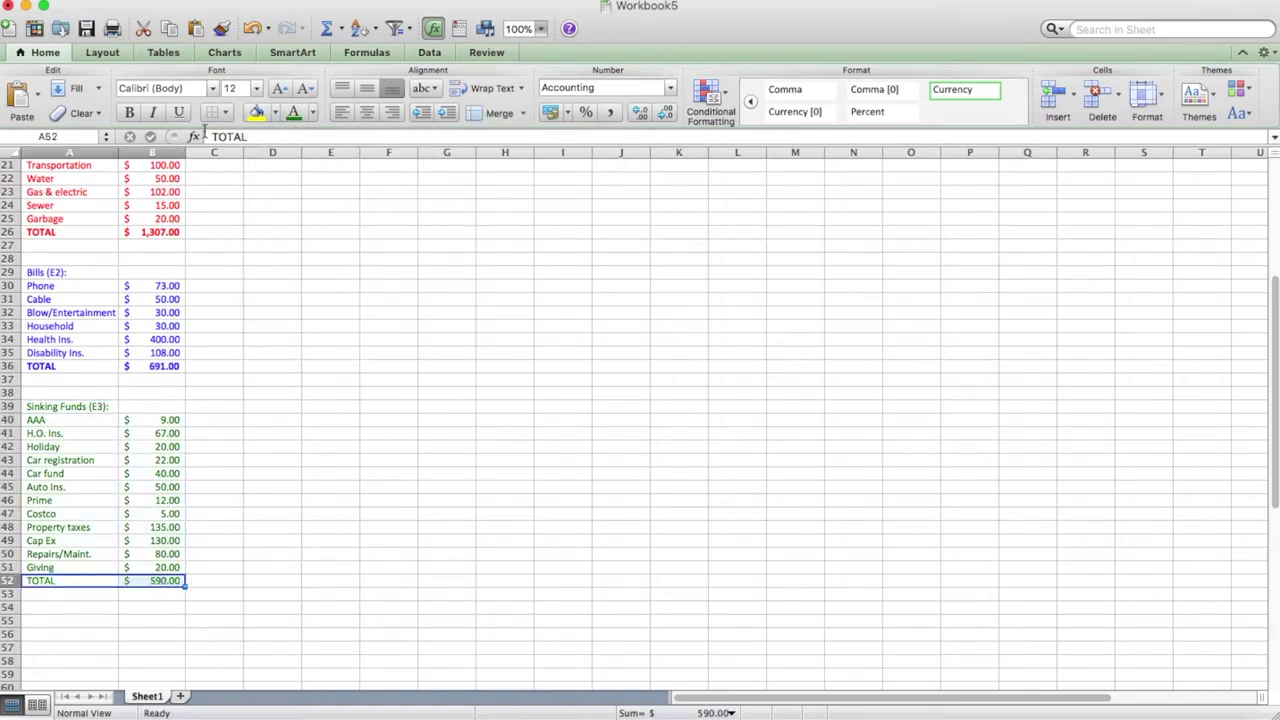
pyautogui.click(129, 112)
pyautogui.click(305, 514)
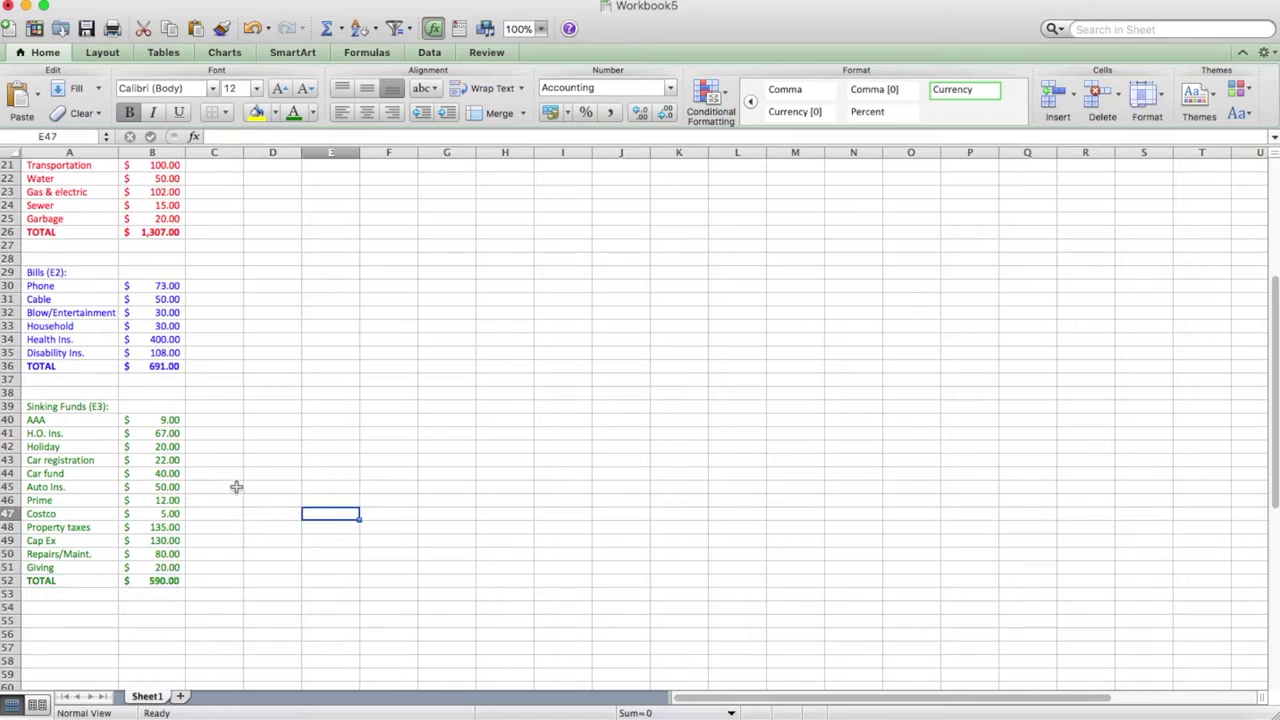
# - Review the expense items and amounts of the Sinking Funds, Bills and 4 Walls sections in turn
pyautogui.scroll(-2, 180, 460)
pyautogui.moveTo(60, 395); pyautogui.dragTo(146, 541)
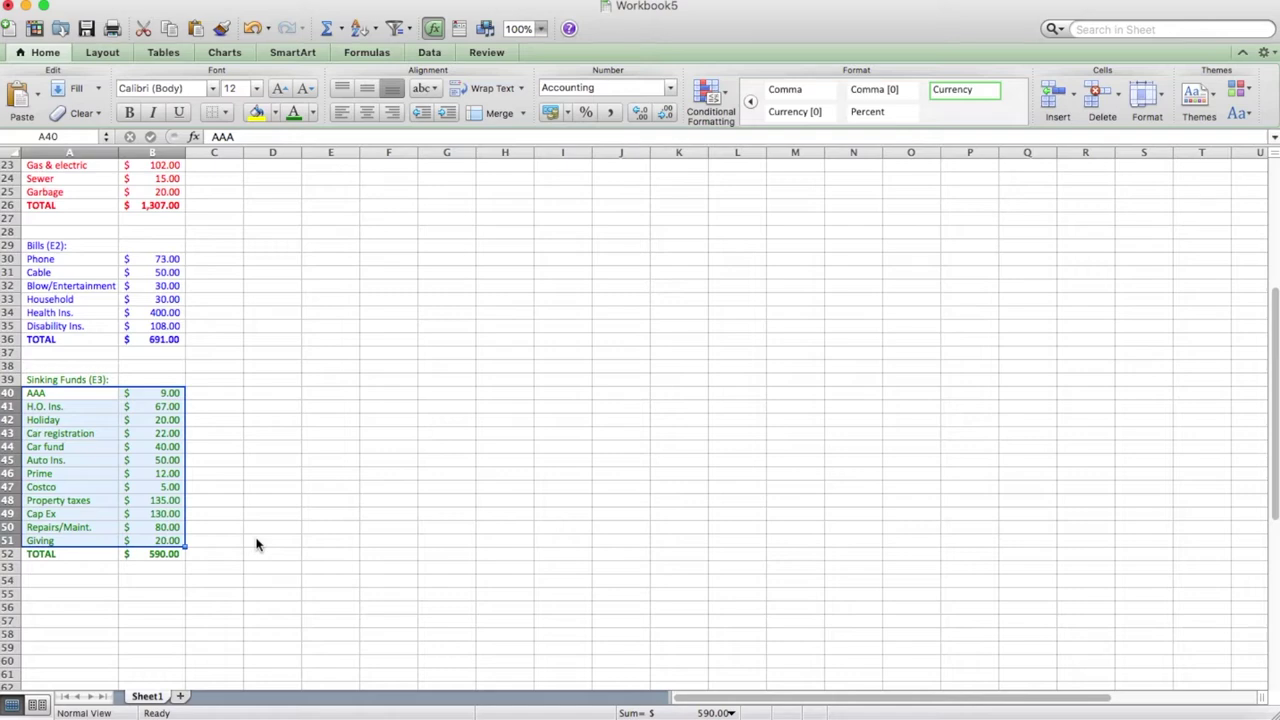
pyautogui.click(272, 472)
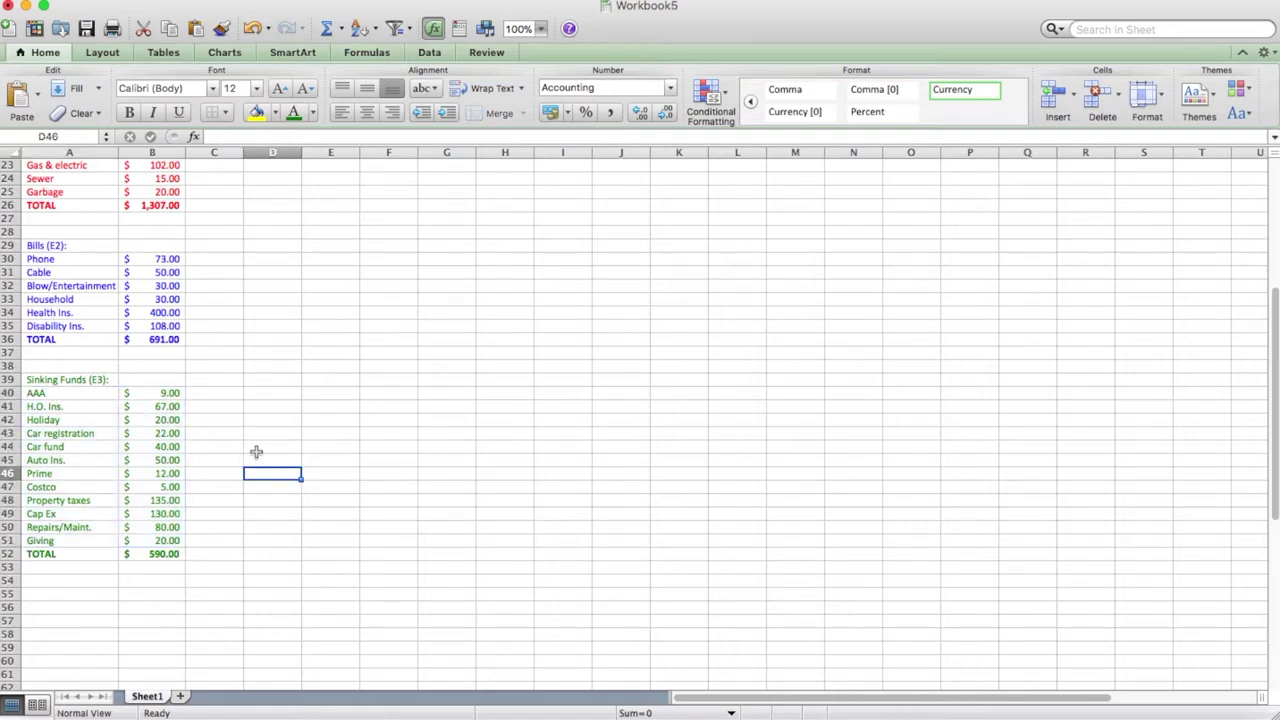
pyautogui.scroll(4, 256, 452)
pyautogui.moveTo(65, 314); pyautogui.dragTo(157, 380)
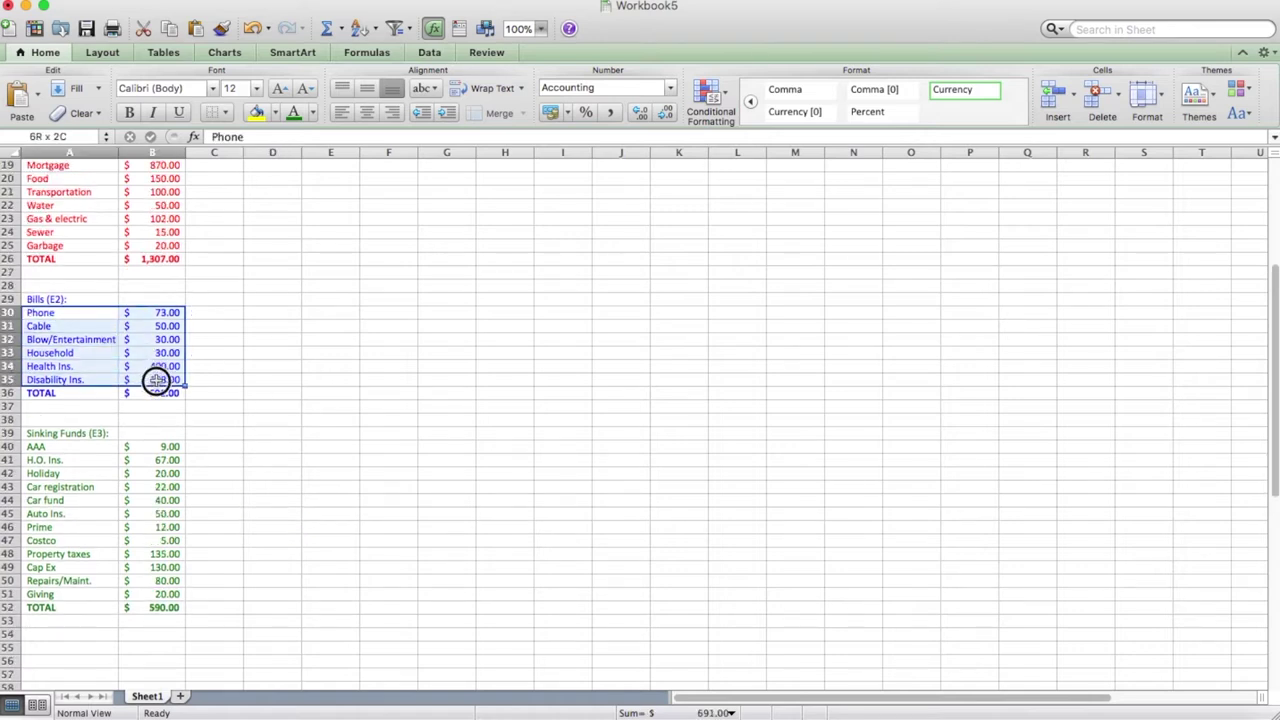
pyautogui.click(280, 366)
pyautogui.scroll(13, 280, 363)
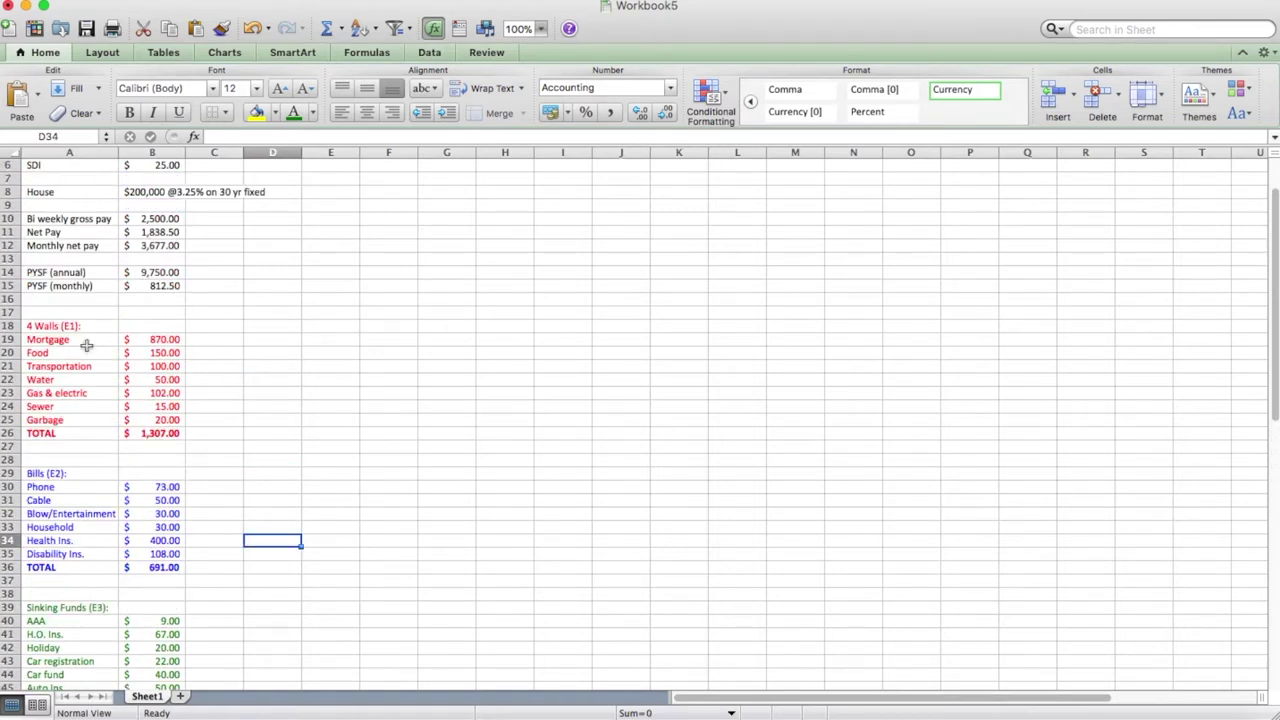
pyautogui.moveTo(60, 341); pyautogui.dragTo(164, 416)
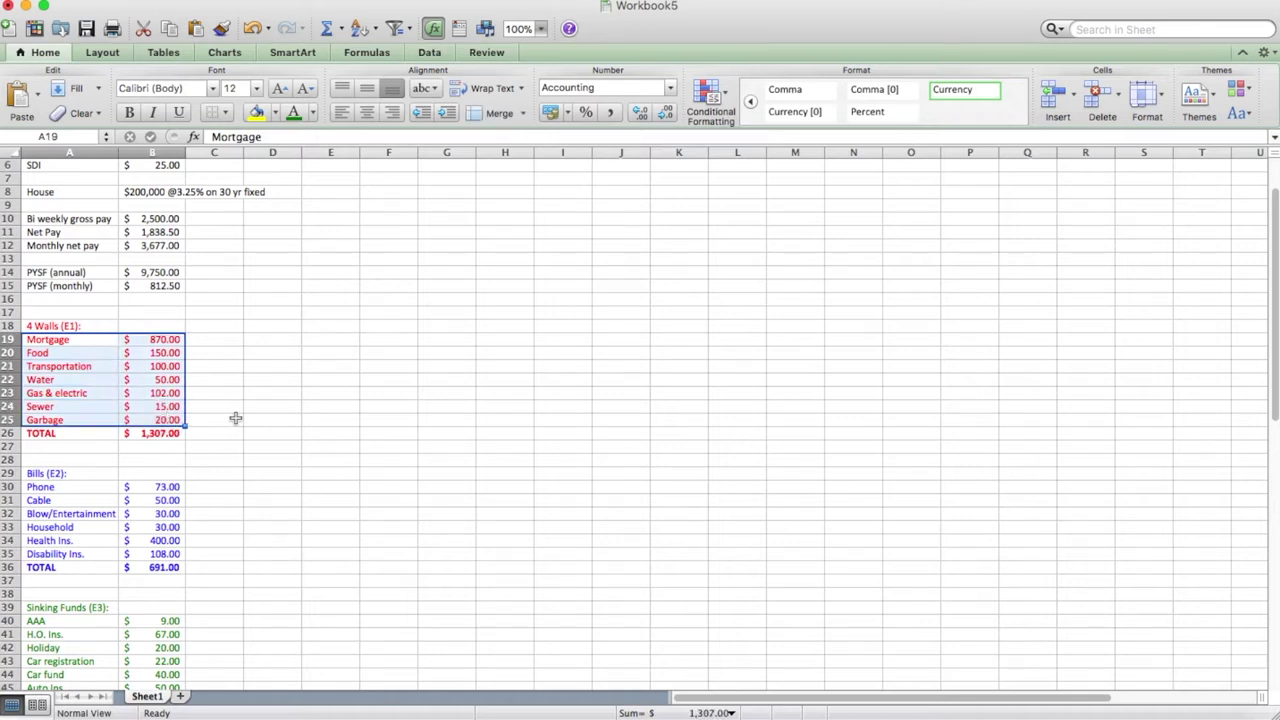
pyautogui.click(332, 447)
pyautogui.scroll(-5, 389, 459)
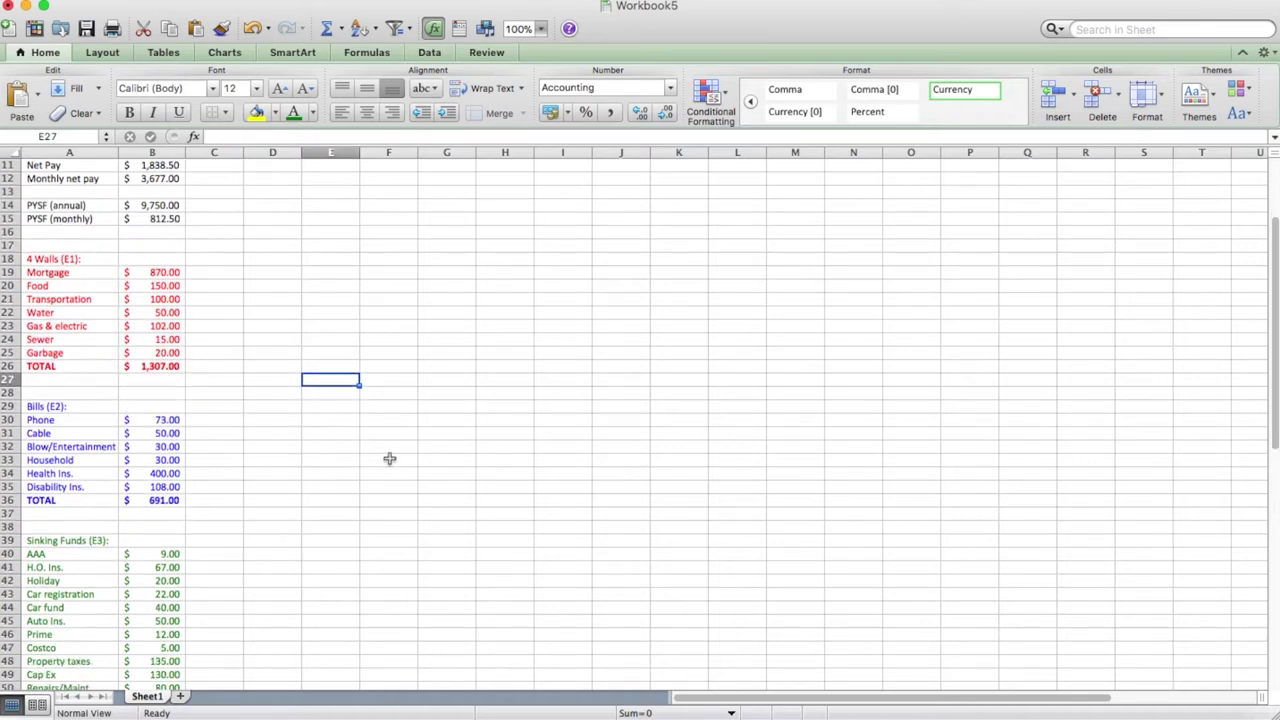
# - Examine individual Bills and 4 Walls categories such as Phone, Cable, Water, Mortgage, Household and Transportation, and return to the income rows
pyautogui.moveTo(45, 420); pyautogui.dragTo(67, 437)
pyautogui.scroll(2, 215, 420)
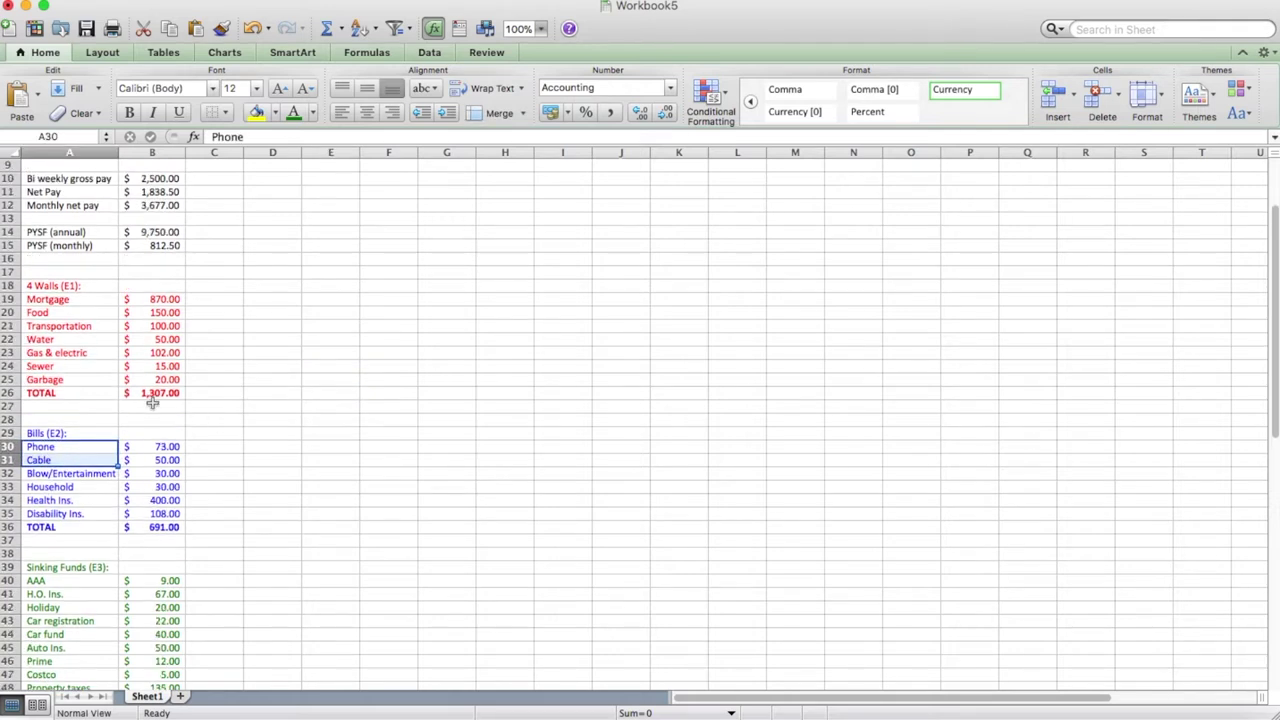
pyautogui.click(57, 341)
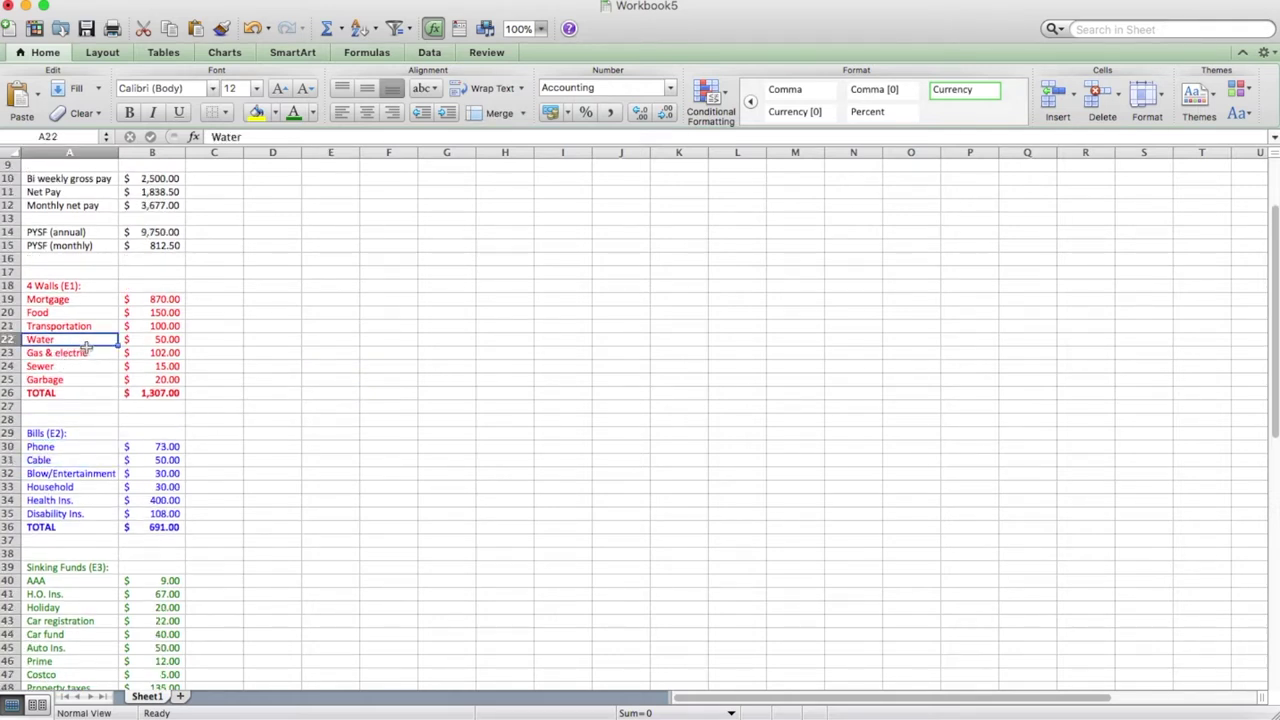
pyautogui.click(66, 300)
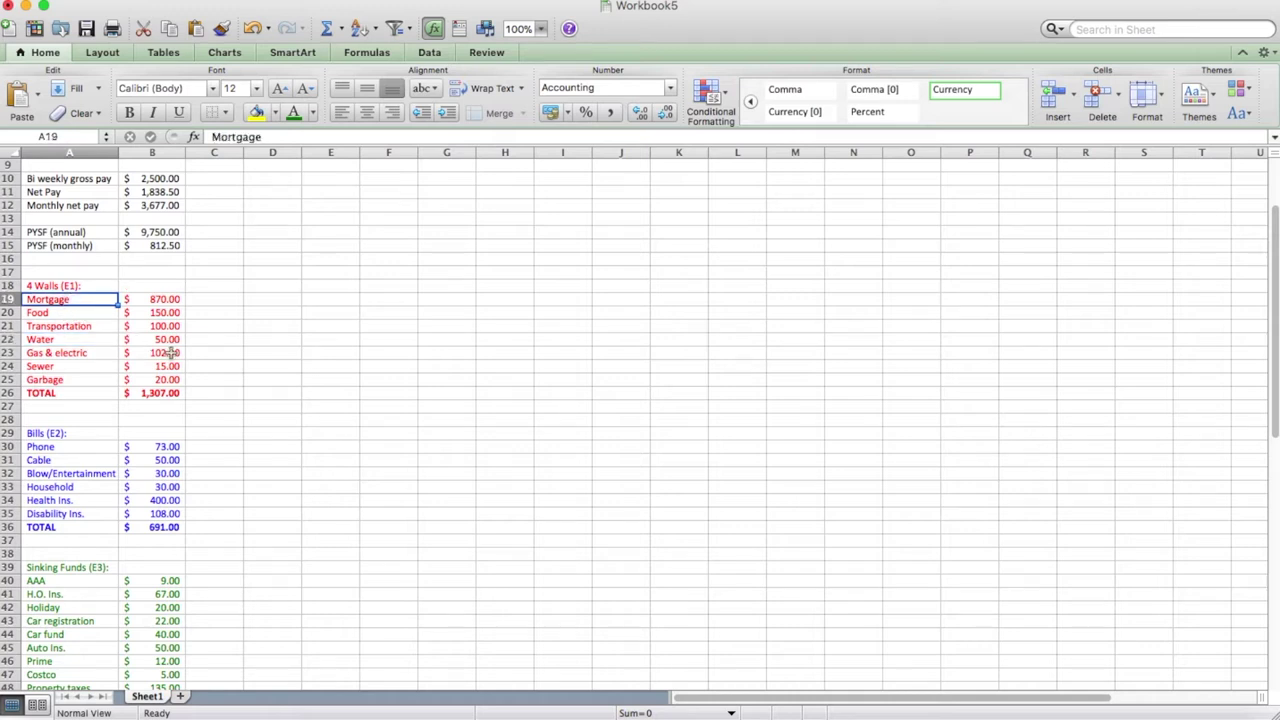
pyautogui.click(272, 394)
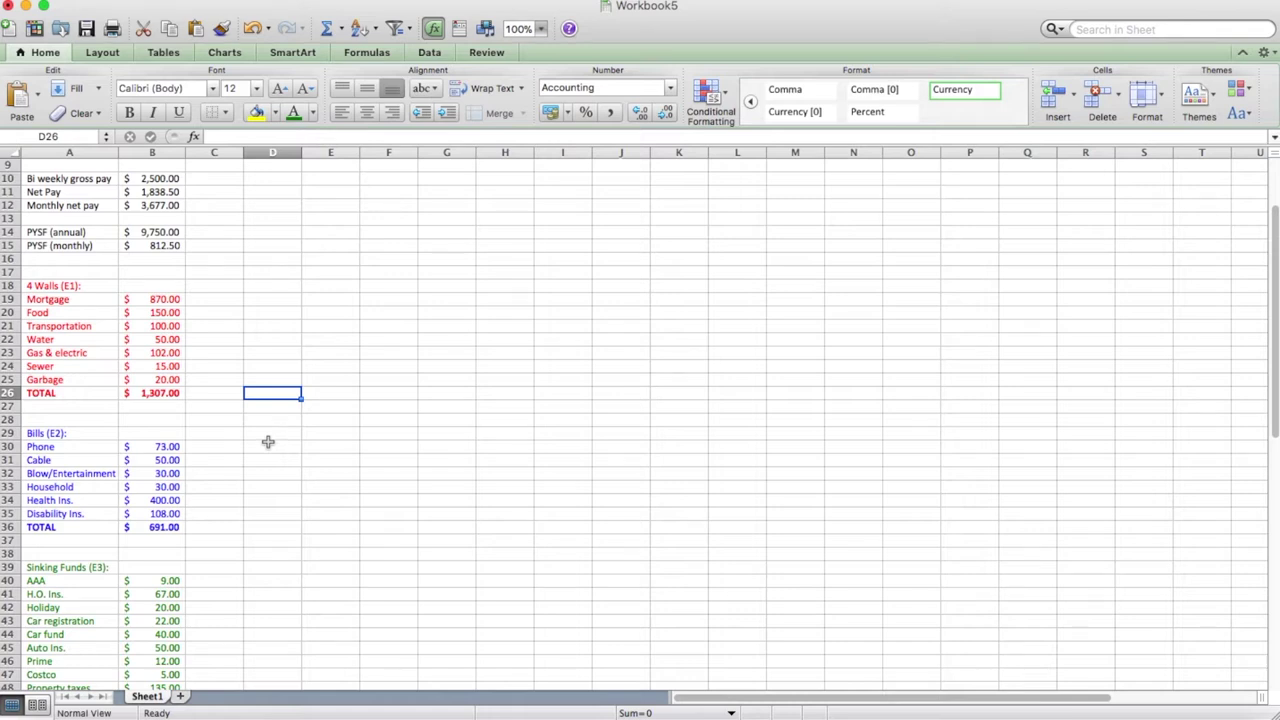
pyautogui.scroll(-1, 343, 338)
pyautogui.click(343, 340)
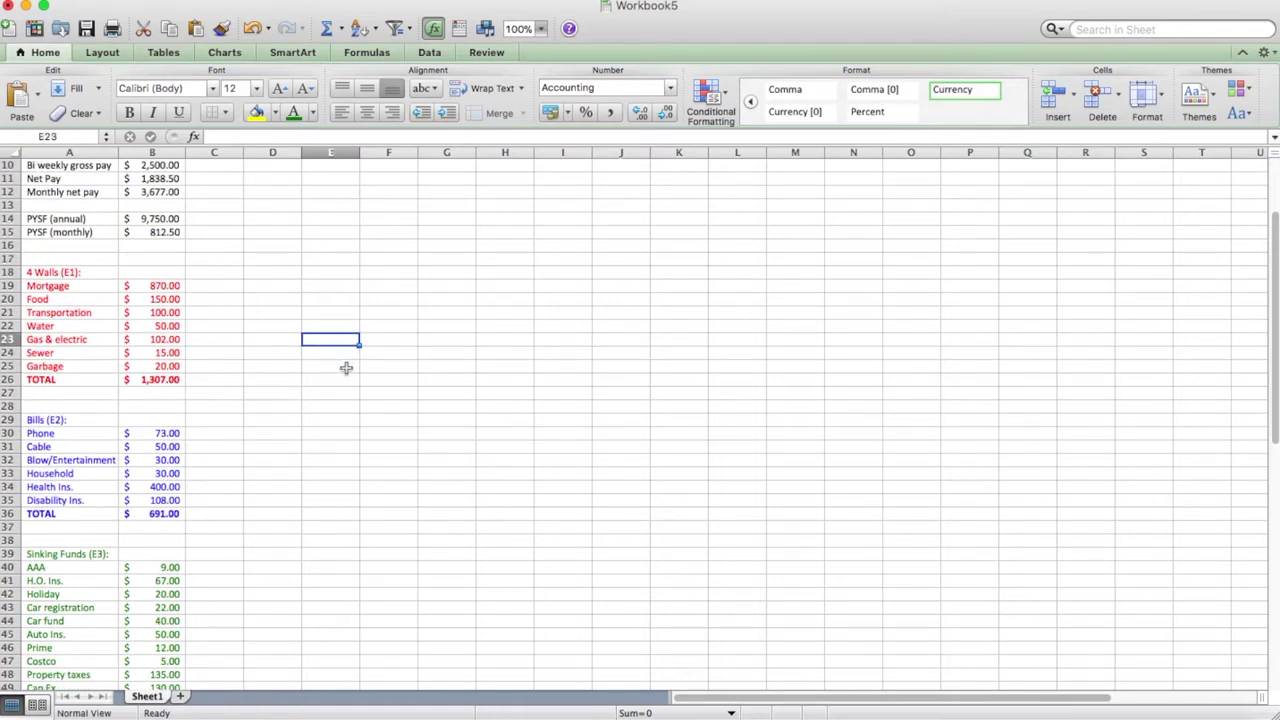
pyautogui.scroll(-6, 346, 368)
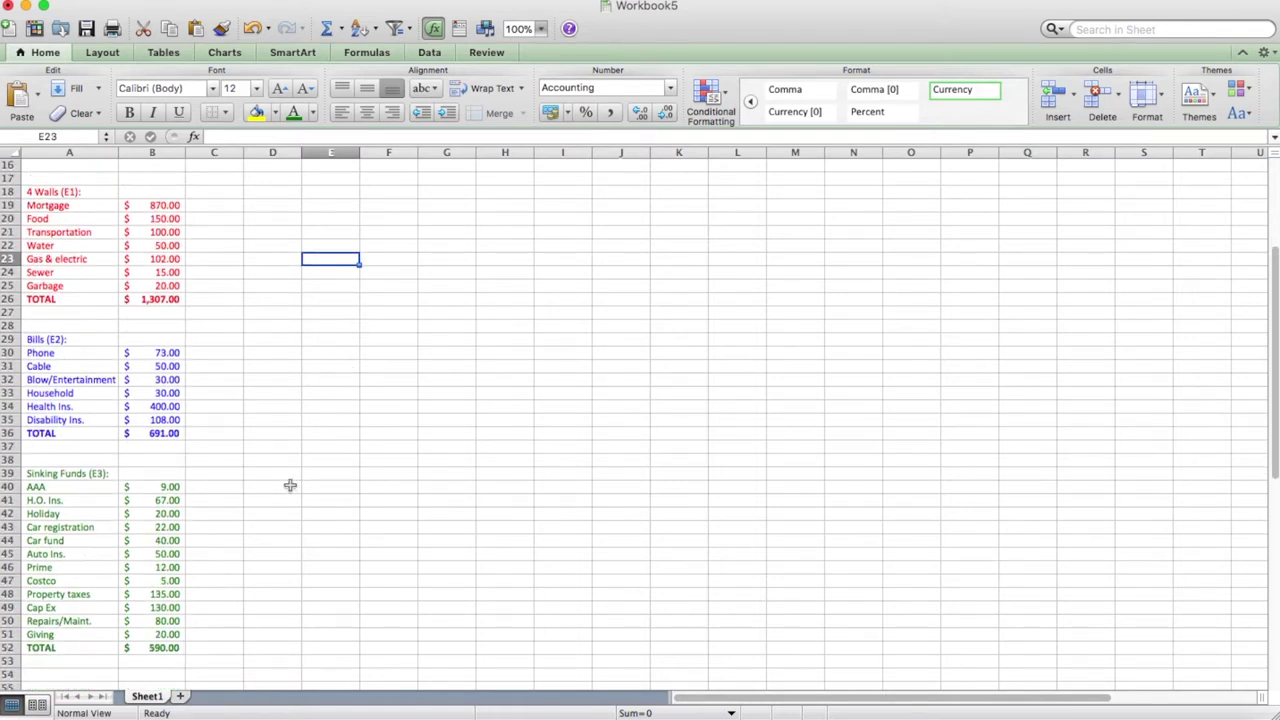
pyautogui.click(62, 394)
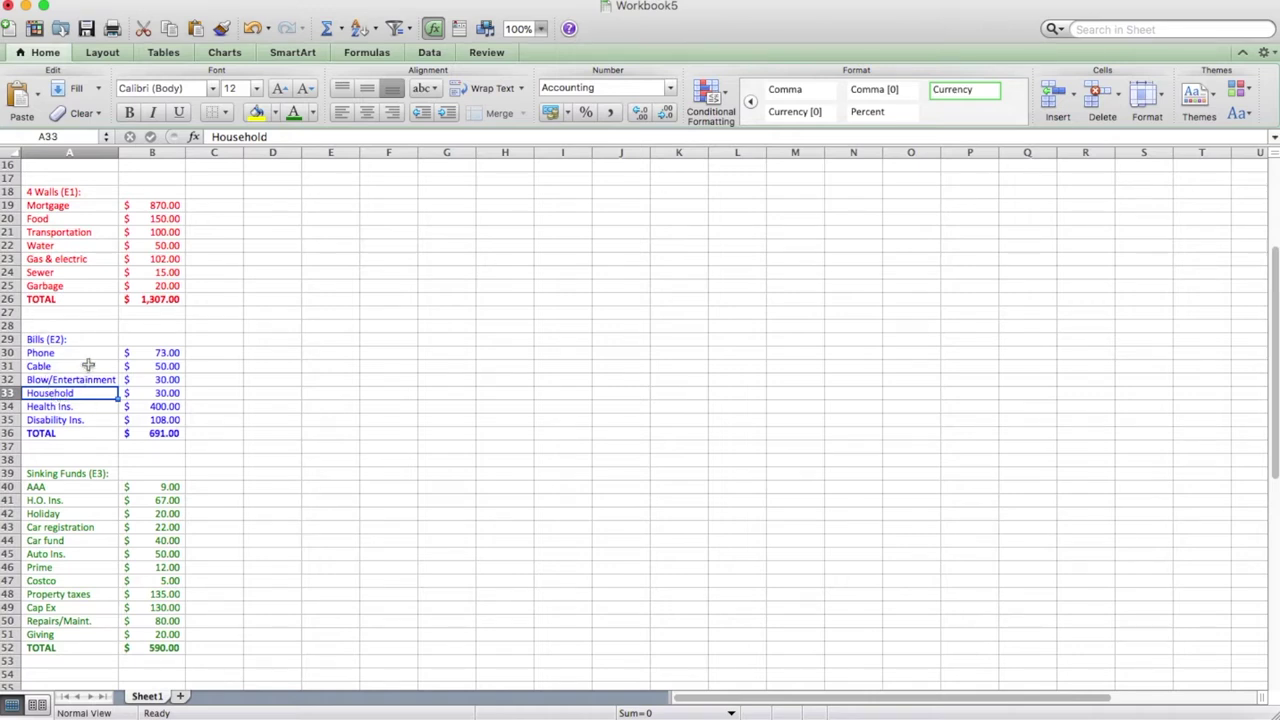
pyautogui.scroll(2, 88, 365)
pyautogui.click(72, 259)
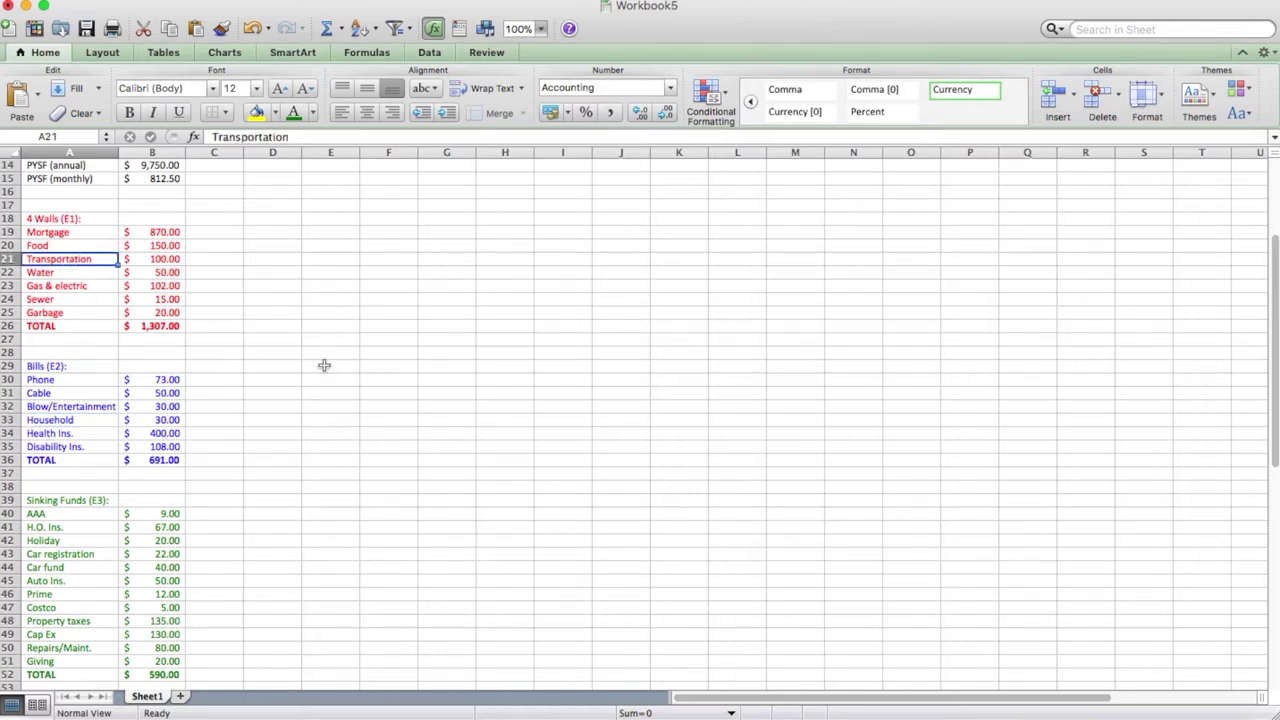
pyautogui.scroll(5, 324, 365)
pyautogui.click(389, 178)
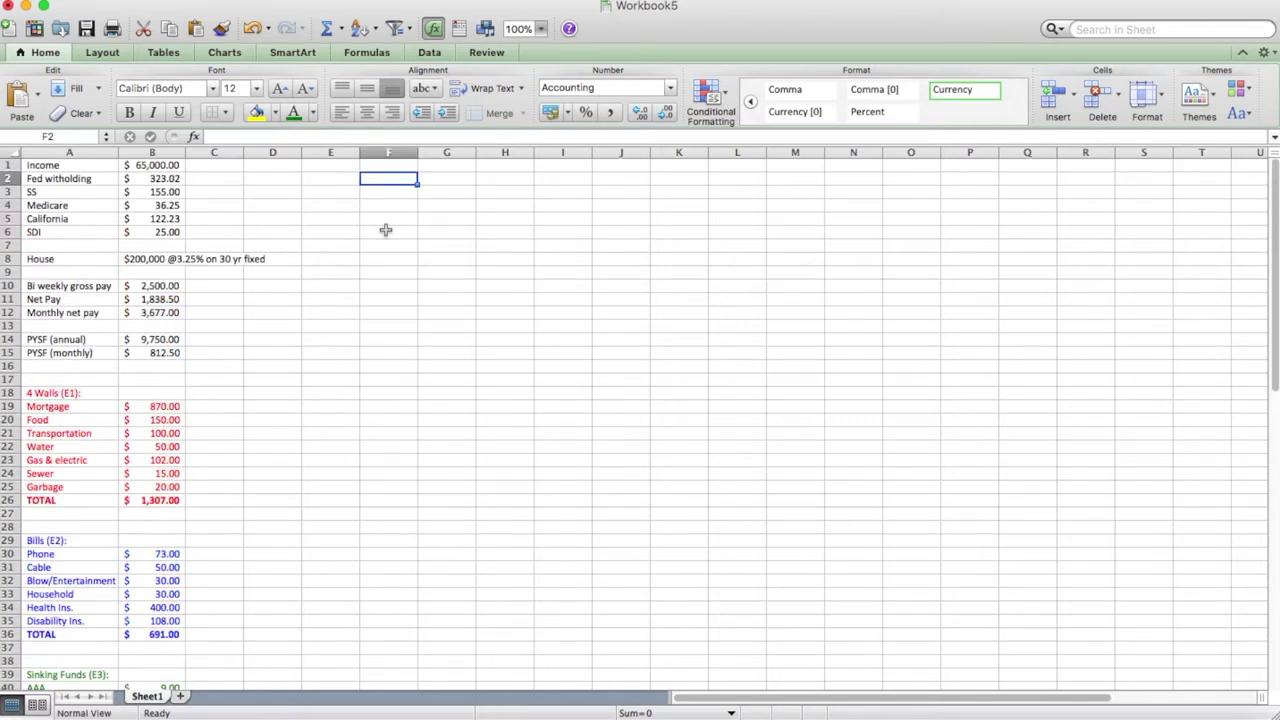
# - Enter the cash flow formula as text, with "CF =" in F2 and "I - E" in G2
pyautogui.write('CF =')
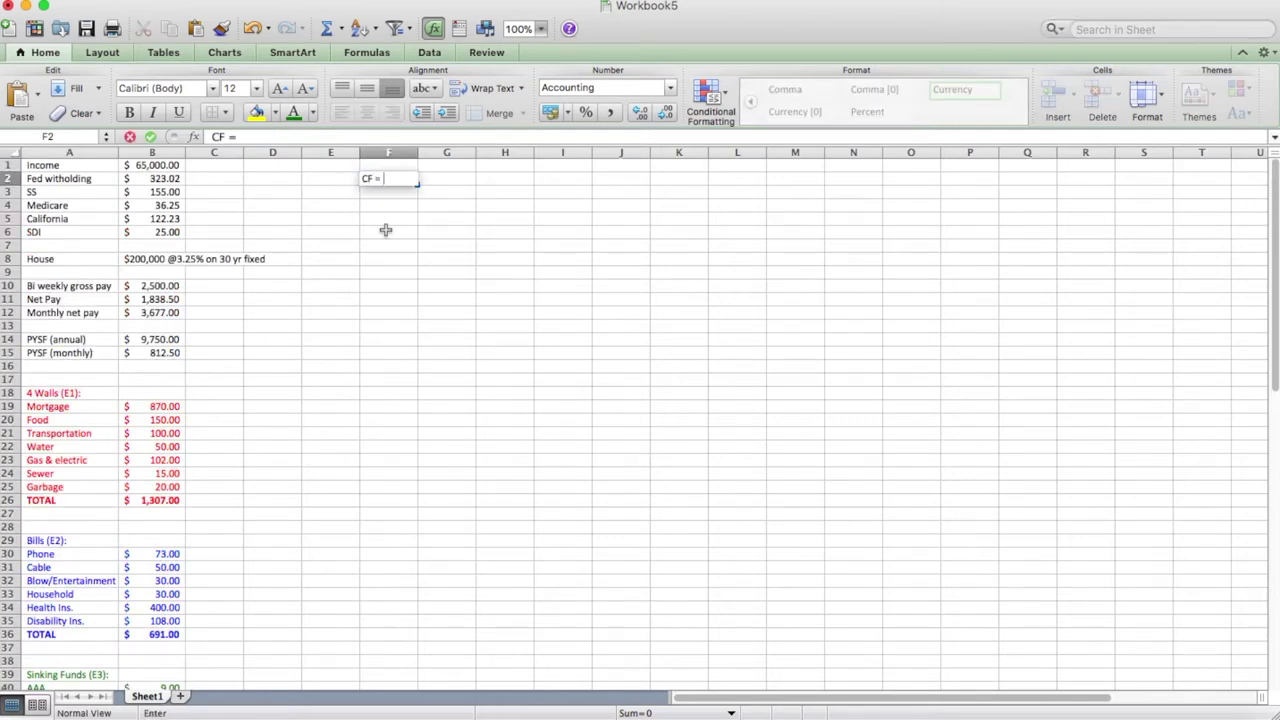
pyautogui.press('Tab')
pyautogui.write('I -')
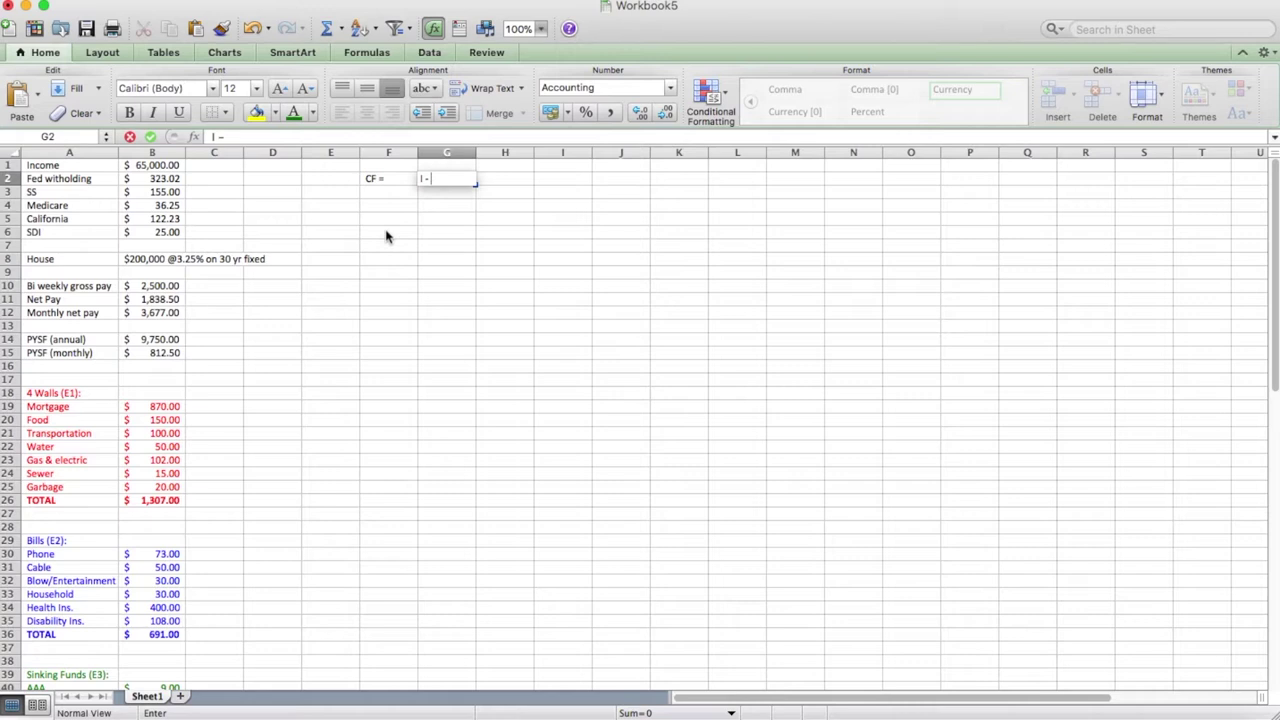
pyautogui.write(' E')
pyautogui.press('Return')
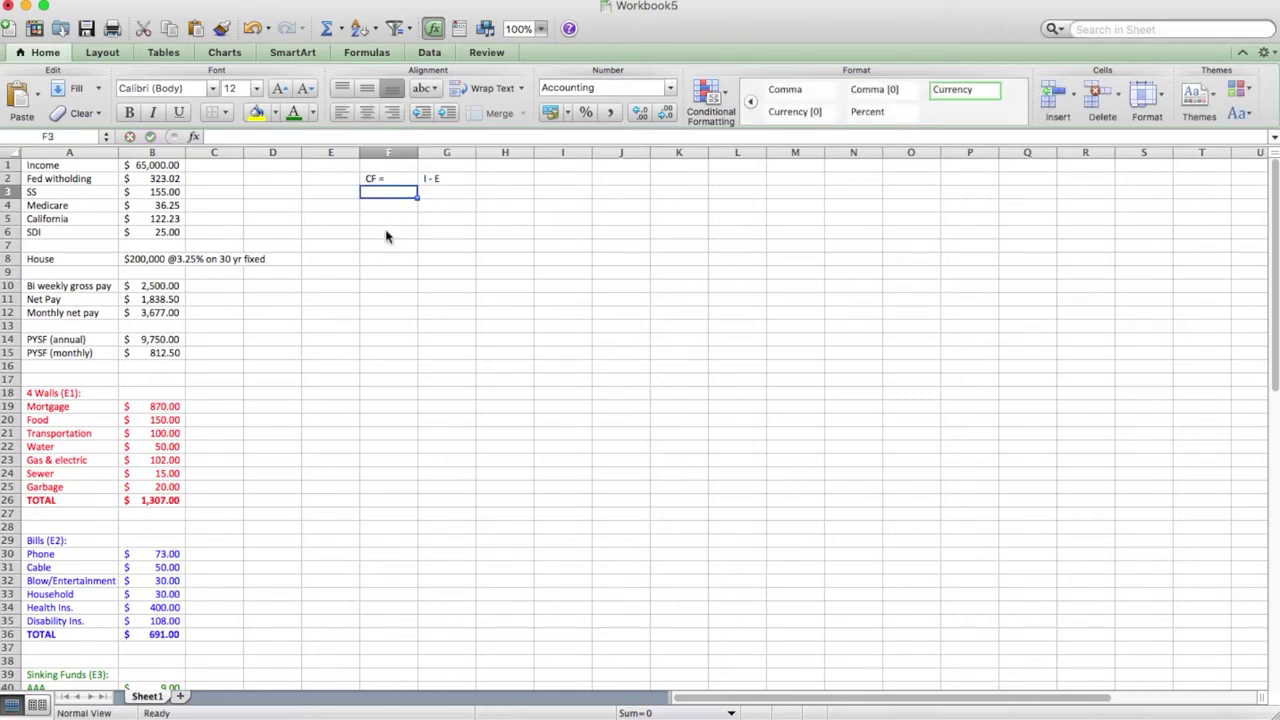
# - Add the headings Income in G3 and Expenses in H3 below the cash flow formula
pyautogui.click(460, 191)
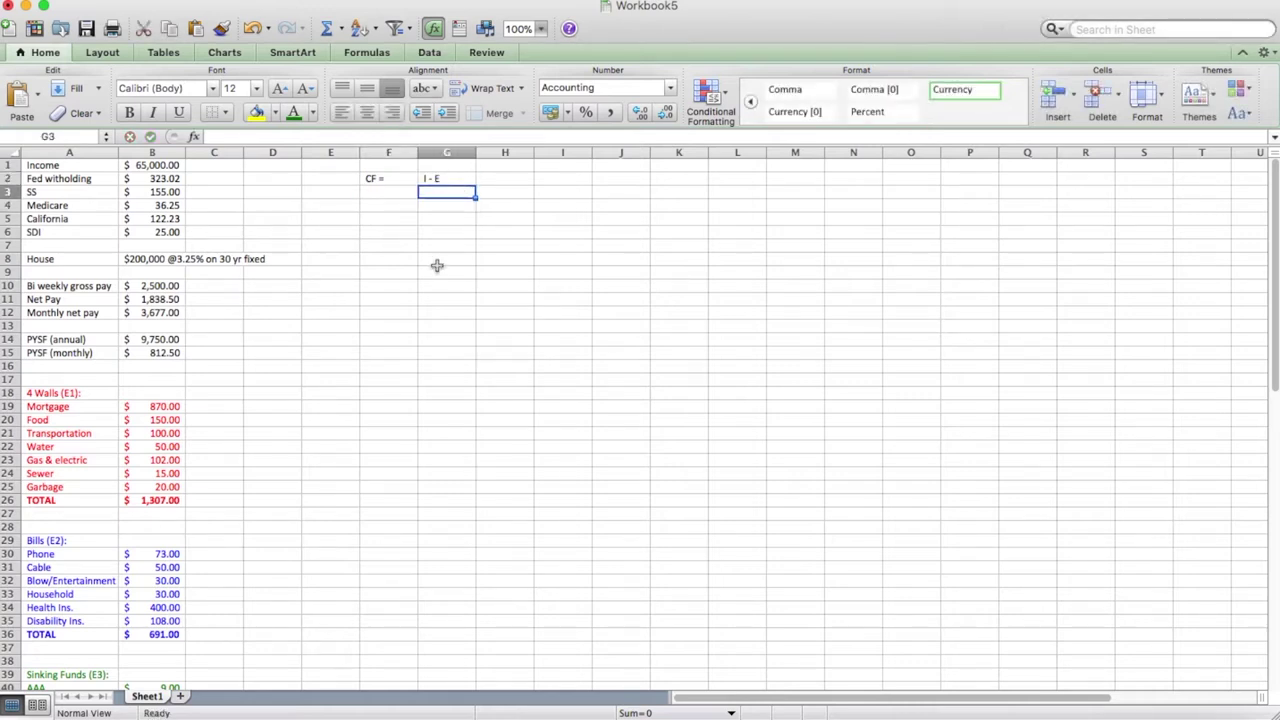
pyautogui.write('Income')
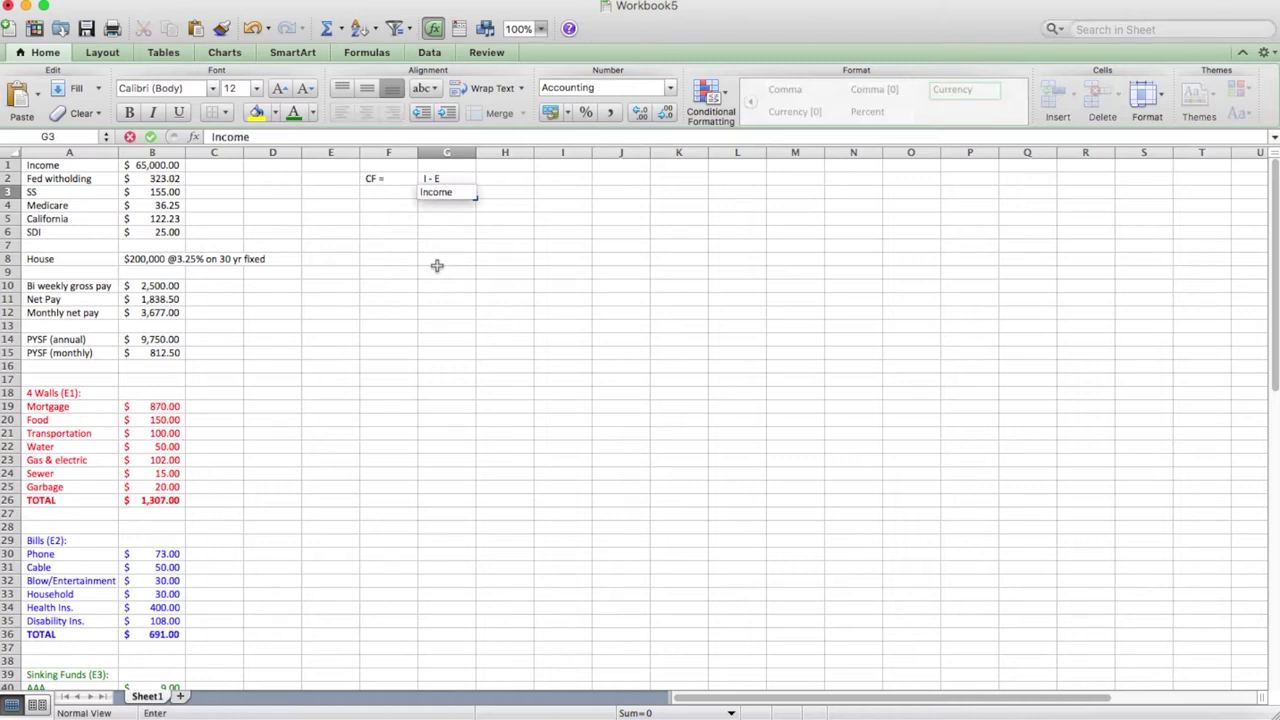
pyautogui.press('Tab')
pyautogui.write('Expenses')
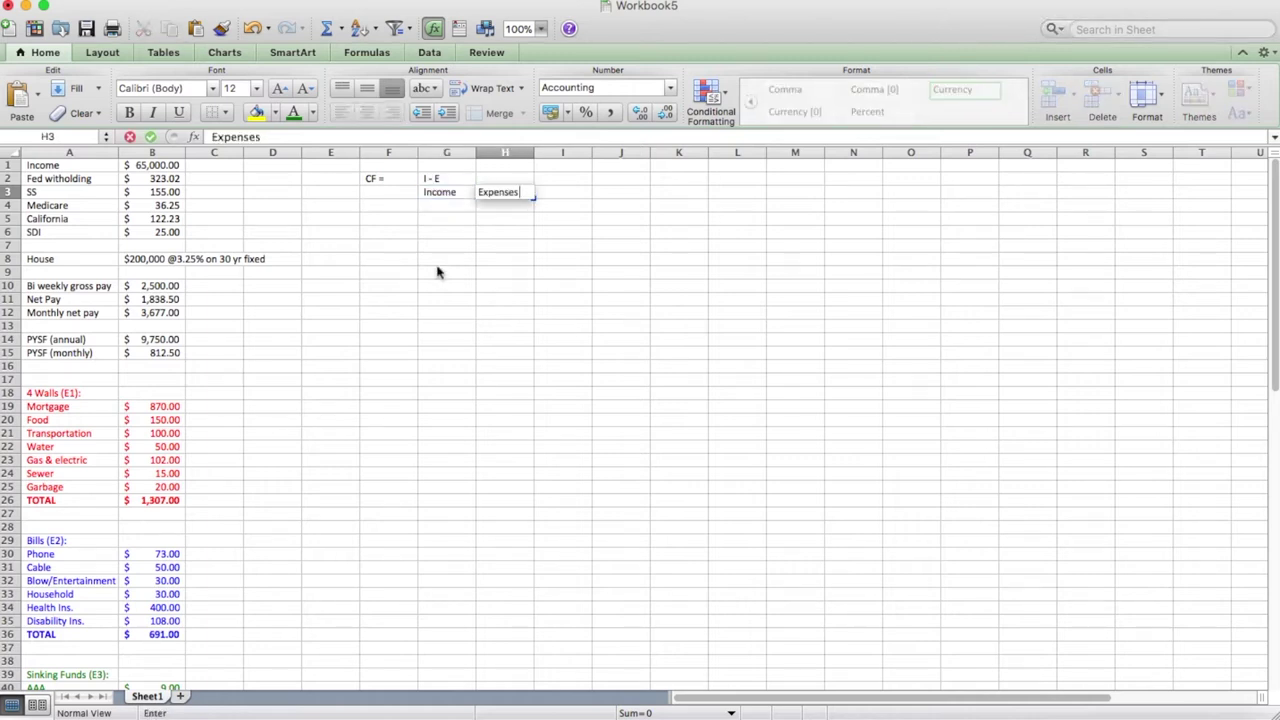
pyautogui.press('Return')
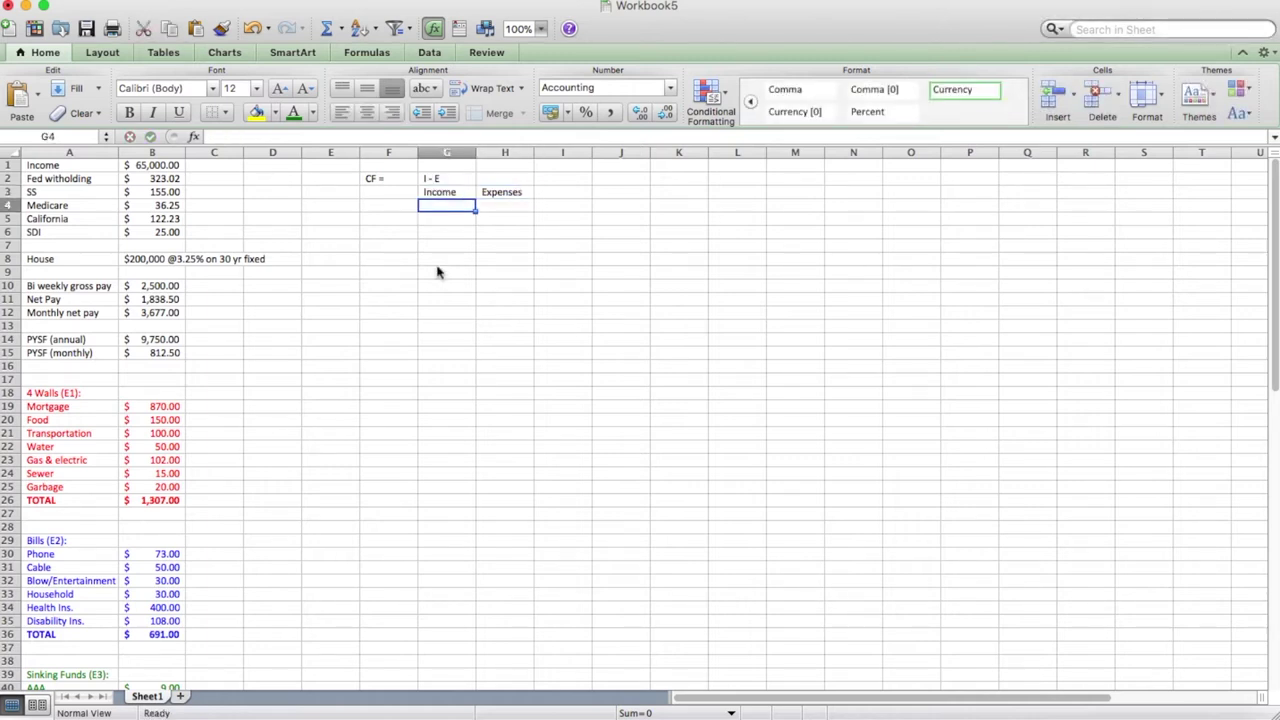
# - Link the Income amount in G4 to the monthly net pay with =B12
pyautogui.write('=')
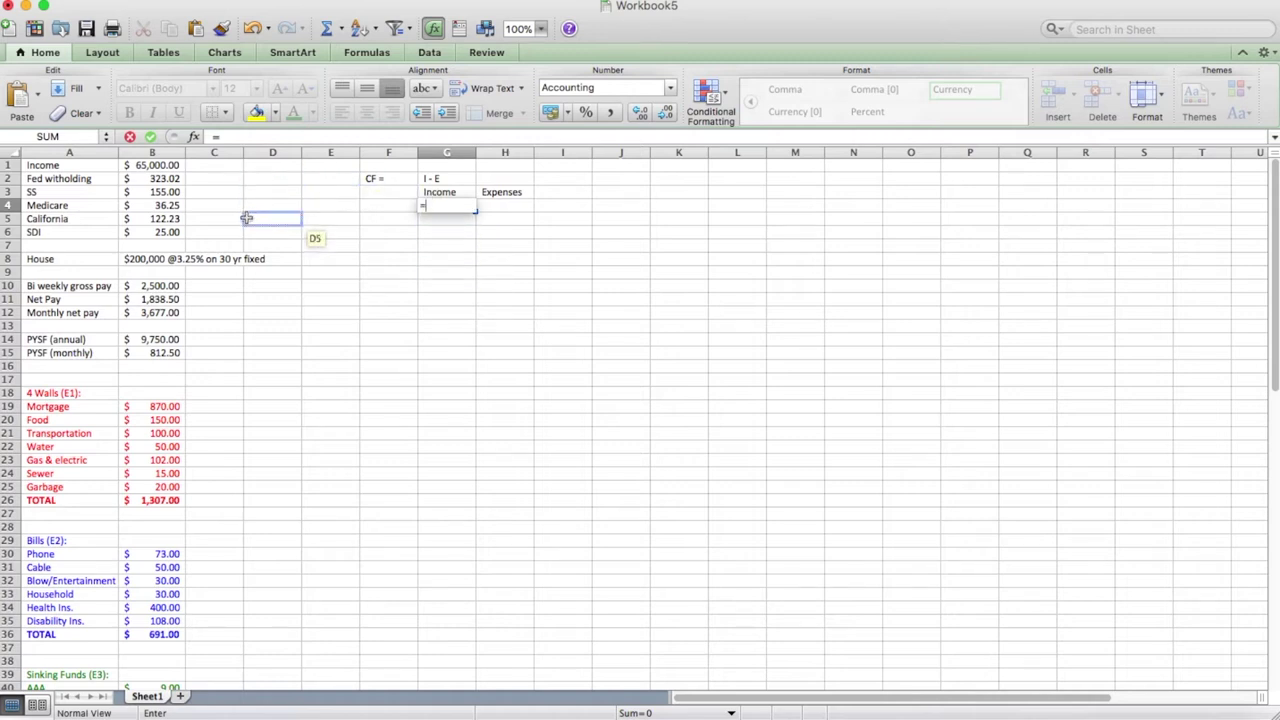
pyautogui.click(168, 314)
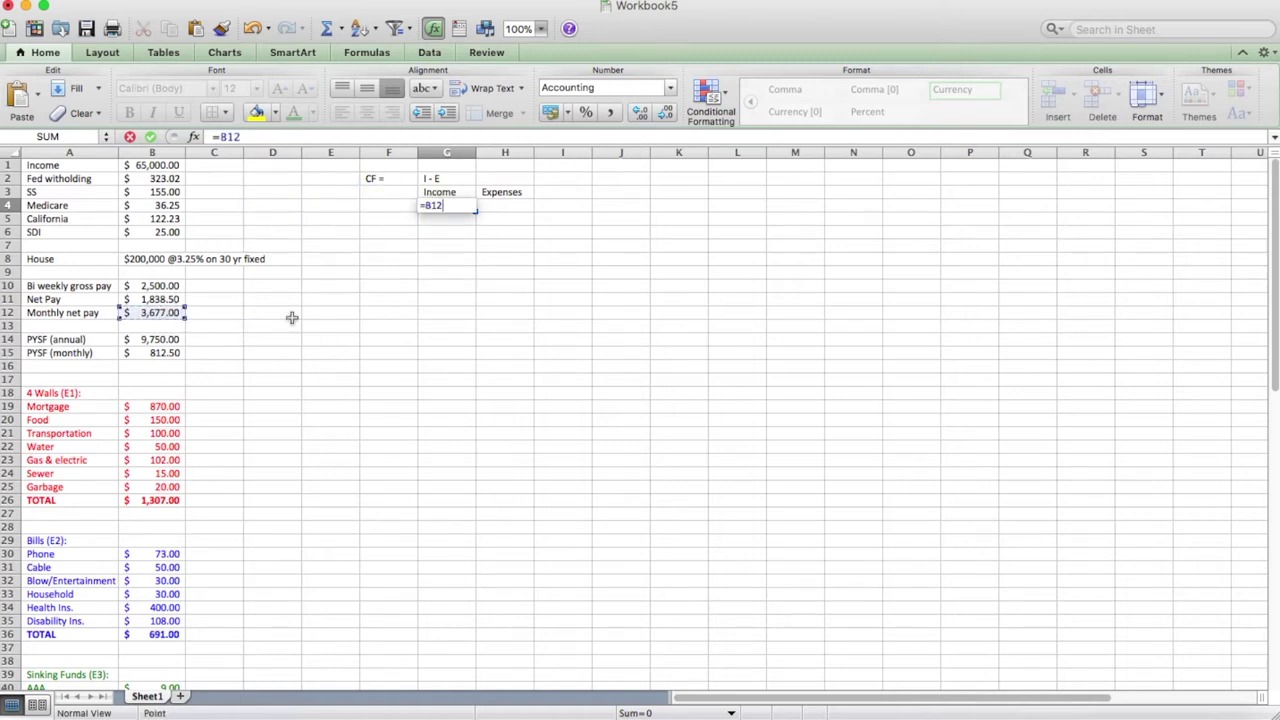
pyautogui.press('Return')
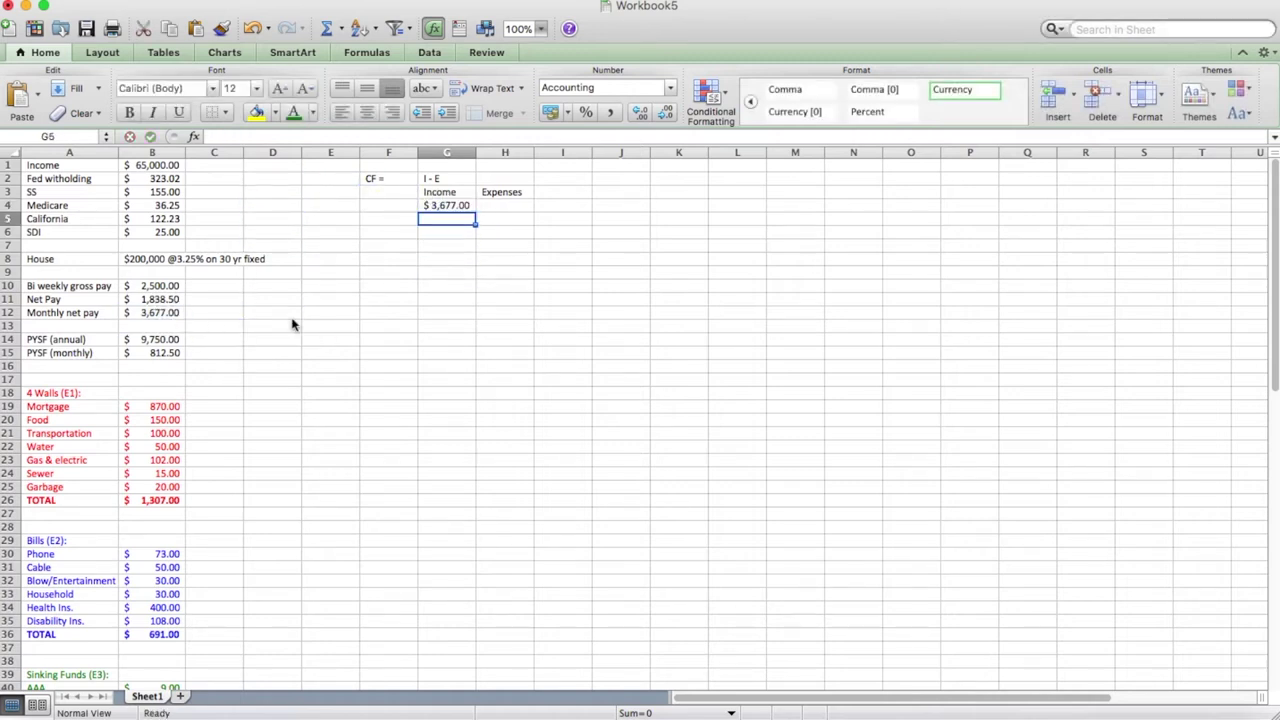
# - Calculate total expenses in H4 from monthly PYSF and the three section totals with =sum(B15+B26+B36+B52)
pyautogui.click(504, 207)
pyautogui.write('um(')
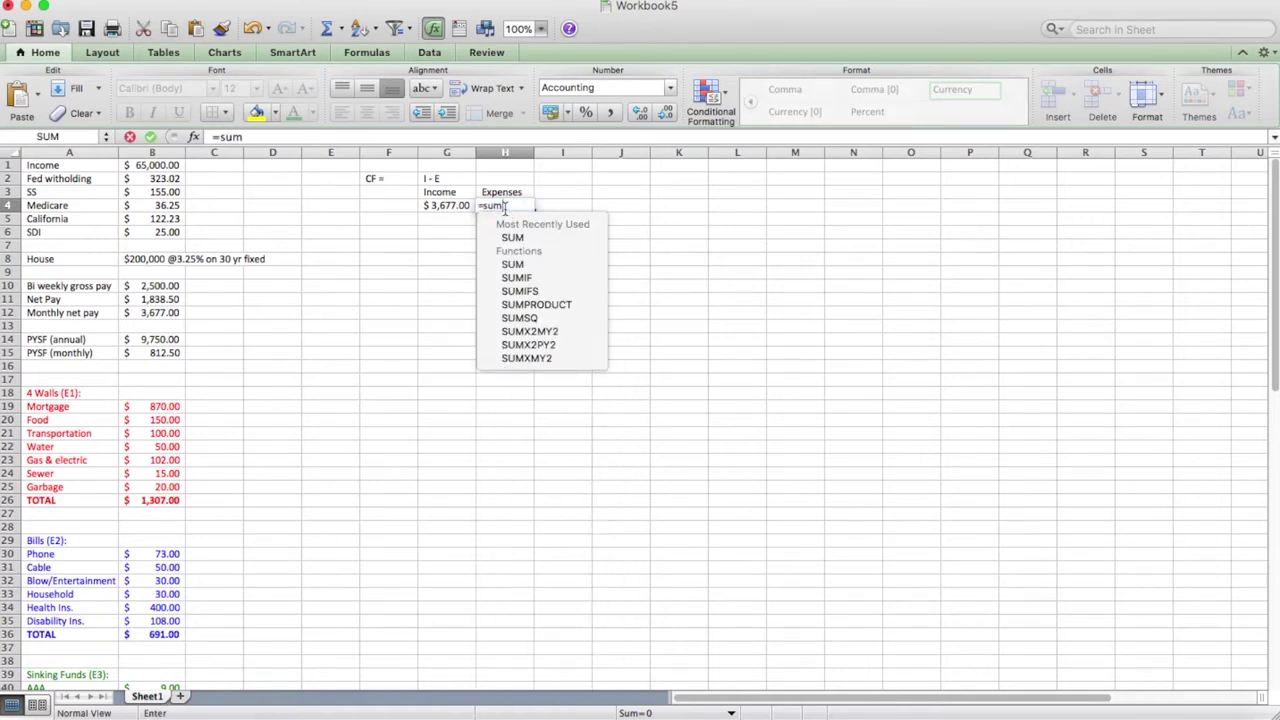
pyautogui.click(163, 353)
pyautogui.scroll(-1, 283, 342)
pyautogui.scroll(-1, 283, 342)
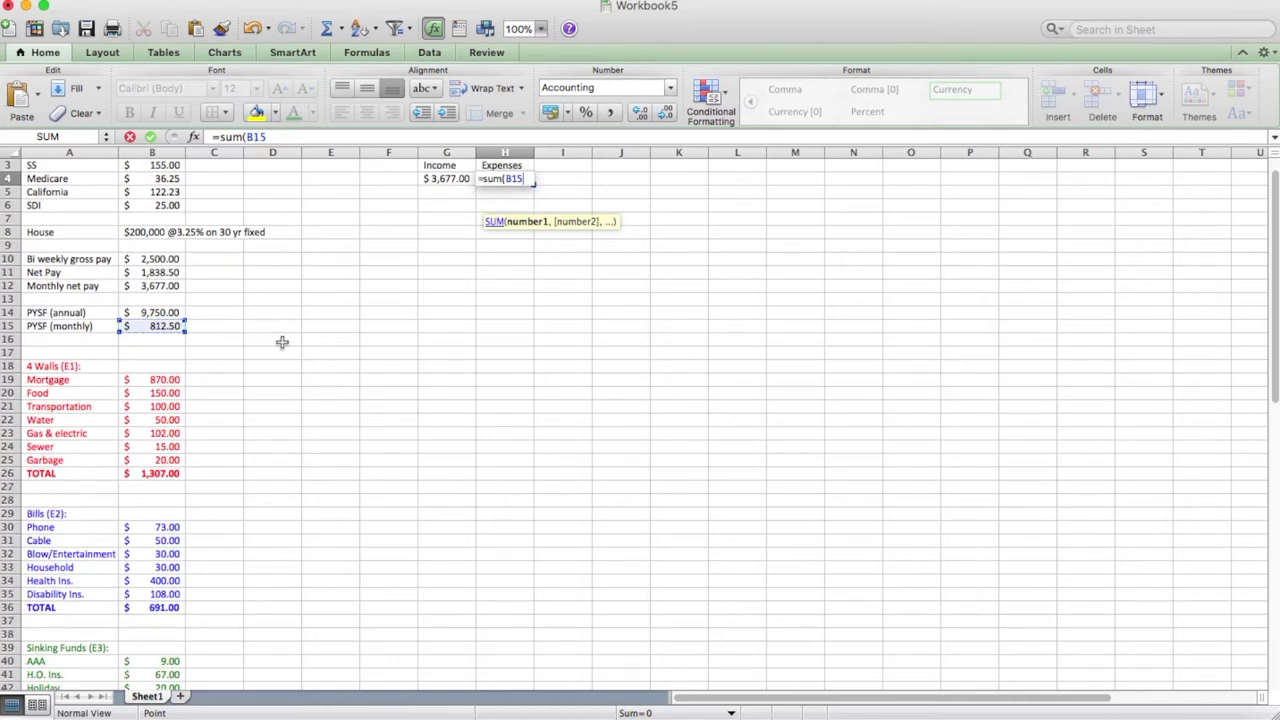
pyautogui.write('+')
pyautogui.click(160, 473)
pyautogui.write('+')
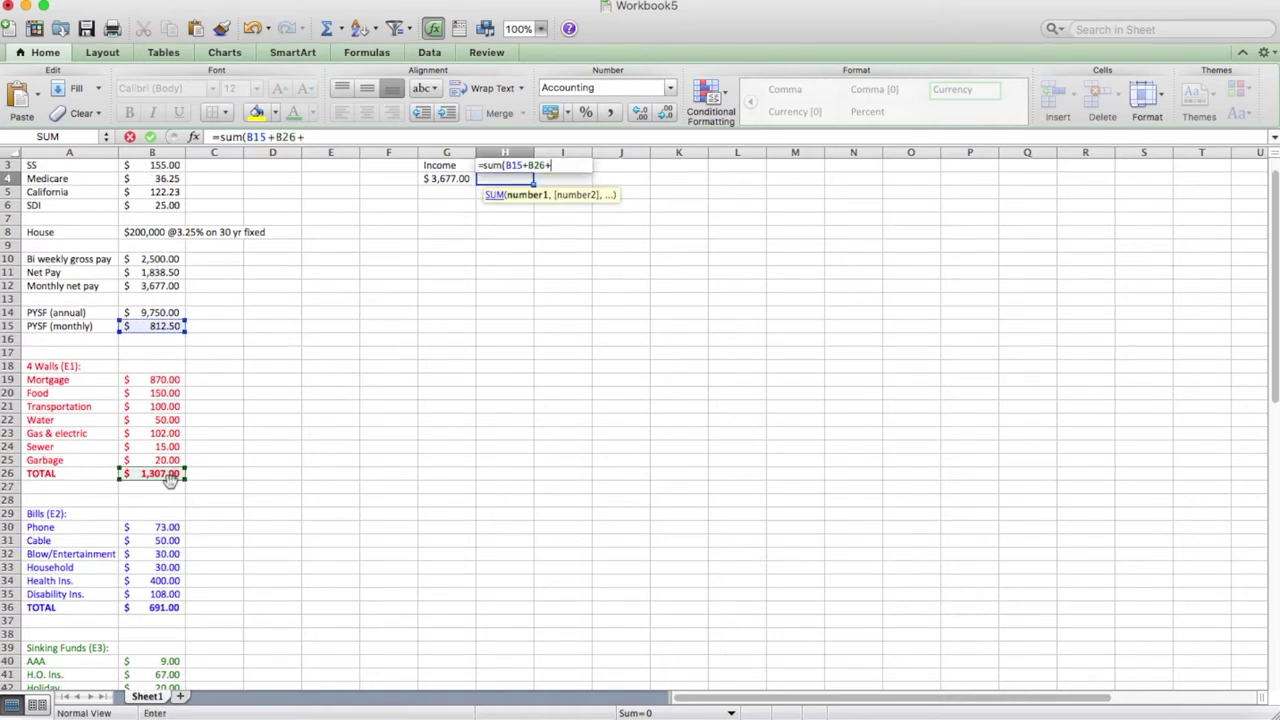
pyautogui.scroll(-3, 165, 540)
pyautogui.click(165, 569)
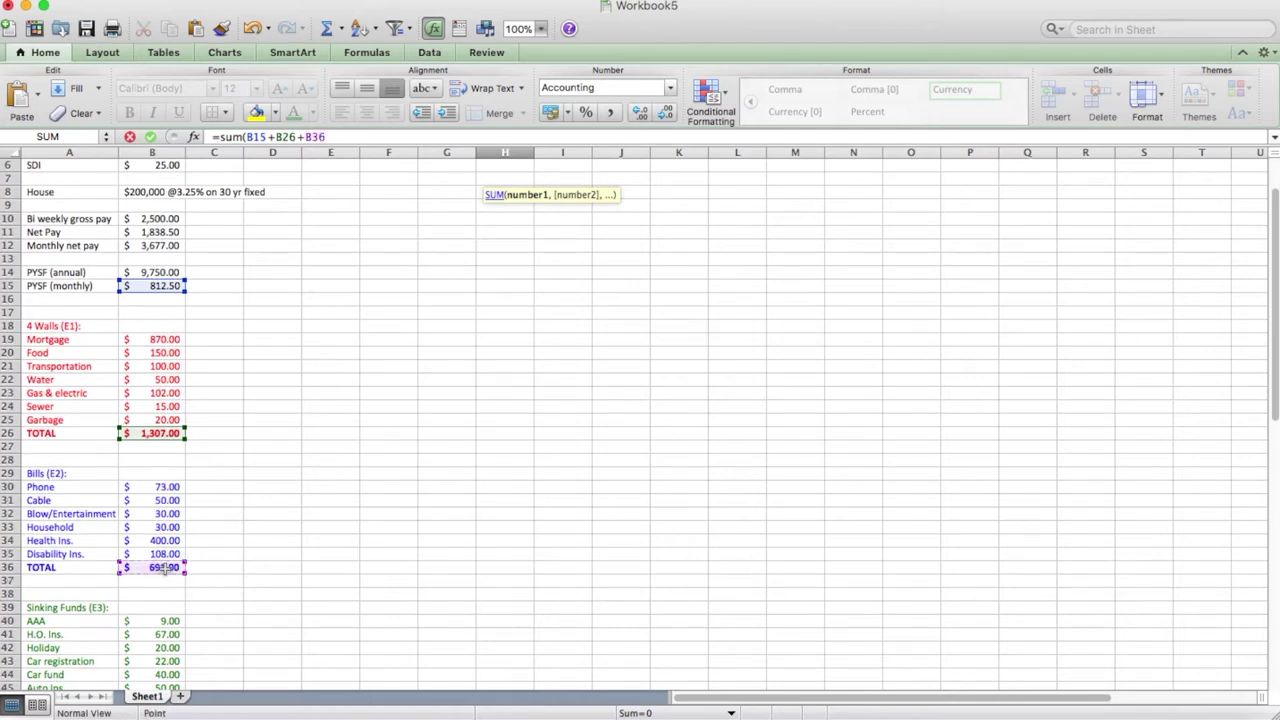
pyautogui.write('+')
pyautogui.scroll(-5, 241, 566)
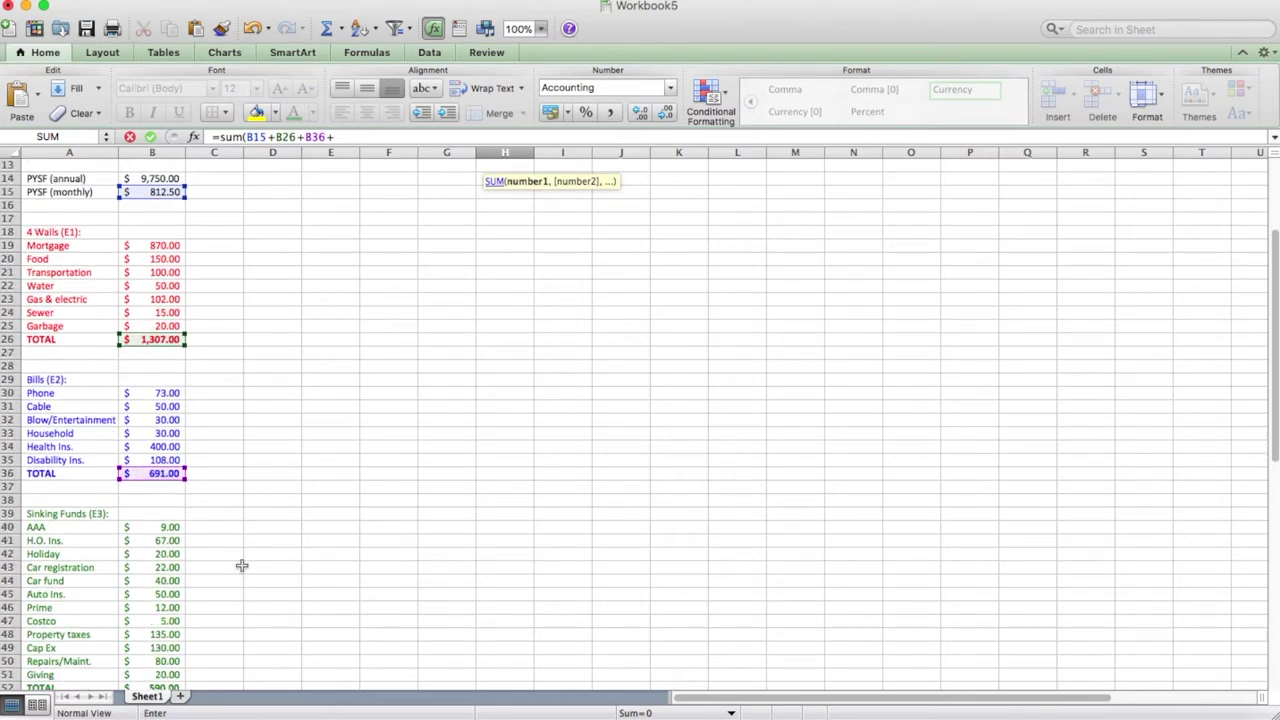
pyautogui.scroll(-5, 241, 566)
pyautogui.click(162, 567)
pyautogui.scroll(12, 381, 503)
pyautogui.write(')')
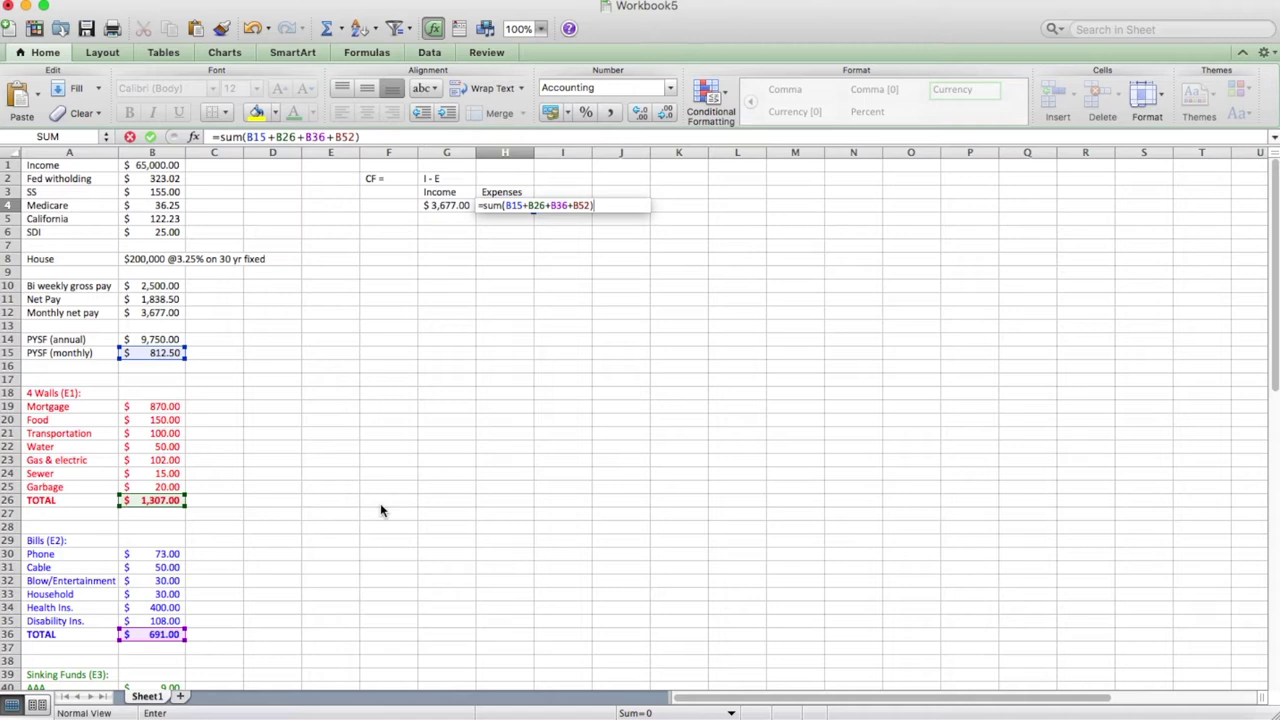
pyautogui.press('Return')
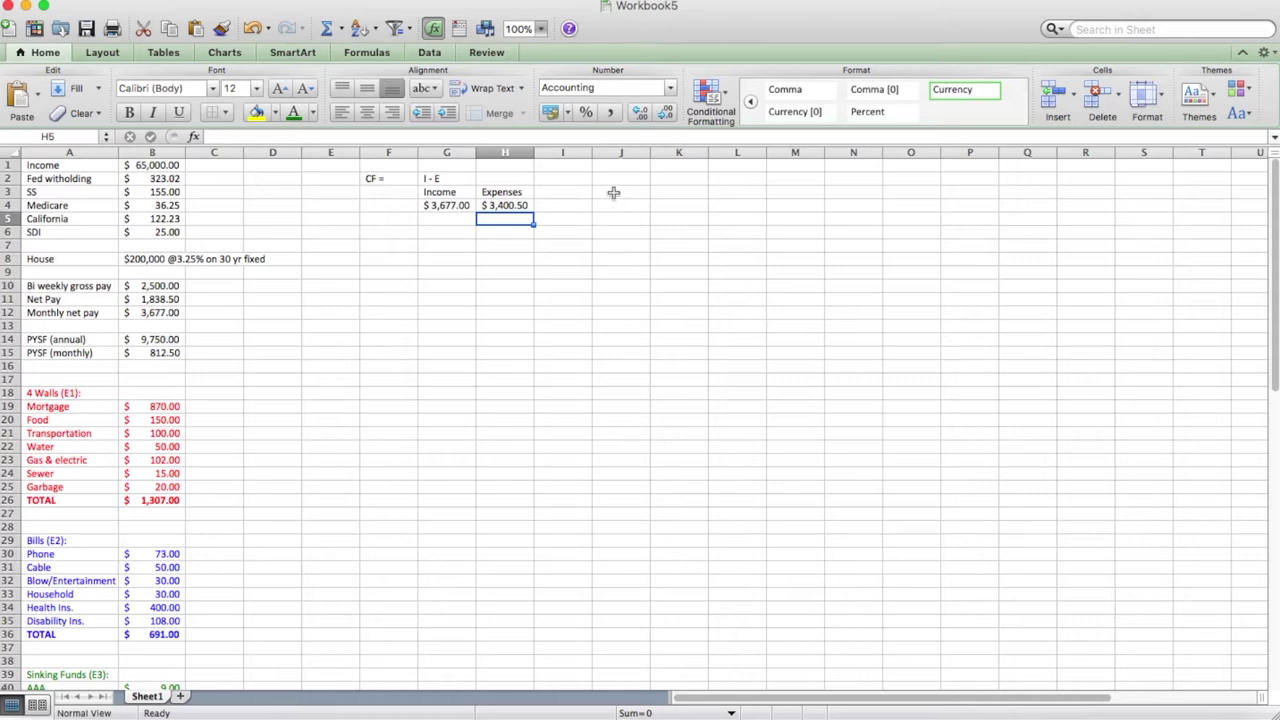
# - Label F5 "CF =" and calculate the cash flow in G5 as income minus expenses, =G4-H4
pyautogui.click(377, 219)
pyautogui.write('CF =')
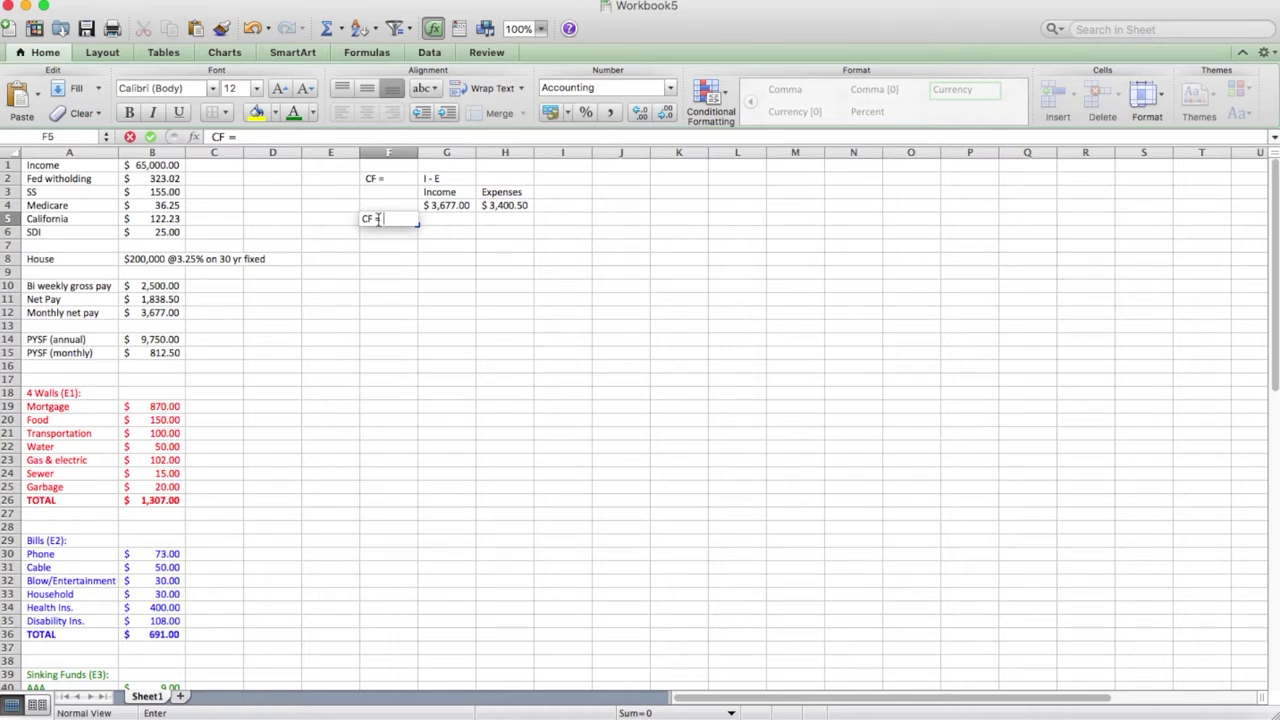
pyautogui.press('Tab')
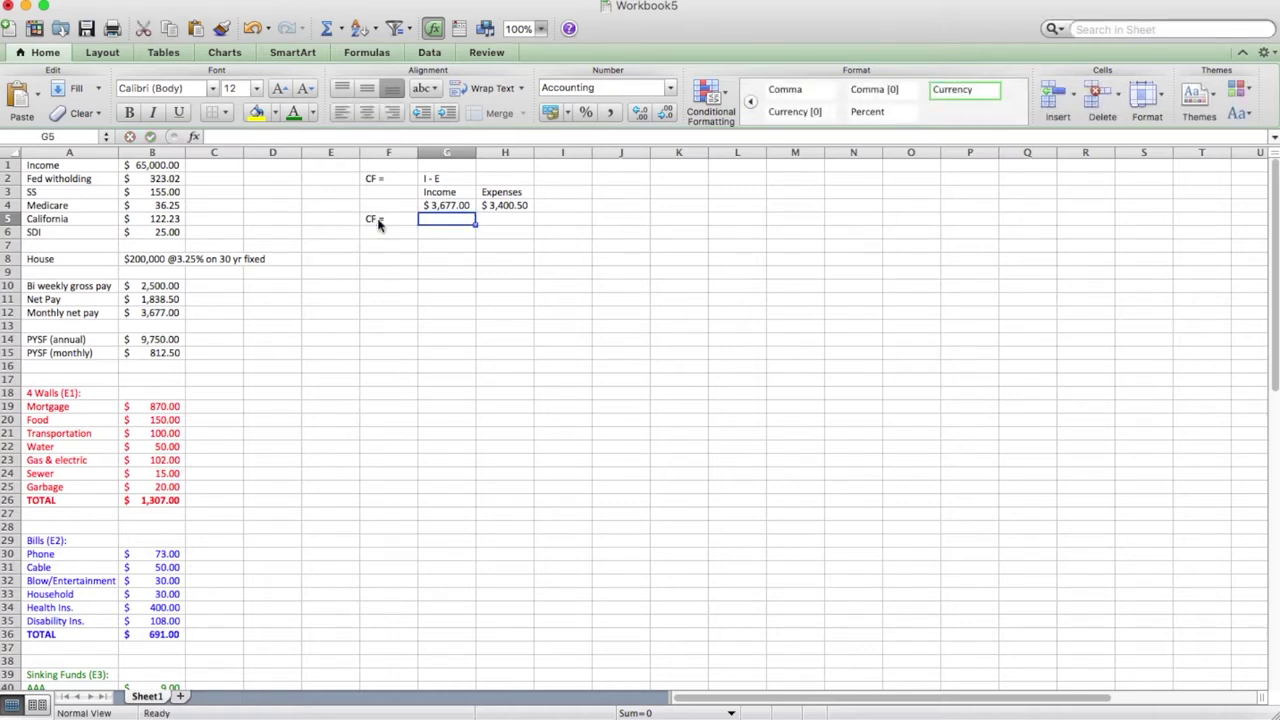
pyautogui.write('=')
pyautogui.click(443, 206)
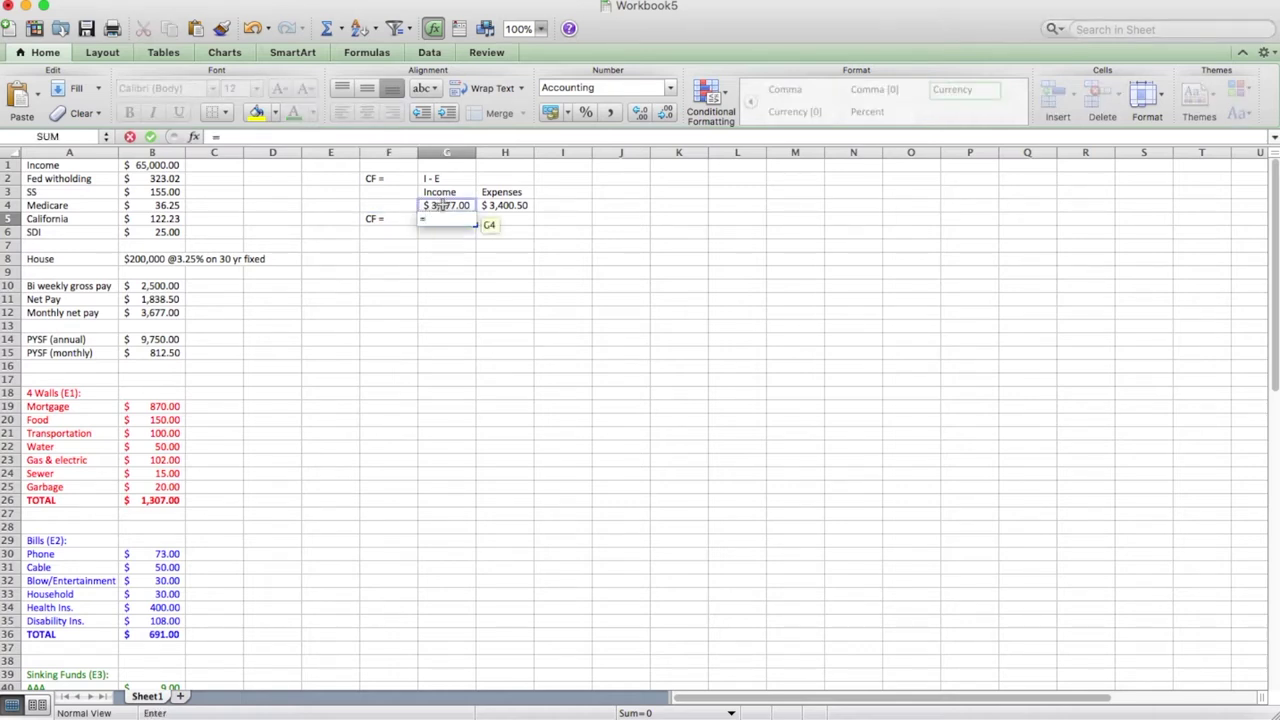
pyautogui.write('-')
pyautogui.click(503, 206)
pyautogui.press('Return')
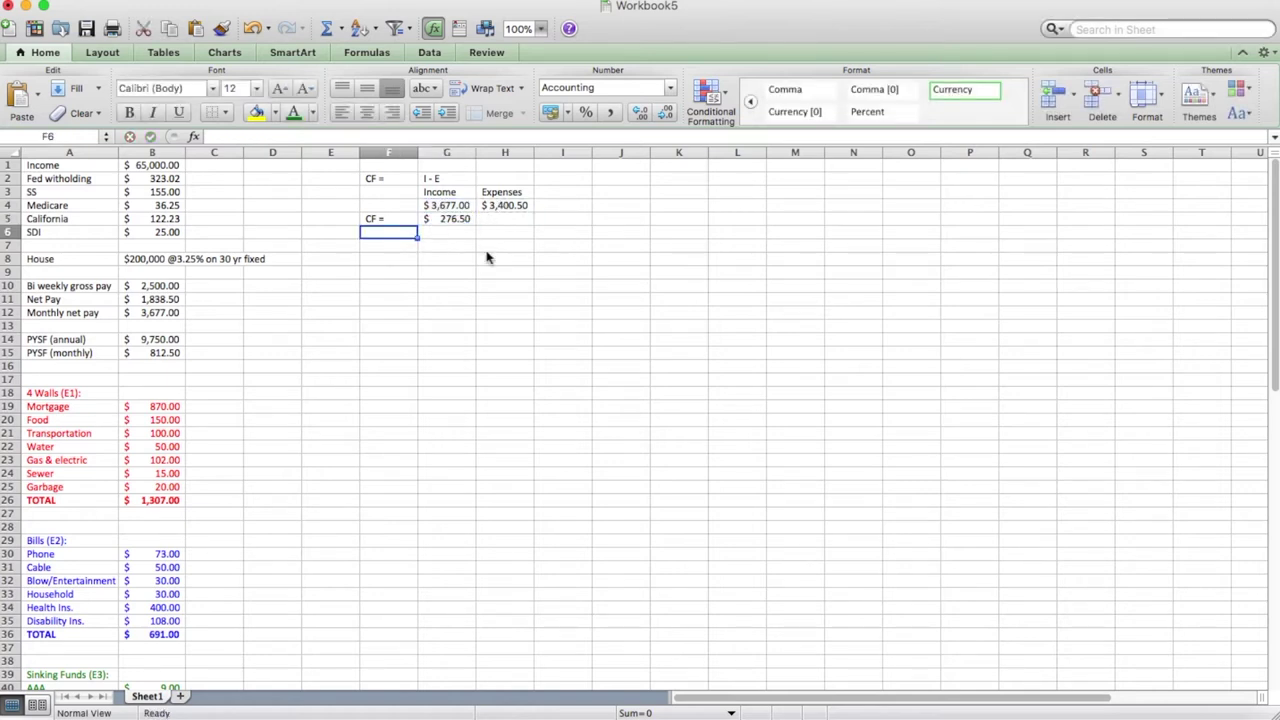
# - Make the cash flow result row, F5:G5, bold
pyautogui.click(381, 218)
pyautogui.moveTo(381, 218); pyautogui.dragTo(436, 219)
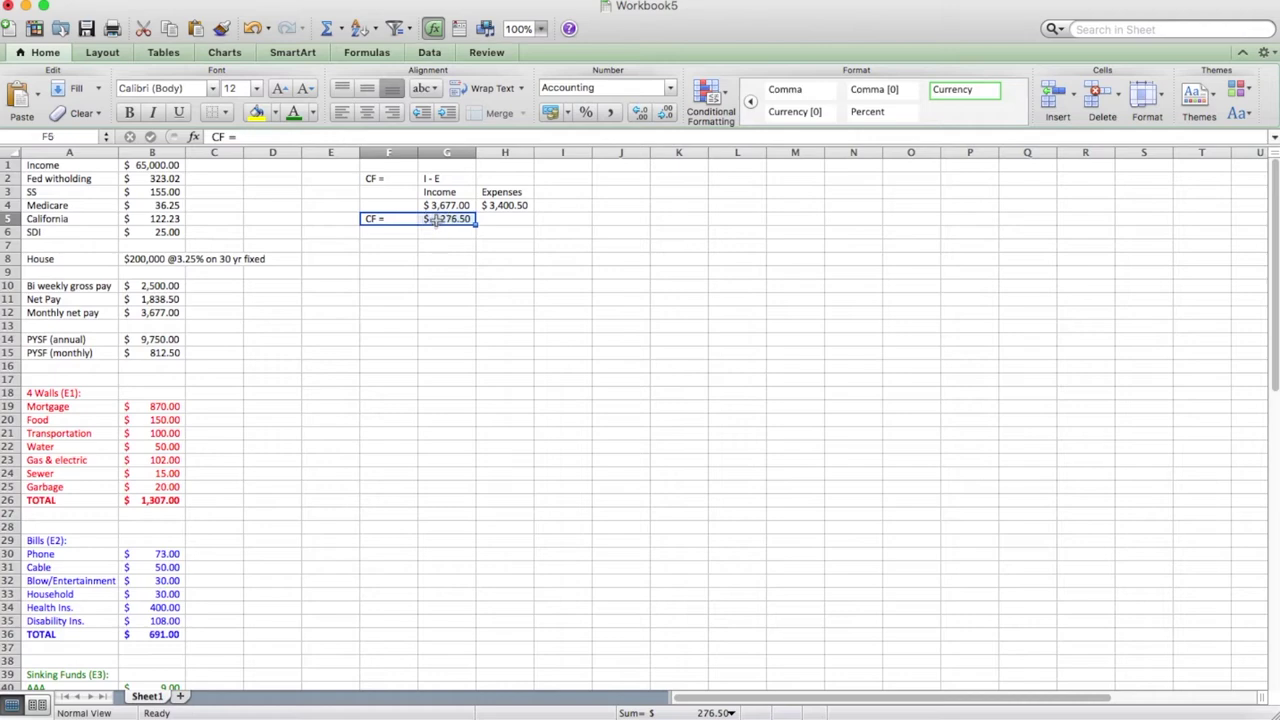
pyautogui.click(129, 112)
pyautogui.click(563, 326)
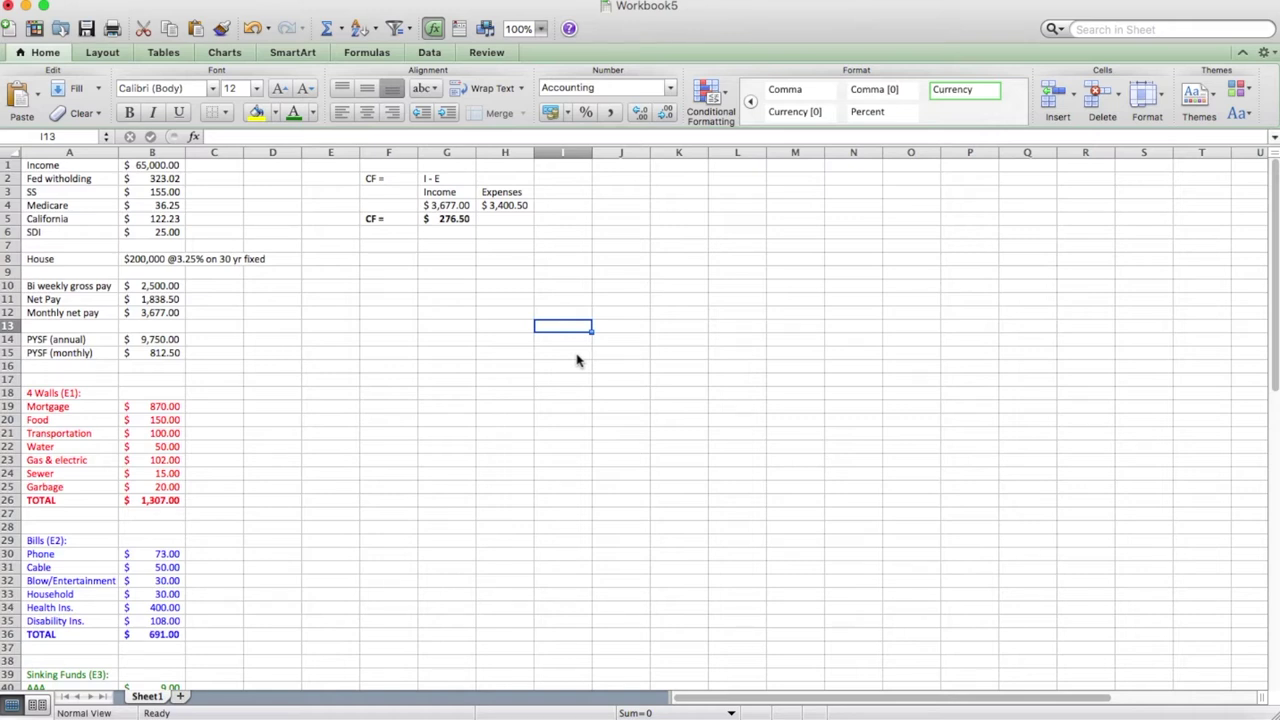
# - Examine the annual income, the monthly income in G4, and the monthly and annual PYSF amounts
pyautogui.click(155, 170)
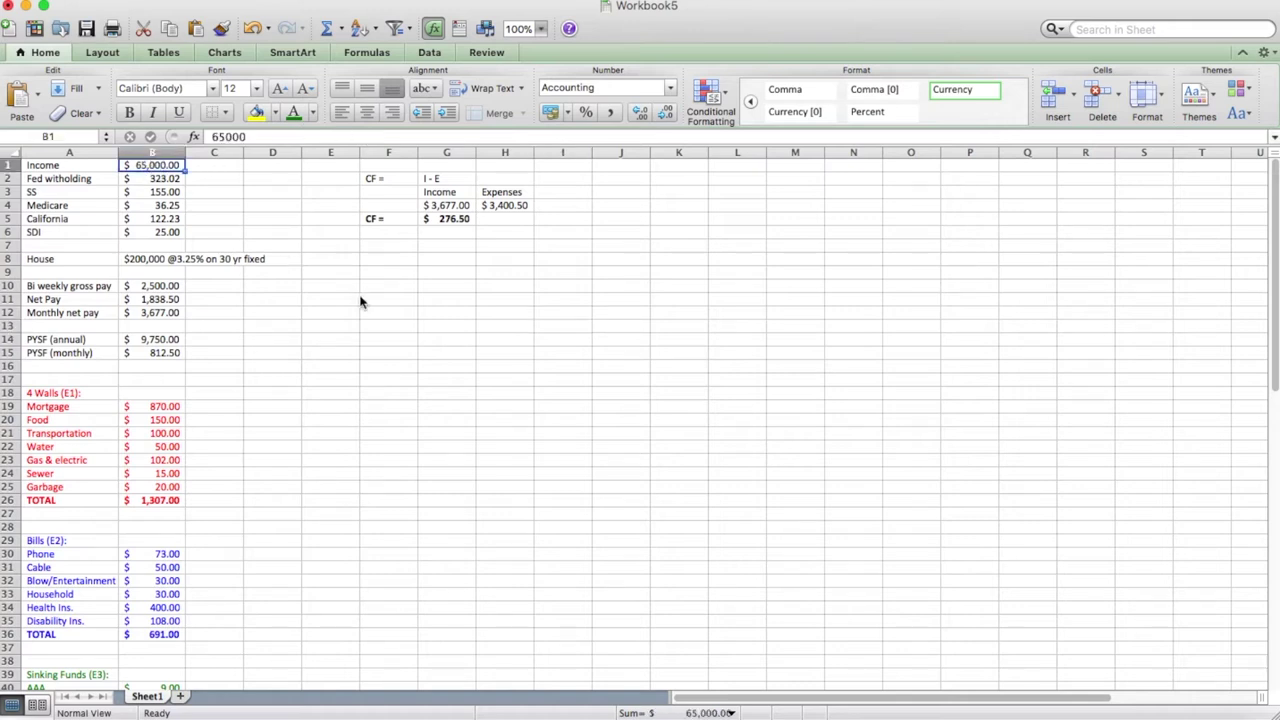
pyautogui.click(445, 205)
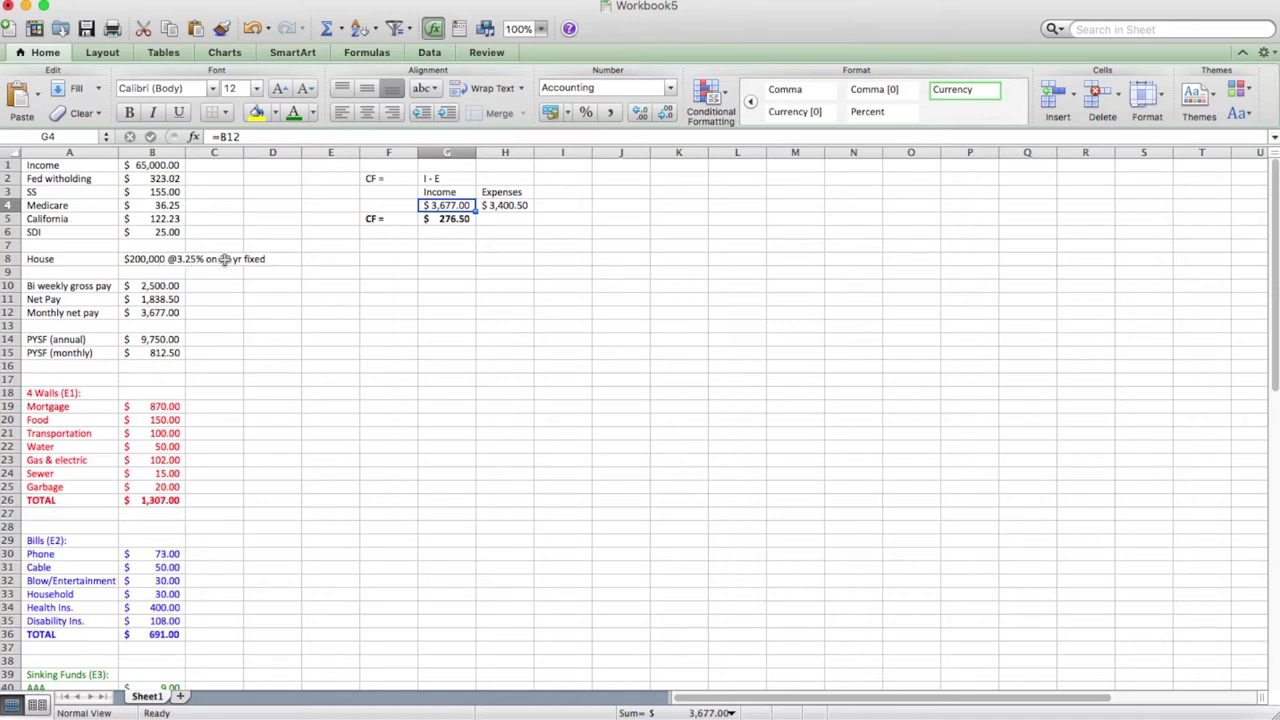
pyautogui.click(346, 297)
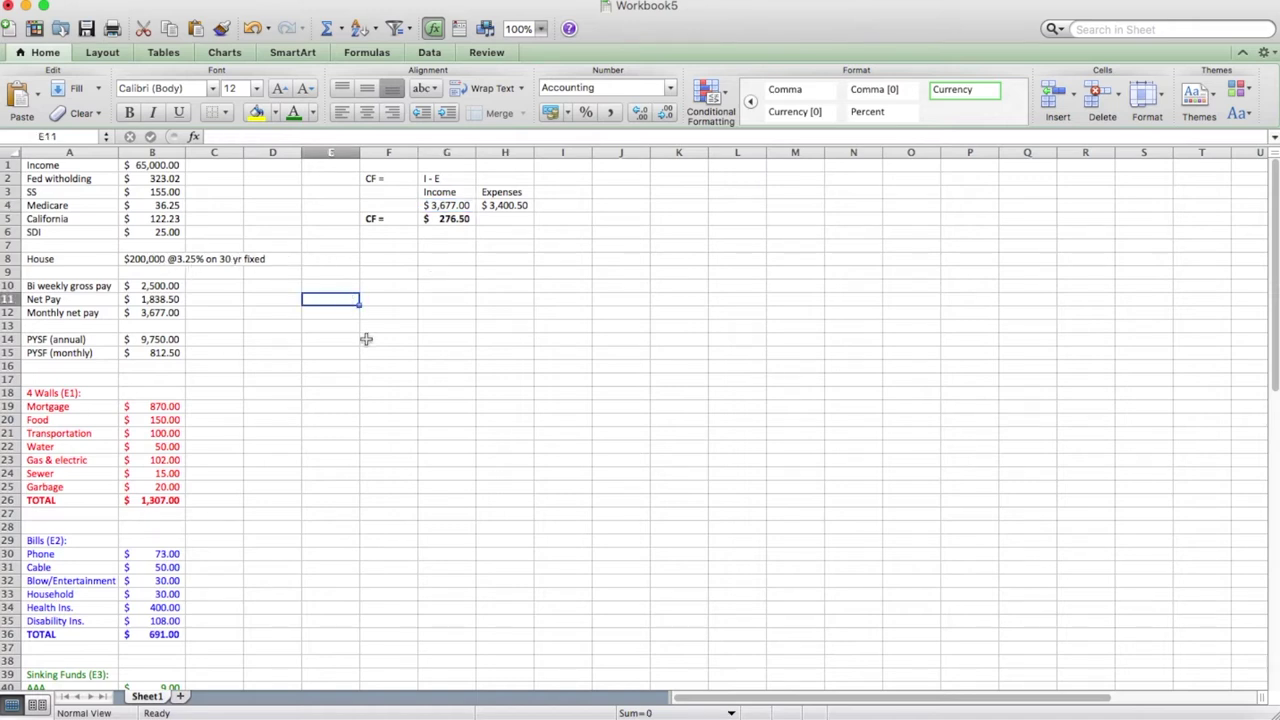
pyautogui.scroll(-4, 364, 340)
pyautogui.scroll(-6, 366, 339)
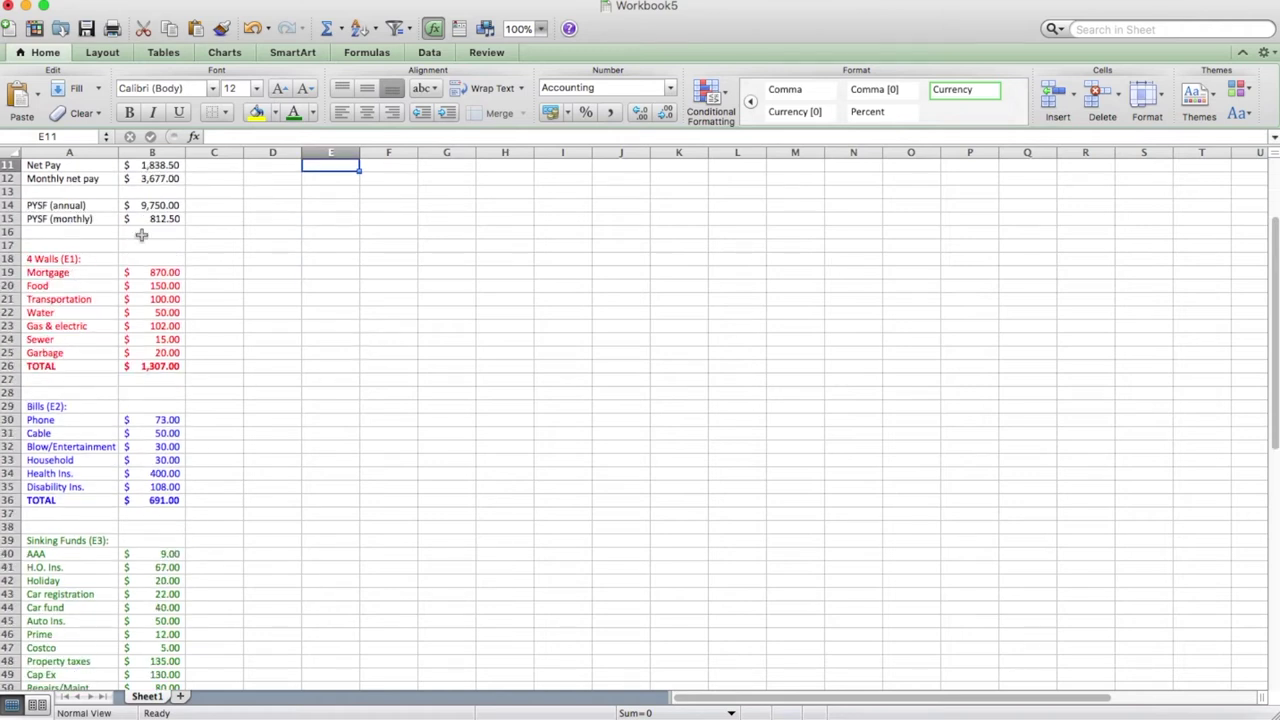
pyautogui.scroll(5, 258, 220)
pyautogui.click(163, 286)
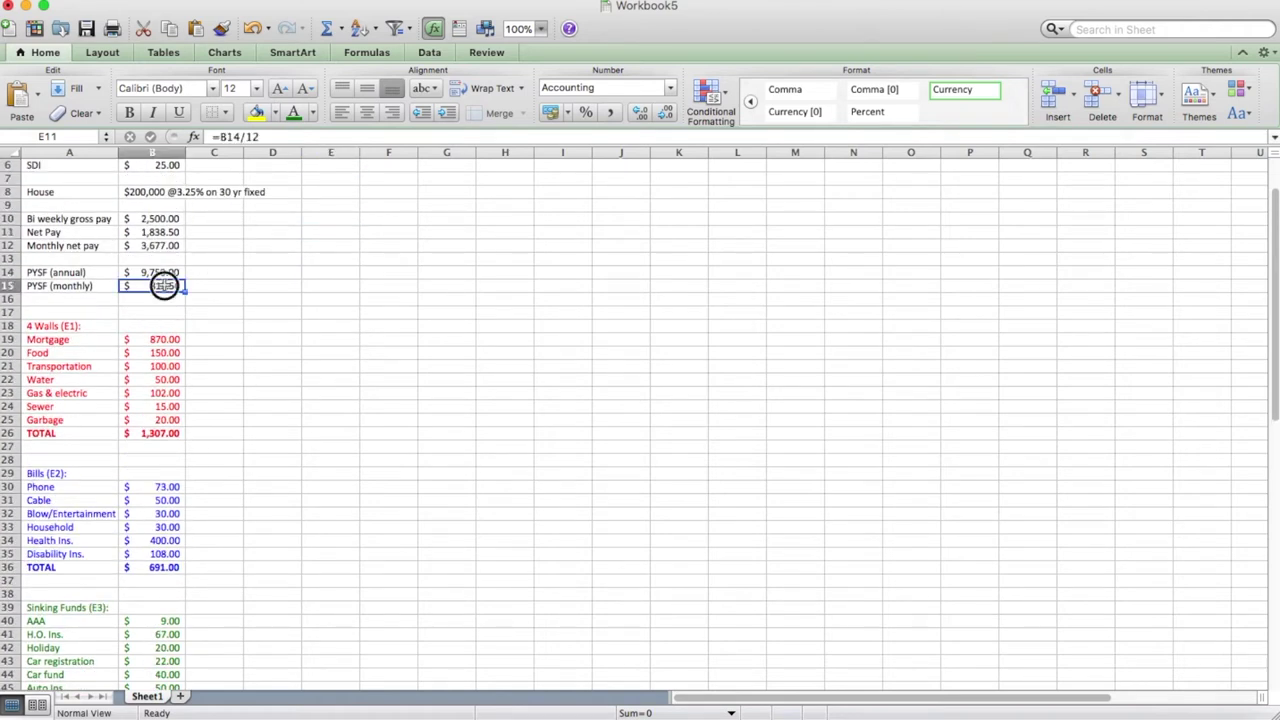
pyautogui.click(175, 273)
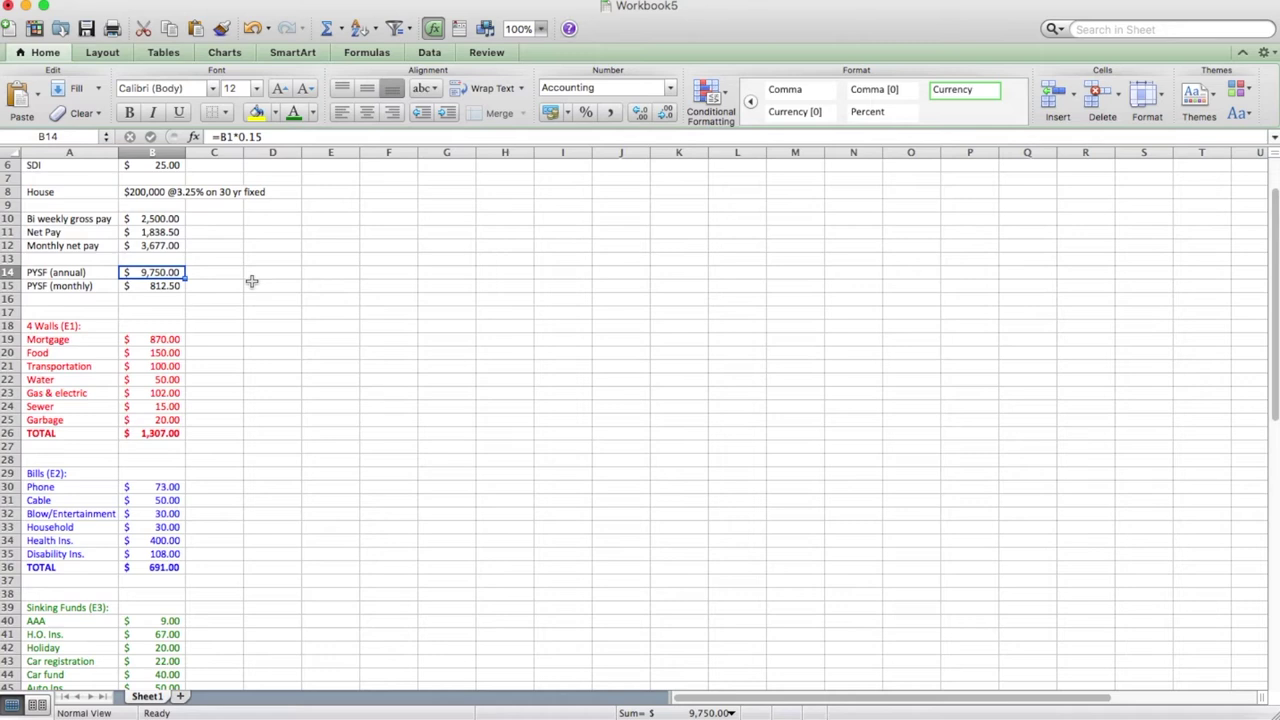
pyautogui.scroll(5, 251, 280)
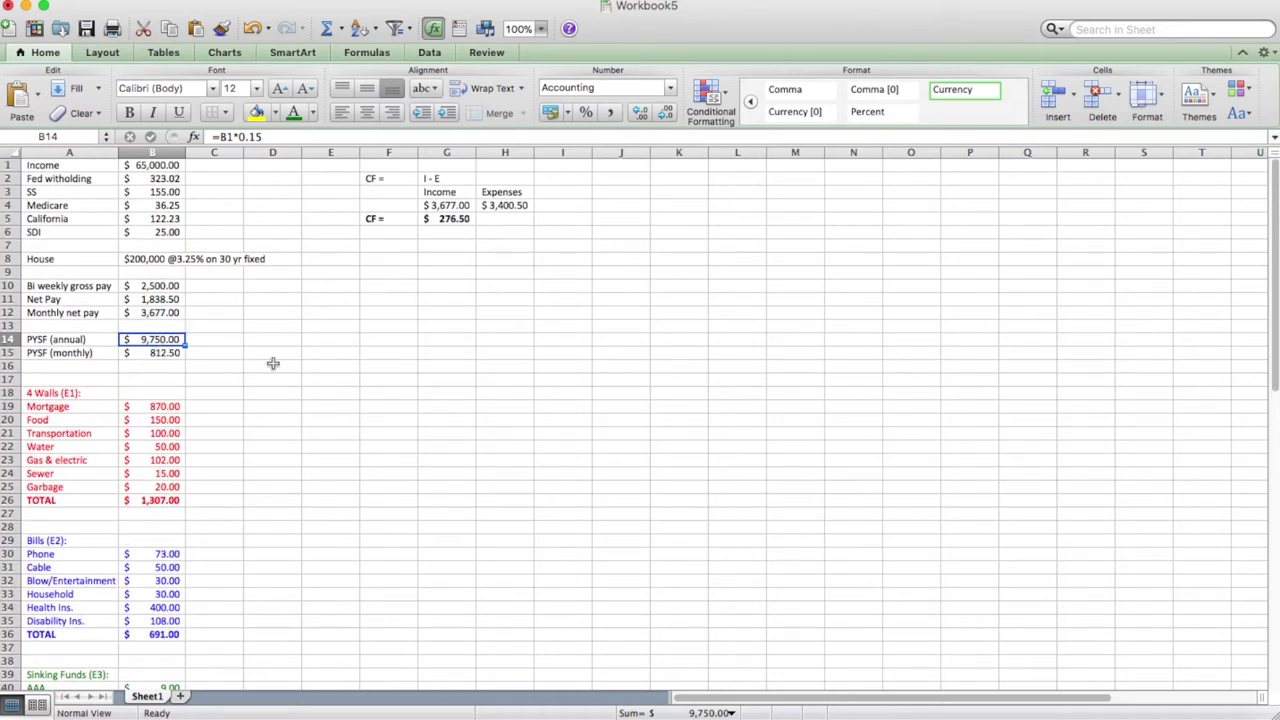
# - Review the 4 Walls, Bills and Sinking Funds items in turn, the cash flow result in G5 and the Mortgage row
pyautogui.scroll(-5, 272, 362)
pyautogui.scroll(-3, 240, 330)
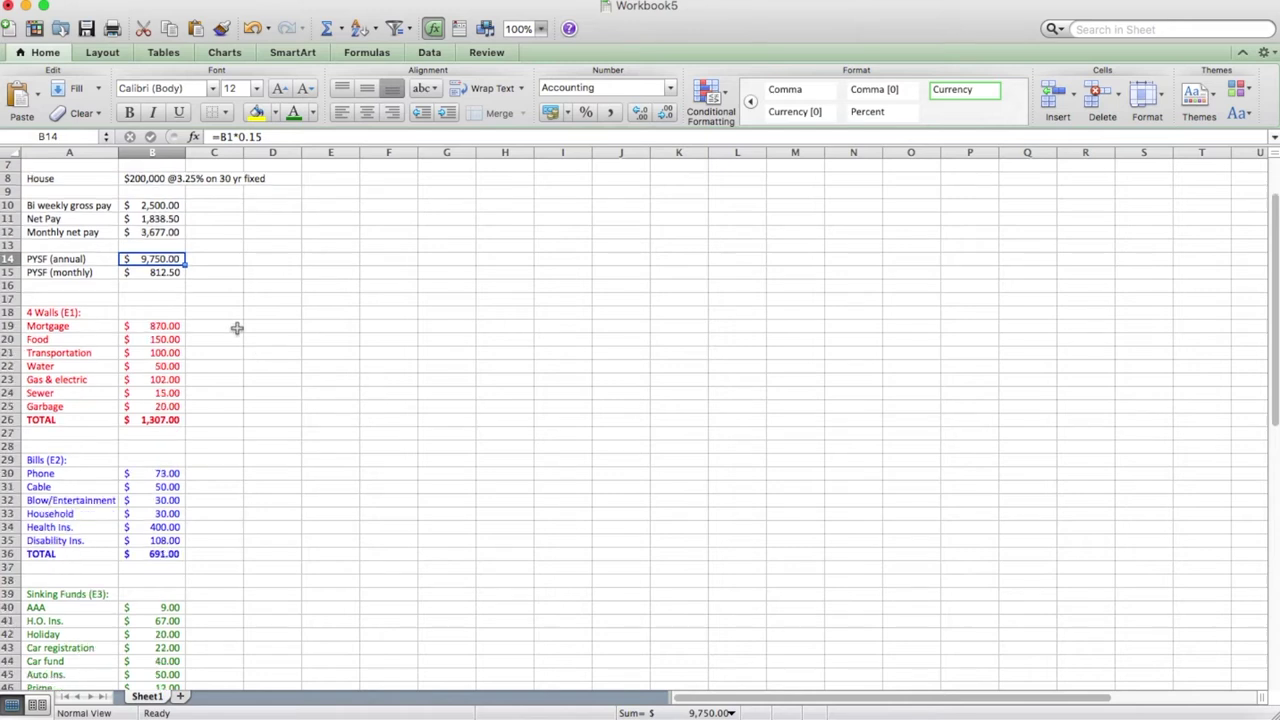
pyautogui.moveTo(66, 300); pyautogui.dragTo(157, 380)
pyautogui.click(352, 404)
pyautogui.scroll(-1, 340, 415)
pyautogui.scroll(-6, 340, 415)
pyautogui.moveTo(76, 357); pyautogui.dragTo(150, 420)
pyautogui.click(311, 420)
pyautogui.scroll(-3, 94, 543)
pyautogui.moveTo(35, 447); pyautogui.dragTo(163, 592)
pyautogui.scroll(18, 322, 512)
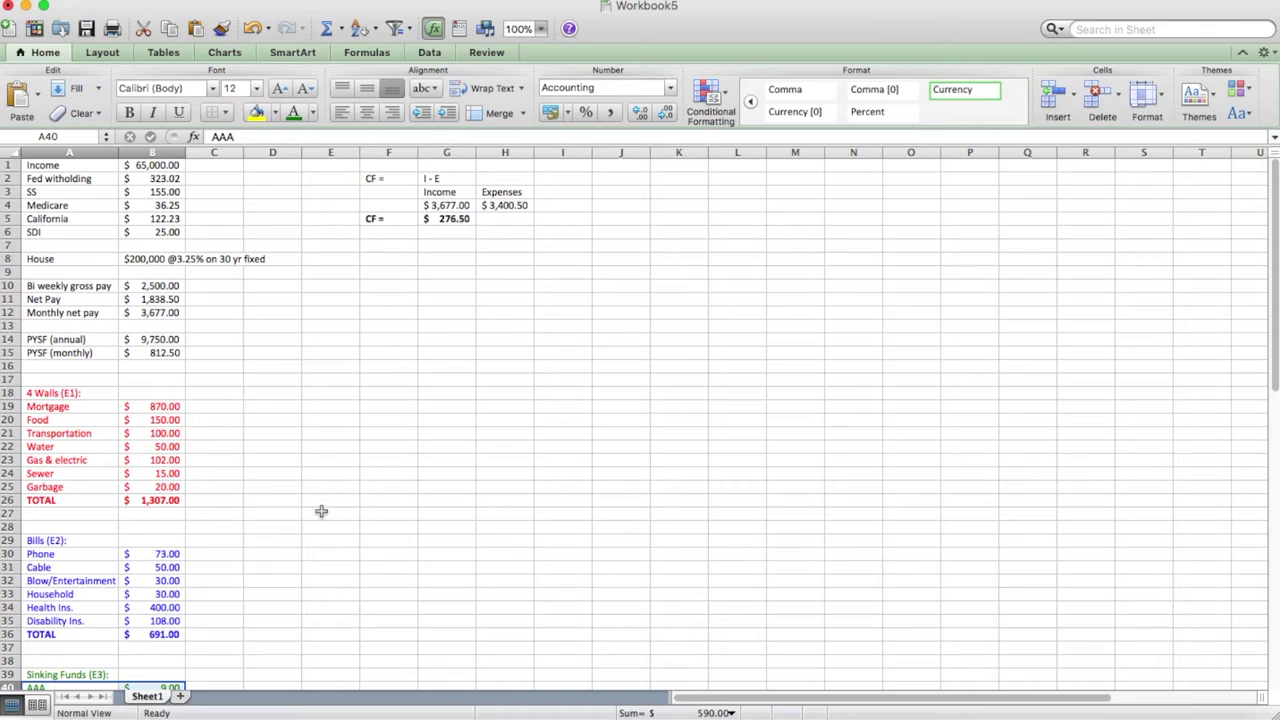
pyautogui.click(460, 220)
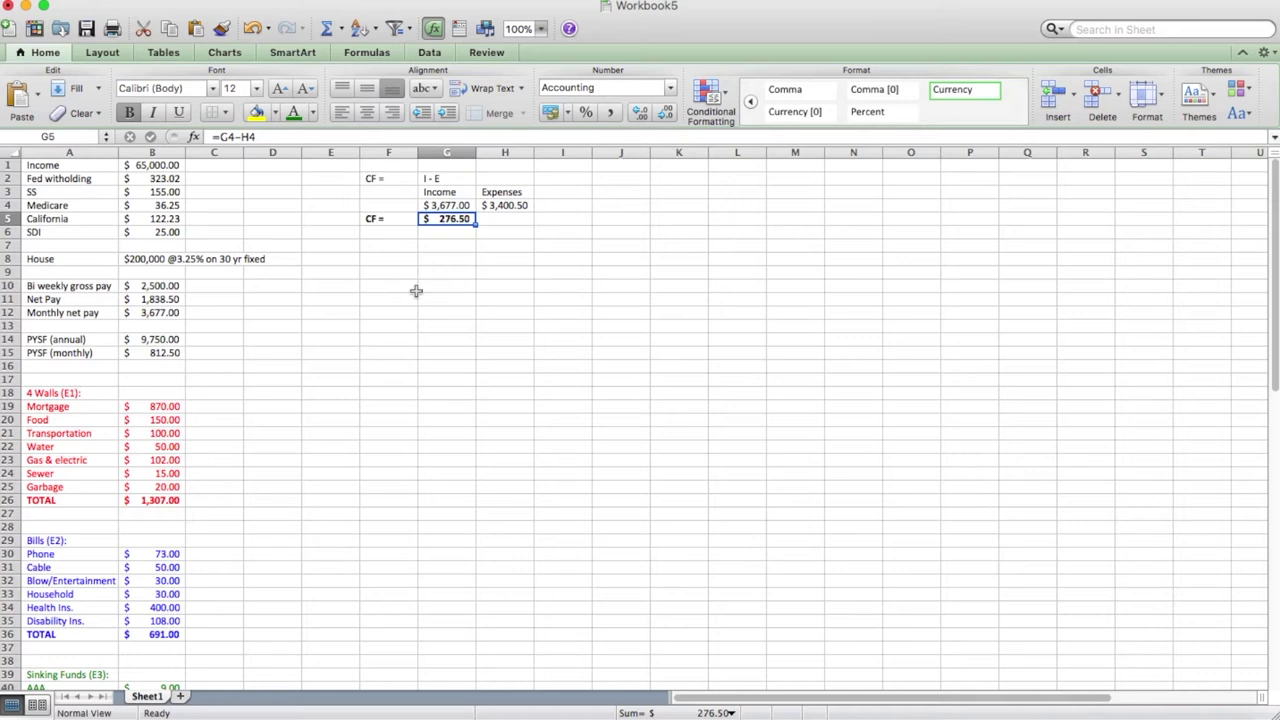
pyautogui.moveTo(86, 407); pyautogui.dragTo(160, 408)
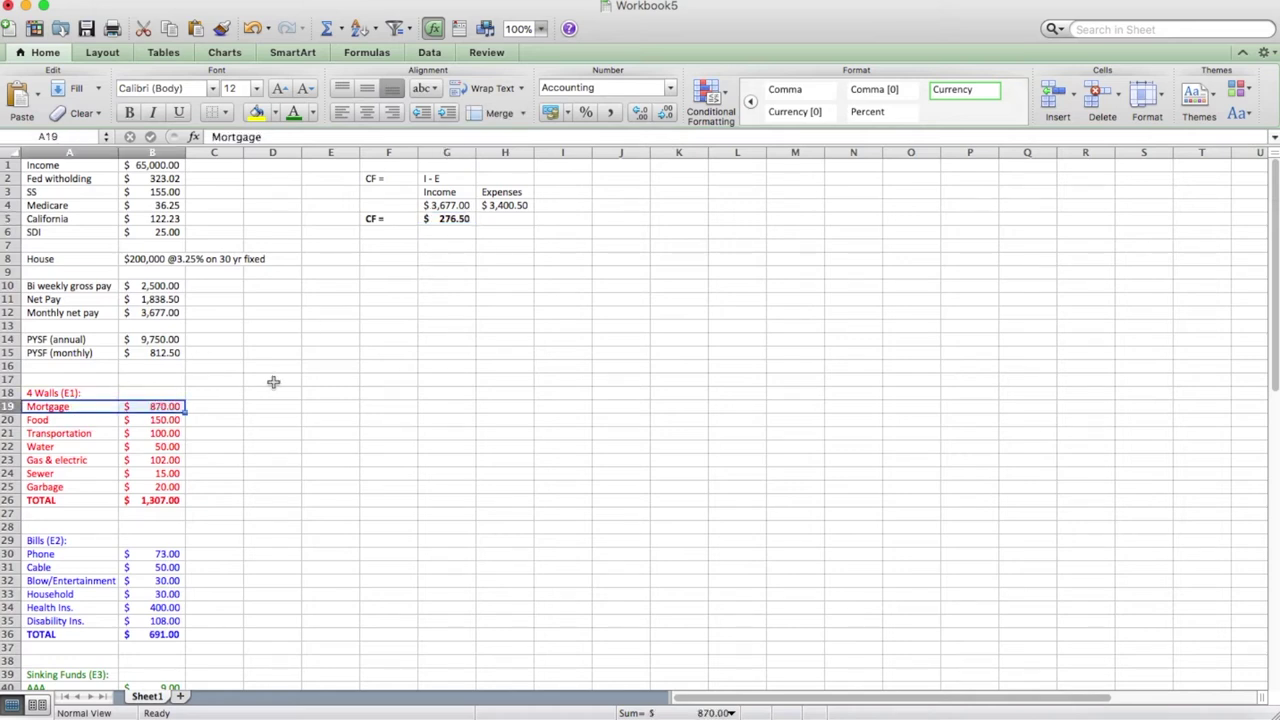